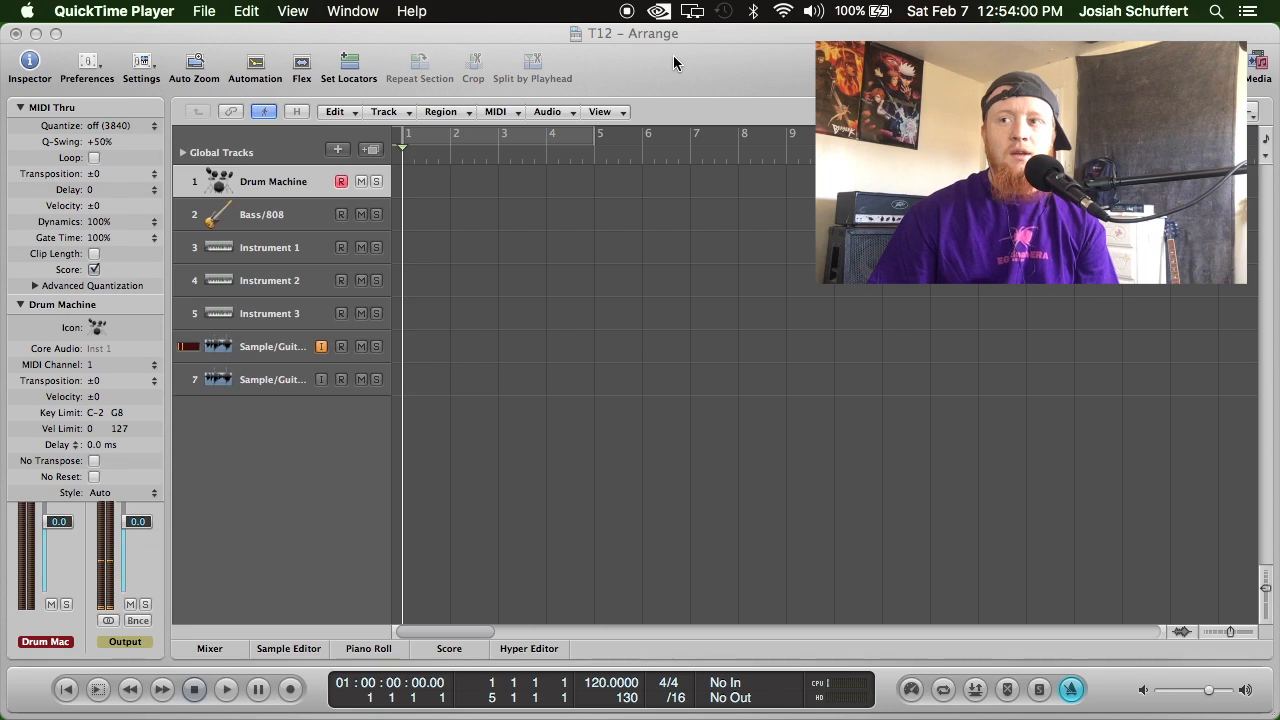
# Select the Drum Machine track and show the mixer in an enlarged pane below the arrangement.
pyautogui.click(673, 55)
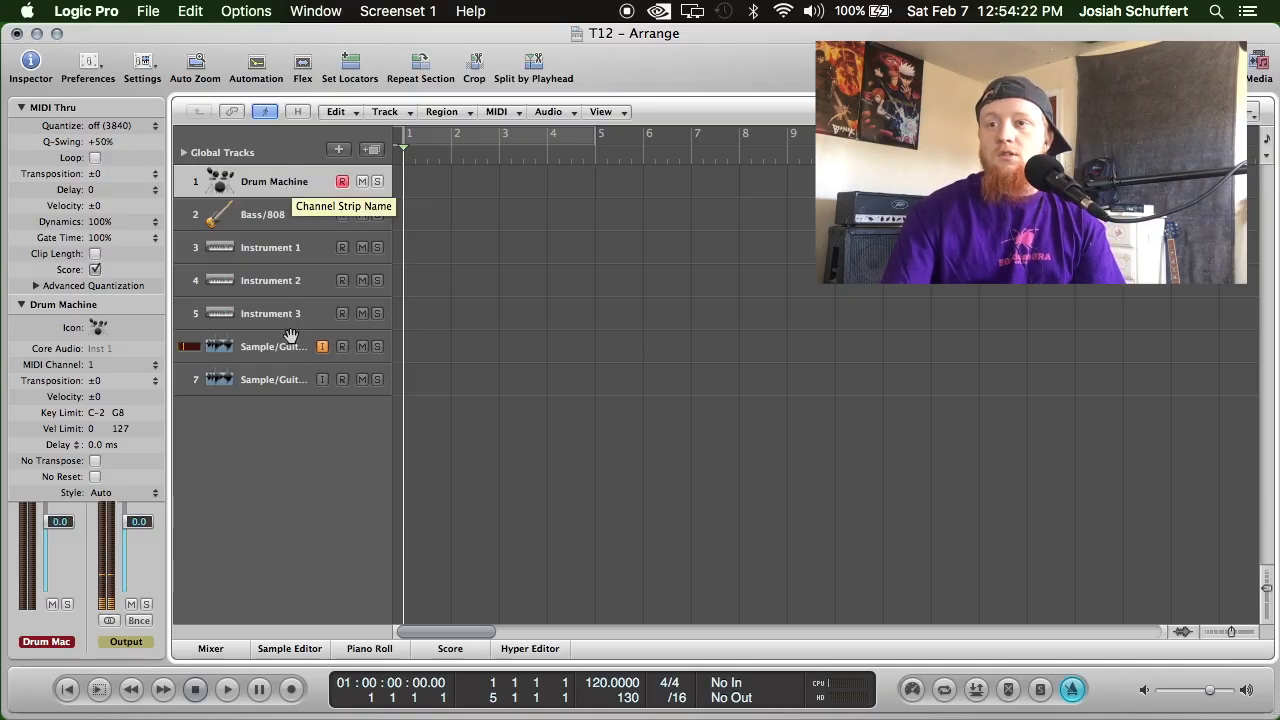
pyautogui.click(285, 214)
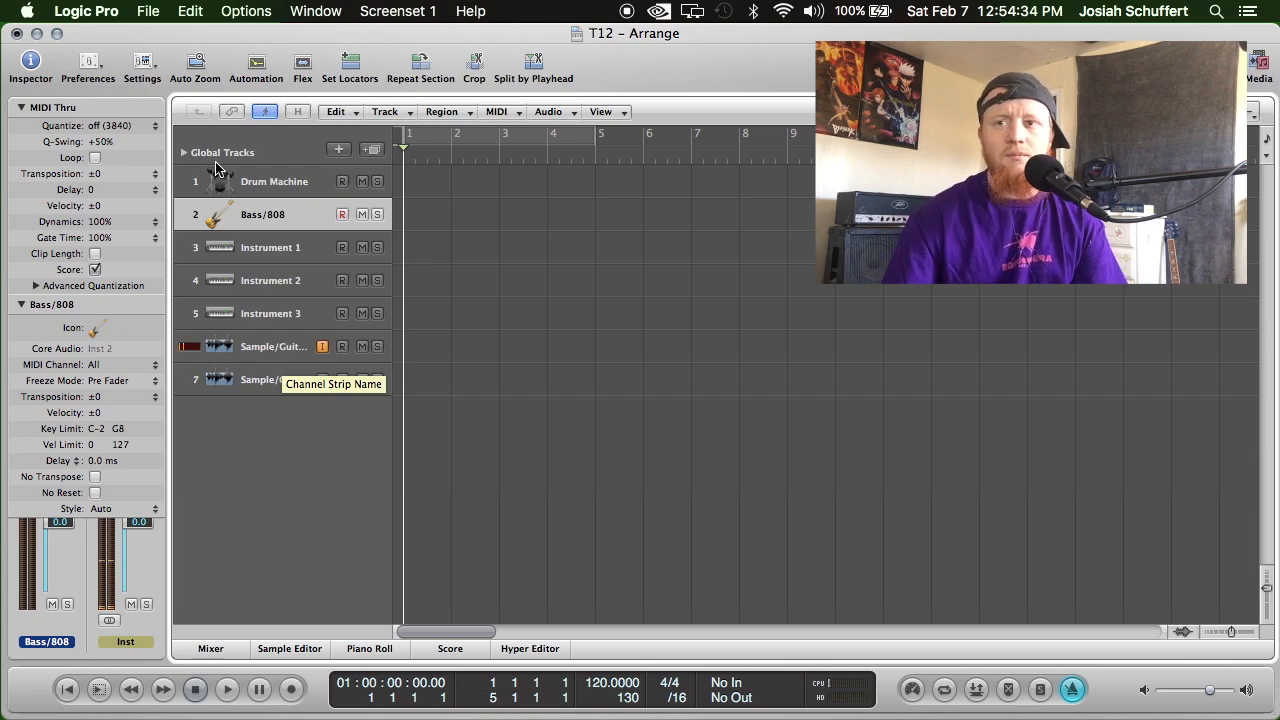
pyautogui.click(292, 180)
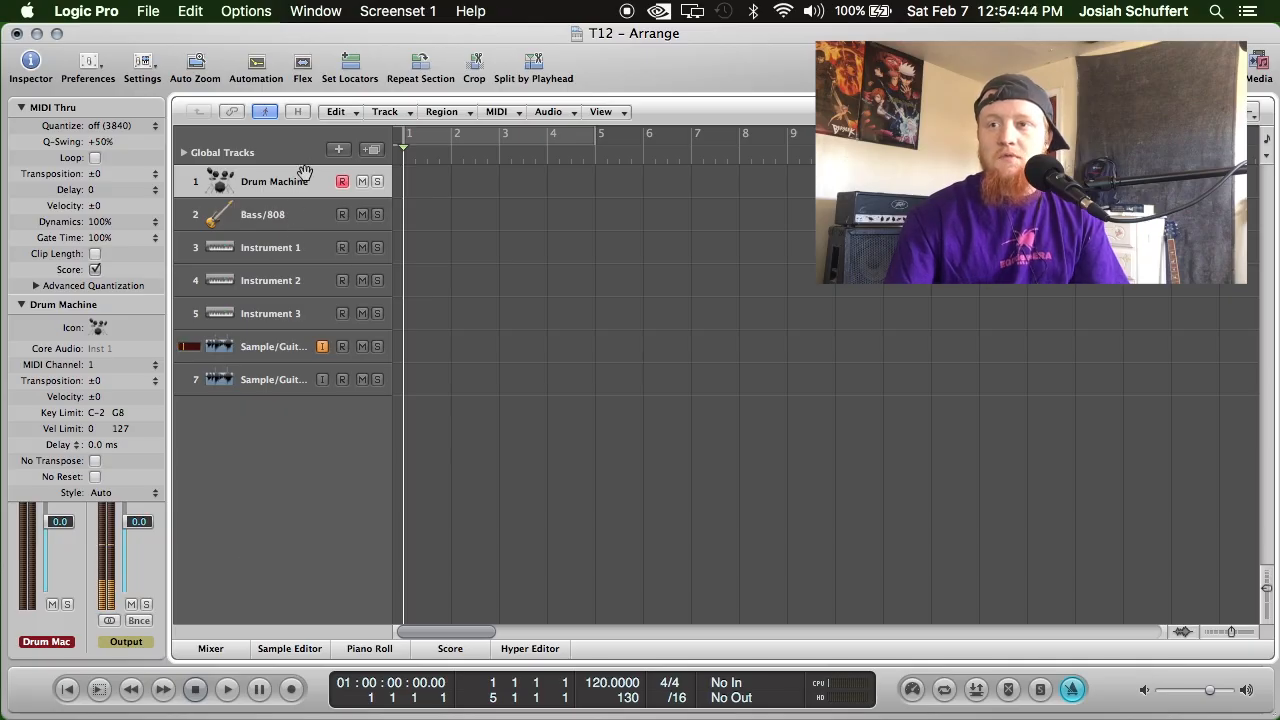
pyautogui.click(214, 648)
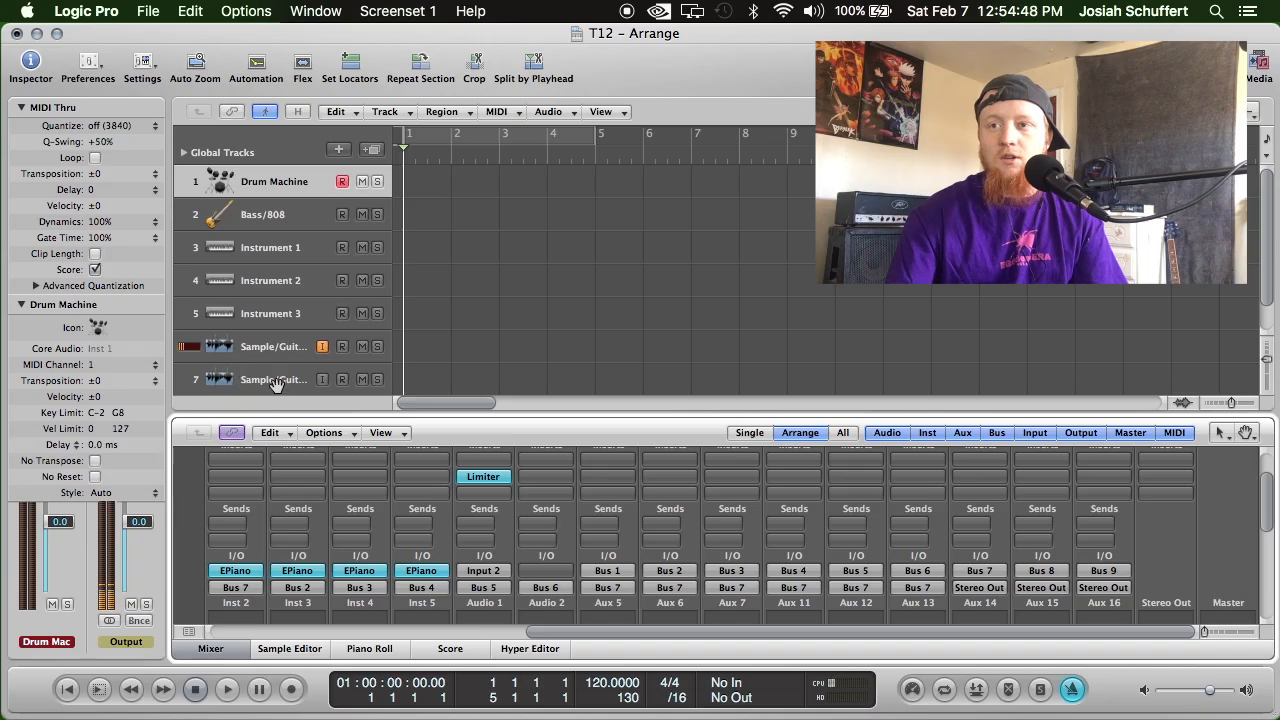
pyautogui.moveTo(315, 417); pyautogui.dragTo(320, 332)
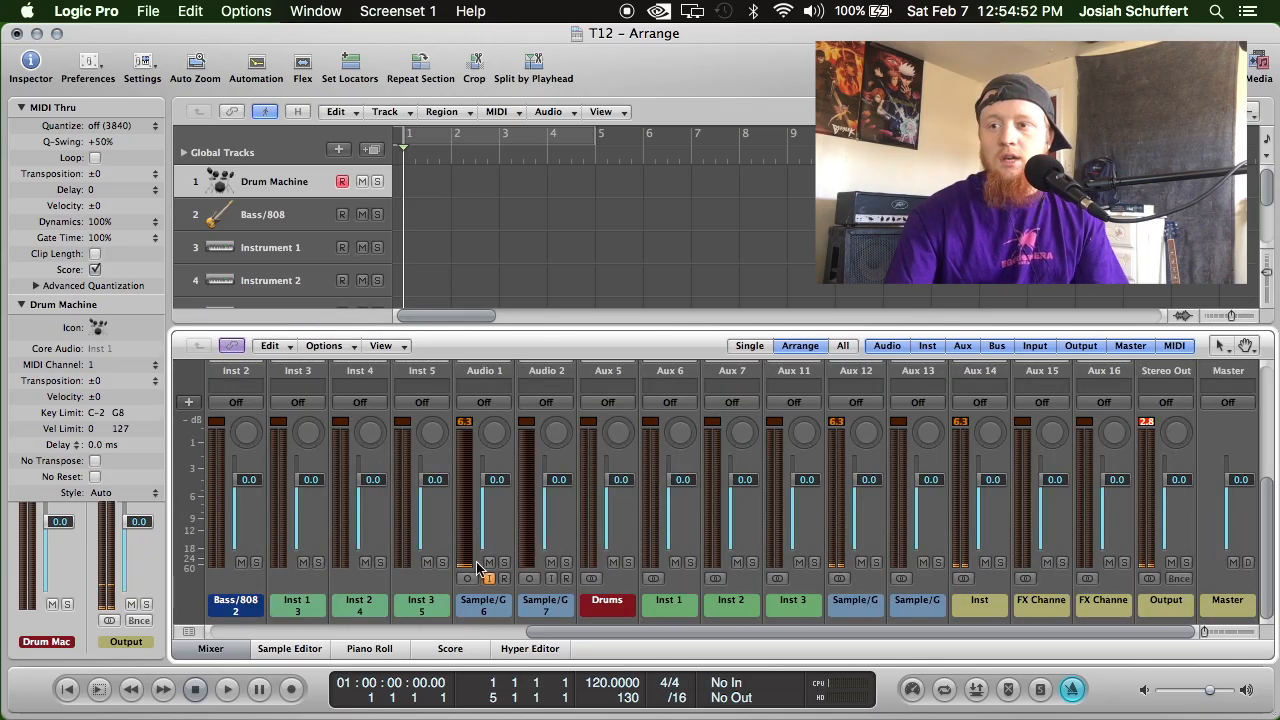
# Open the Ultrabeat instrument from the Drum Machine channel strip and move its window up until the whole interface shows.
pyautogui.scroll(3, 388, 467)
pyautogui.hscroll(-5, 388, 637)
pyautogui.hscroll(-5, 388, 637)
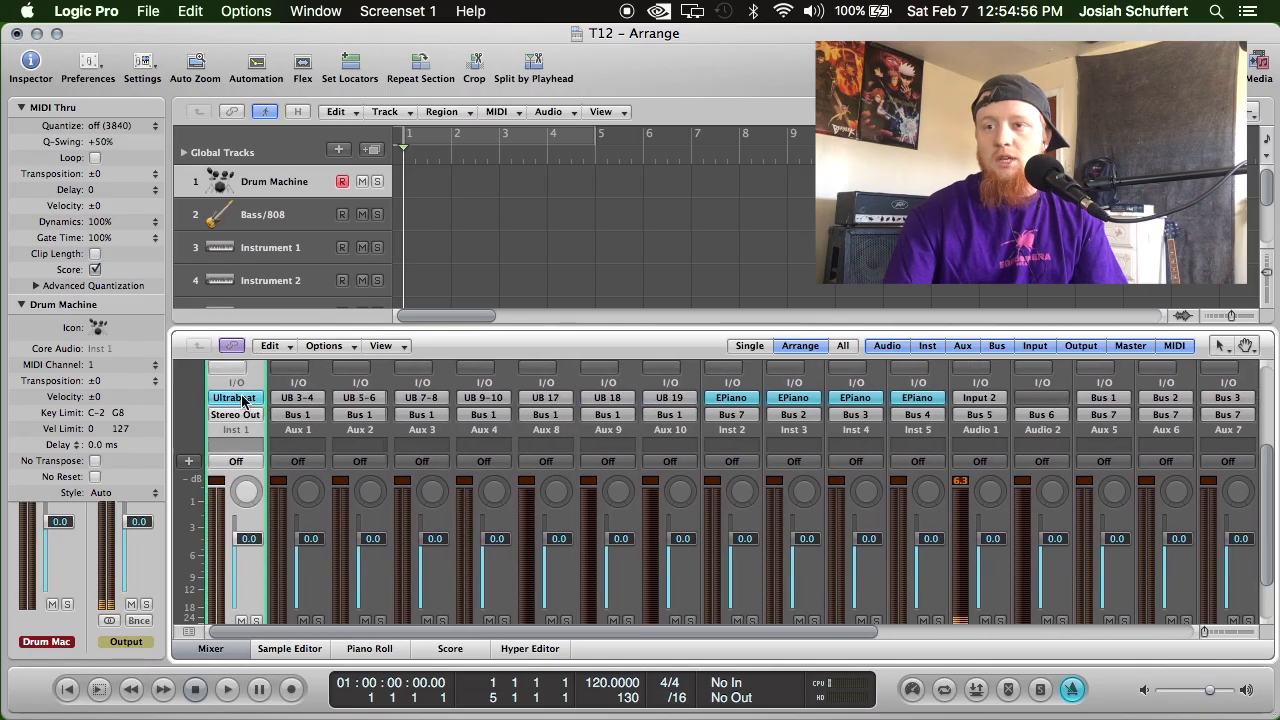
pyautogui.click(241, 400)
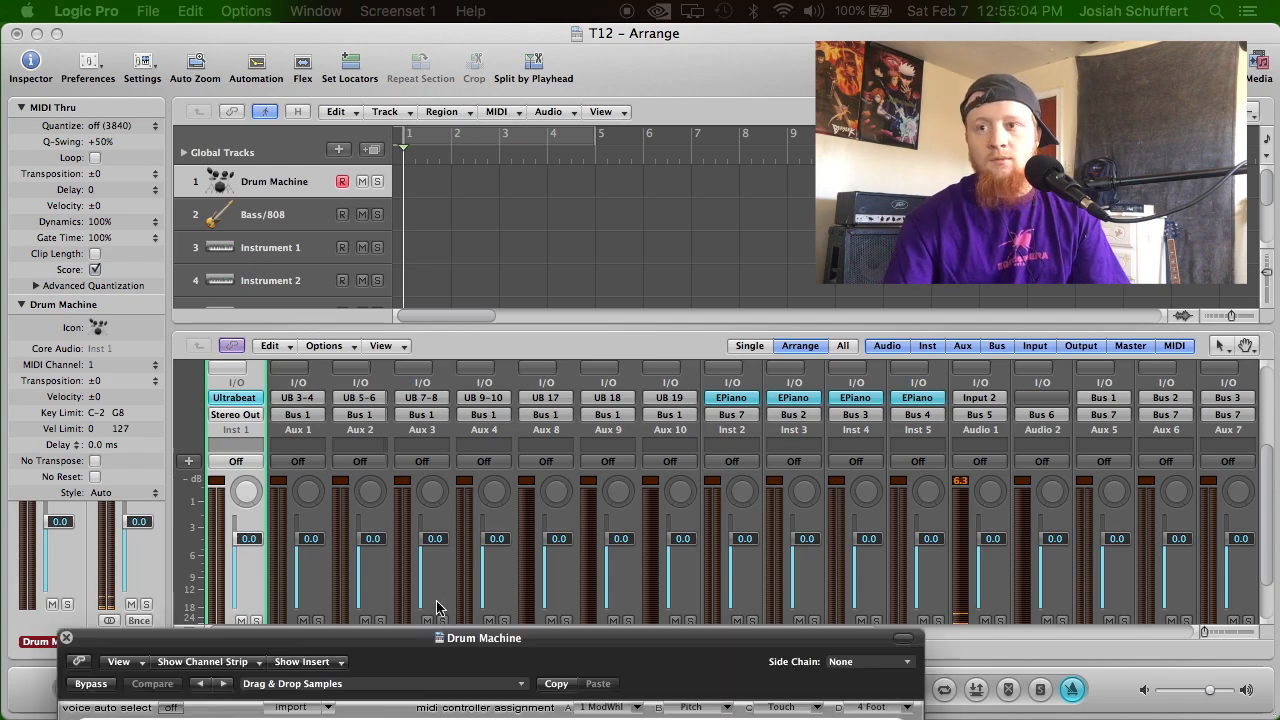
pyautogui.moveTo(311, 638); pyautogui.dragTo(449, 46)
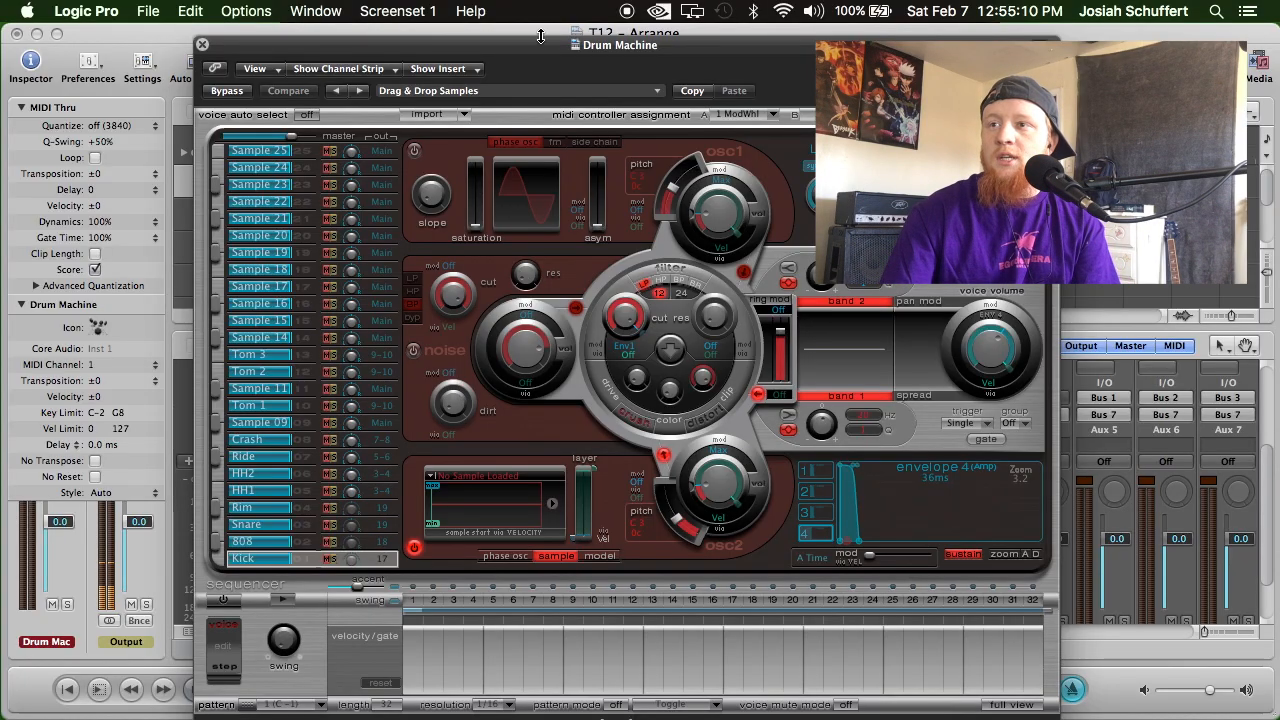
pyautogui.moveTo(539, 47); pyautogui.dragTo(542, 35)
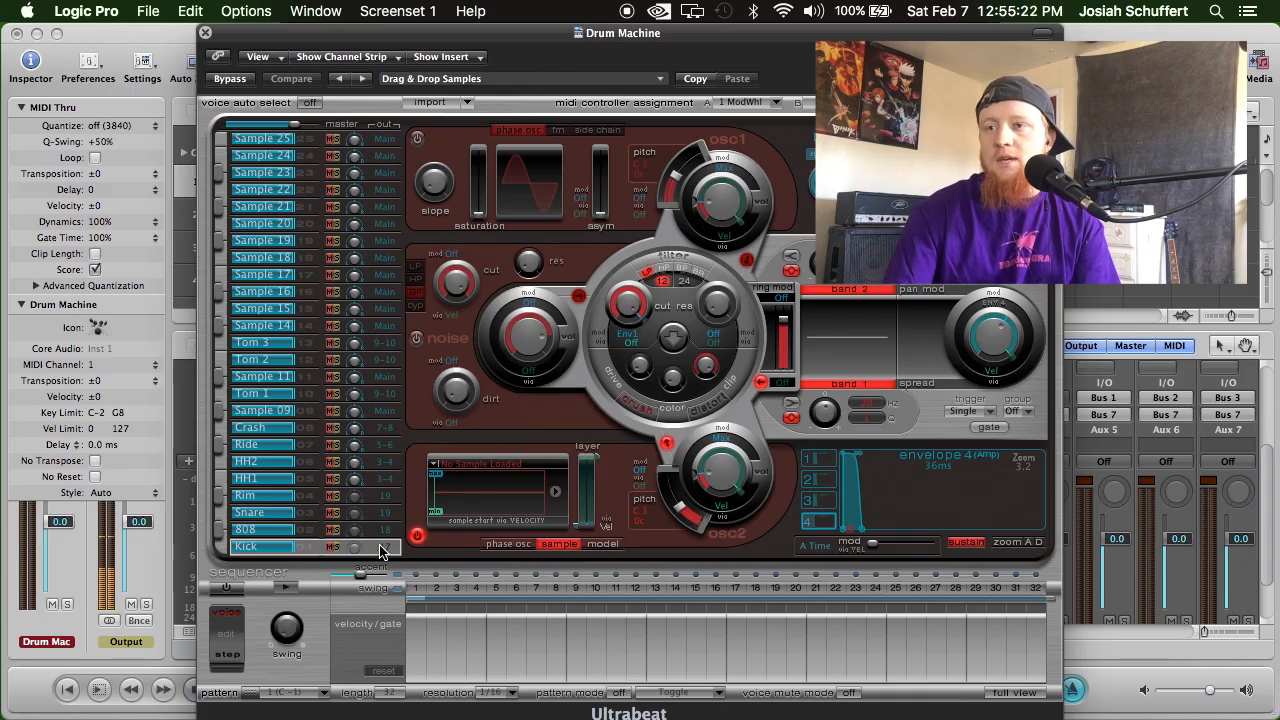
# Load the RnB Lo Fi Kit from the 01 Drum Kits presets into Ultrabeat.
pyautogui.click(566, 80)
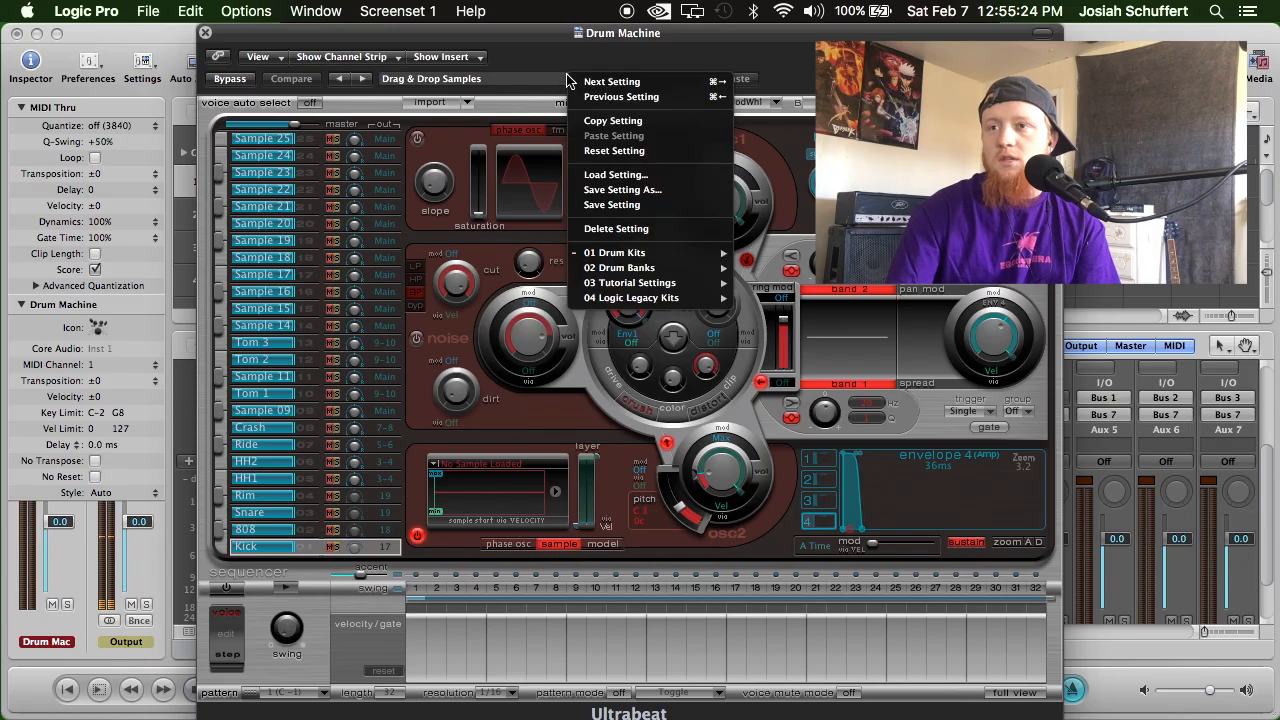
pyautogui.moveTo(670, 254)
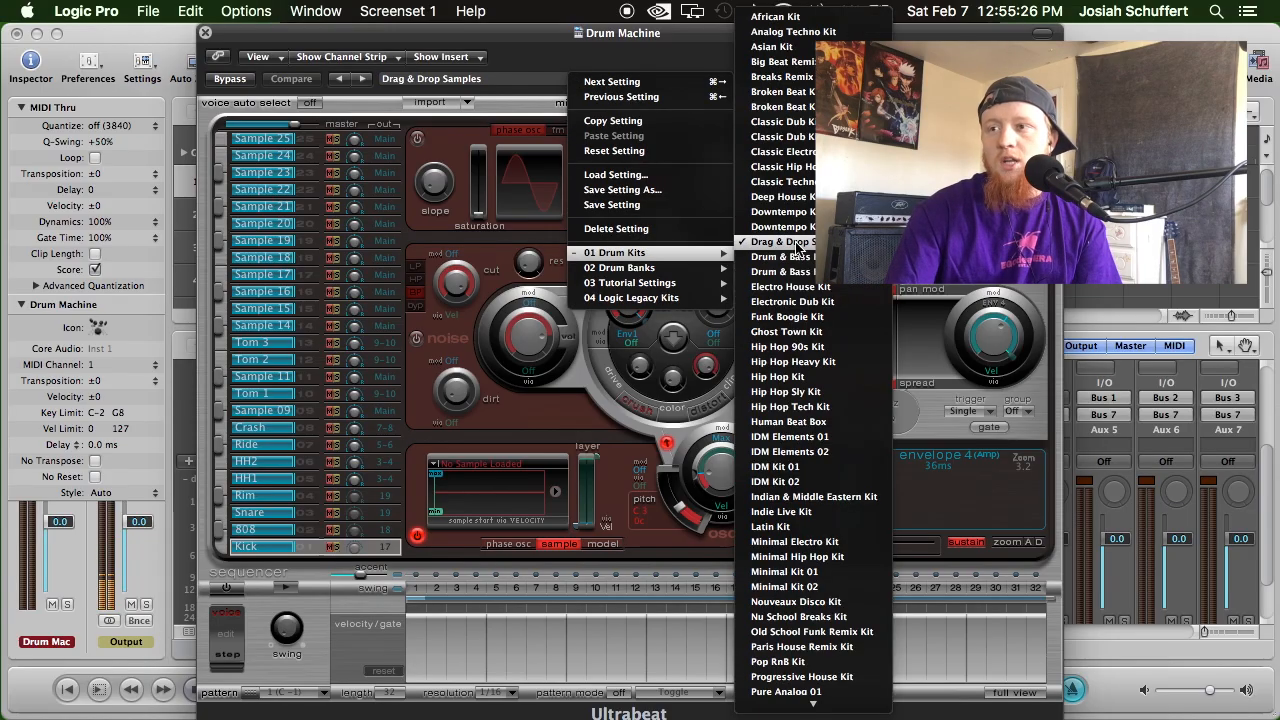
pyautogui.moveTo(813, 700)
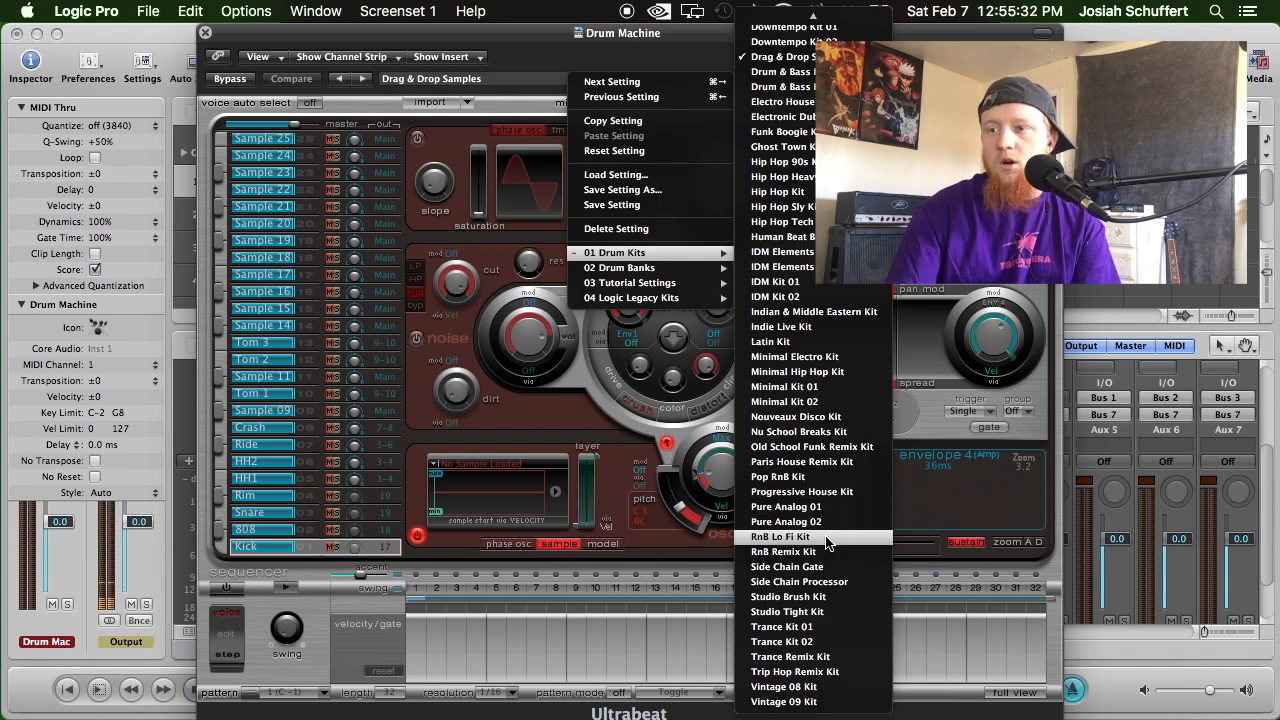
pyautogui.click(827, 540)
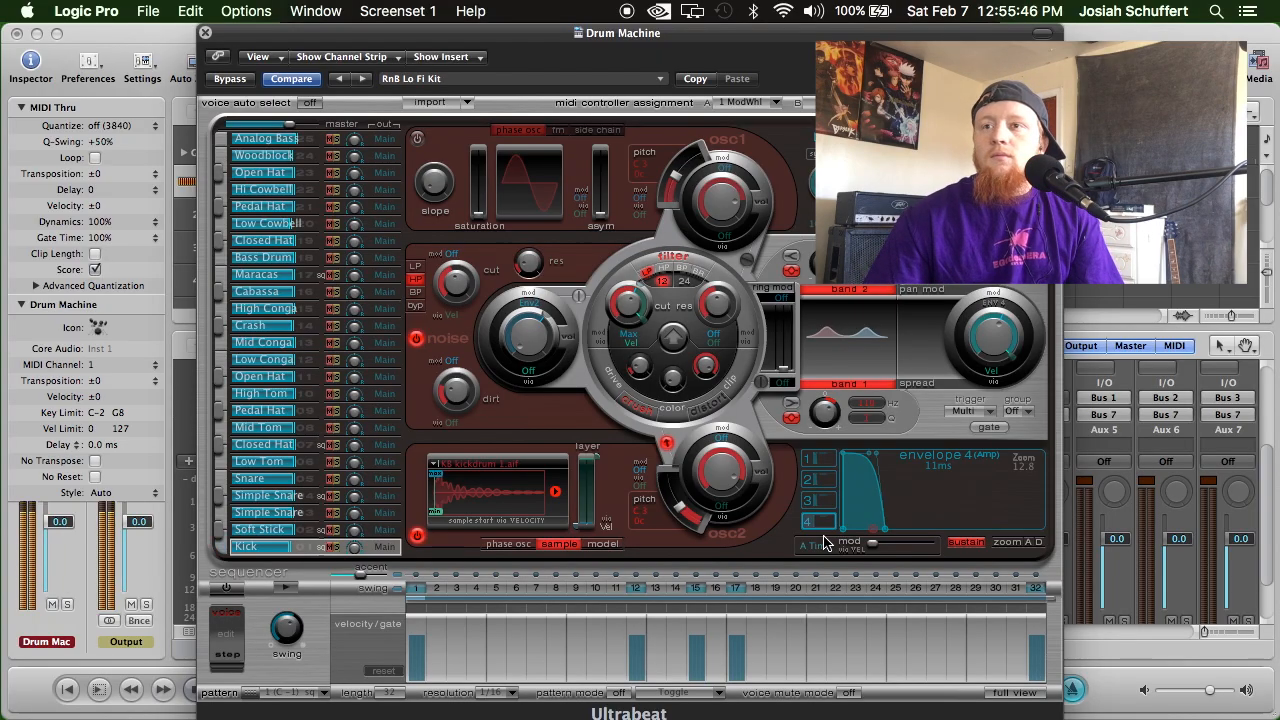
# Look at Ultrabeat's parameters in the Controls view, and return to the Editor view.
pyautogui.moveTo(303, 40); pyautogui.dragTo(351, 62)
pyautogui.click(298, 77)
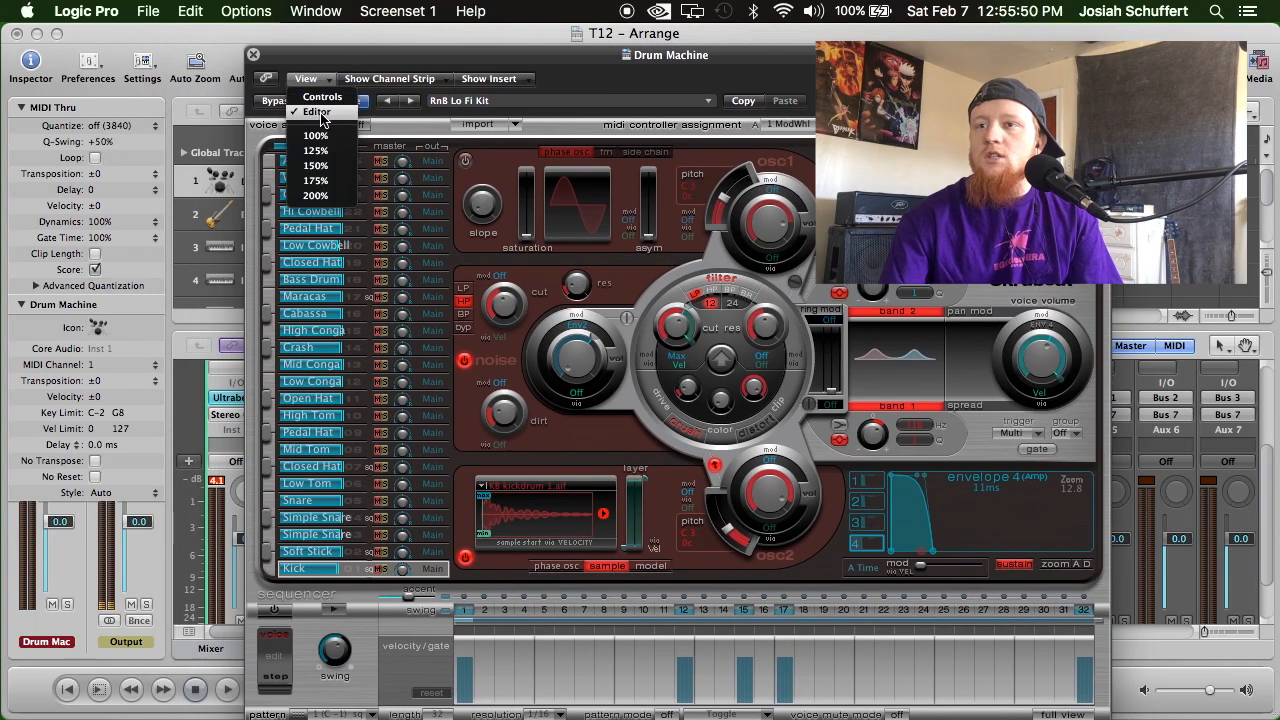
pyautogui.click(322, 80)
pyautogui.click(306, 78)
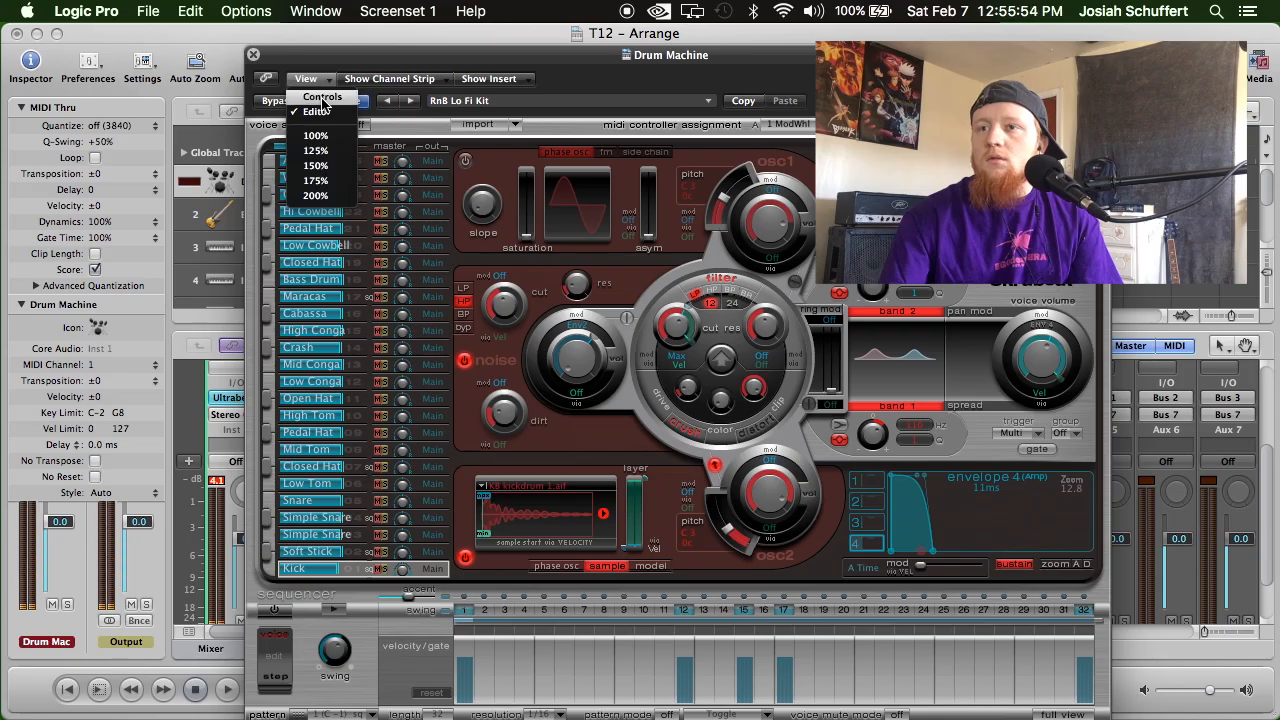
pyautogui.click(322, 96)
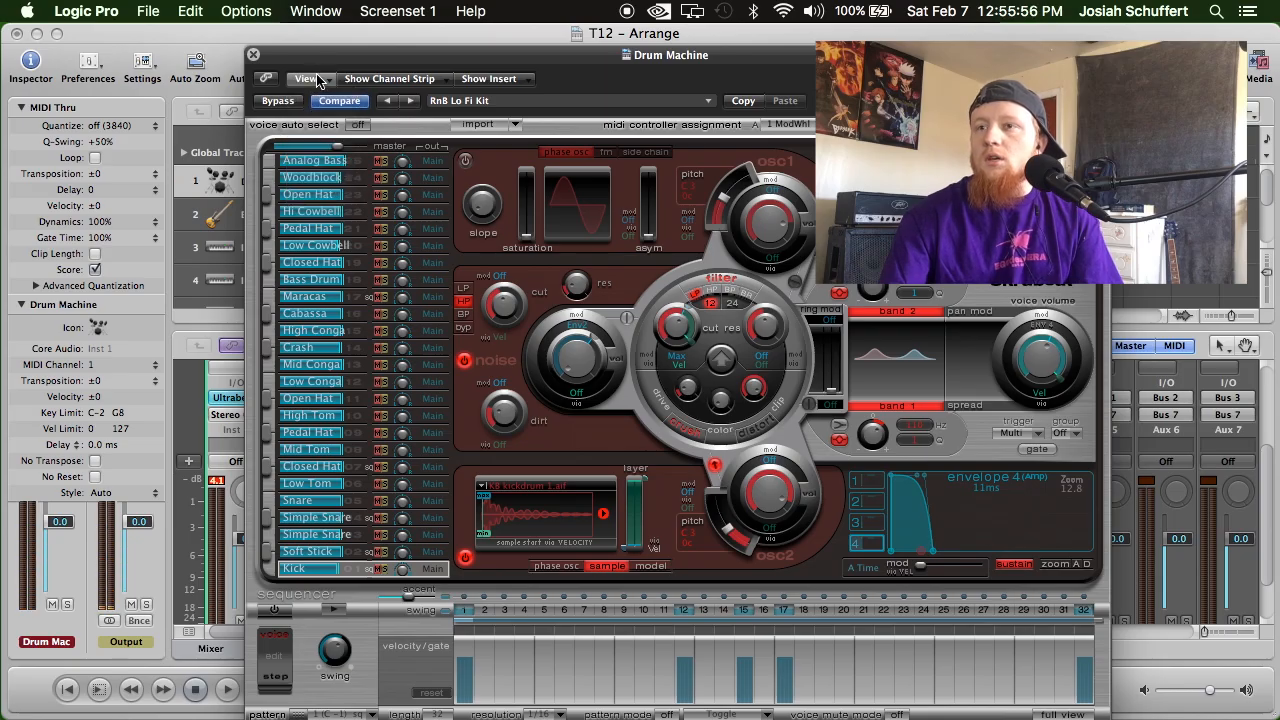
pyautogui.click(319, 79)
pyautogui.click(319, 79)
pyautogui.click(320, 80)
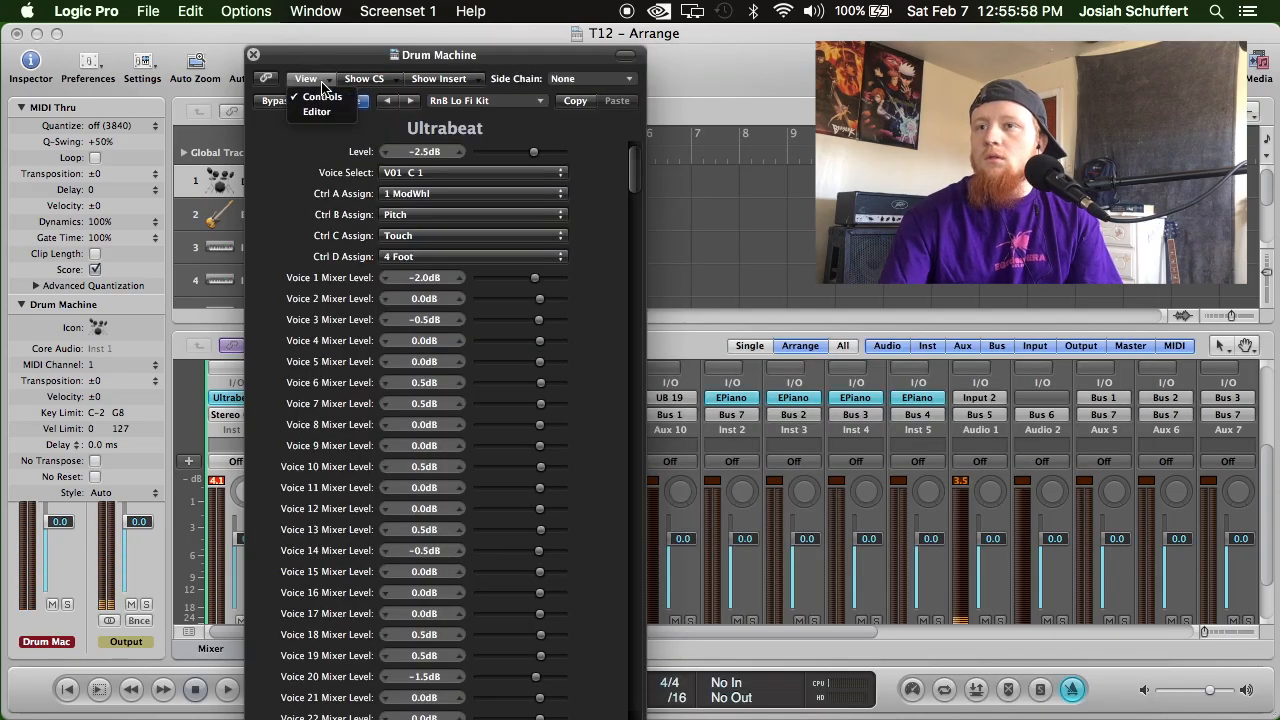
pyautogui.click(323, 112)
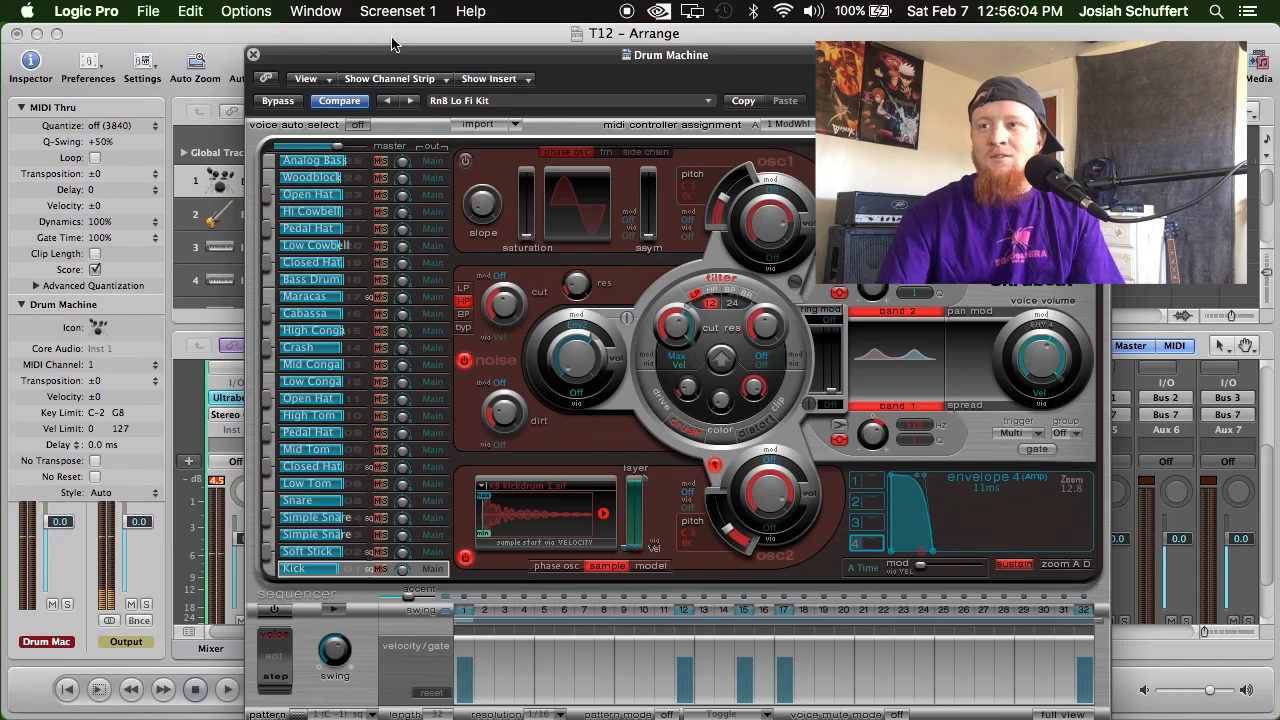
# Move the Ultrabeat window aside and close it.
pyautogui.moveTo(396, 57); pyautogui.dragTo(645, 57)
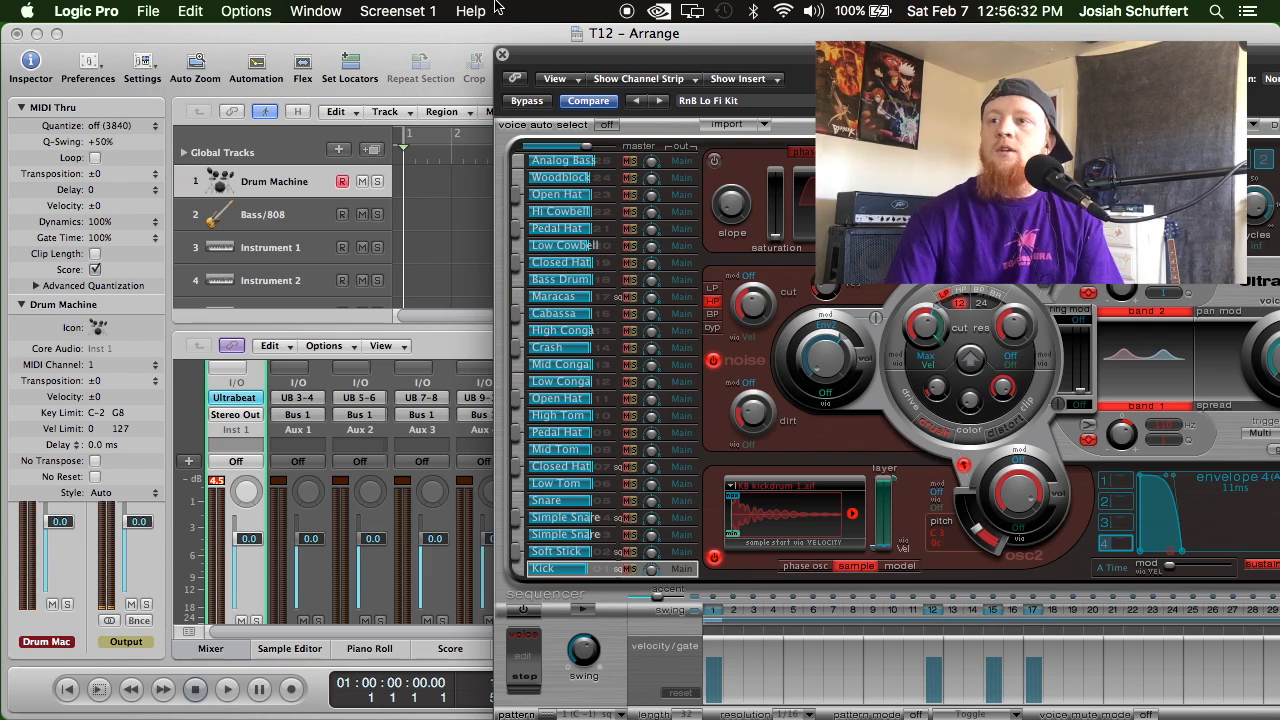
pyautogui.click(503, 55)
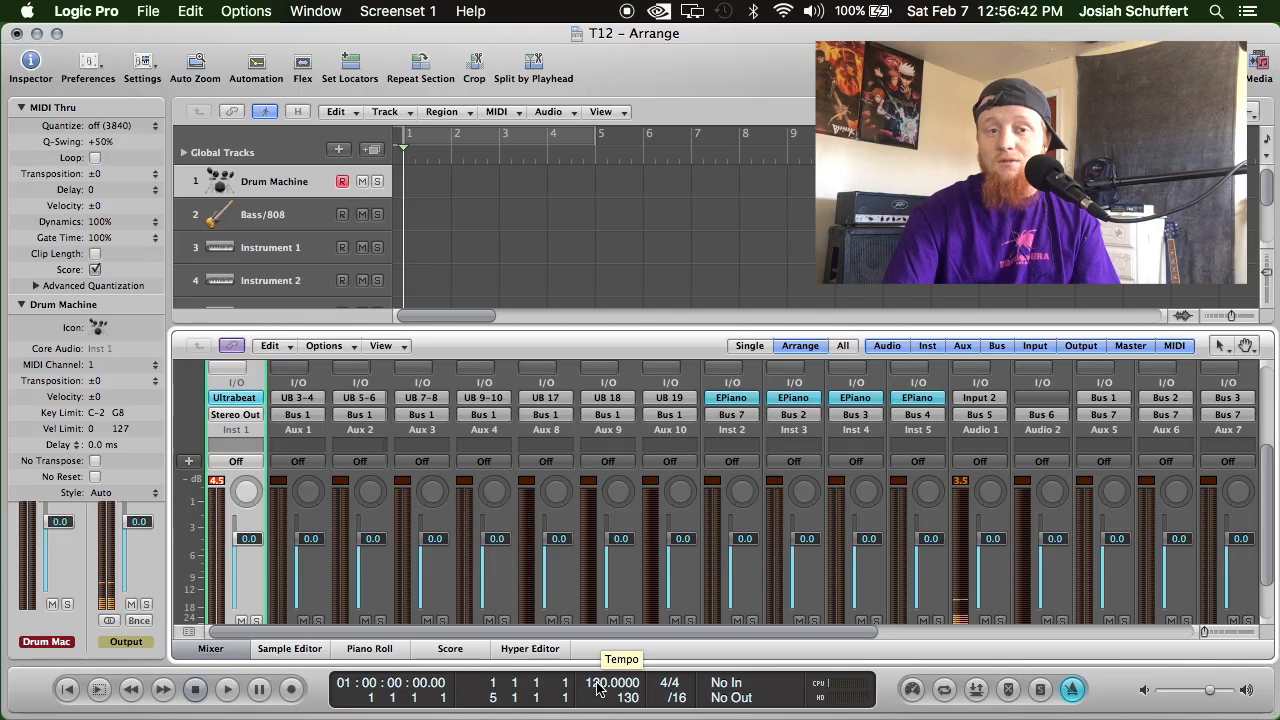
# Set the project tempo to 90 BPM, audition it with a short playback, and return the playhead to the start.
pyautogui.moveTo(603, 683); pyautogui.dragTo(600, 691)
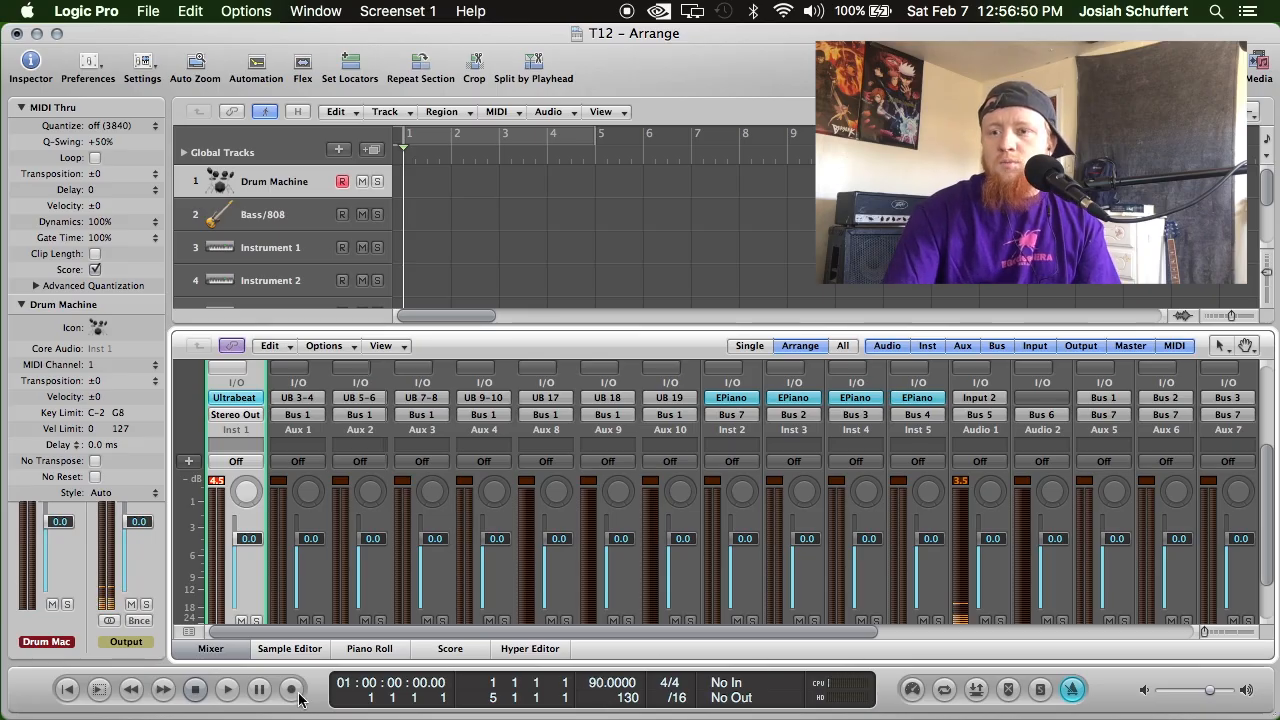
pyautogui.click(229, 690)
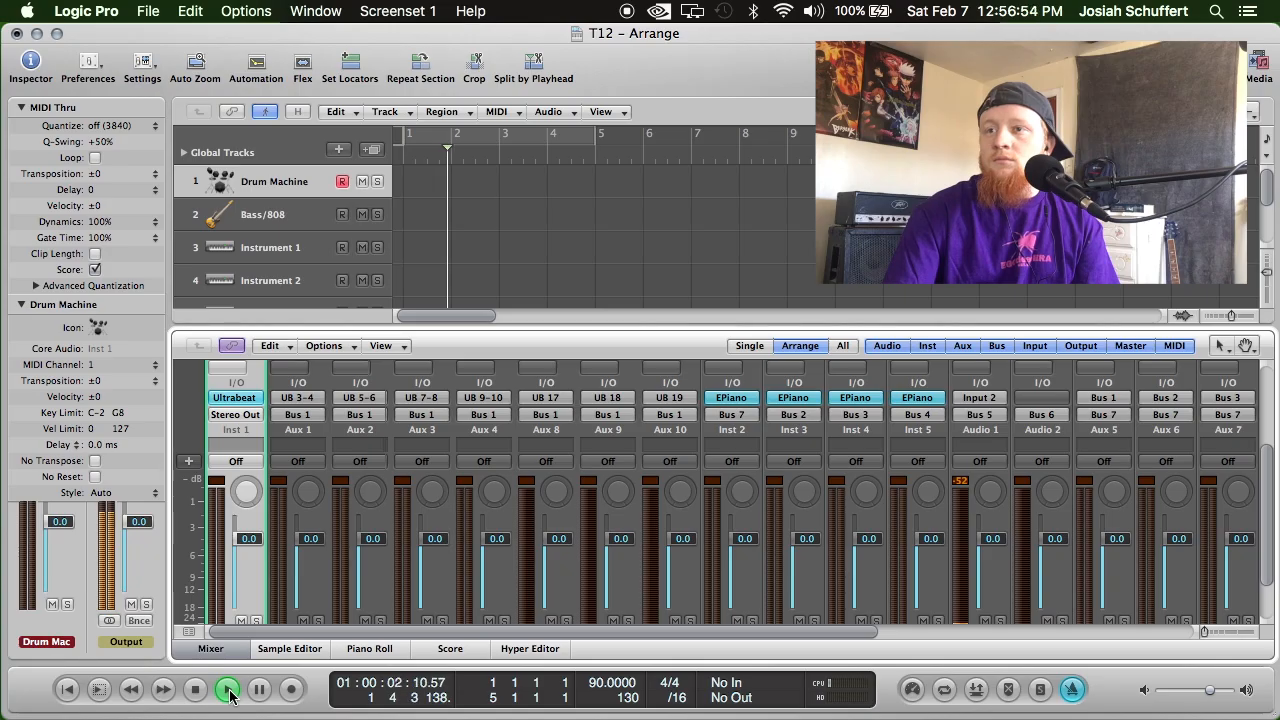
pyautogui.click(195, 689)
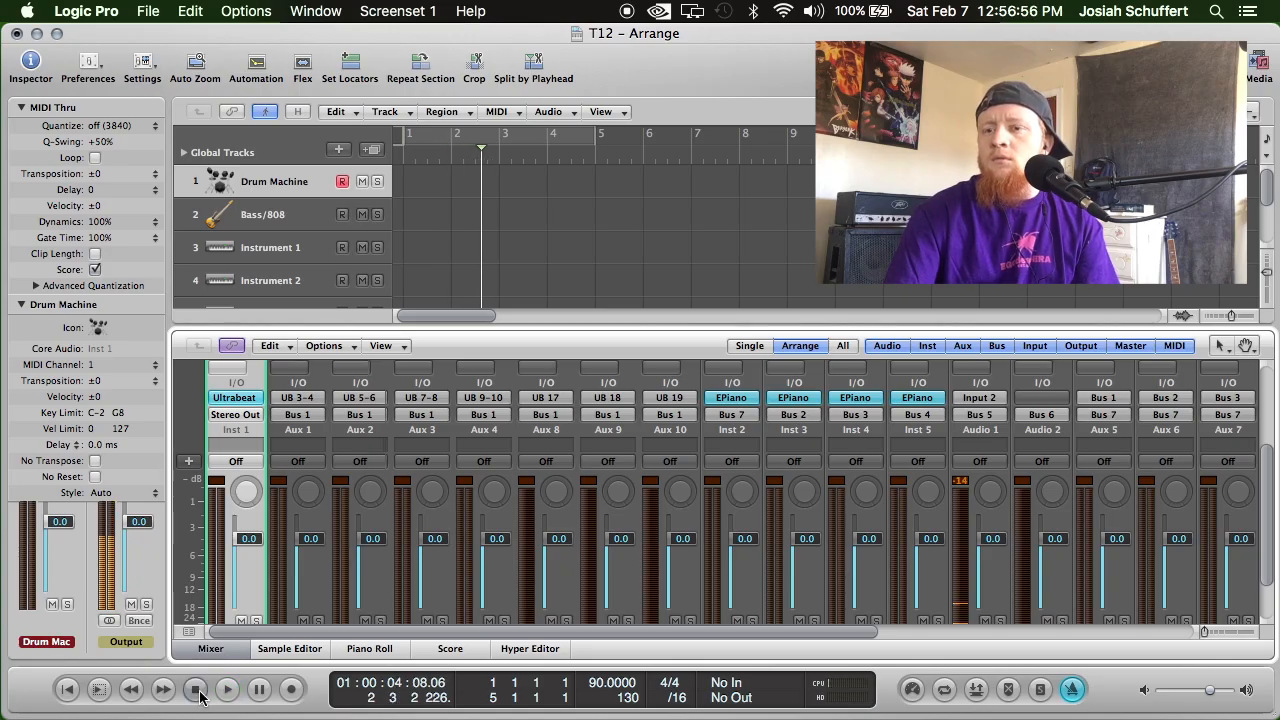
pyautogui.click(70, 690)
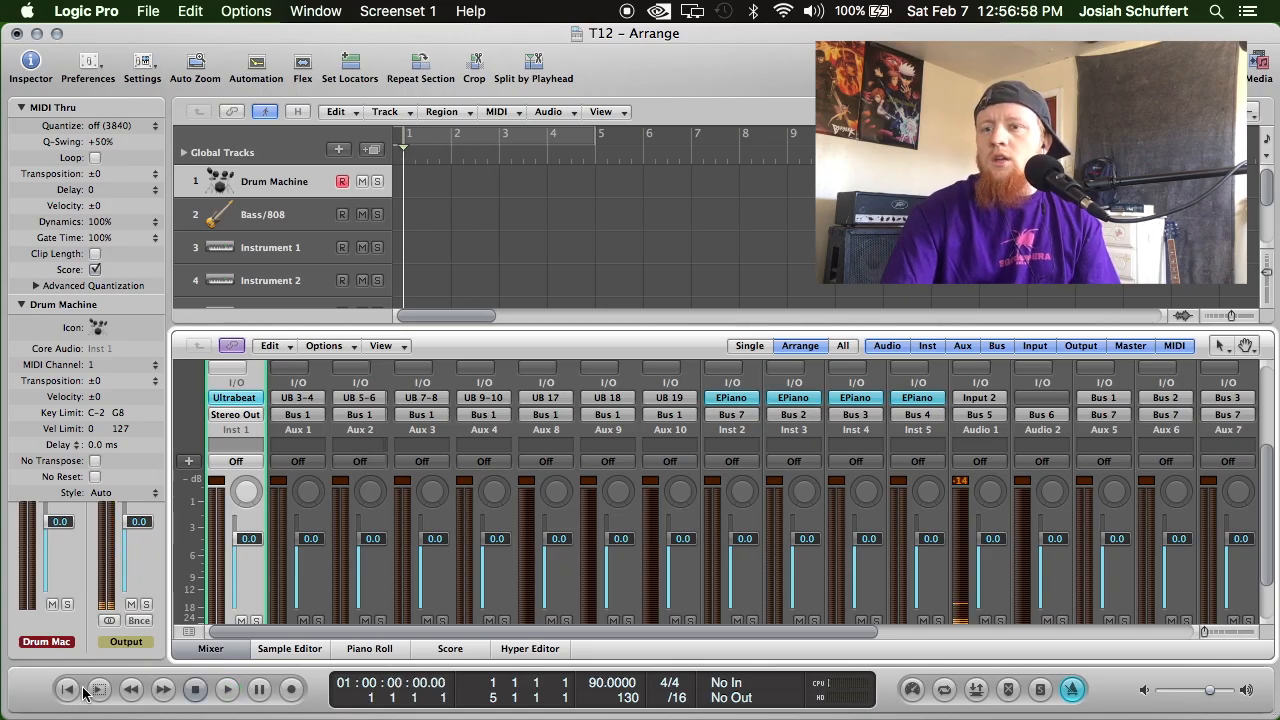
# Lower the Drum Machine channel fader to -5.0 dB in the mixer.
pyautogui.scroll(-3, 243, 486)
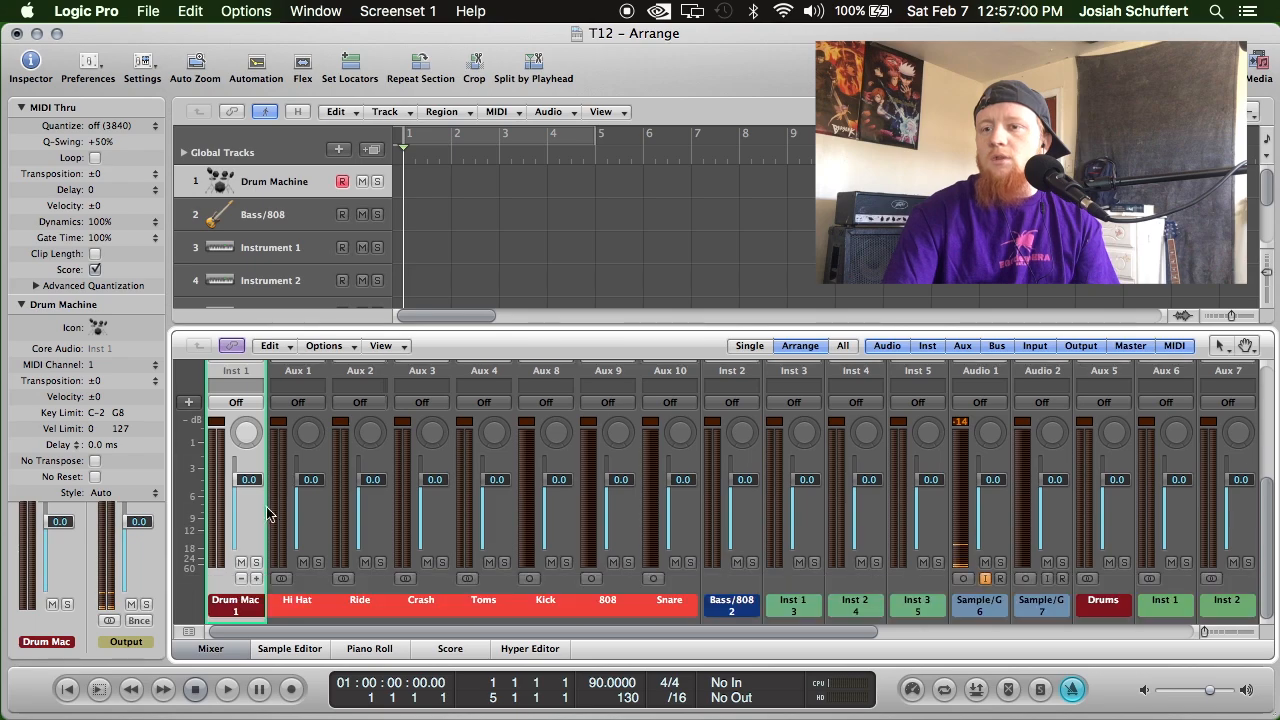
pyautogui.scroll(-3, 243, 486)
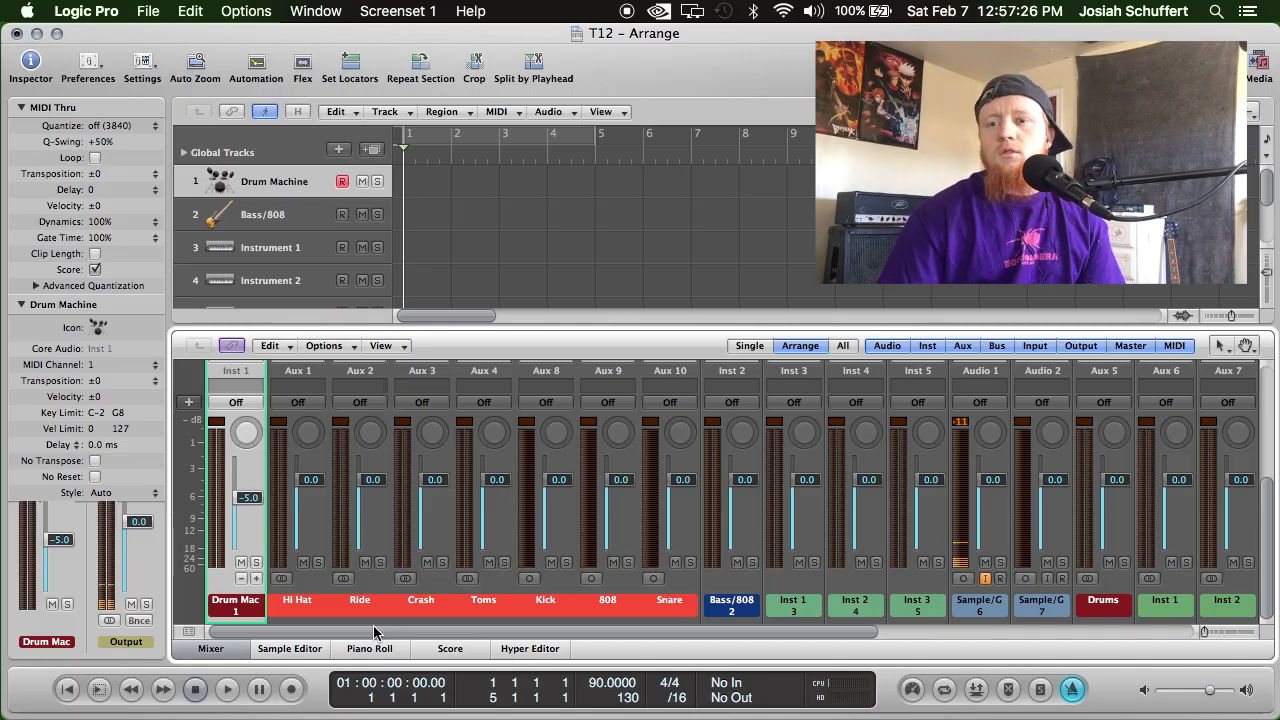
# In the project's recording settings, set the count-in to 2 Bars and overlapping MIDI recordings to Merge with selected regions.
pyautogui.rightClick(290, 688)
pyautogui.click(327, 680)
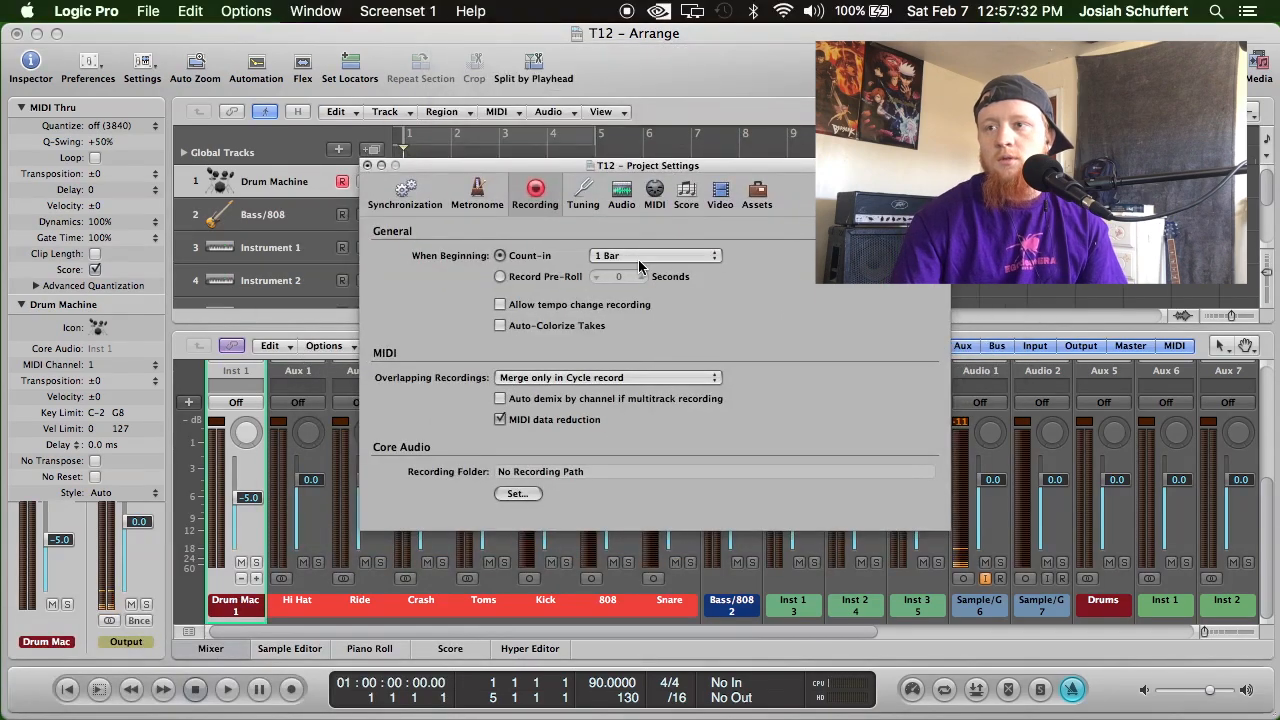
pyautogui.click(639, 262)
pyautogui.click(630, 271)
pyautogui.click(596, 379)
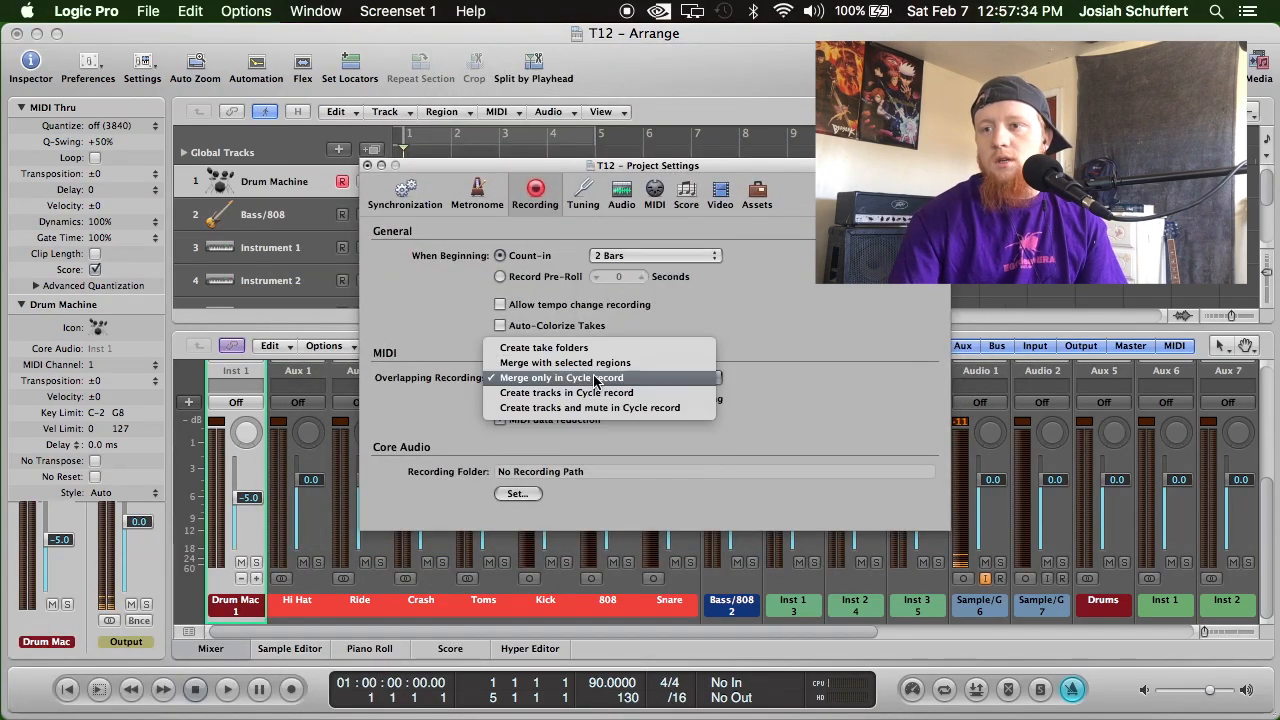
pyautogui.click(603, 363)
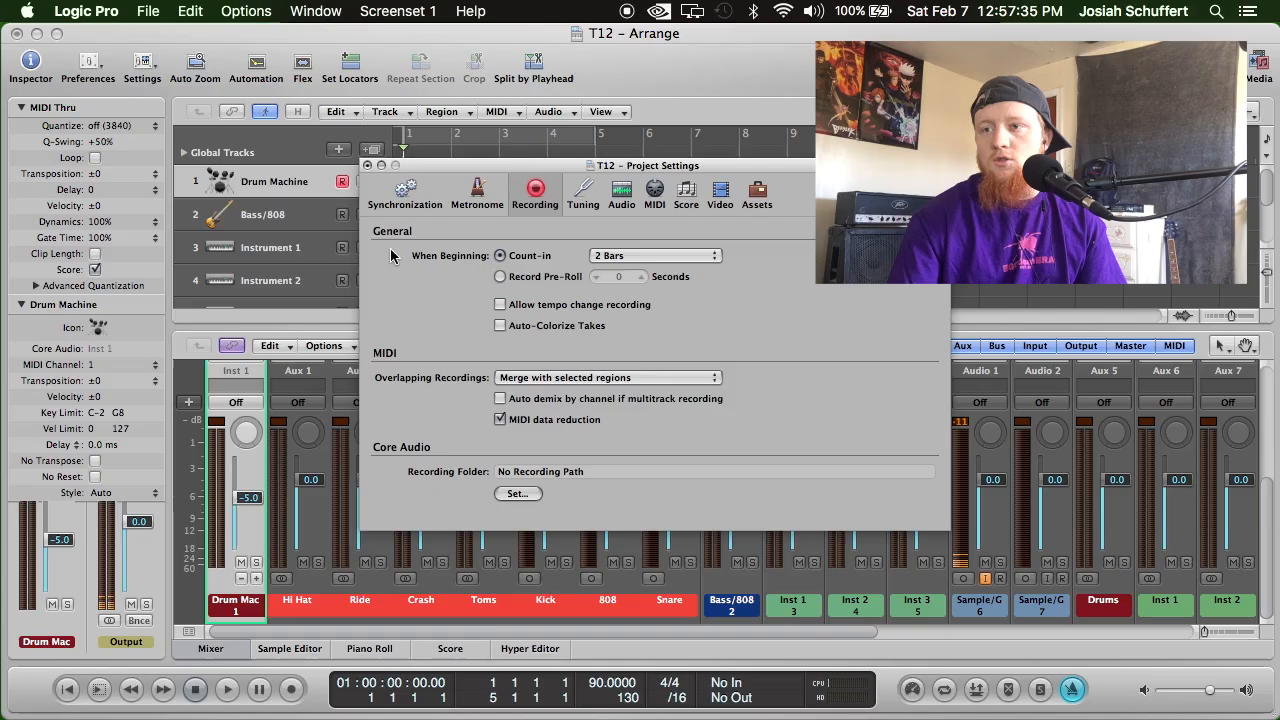
pyautogui.click(368, 166)
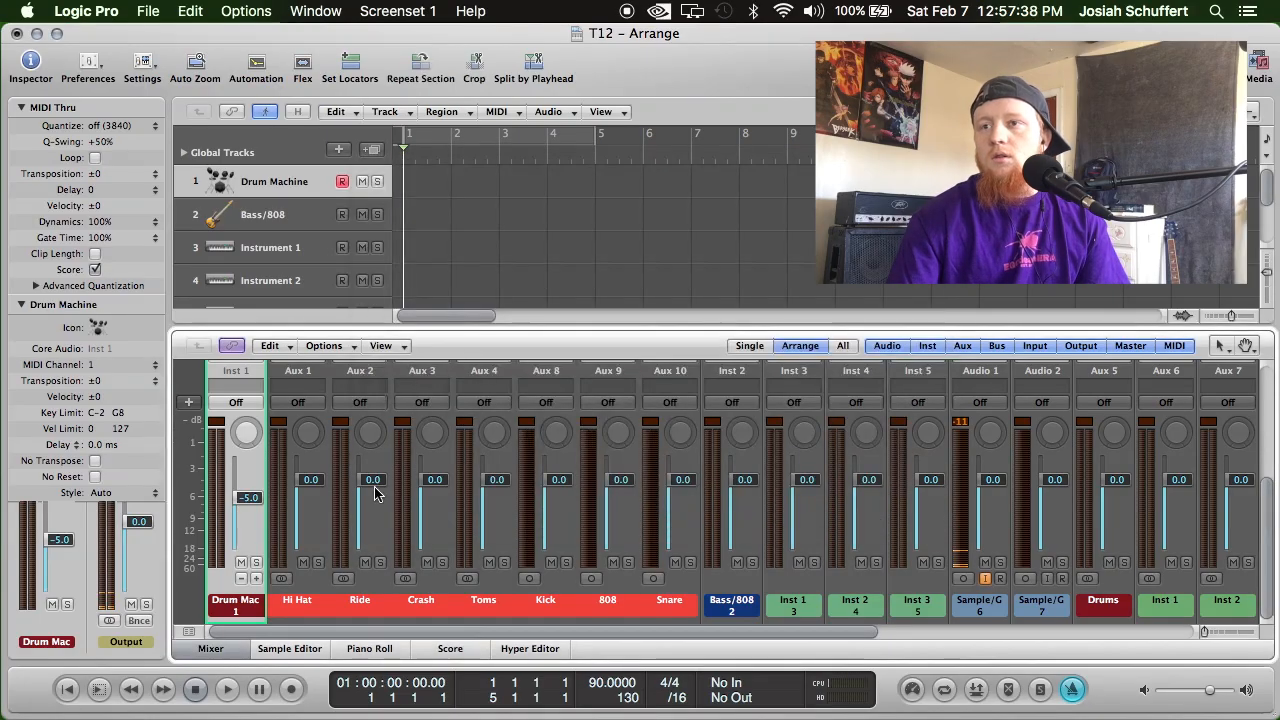
# Record a drum part of about 12 bars on the Drum Machine track, and disarm the track.
pyautogui.click(292, 690)
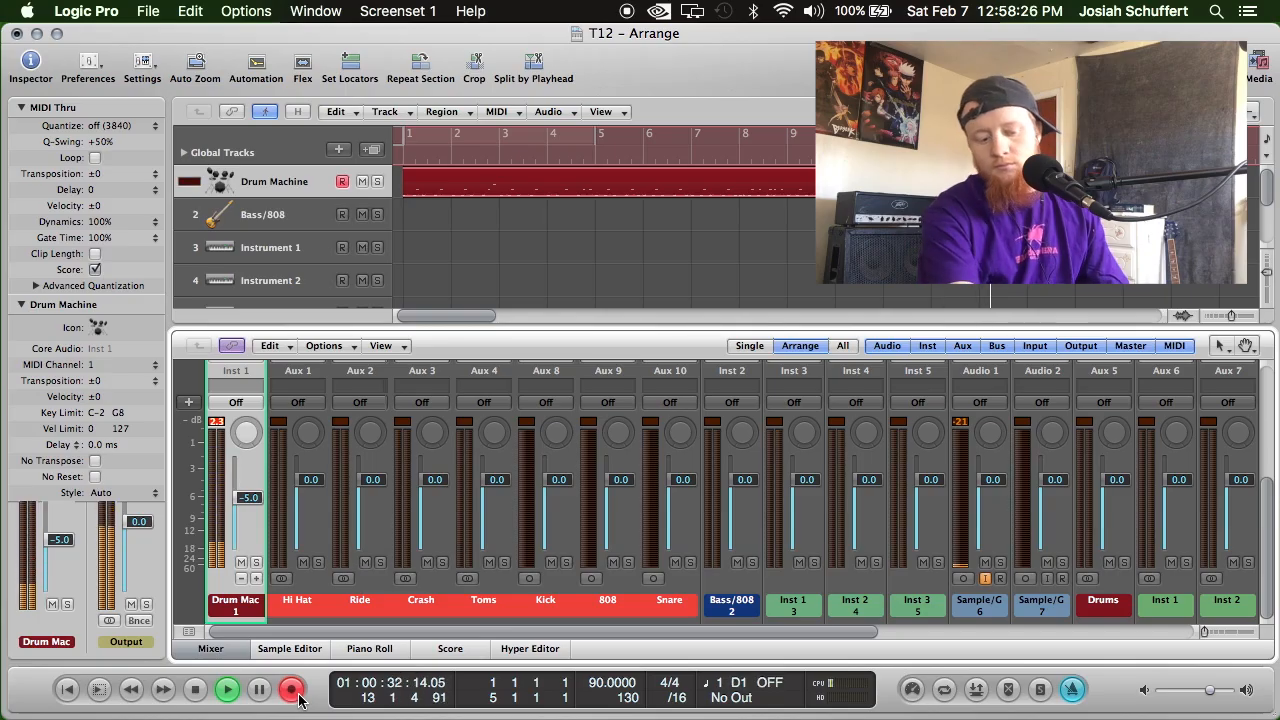
pyautogui.press('space')
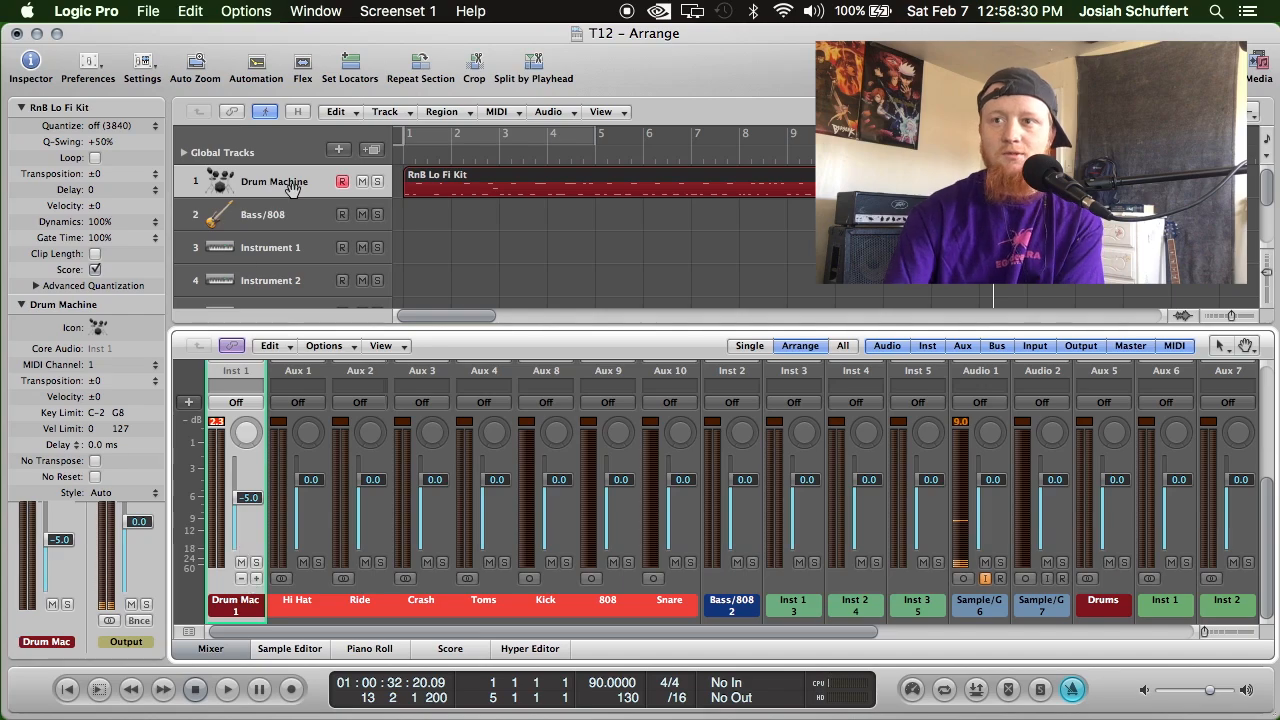
pyautogui.click(341, 181)
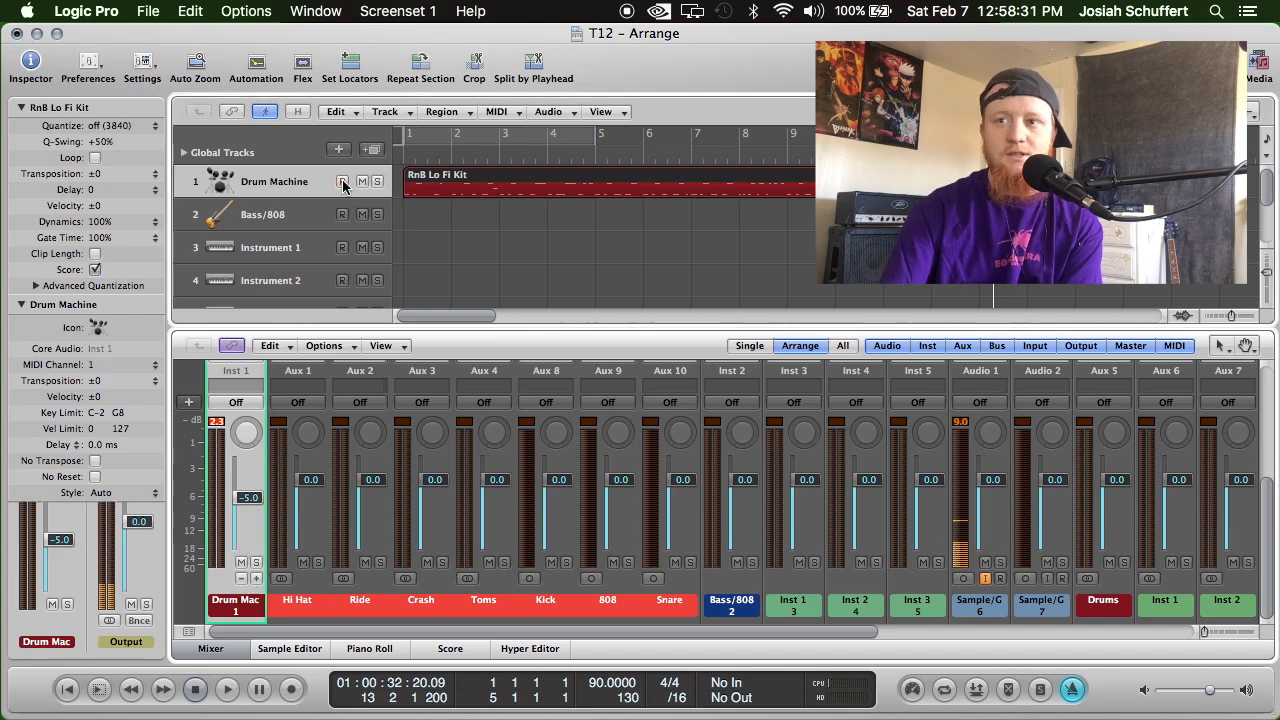
# Open the recorded RnB Lo Fi Kit region in an enlarged Piano Roll, zoomed out to show all its notes.
pyautogui.doubleClick(637, 191)
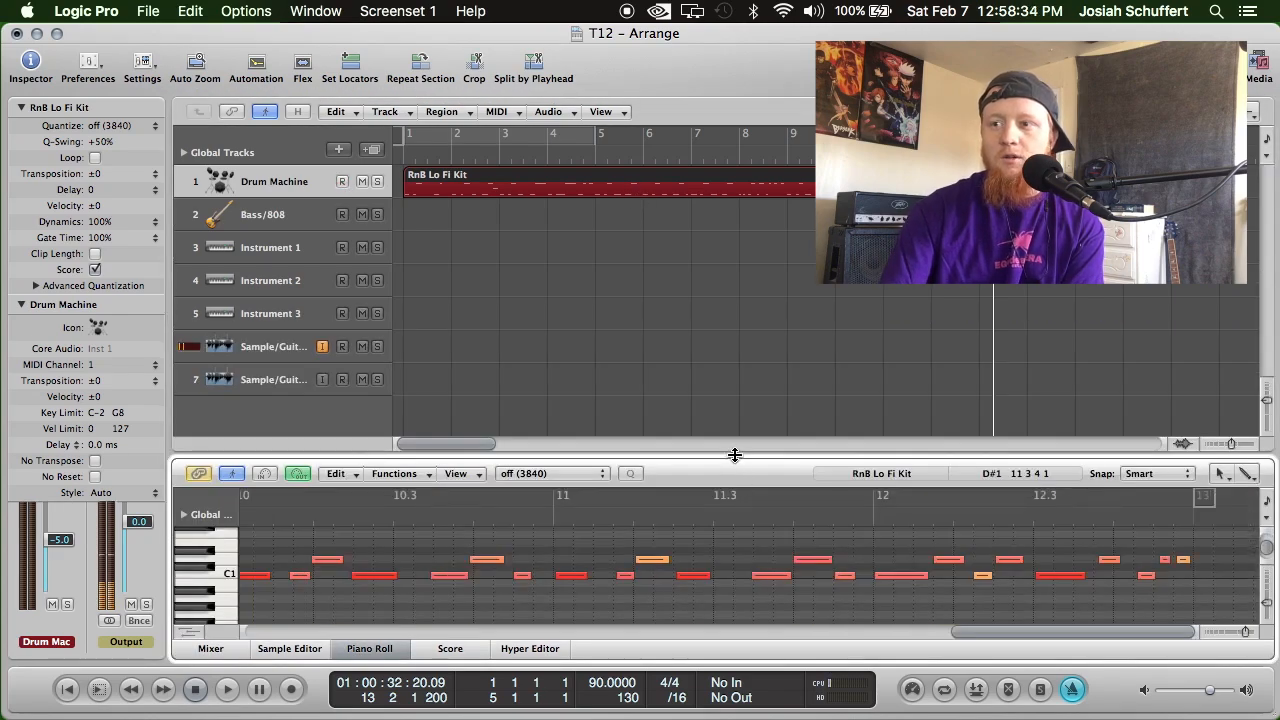
pyautogui.moveTo(734, 455); pyautogui.dragTo(737, 383)
pyautogui.moveTo(1247, 632); pyautogui.dragTo(1237, 634)
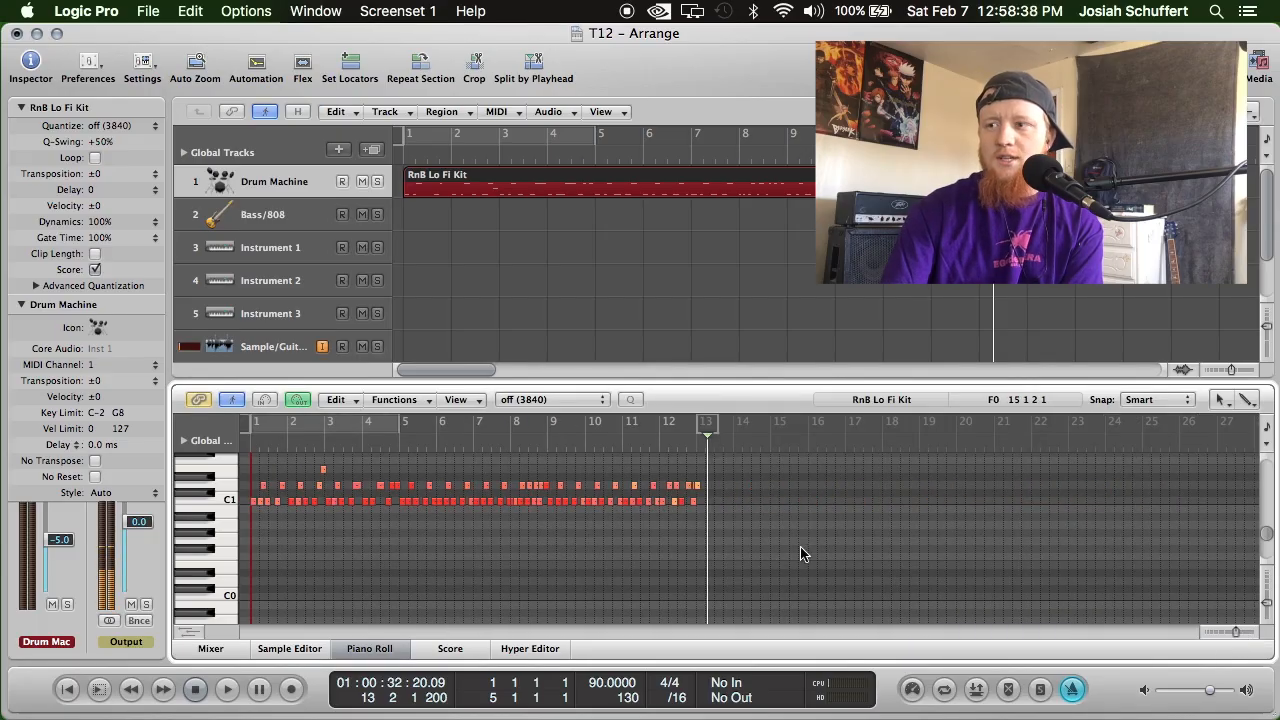
pyautogui.click(1223, 399)
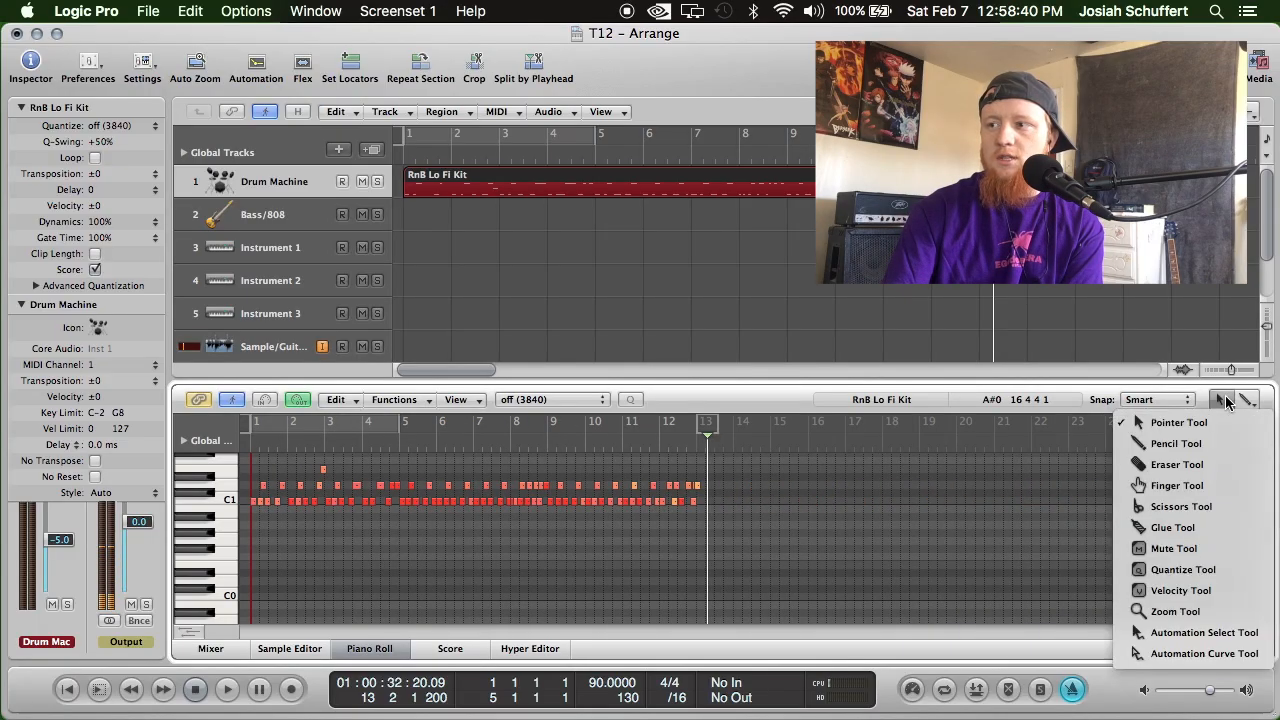
pyautogui.click(1225, 400)
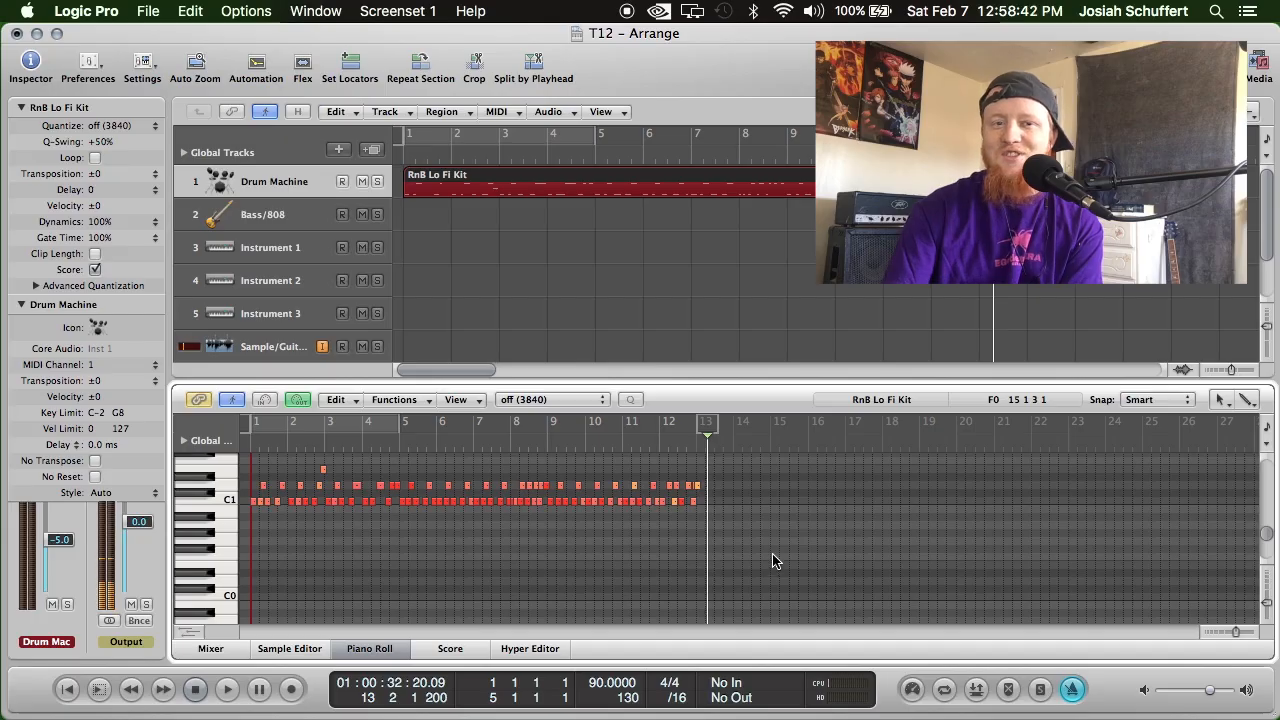
pyautogui.press('space')
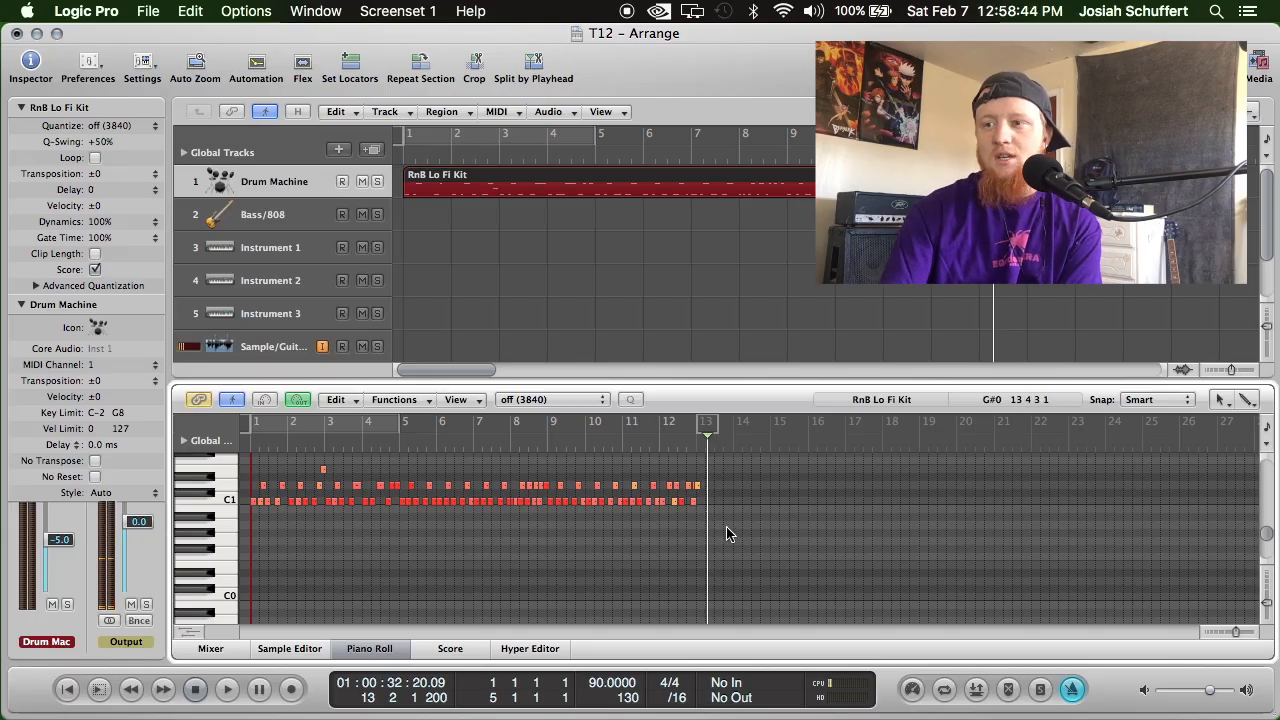
# Select all the recorded drum notes in the Piano Roll and quantize them to 1/16-Note.
pyautogui.moveTo(707, 515); pyautogui.dragTo(228, 474)
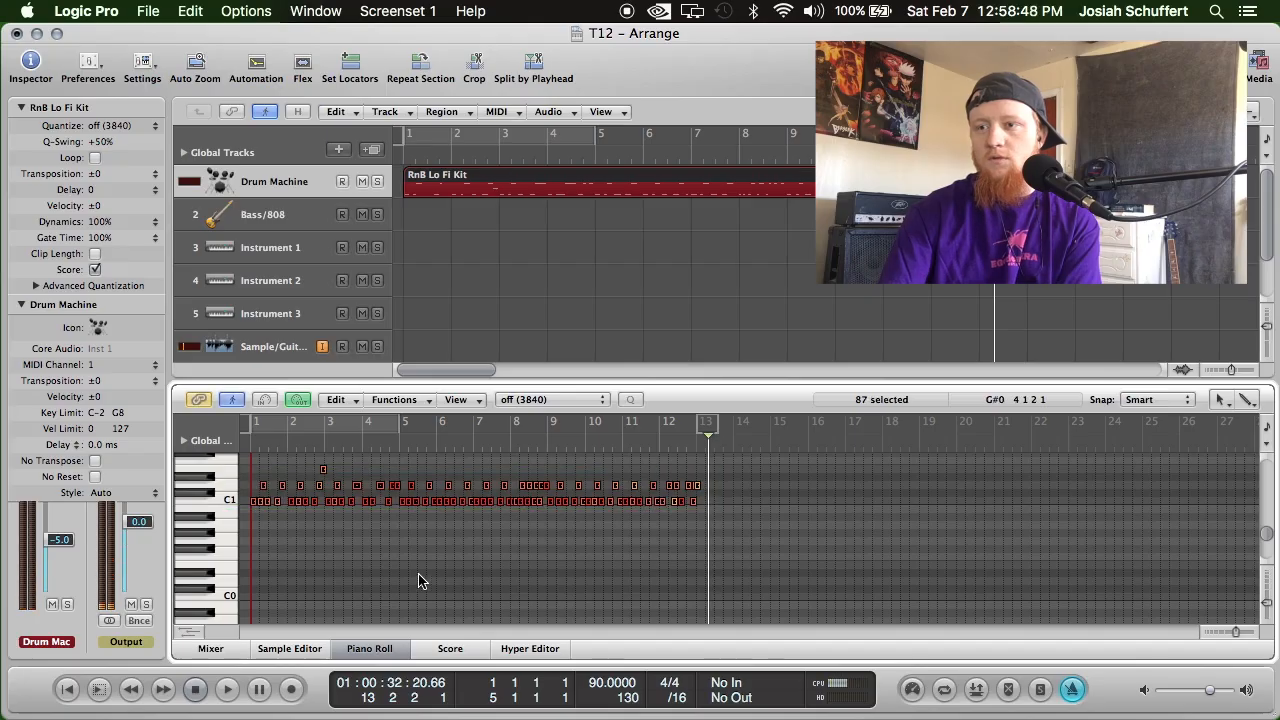
pyautogui.scroll(2, 423, 580)
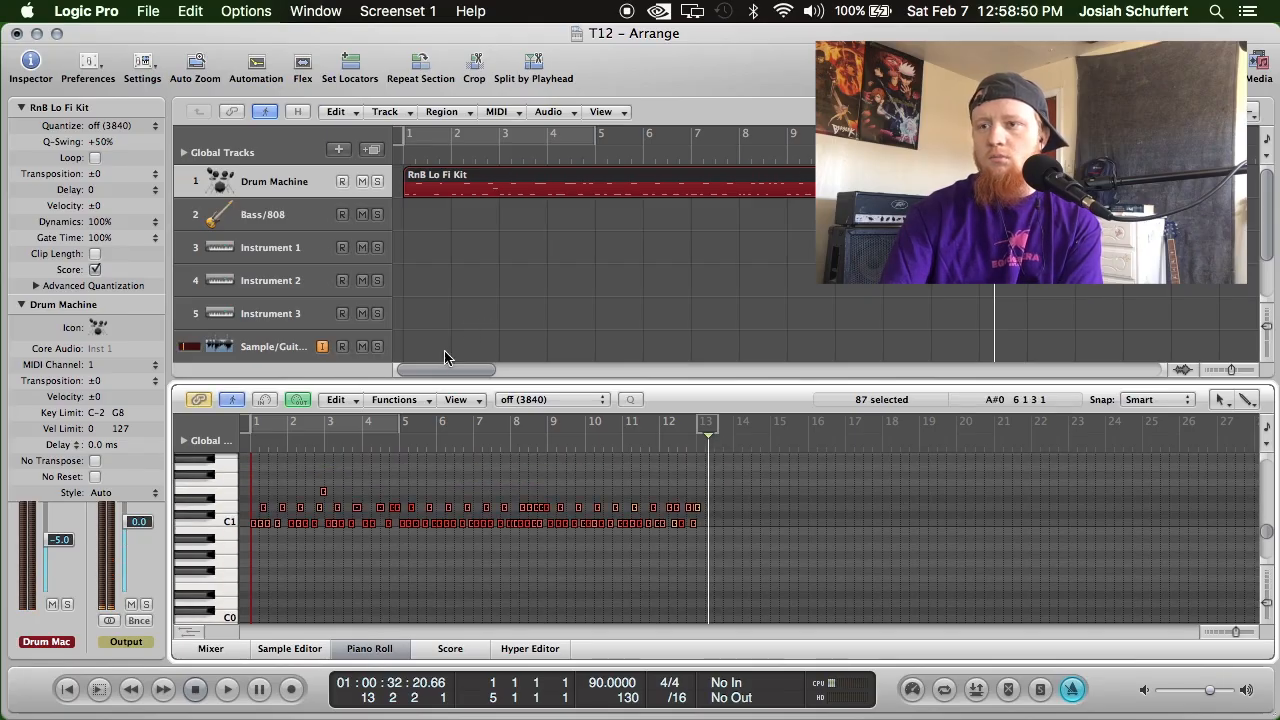
pyautogui.click(520, 399)
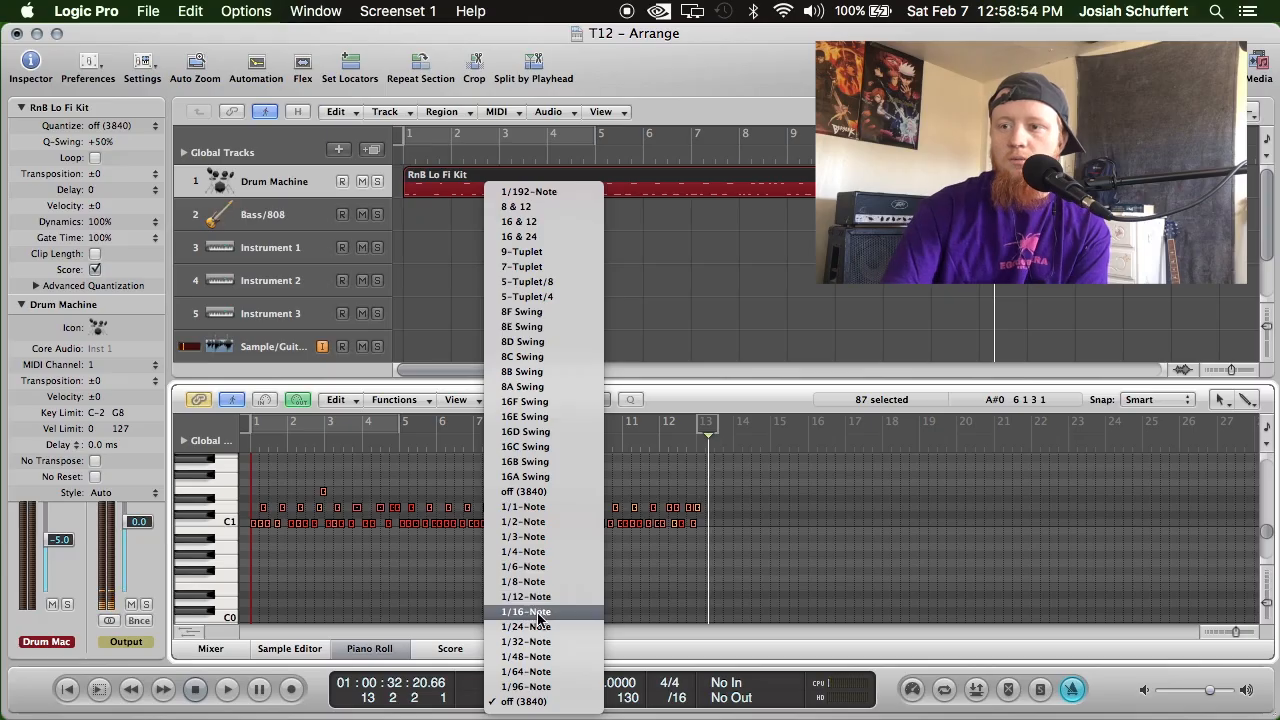
pyautogui.click(538, 614)
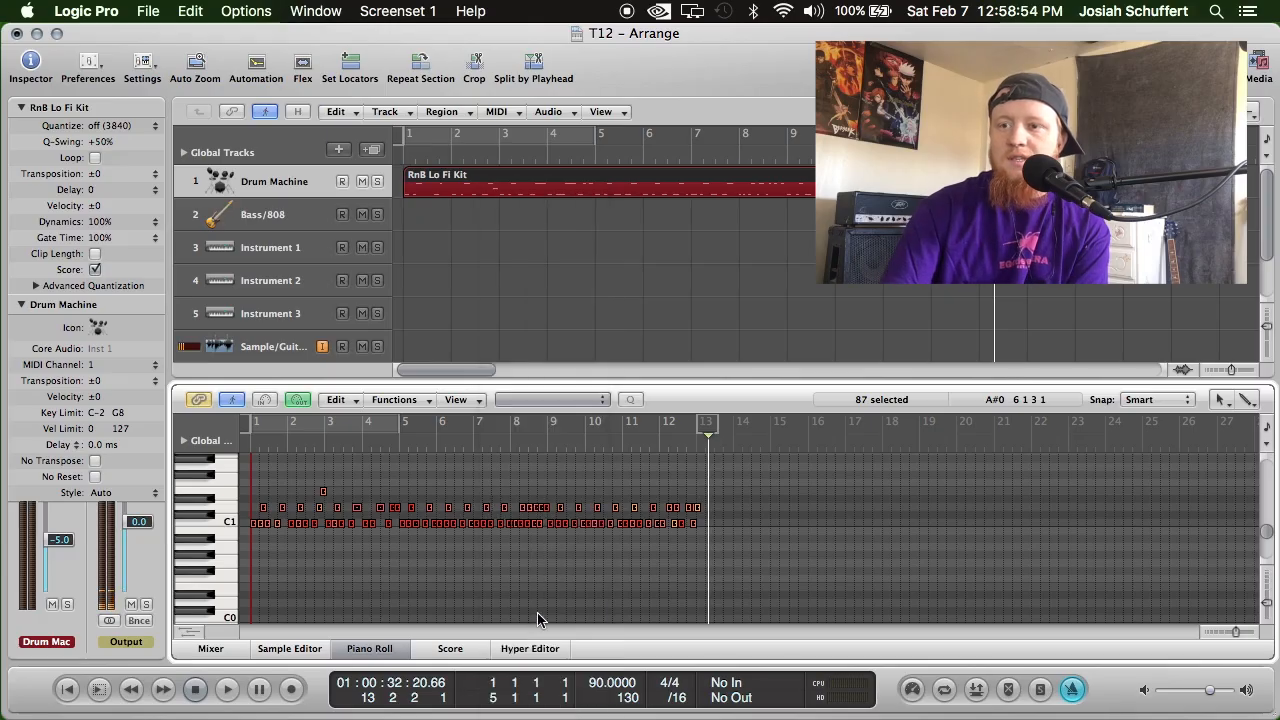
# Play the quantized drum part through from the start with the metronome click switched off, and return to the beginning.
pyautogui.click(66, 689)
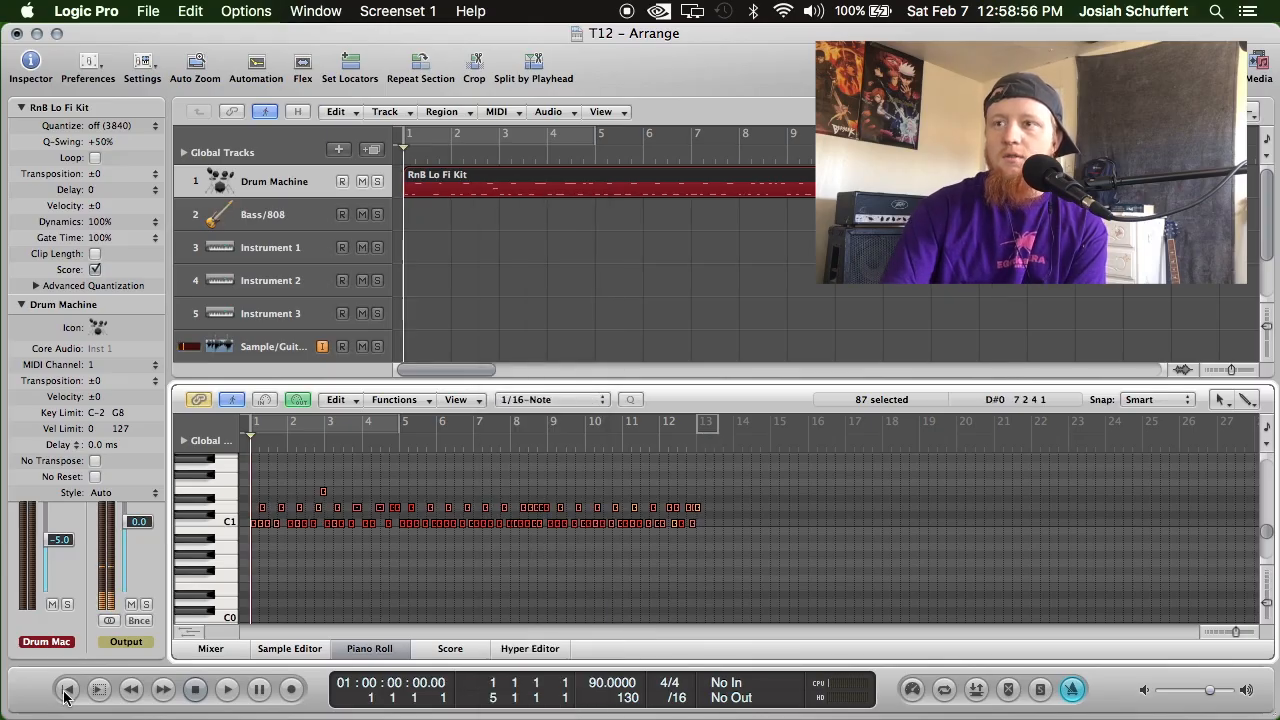
pyautogui.click(230, 699)
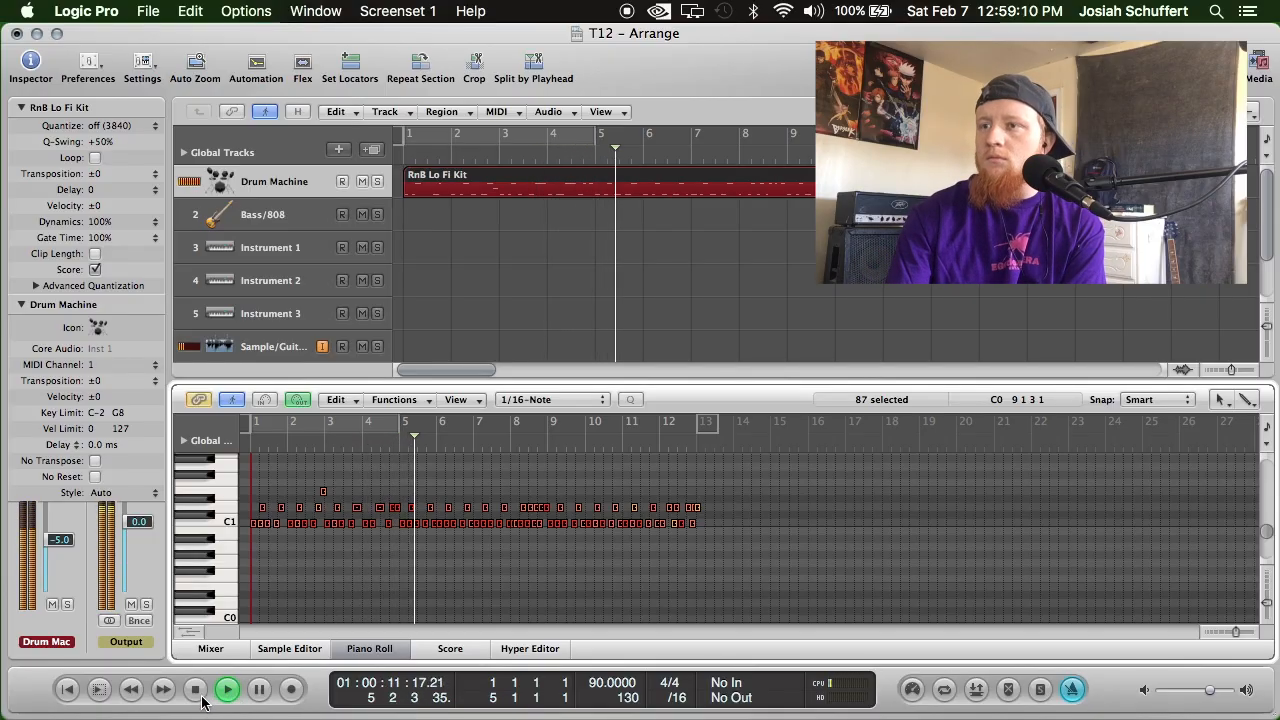
pyautogui.click(1071, 695)
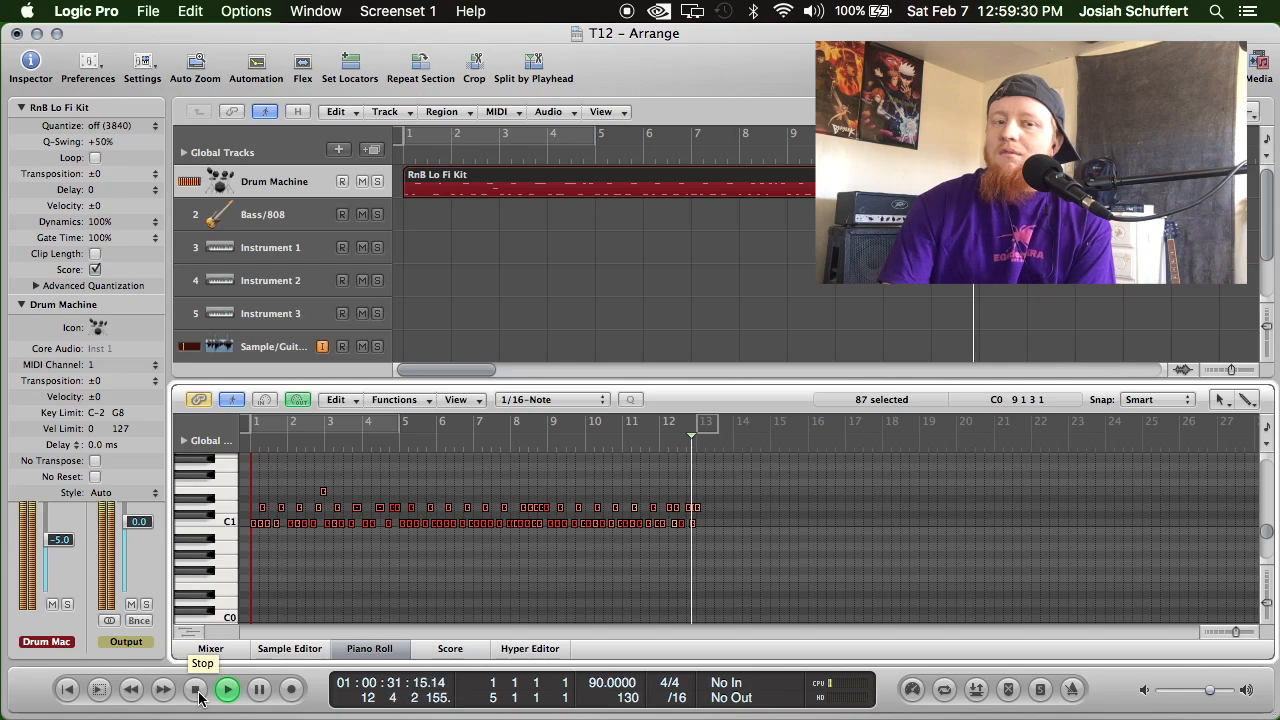
pyautogui.click(199, 697)
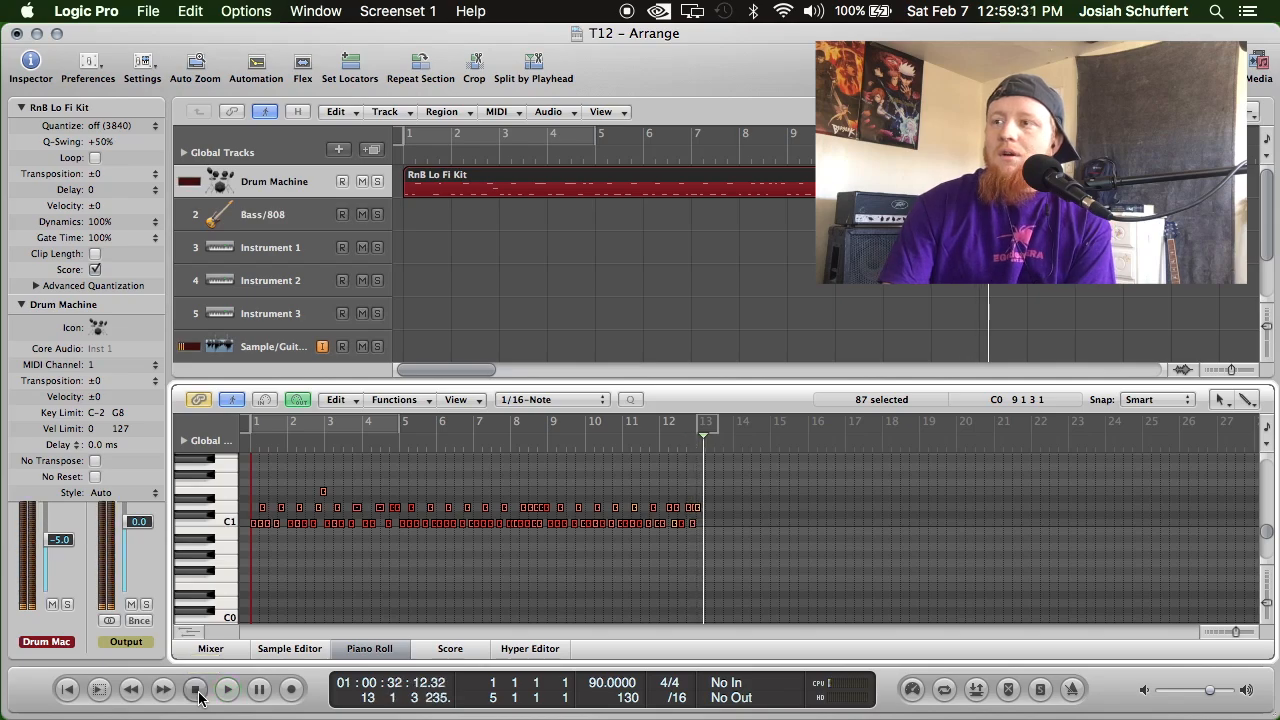
pyautogui.click(67, 699)
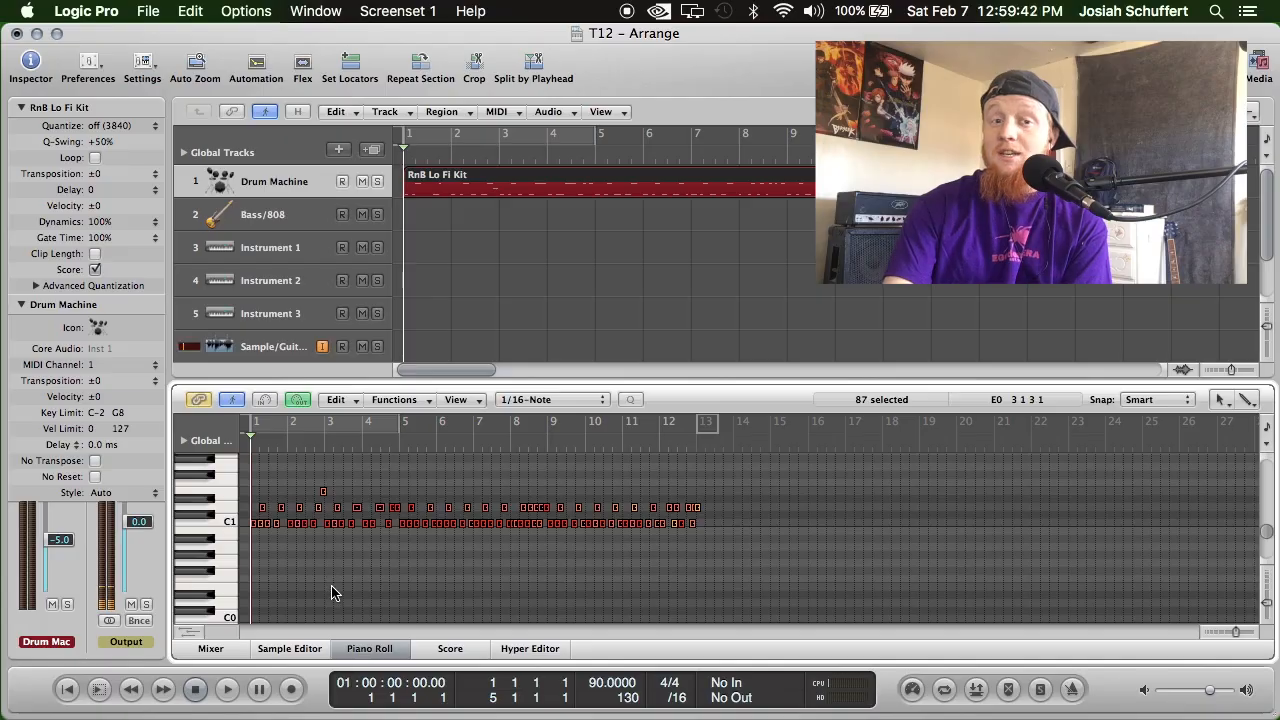
pyautogui.click(292, 695)
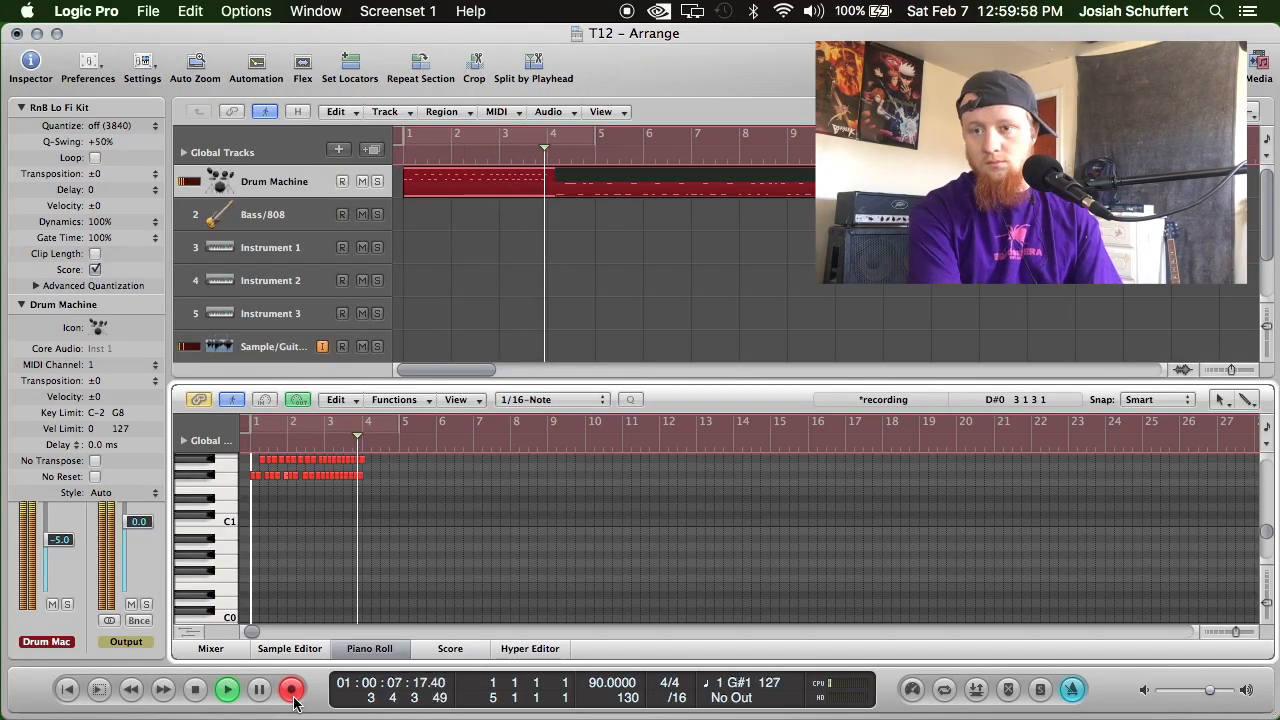
pyautogui.press('space')
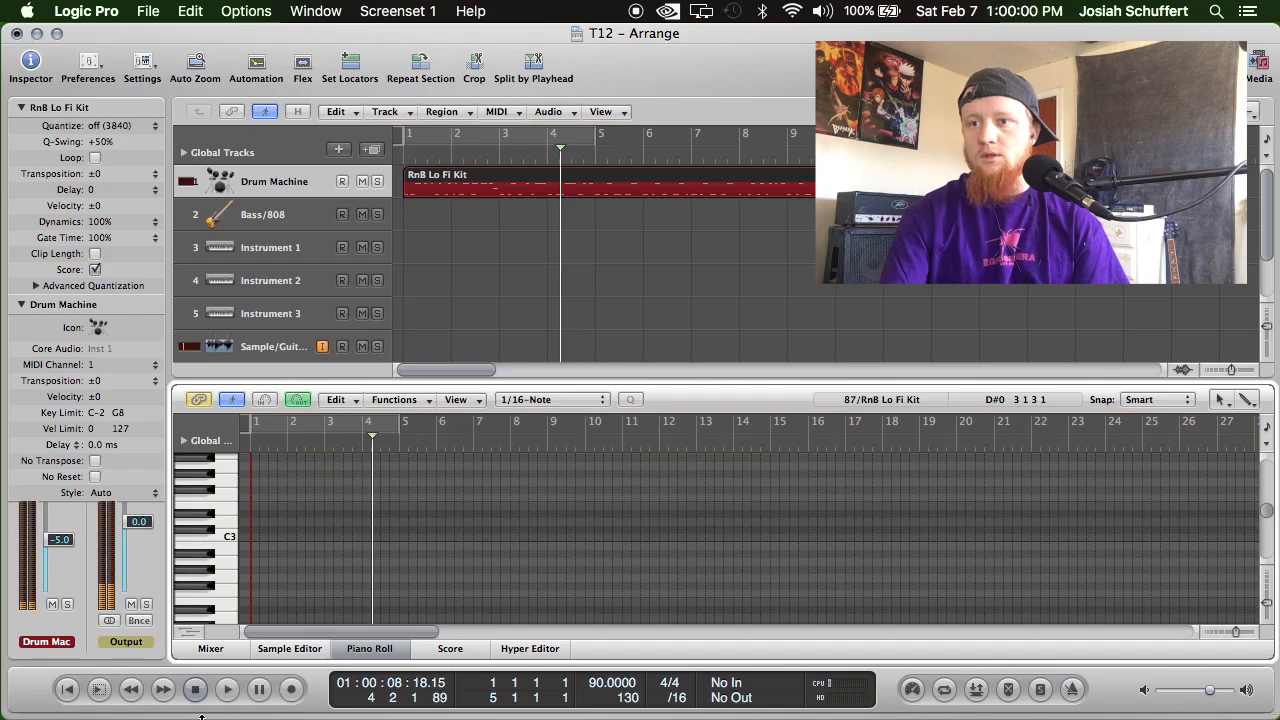
pyautogui.click(66, 689)
pyautogui.click(227, 689)
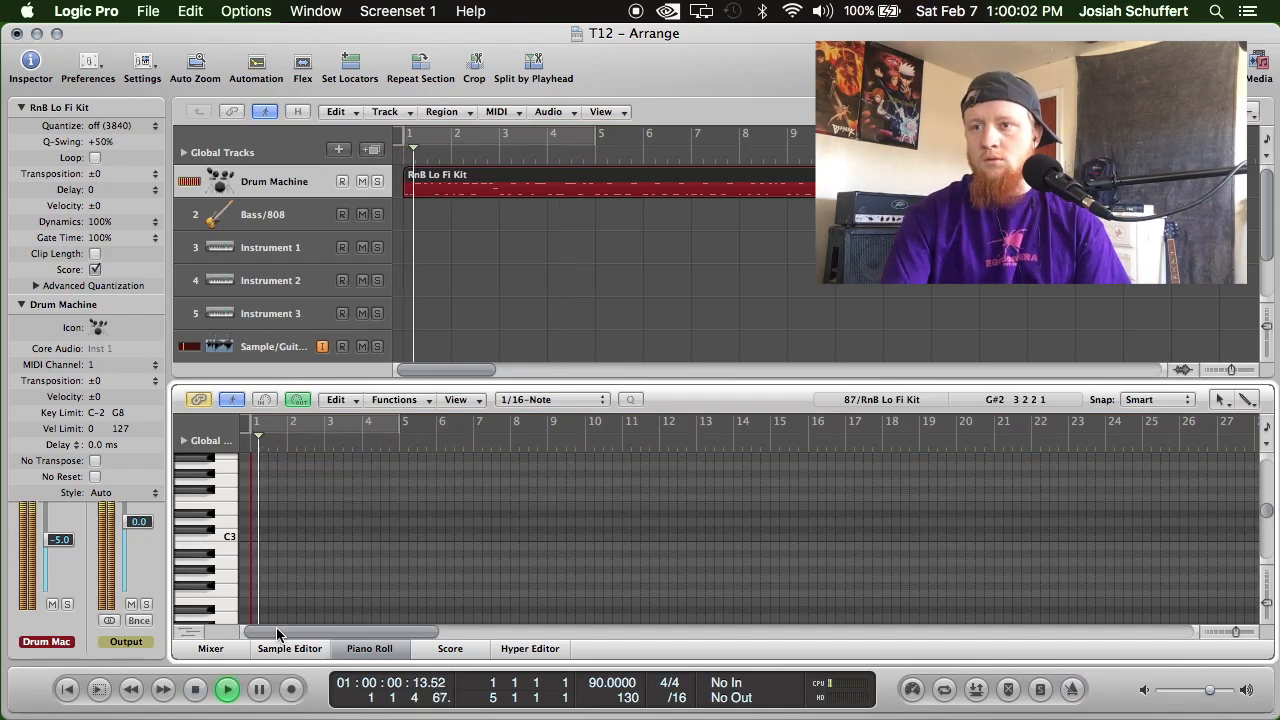
pyautogui.click(195, 689)
pyautogui.click(148, 11)
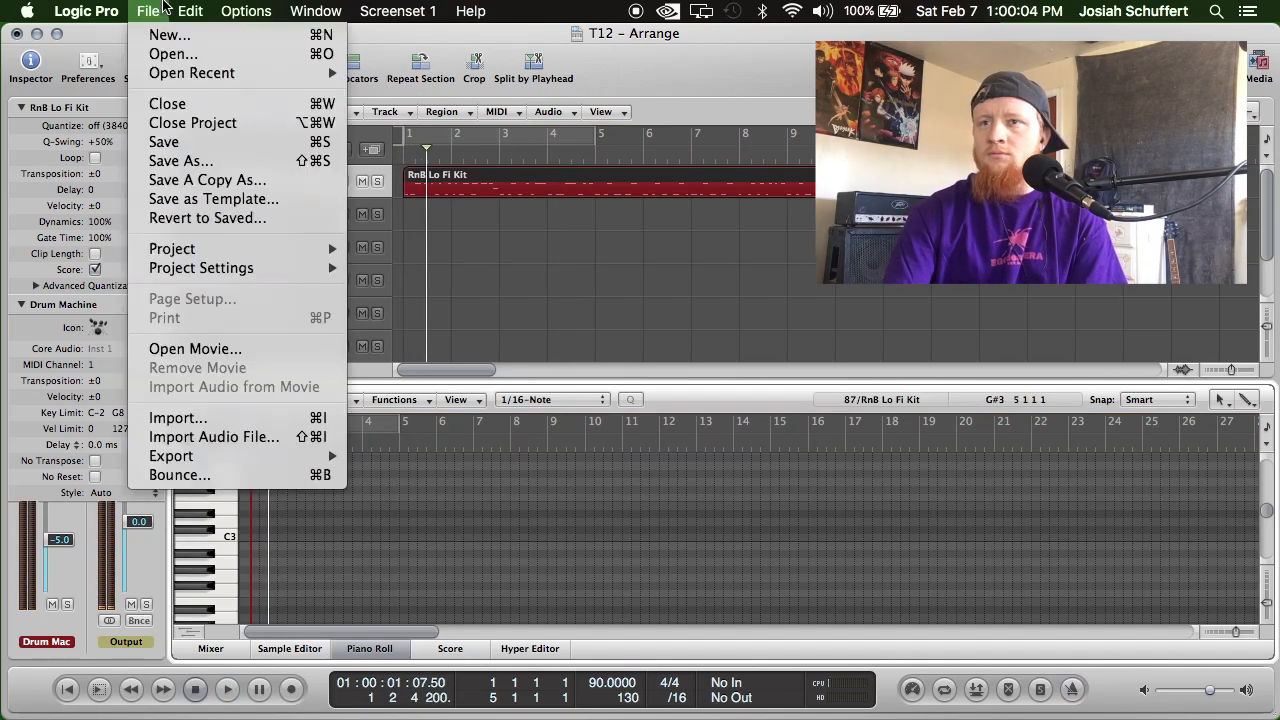
pyautogui.moveTo(190, 11)
pyautogui.click(197, 37)
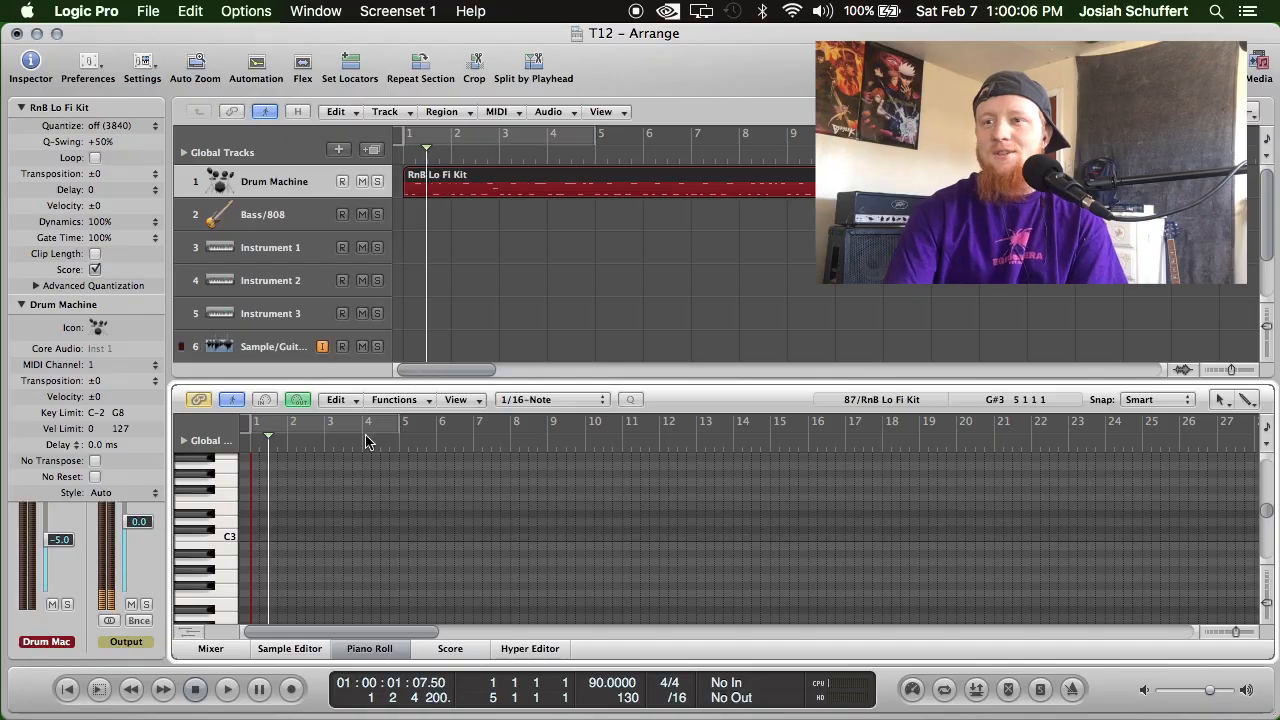
# Arm the Drum Machine track, record a second layer of F#1 and G#1 hits over about 12 bars, and disarm it.
pyautogui.click(342, 182)
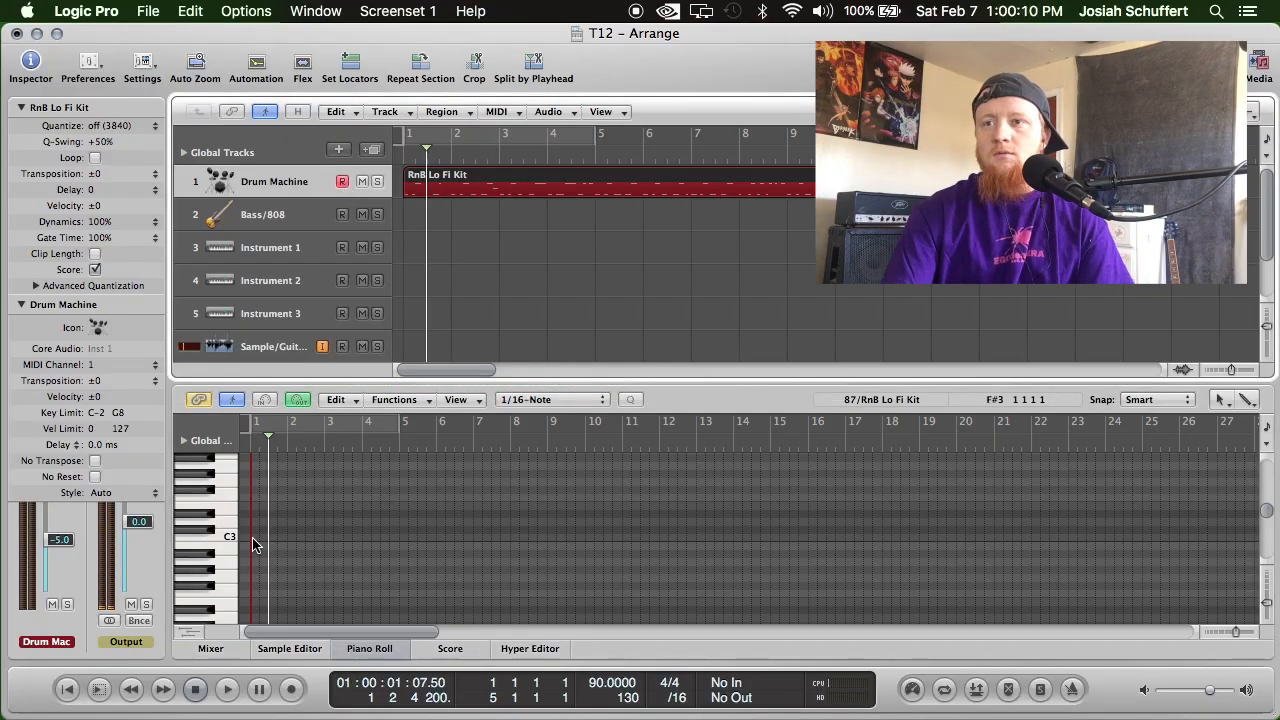
pyautogui.click(67, 689)
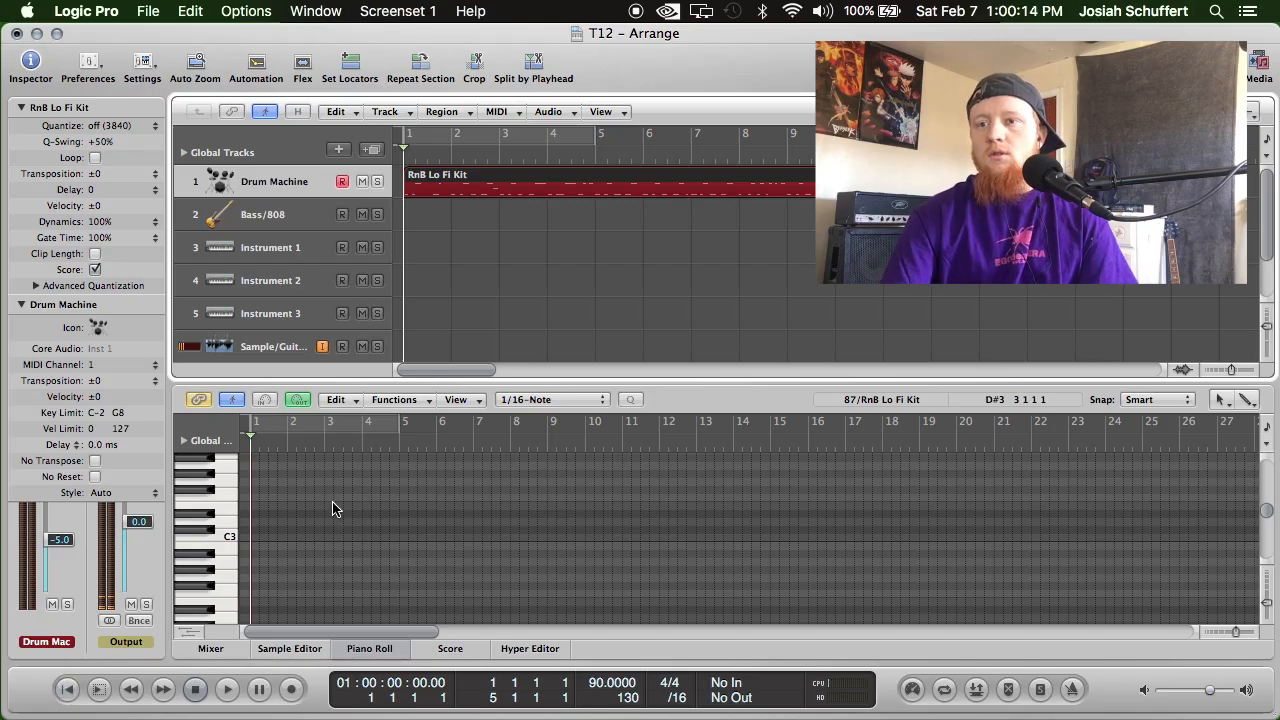
pyautogui.scroll(3, 392, 462)
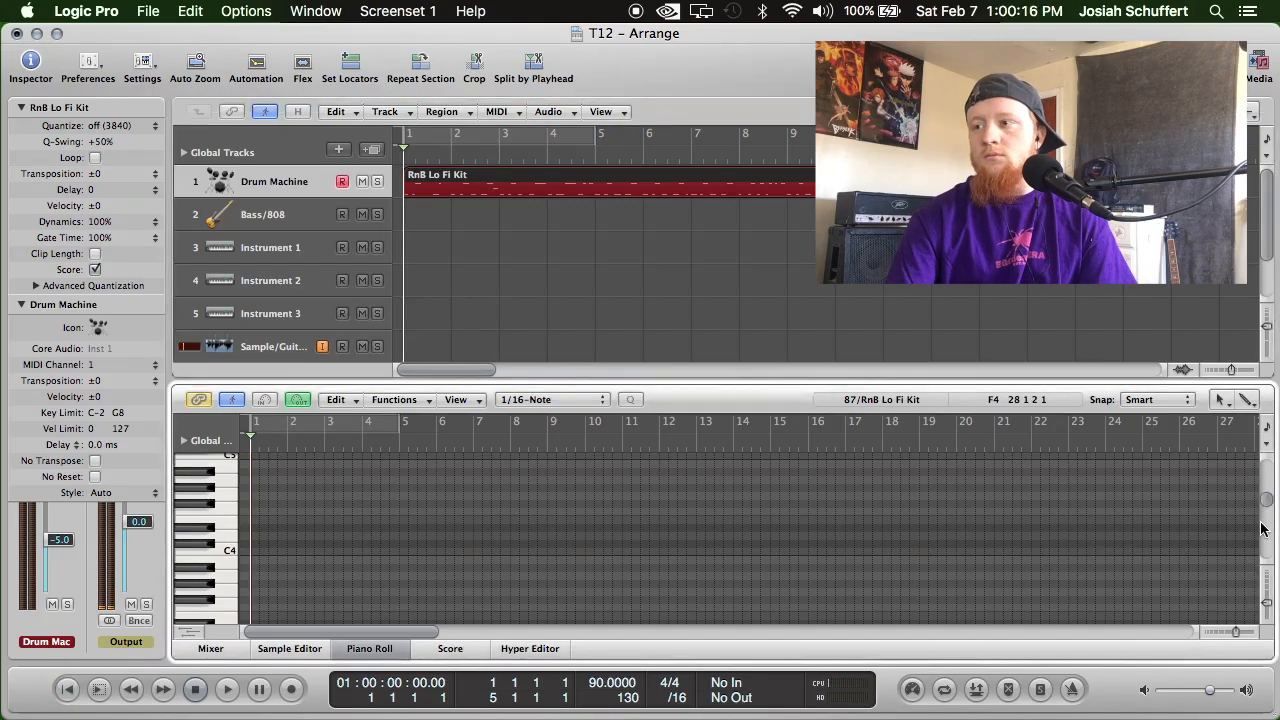
pyautogui.moveTo(1270, 511); pyautogui.dragTo(1268, 543)
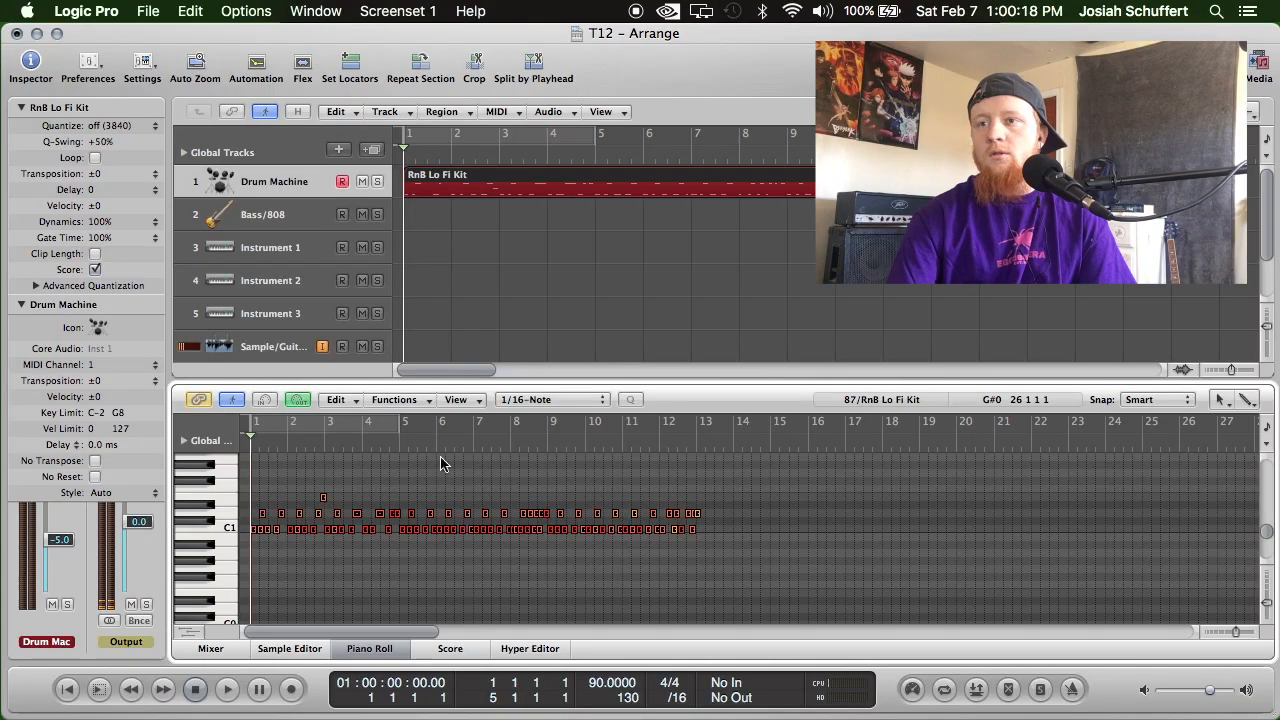
pyautogui.click(289, 688)
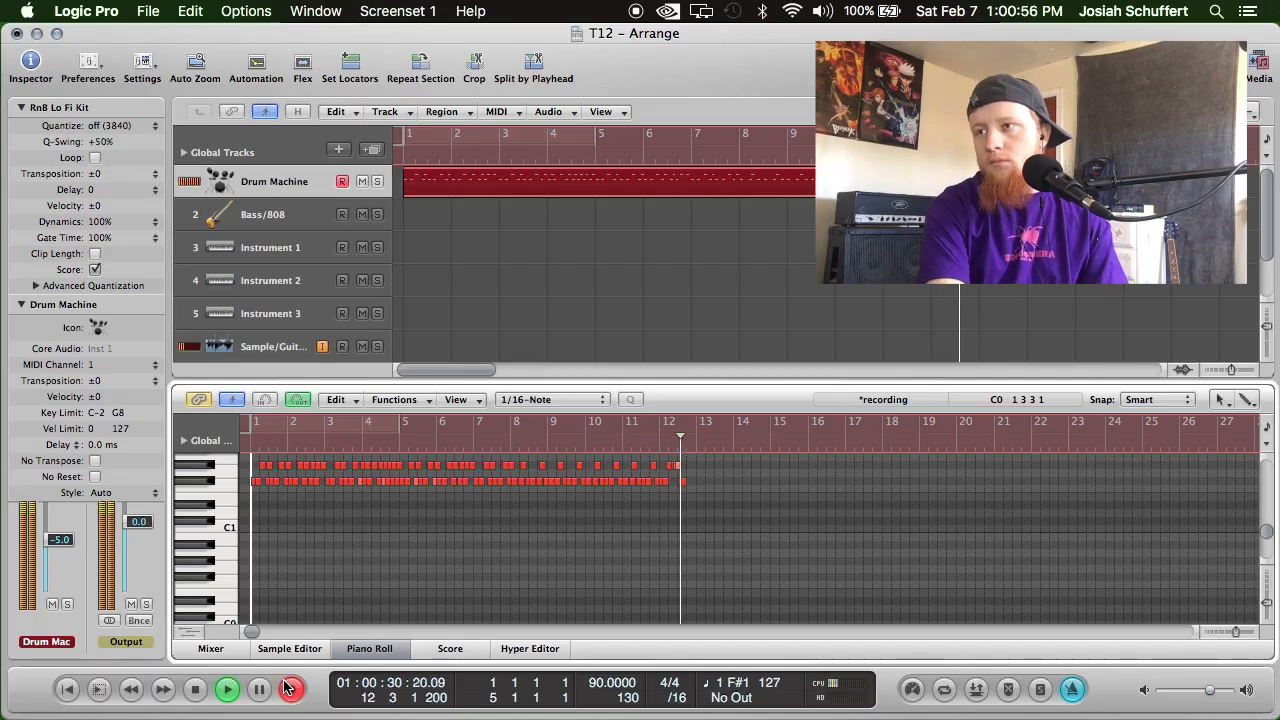
pyautogui.press('space')
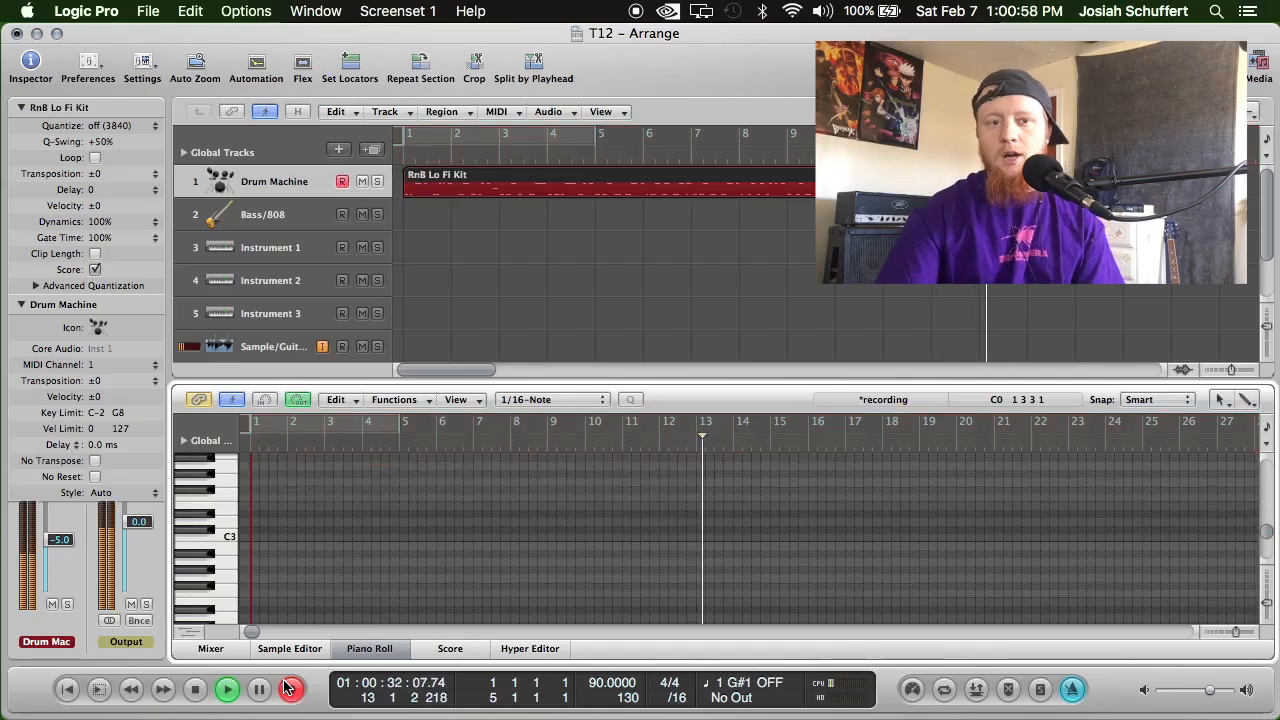
pyautogui.click(341, 183)
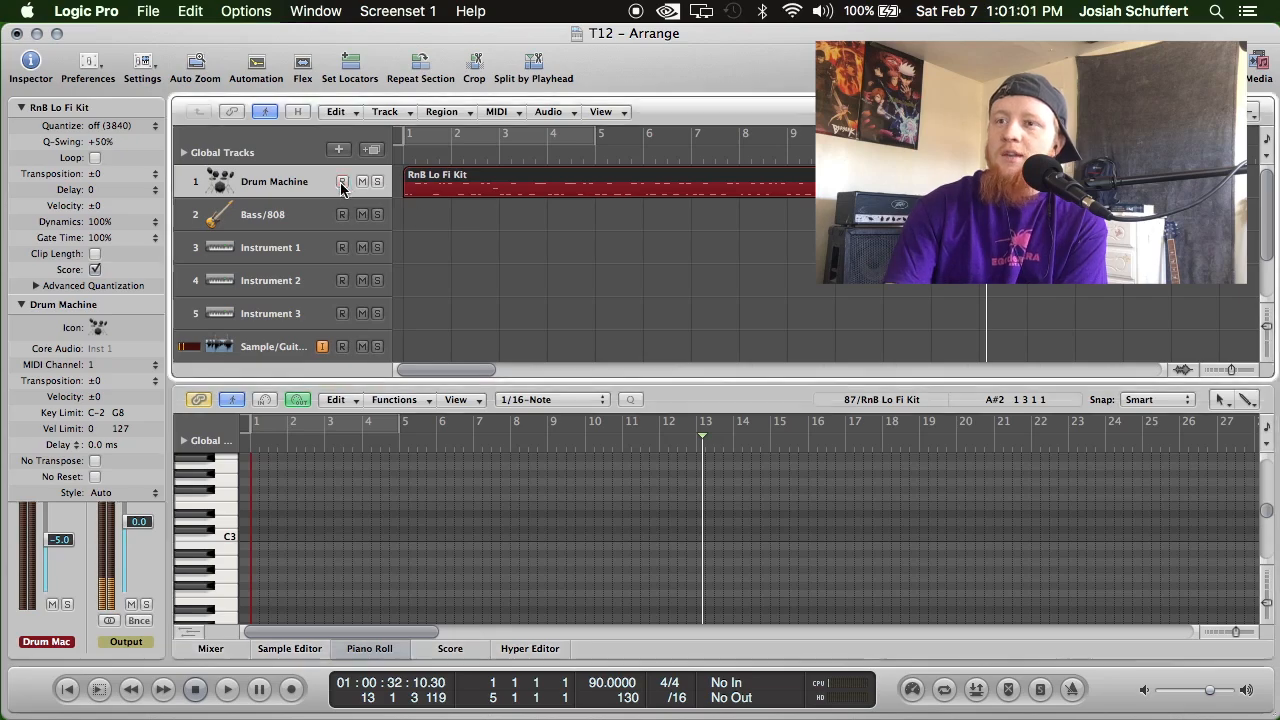
# Play back the opening of the layered drum part from the start.
pyautogui.click(67, 689)
pyautogui.click(227, 689)
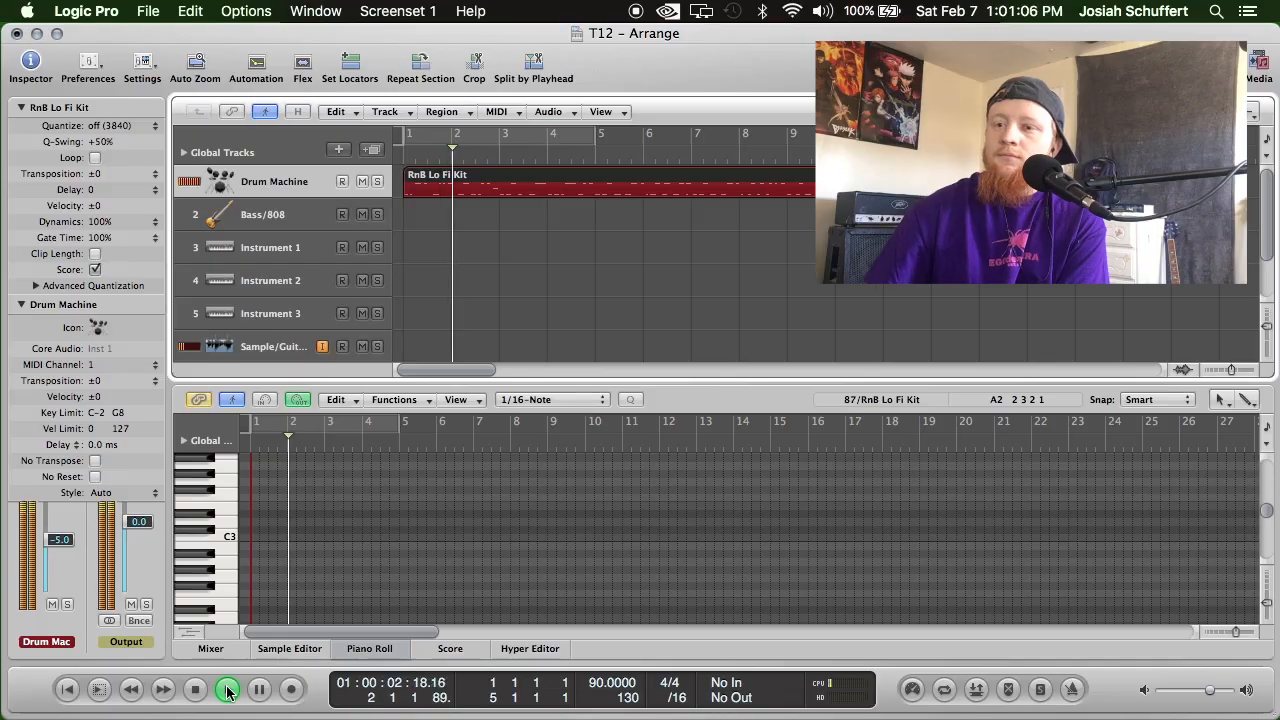
pyautogui.press('space')
# Open the RnB Lo Fi Kit region in the Piano Roll, select the newly recorded F#1 and G#1 notes, and quantize them to 1/16-Note.
pyautogui.doubleClick(442, 193)
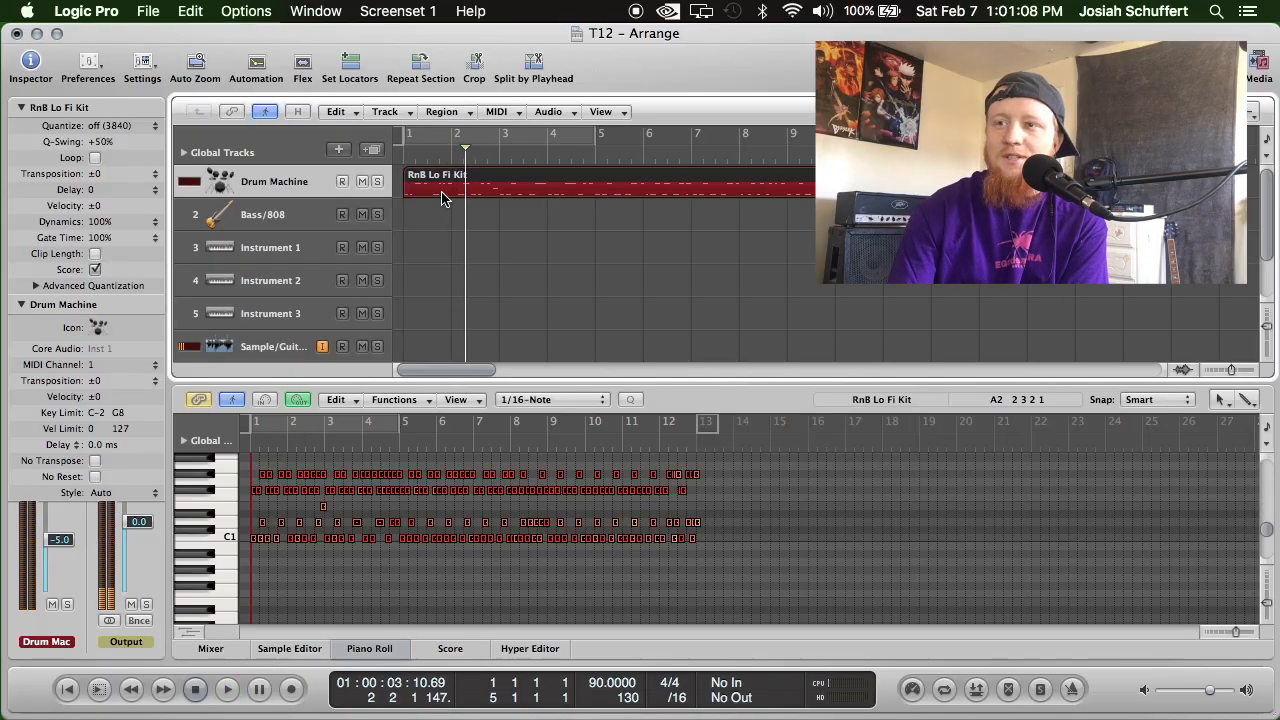
pyautogui.doubleClick(445, 193)
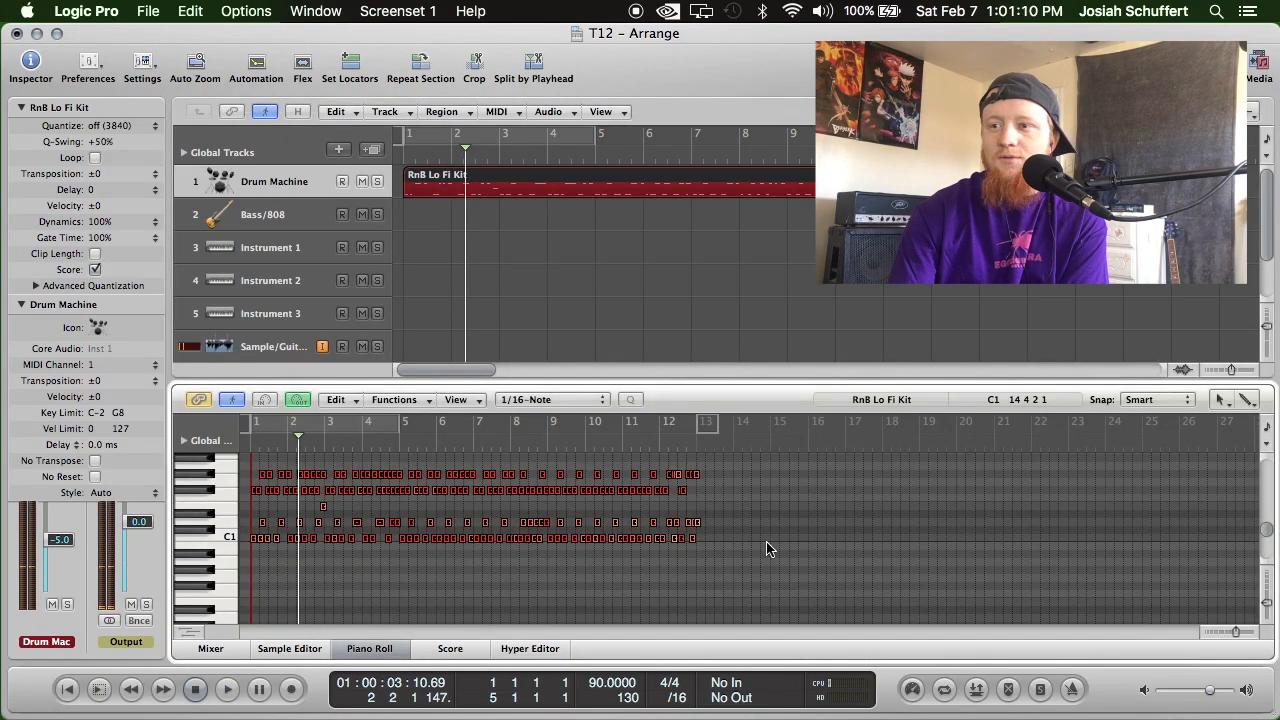
pyautogui.click(757, 513)
pyautogui.moveTo(740, 500); pyautogui.dragTo(252, 452)
pyautogui.click(401, 399)
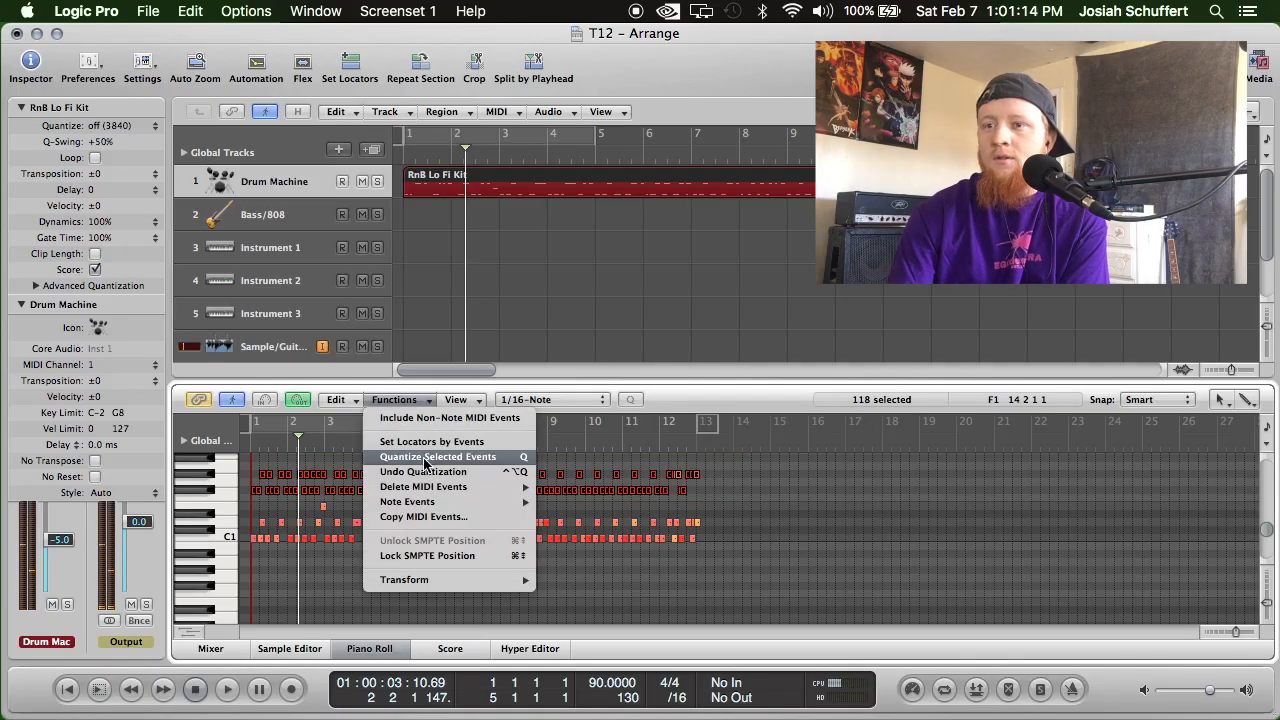
pyautogui.click(424, 457)
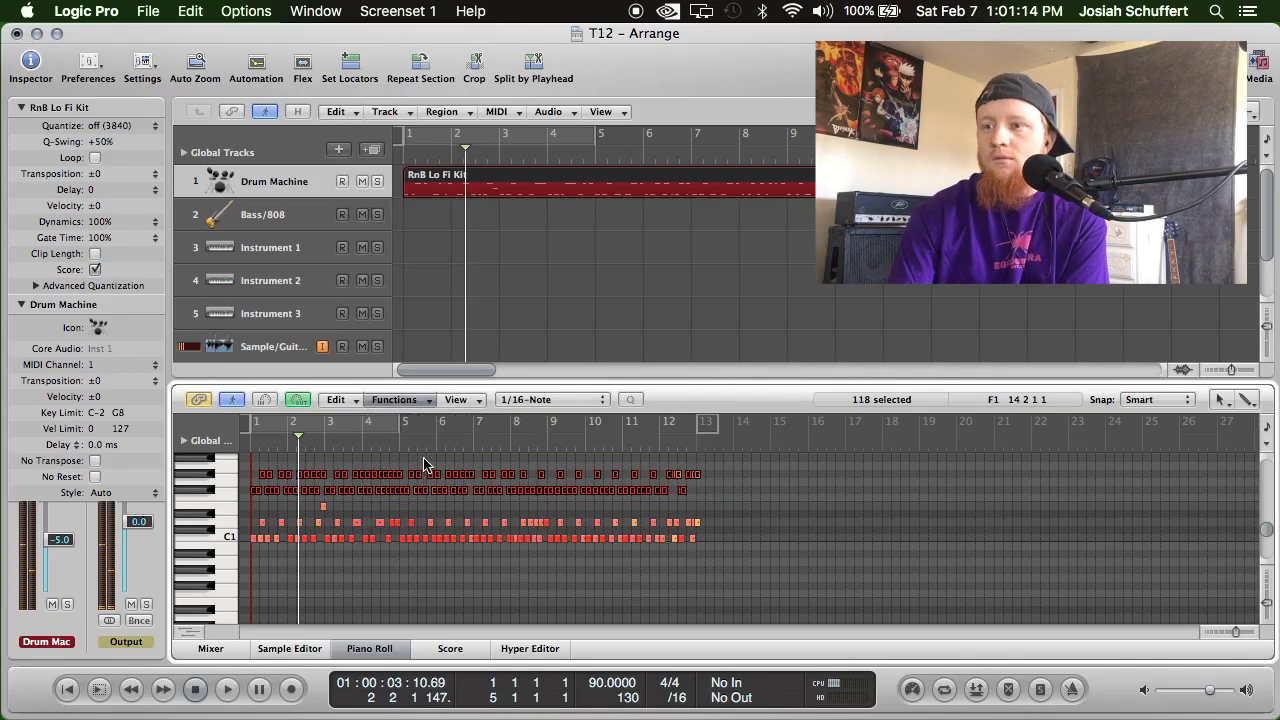
# Play the full 12-bar layered drum part from the start, and return to the beginning.
pyautogui.click(62, 690)
pyautogui.click(434, 290)
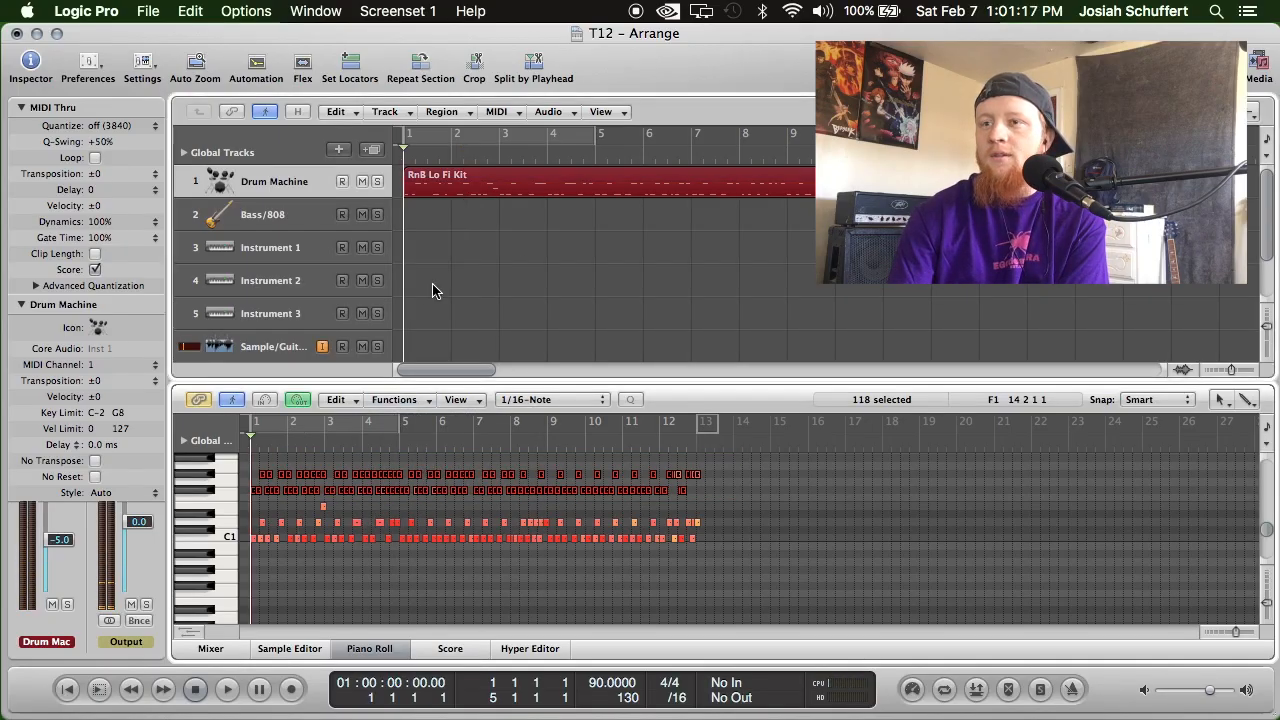
pyautogui.click(228, 689)
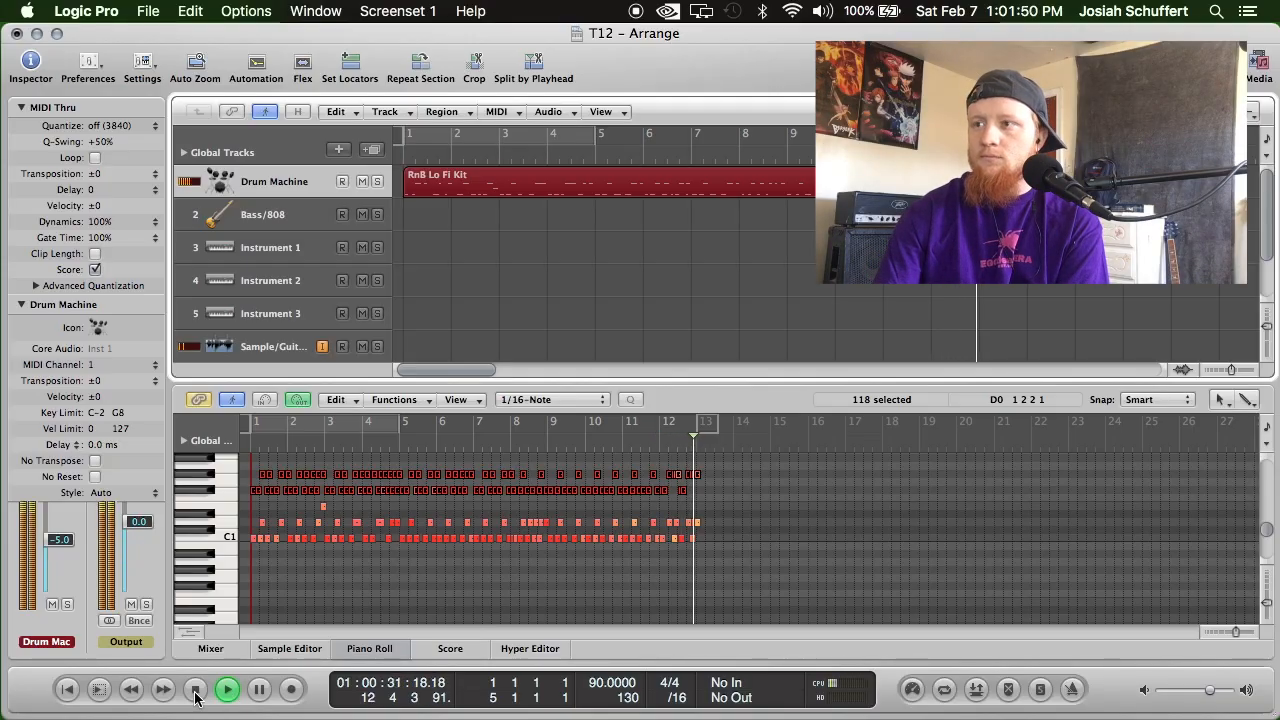
pyautogui.click(196, 689)
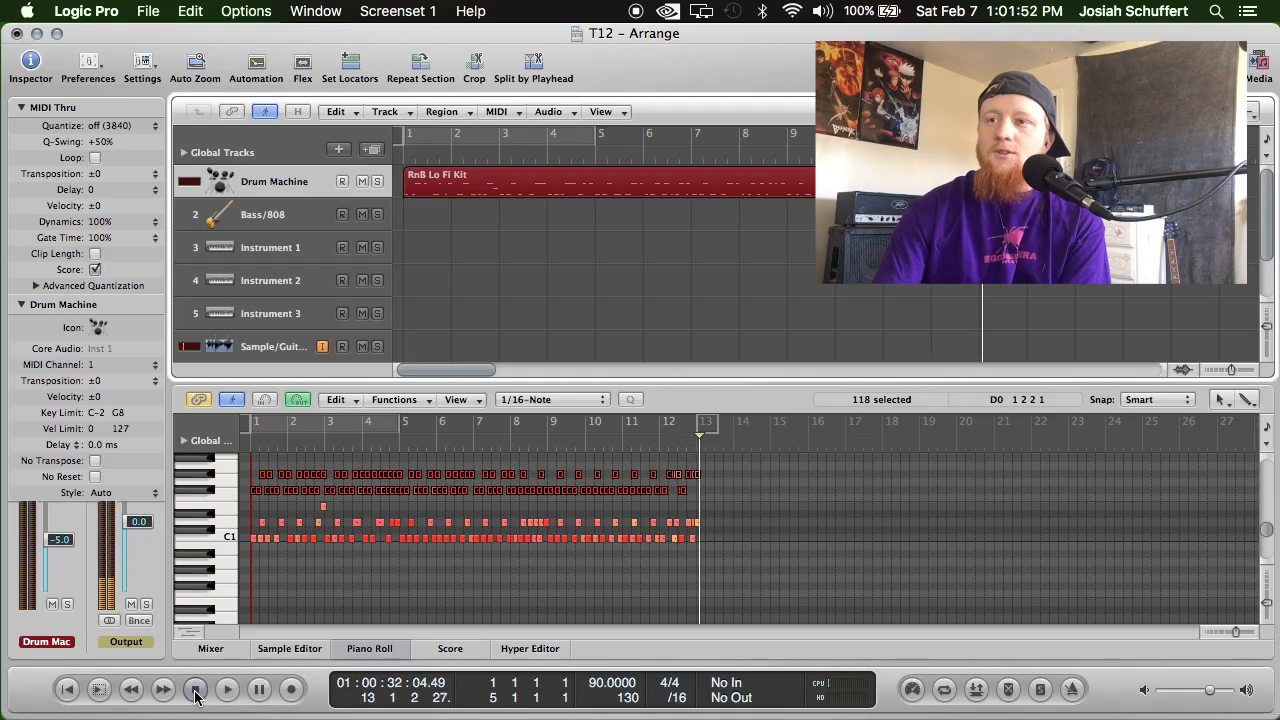
pyautogui.click(68, 690)
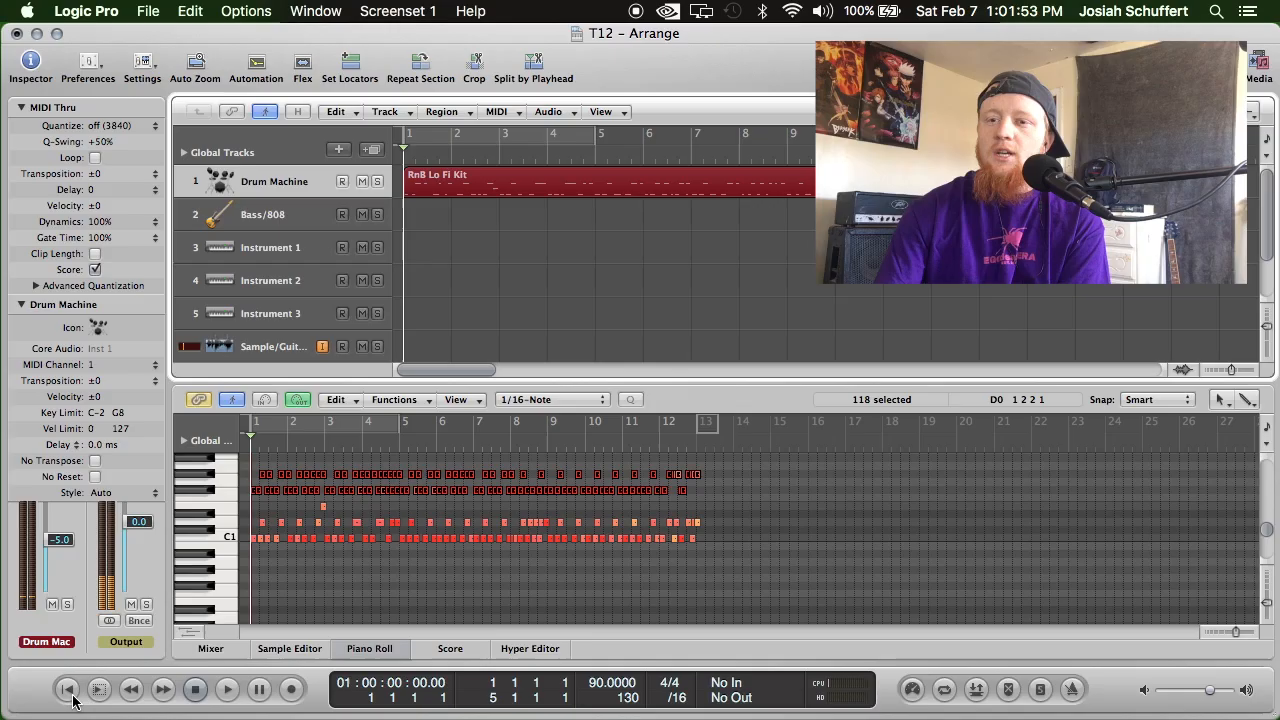
# Deselect the drum notes in the Piano Roll.
pyautogui.click(268, 562)
pyautogui.scroll(5, 384, 525)
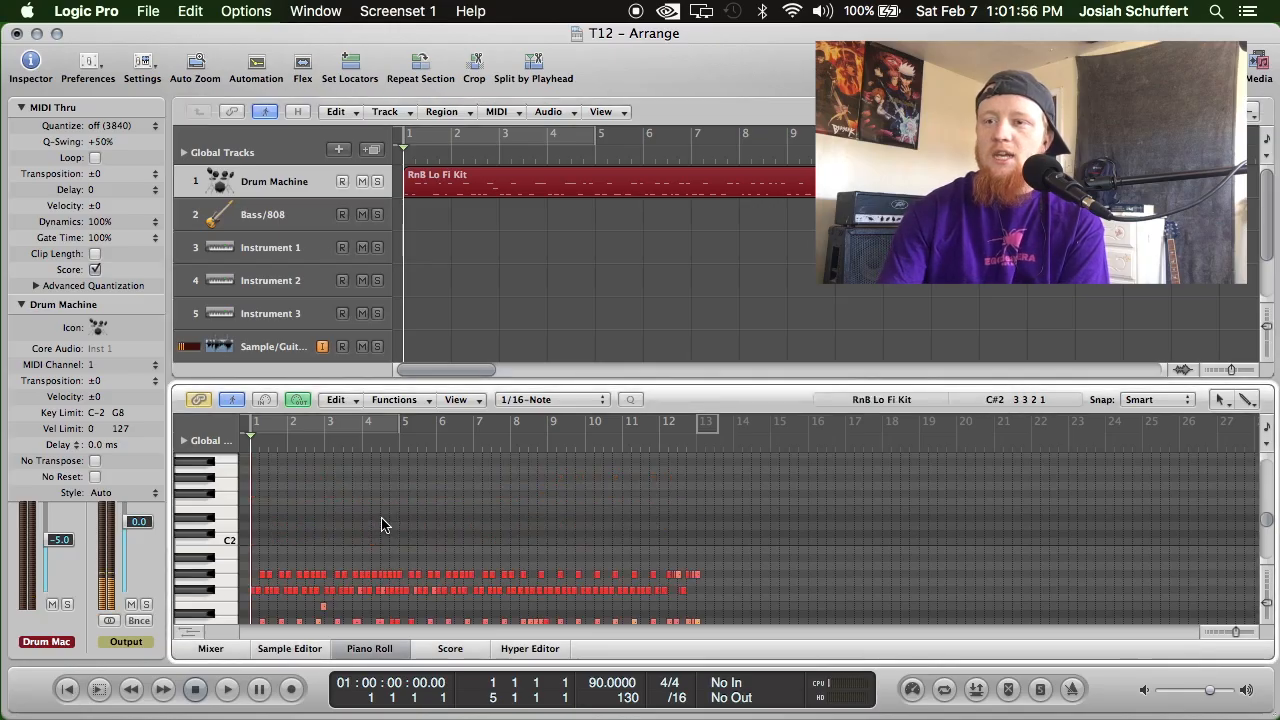
pyautogui.scroll(-3, 430, 520)
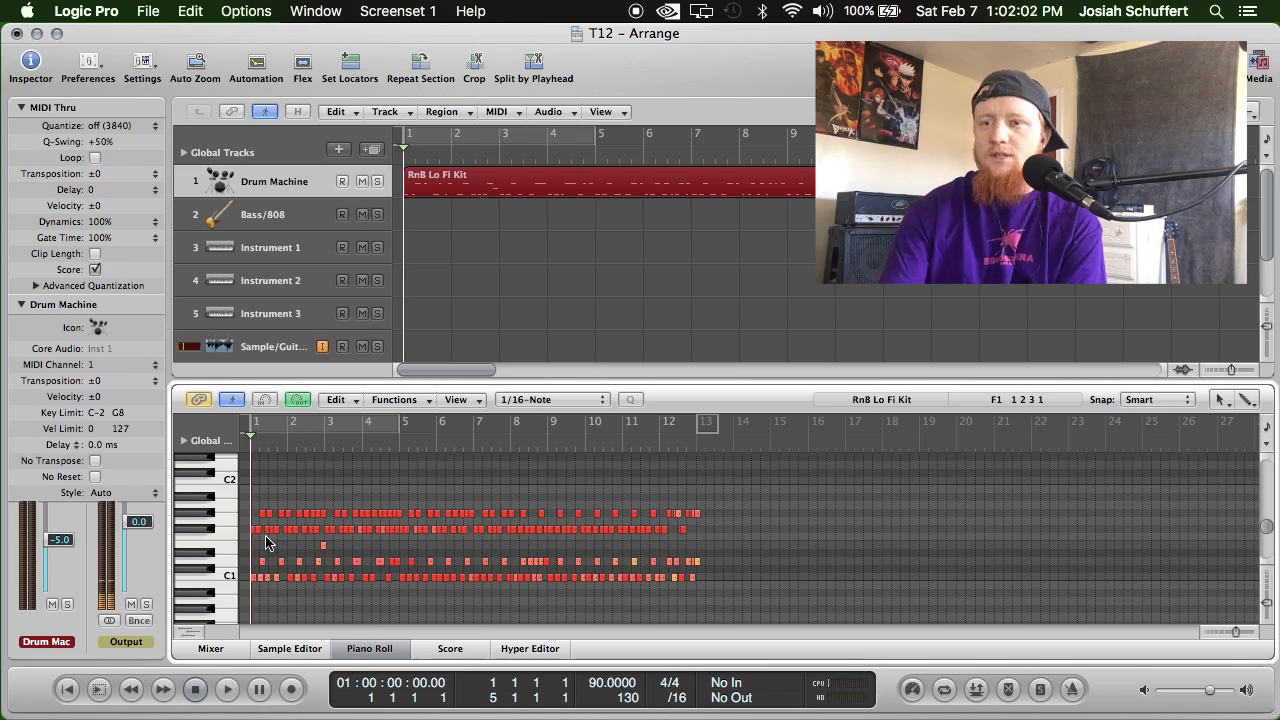
# Move the opening F#1 note of bar 1 up to C#2, and those of bars 5 and 9 up to D2.
pyautogui.moveTo(253, 532); pyautogui.dragTo(254, 474)
pyautogui.click(398, 438)
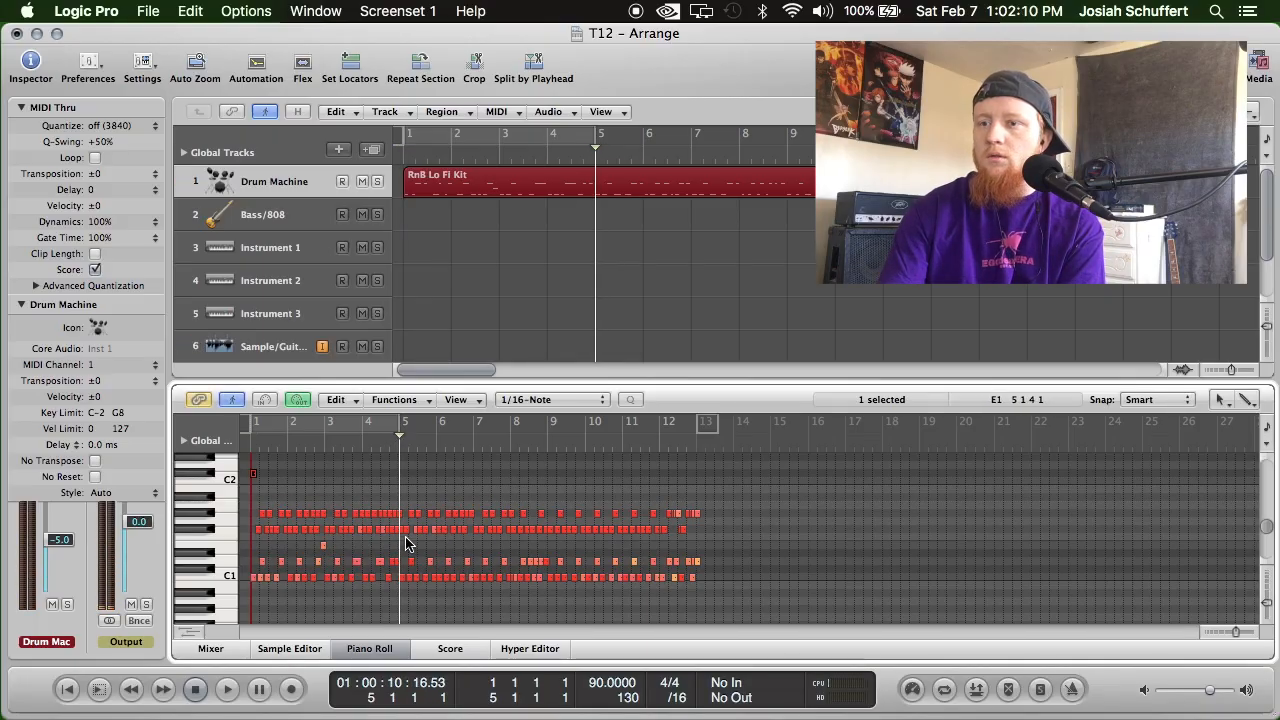
pyautogui.moveTo(403, 534); pyautogui.dragTo(400, 466)
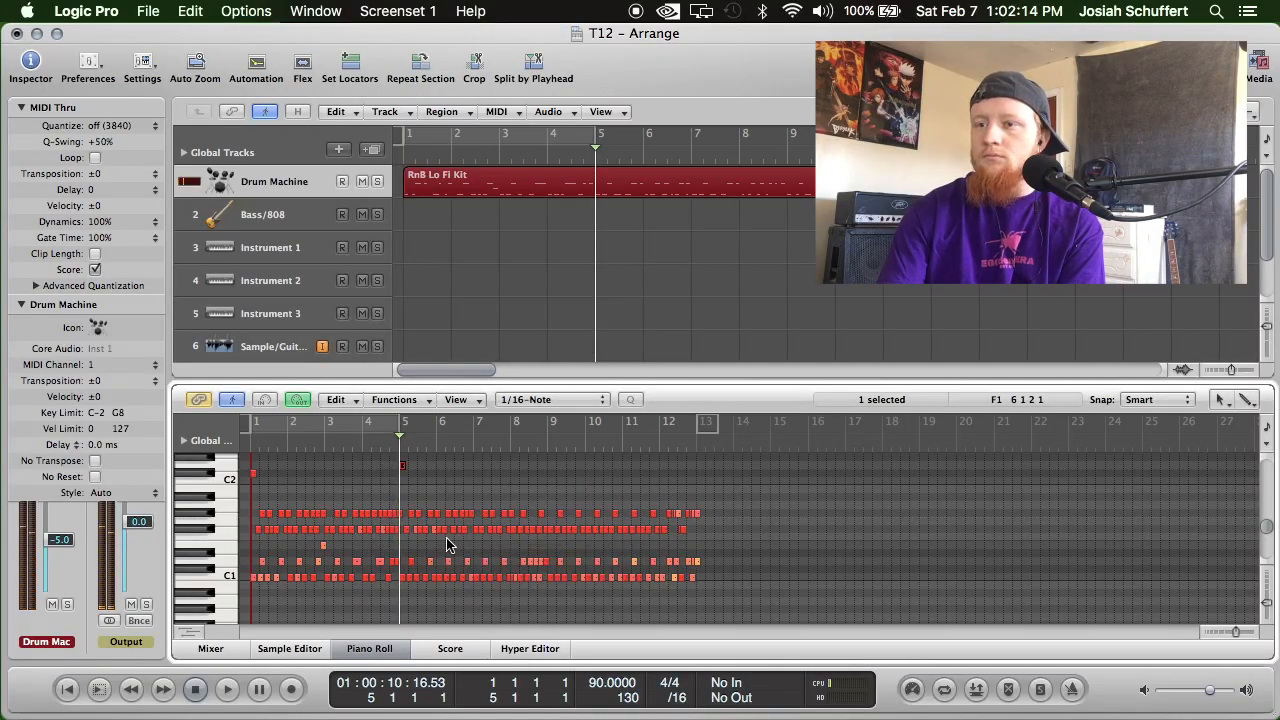
pyautogui.click(543, 446)
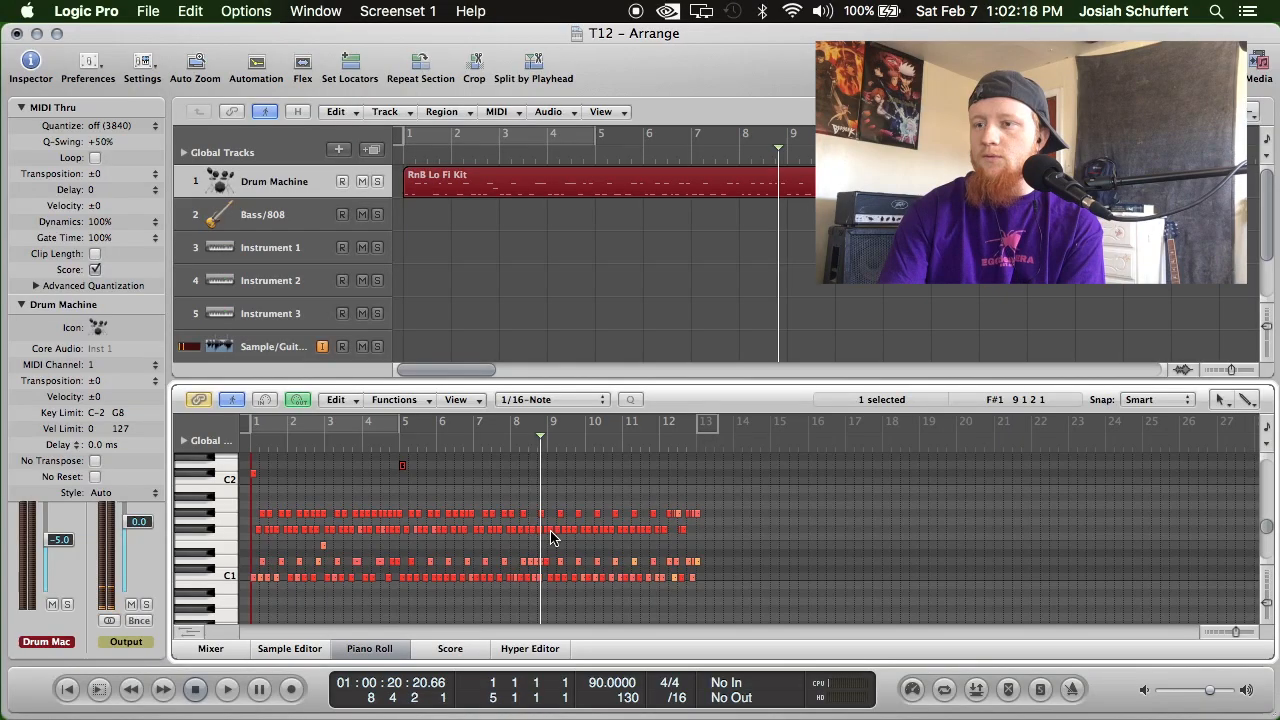
pyautogui.moveTo(550, 538); pyautogui.dragTo(548, 470)
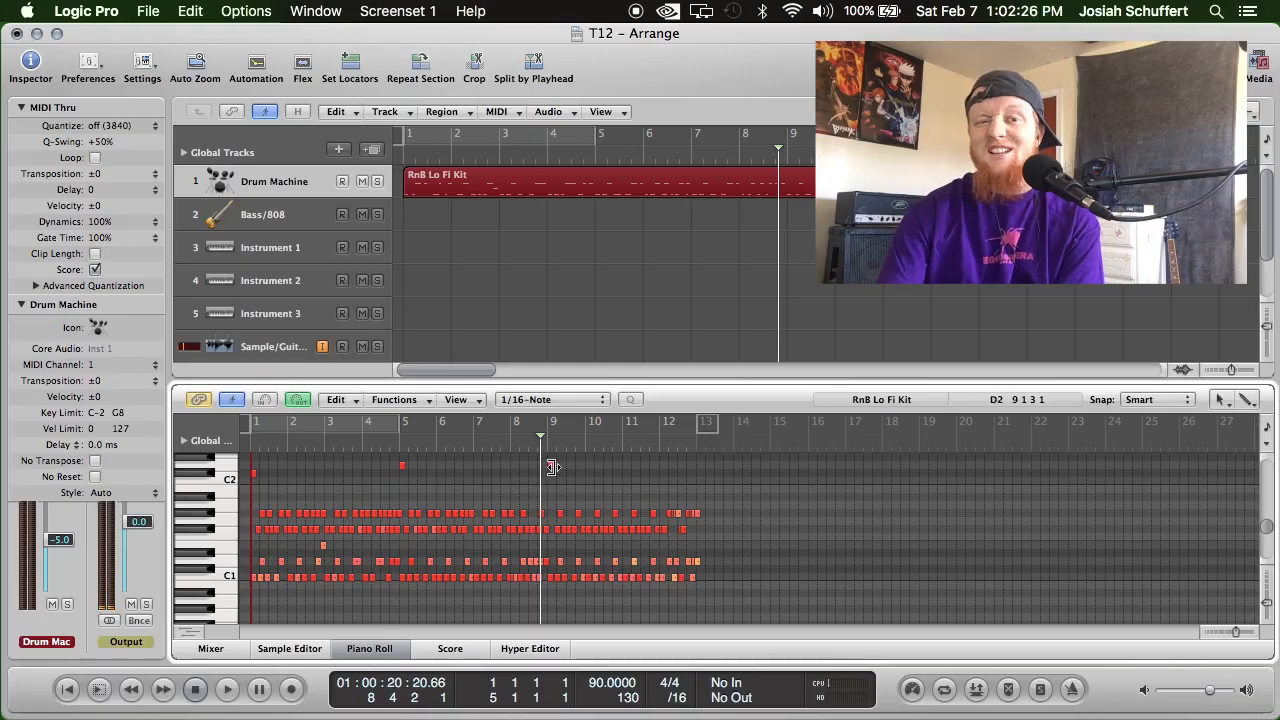
# Play the drum part from the start into bar 5 to hear the moved notes.
pyautogui.click(65, 688)
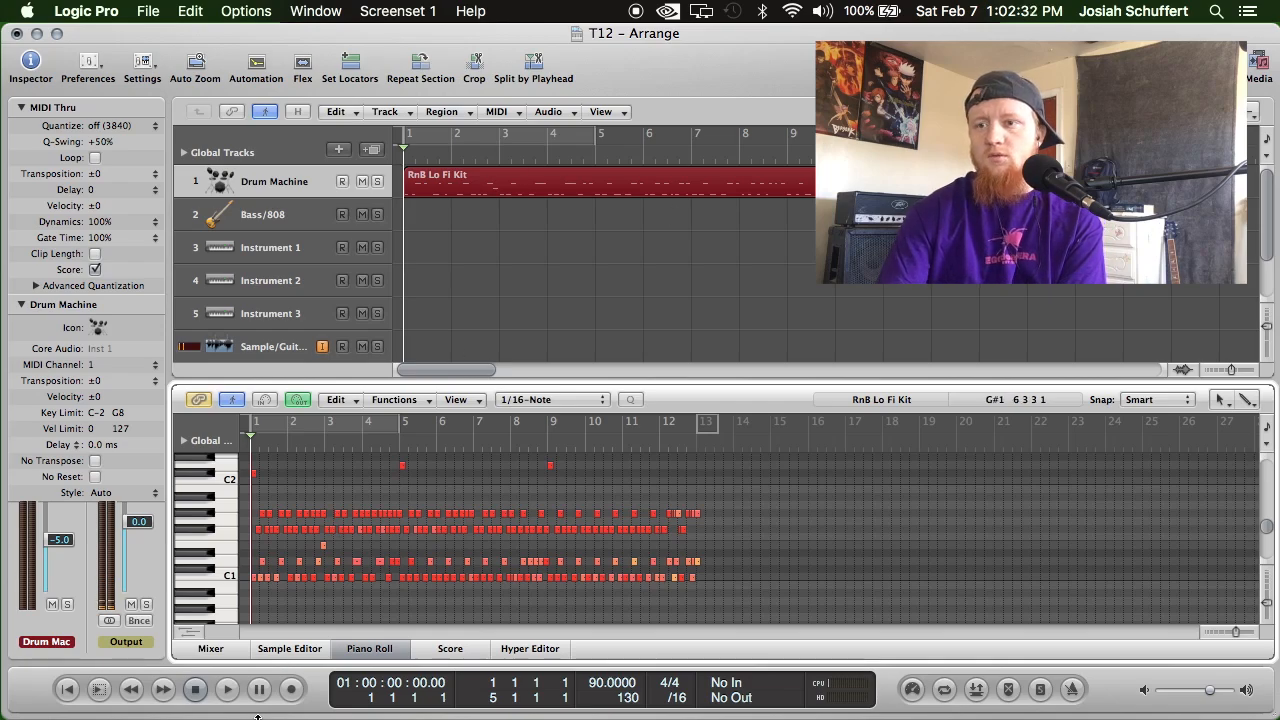
pyautogui.click(227, 689)
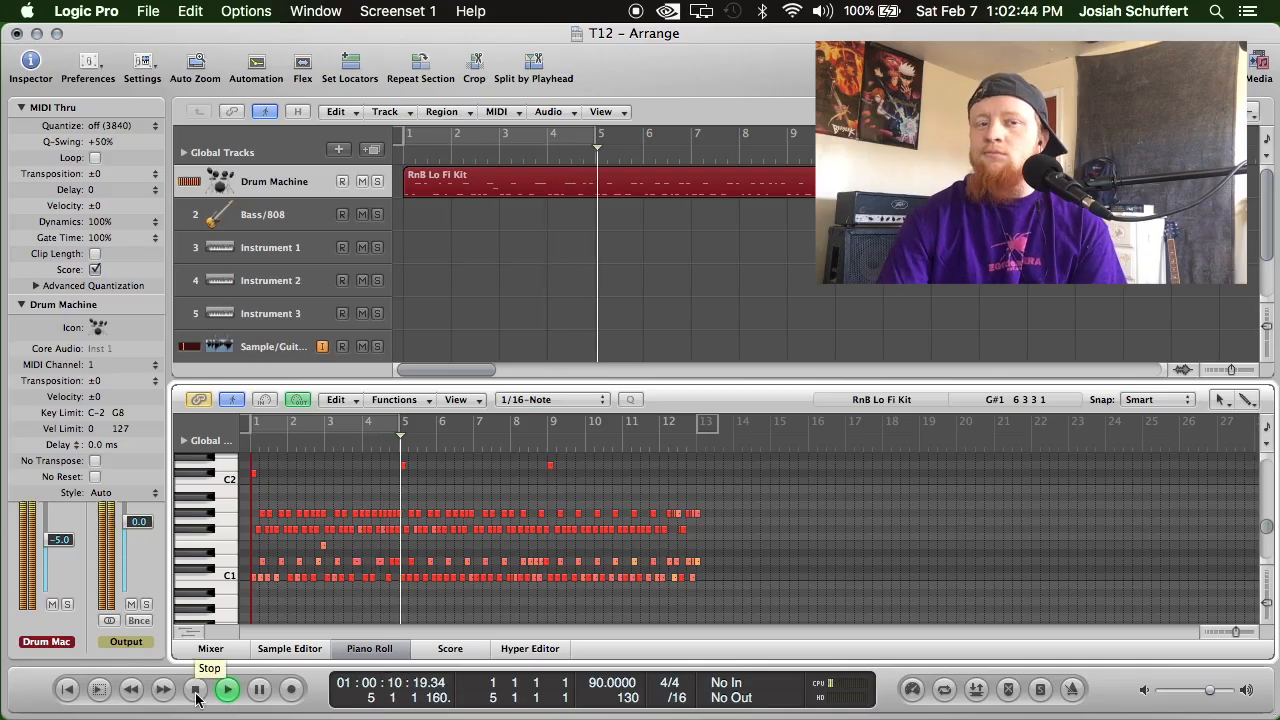
pyautogui.click(196, 689)
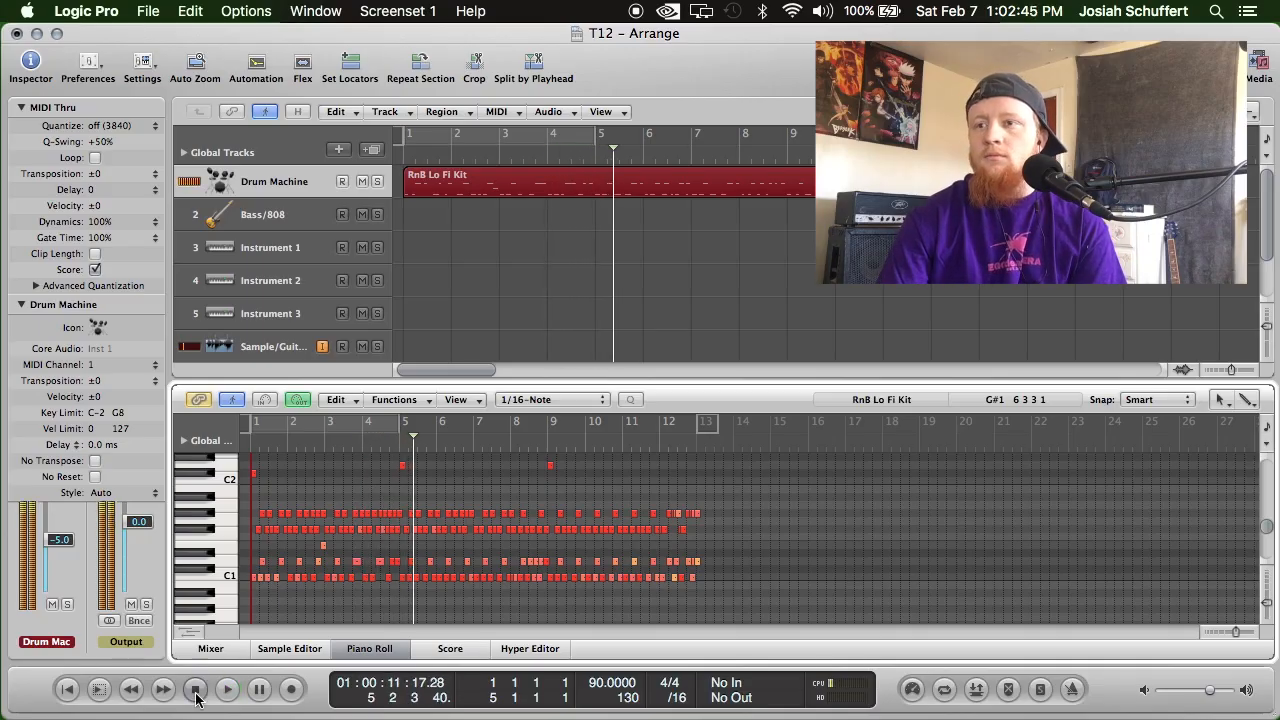
# Move the bar 5 D2 note down to C#2, check it by playing from bar 4, and return to the beginning.
pyautogui.click(401, 472)
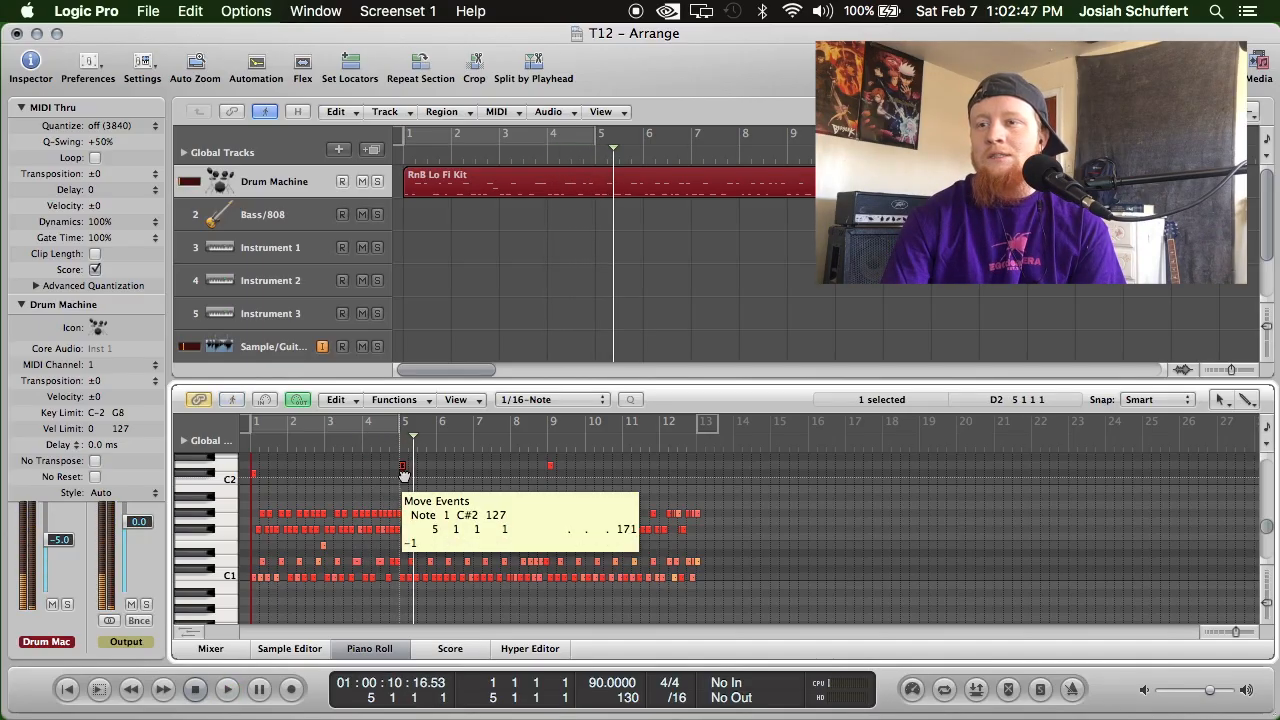
pyautogui.click(579, 141)
pyautogui.click(579, 151)
pyautogui.click(579, 138)
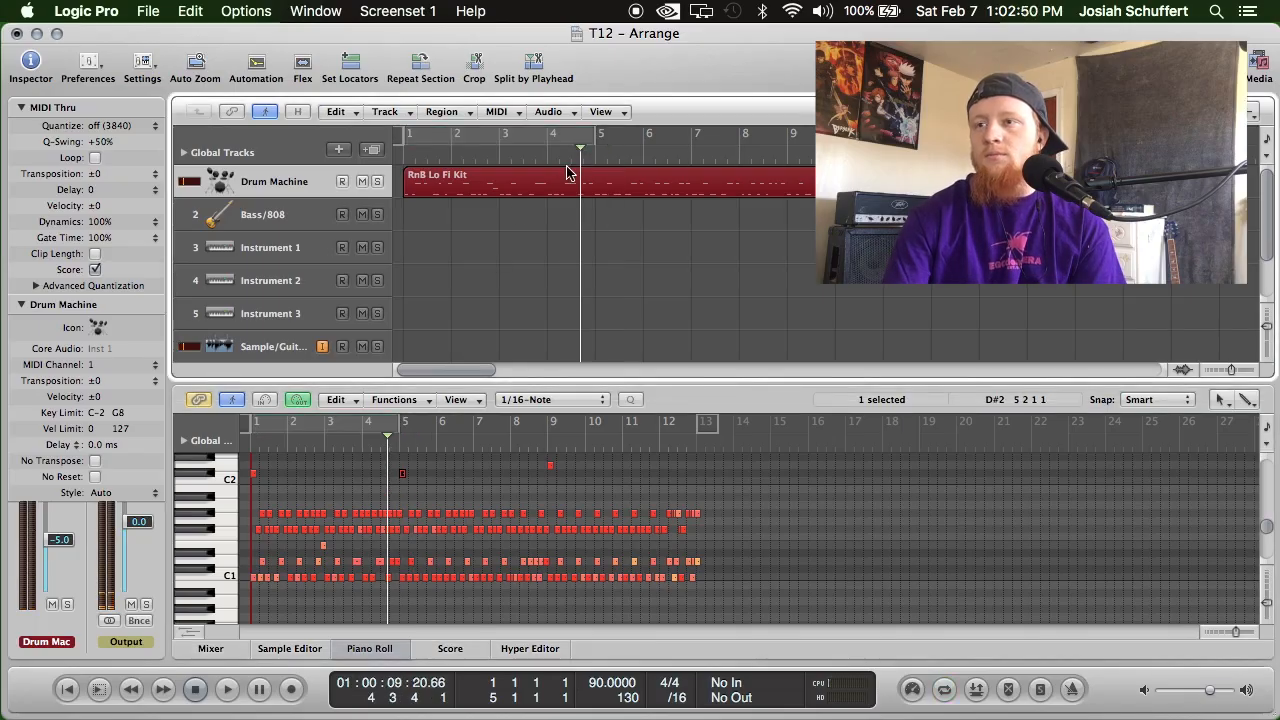
pyautogui.click(229, 698)
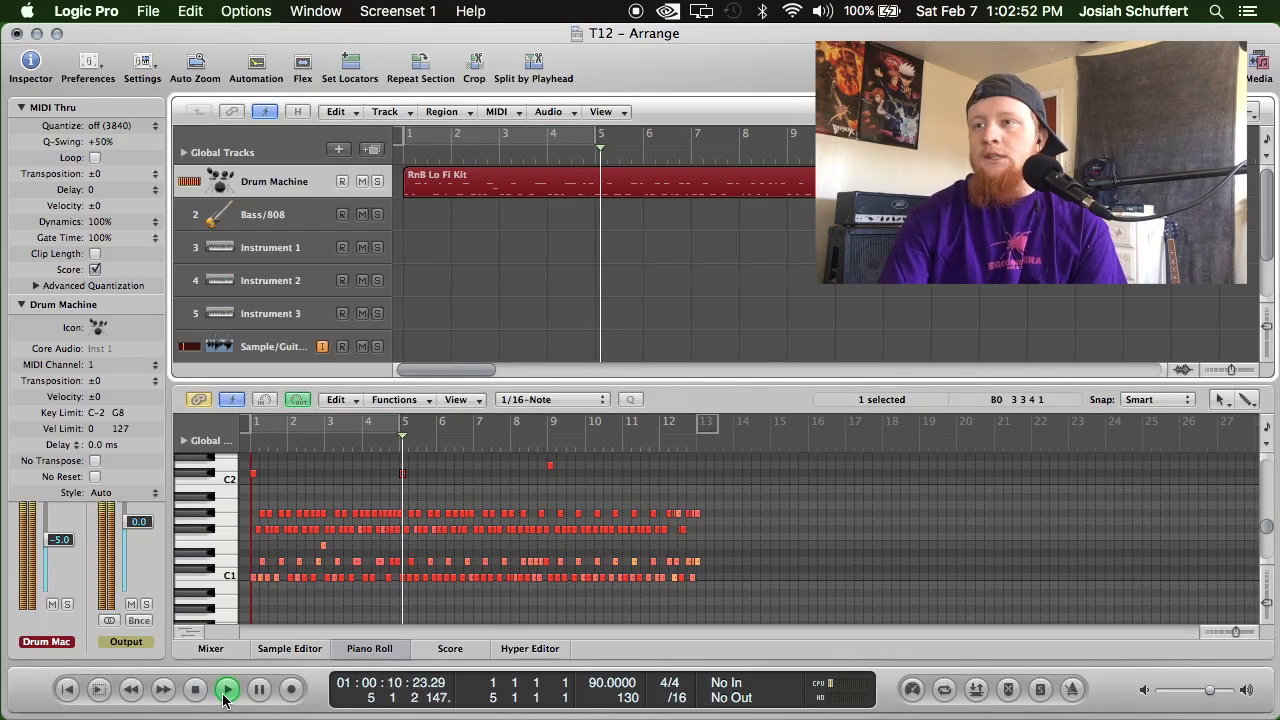
pyautogui.click(198, 690)
pyautogui.click(64, 690)
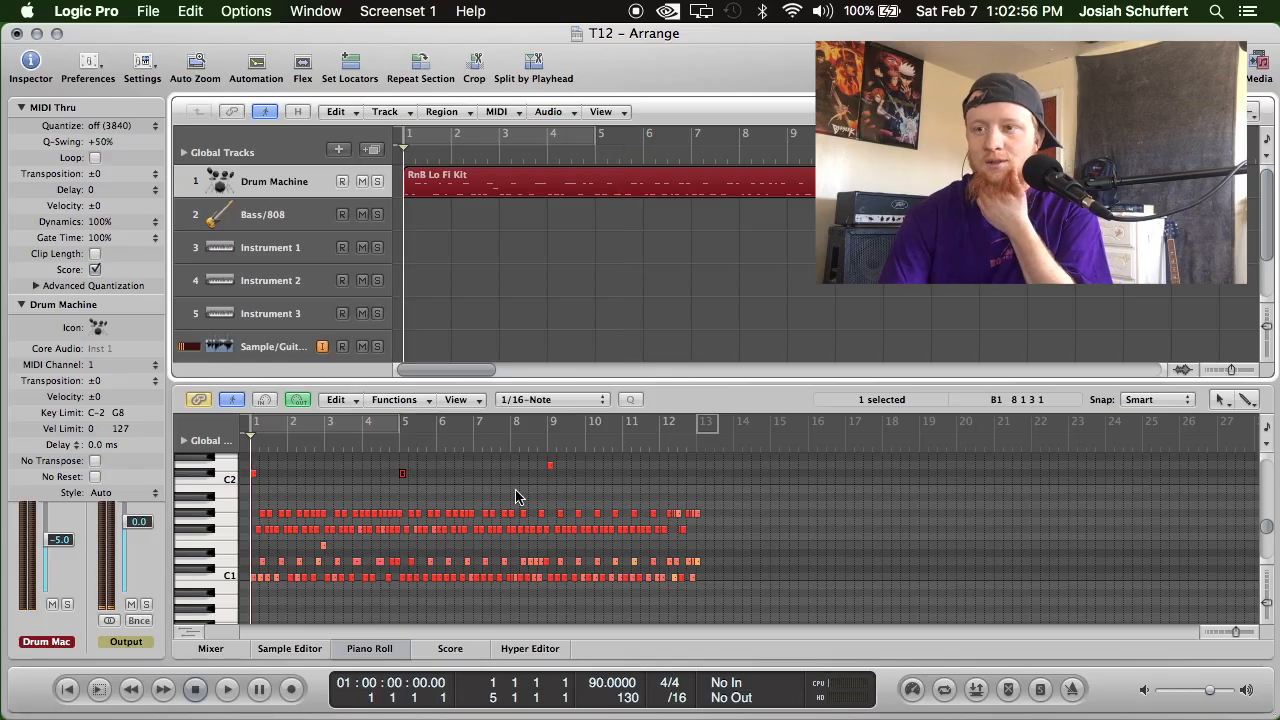
# Move the bar 9 D2 note down to C#2, play the transition into bar 5, and return to the beginning.
pyautogui.moveTo(549, 466); pyautogui.dragTo(548, 476)
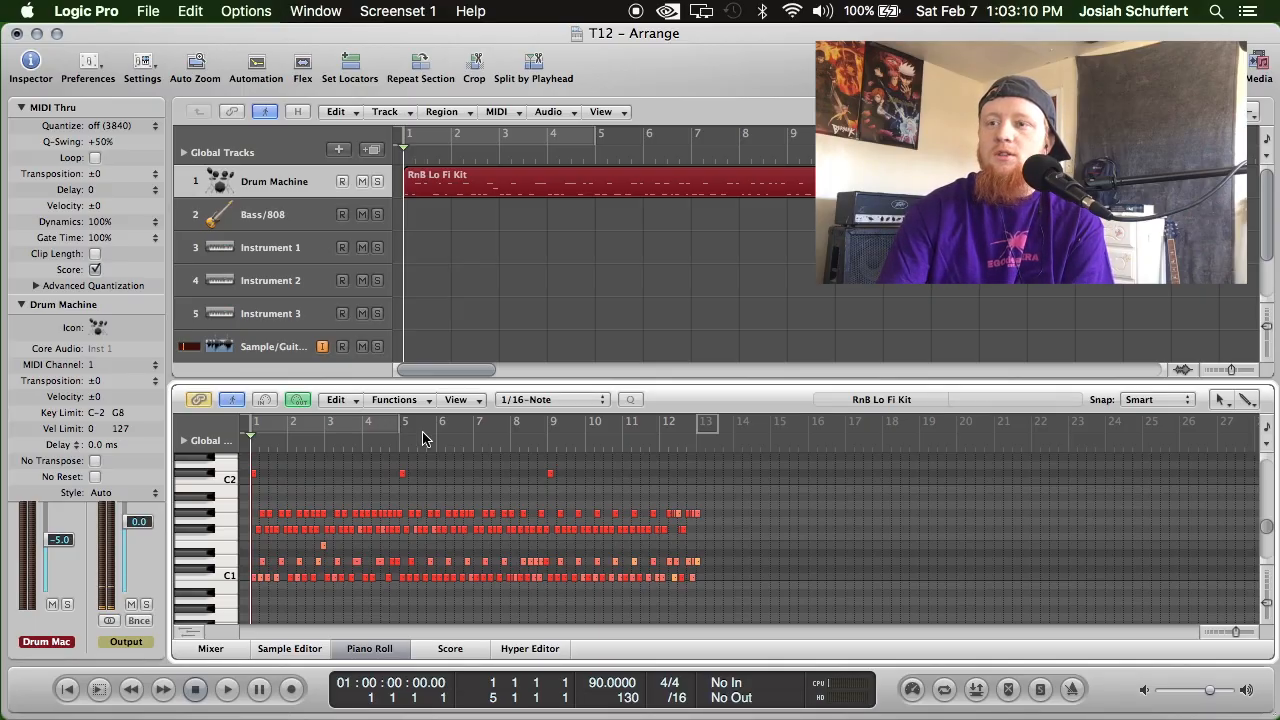
pyautogui.click(380, 440)
pyautogui.click(226, 697)
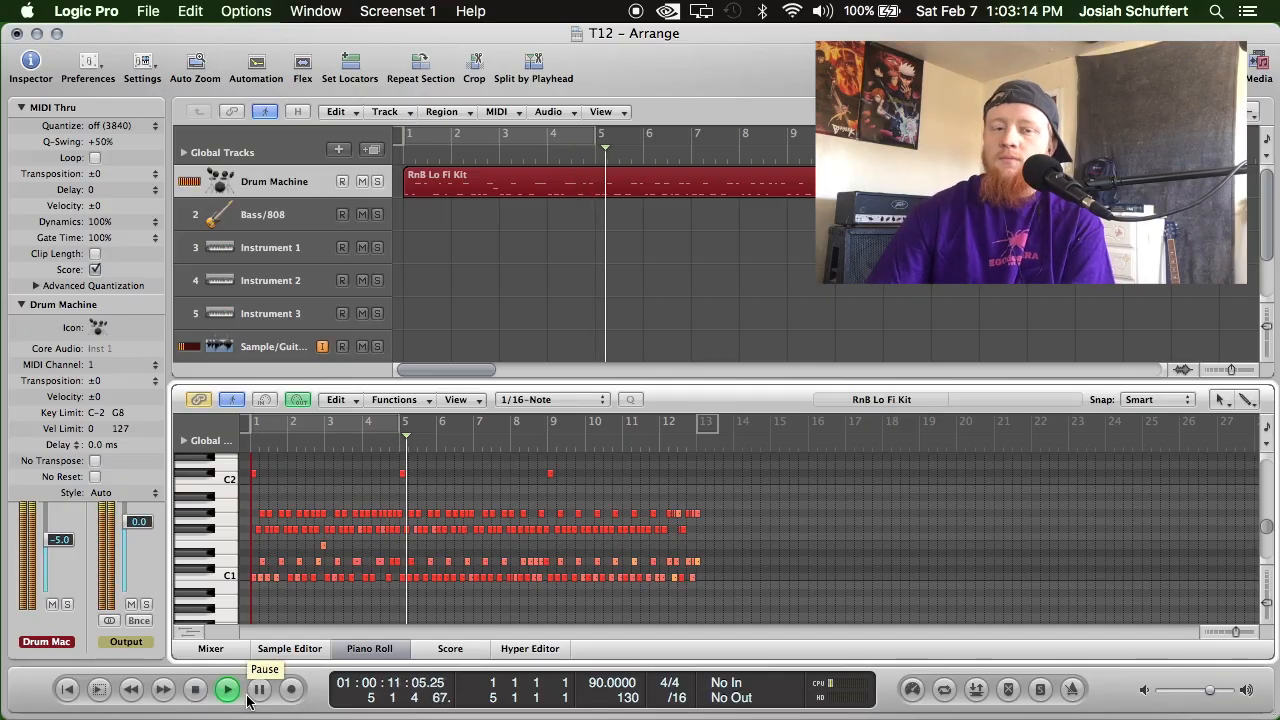
pyautogui.click(197, 699)
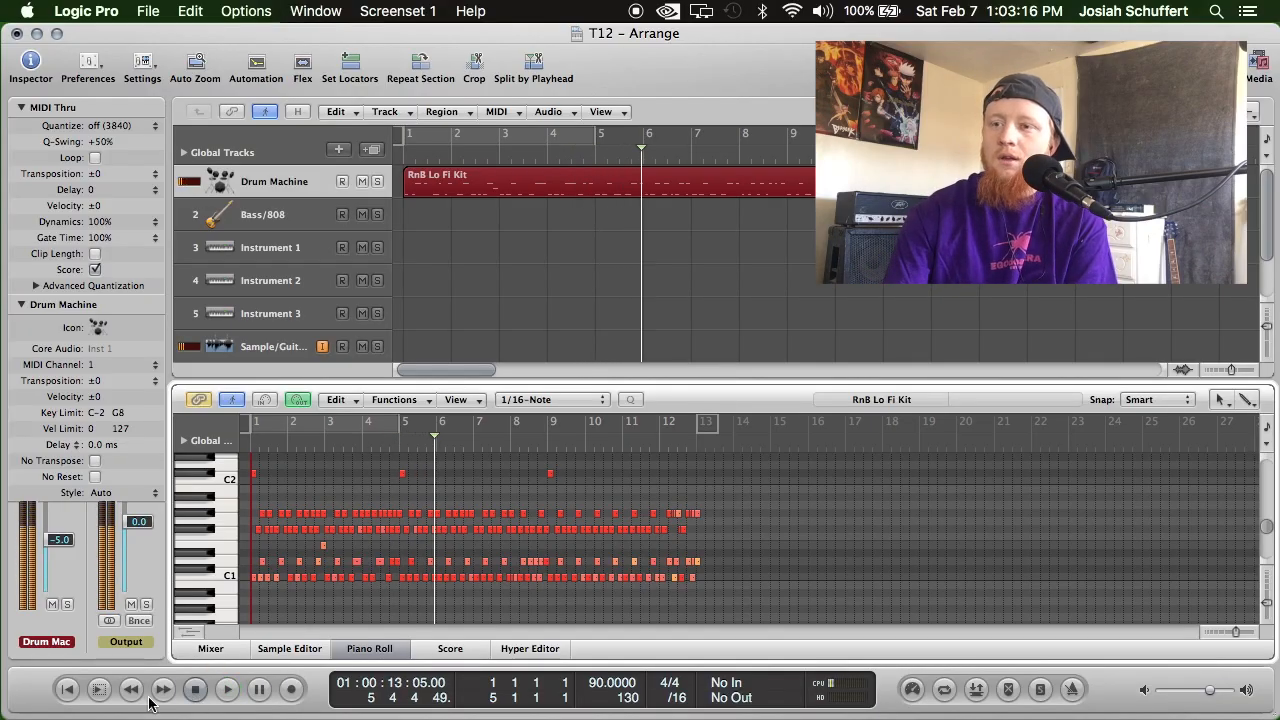
pyautogui.click(68, 697)
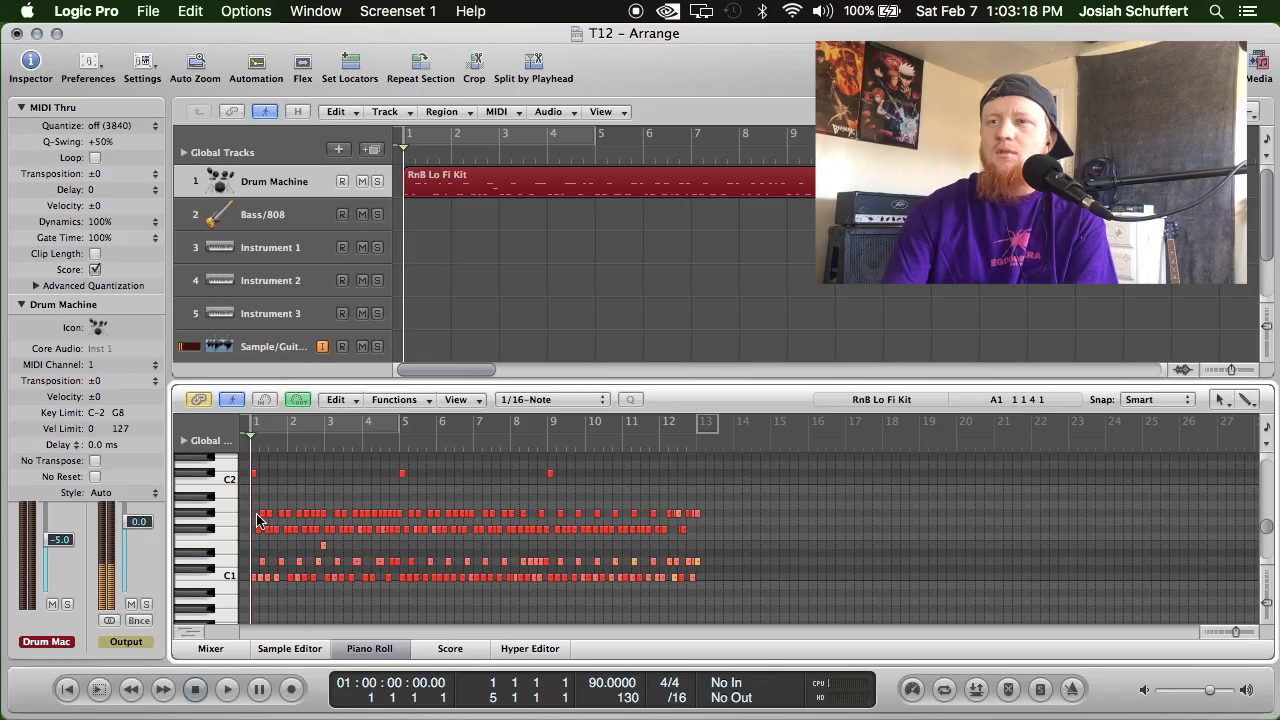
# Turn on Cycle mode and extend the cycle range to bar 13 so it covers the whole drum region.
pyautogui.click(946, 691)
pyautogui.moveTo(597, 135); pyautogui.dragTo(985, 135)
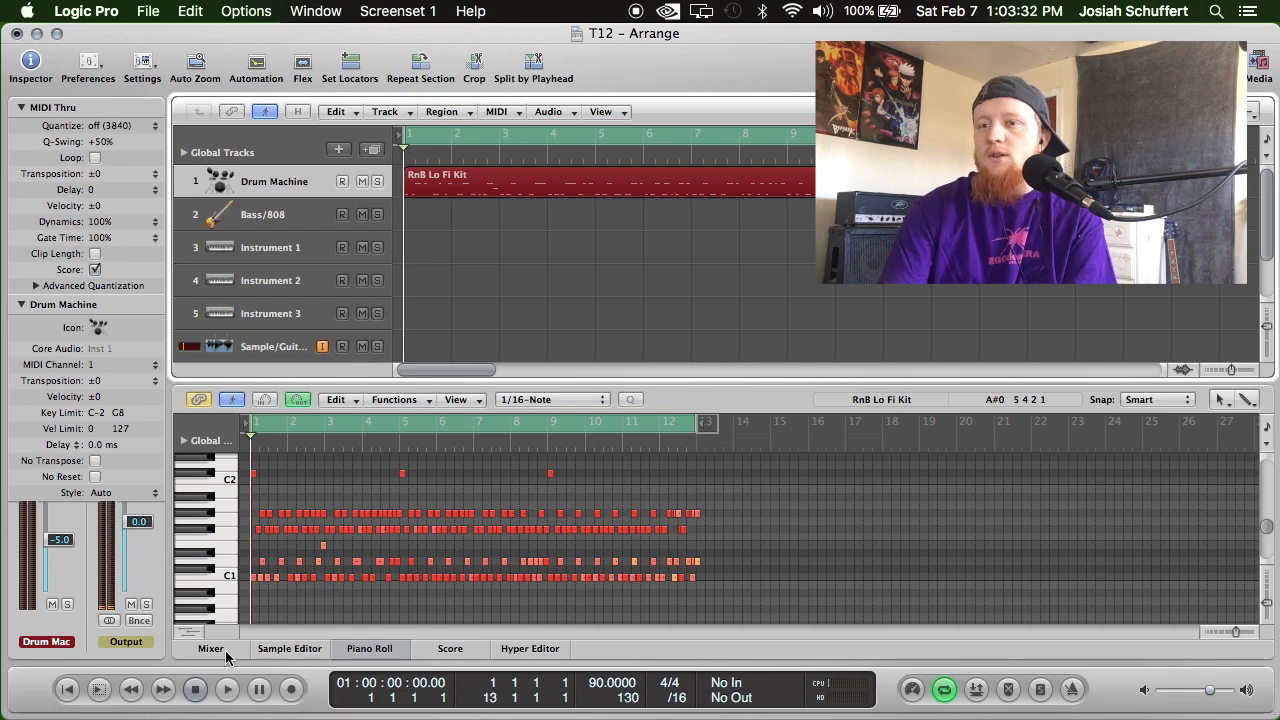
# Show the Mixer in an enlarged lower pane and open the Drum Machine channel's Ultrabeat instrument with its voice list in view.
pyautogui.moveTo(414, 384); pyautogui.dragTo(413, 343)
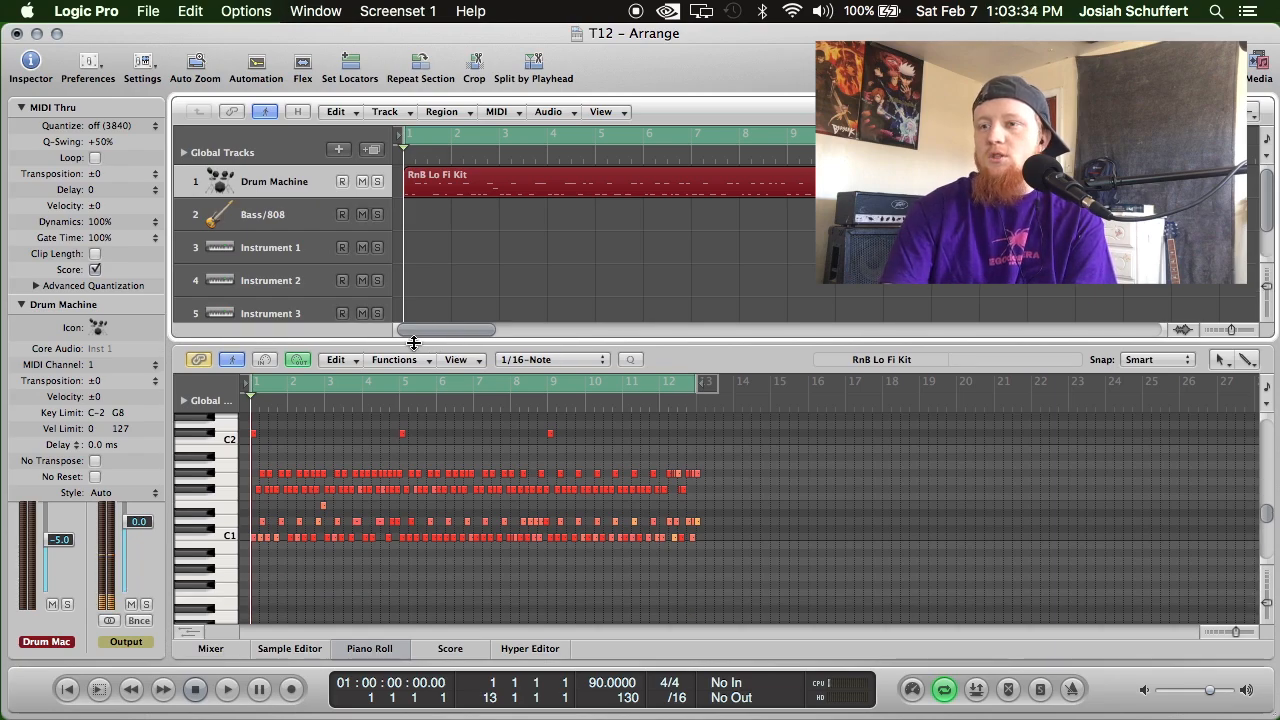
pyautogui.click(215, 652)
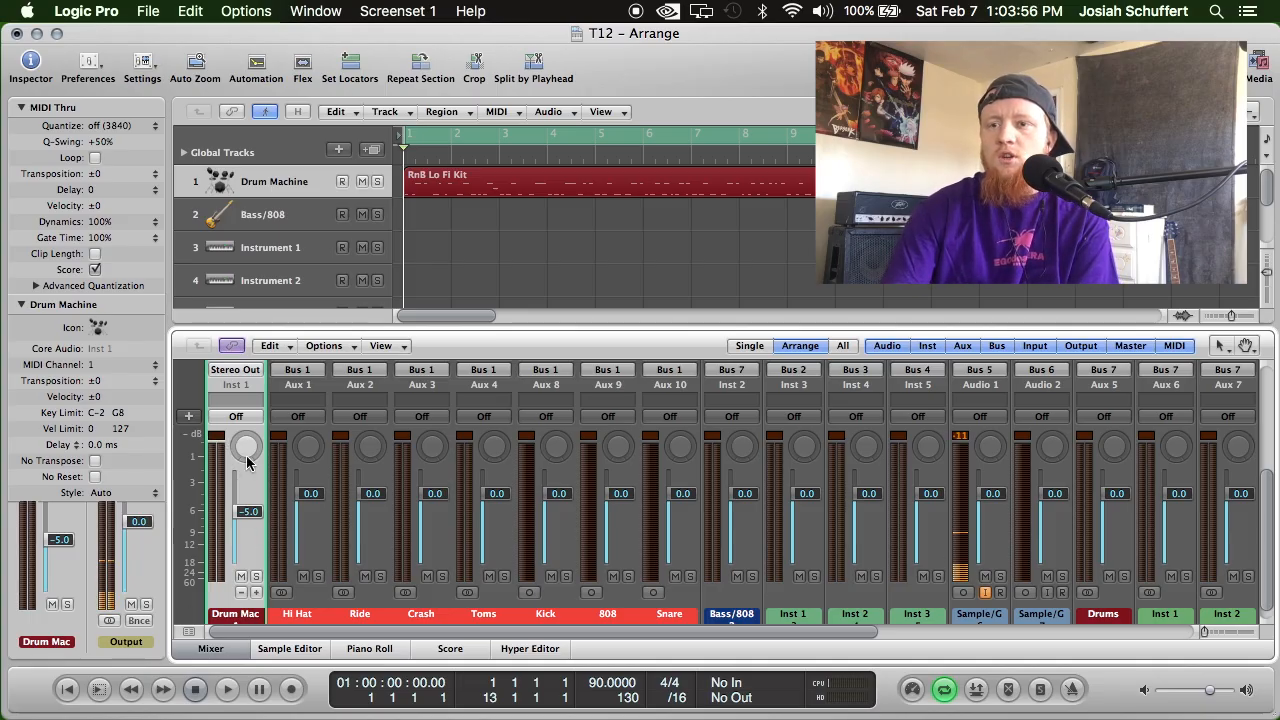
pyautogui.scroll(5, 247, 461)
pyautogui.click(232, 499)
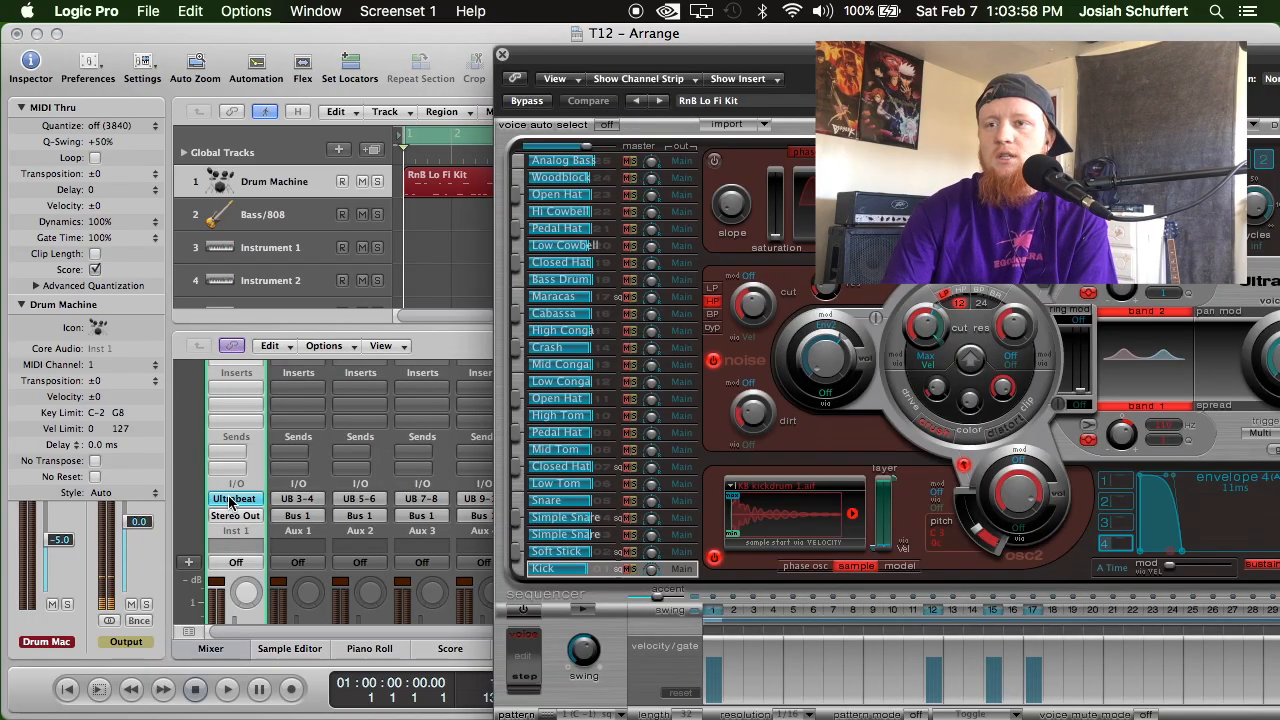
pyautogui.moveTo(703, 68); pyautogui.dragTo(427, 47)
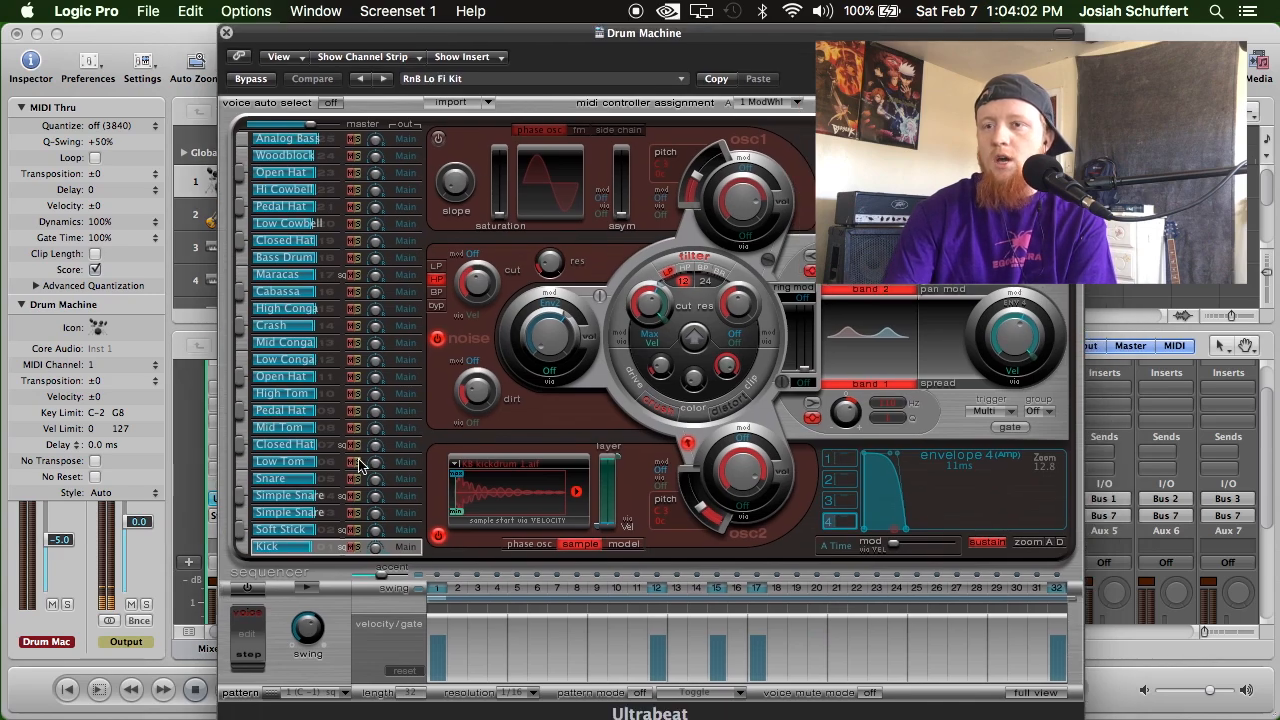
pyautogui.moveTo(383, 42); pyautogui.dragTo(318, 90)
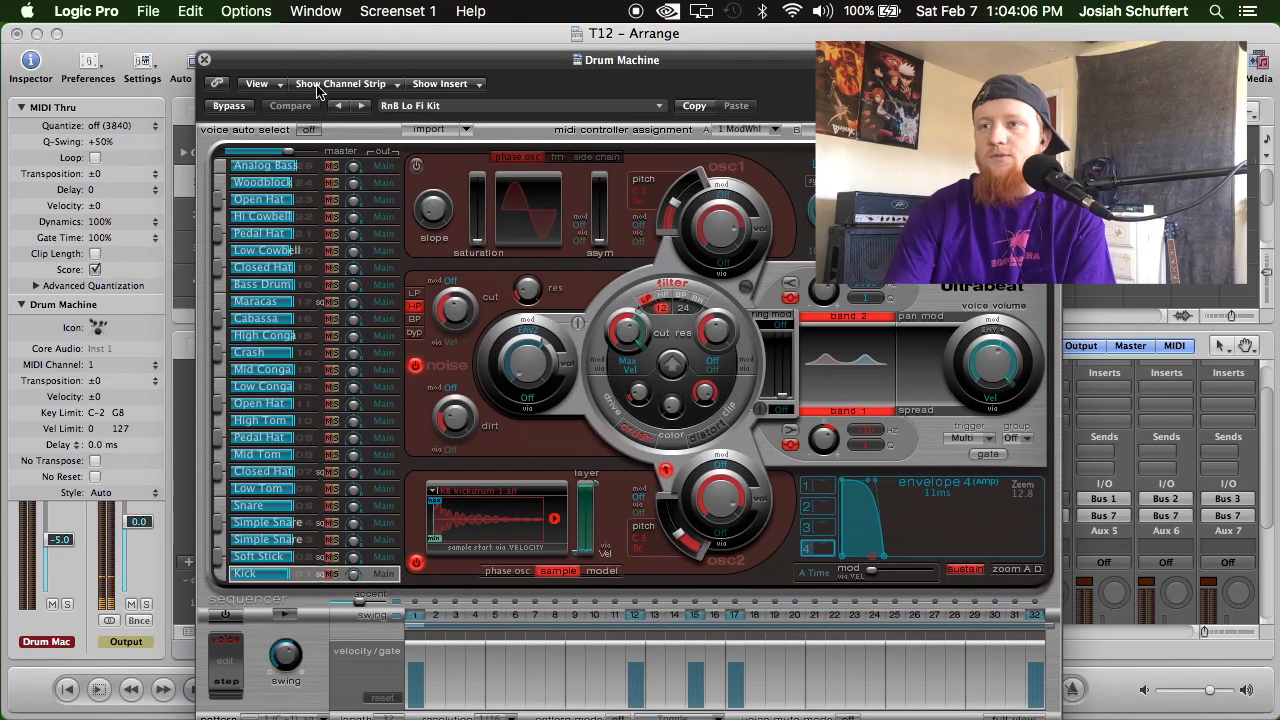
# Route the Kick voice to output 17, and both the Simple Snare just above Soft Stick and the Snare to output 19.
pyautogui.click(384, 573)
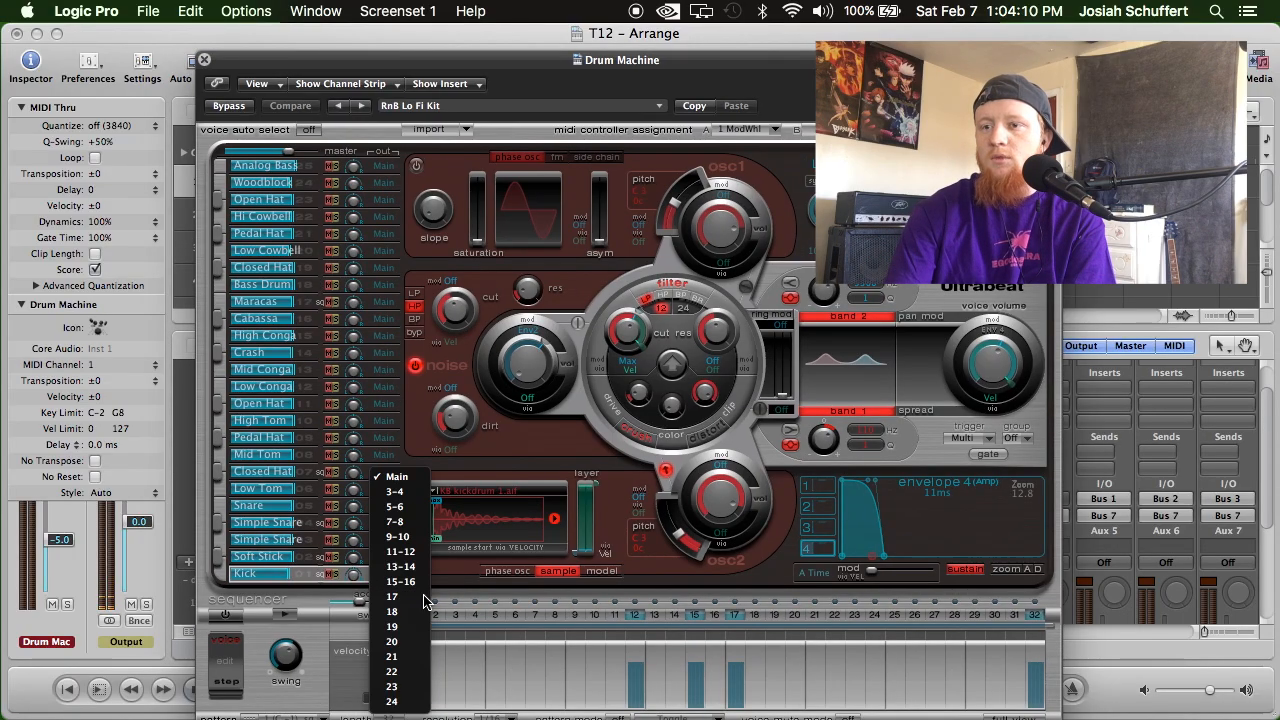
pyautogui.click(423, 596)
pyautogui.click(386, 537)
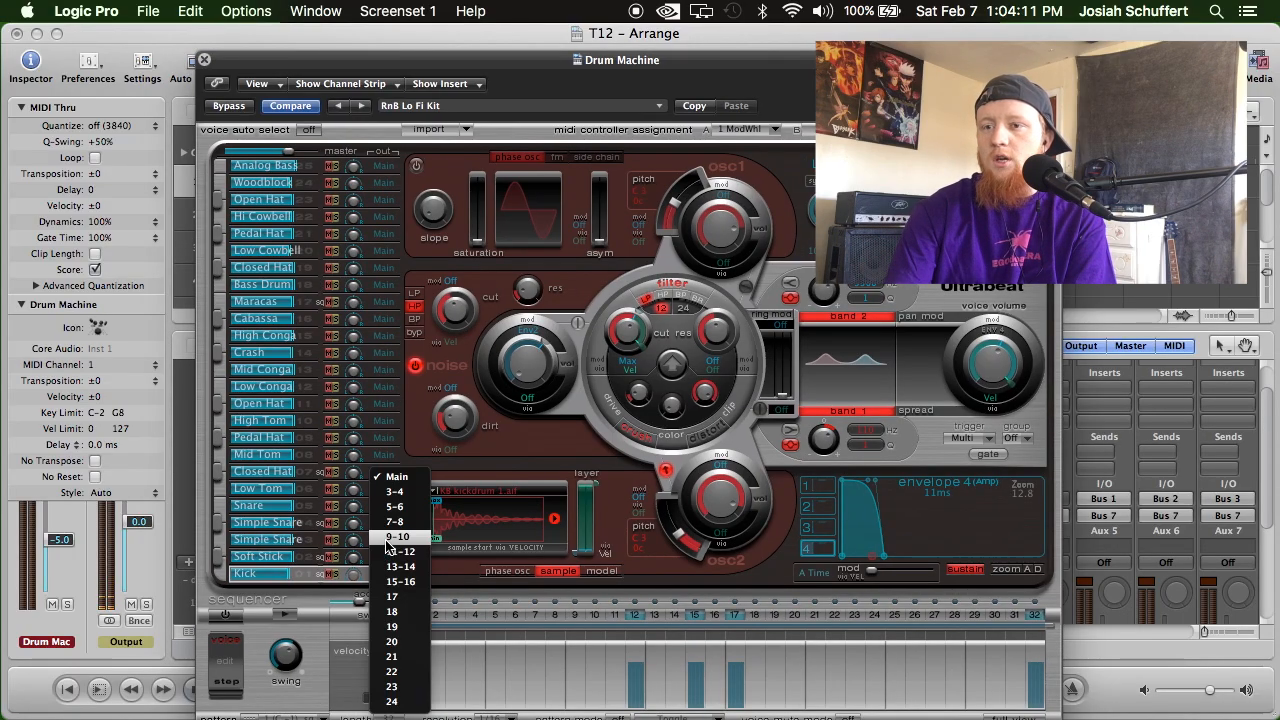
pyautogui.click(410, 626)
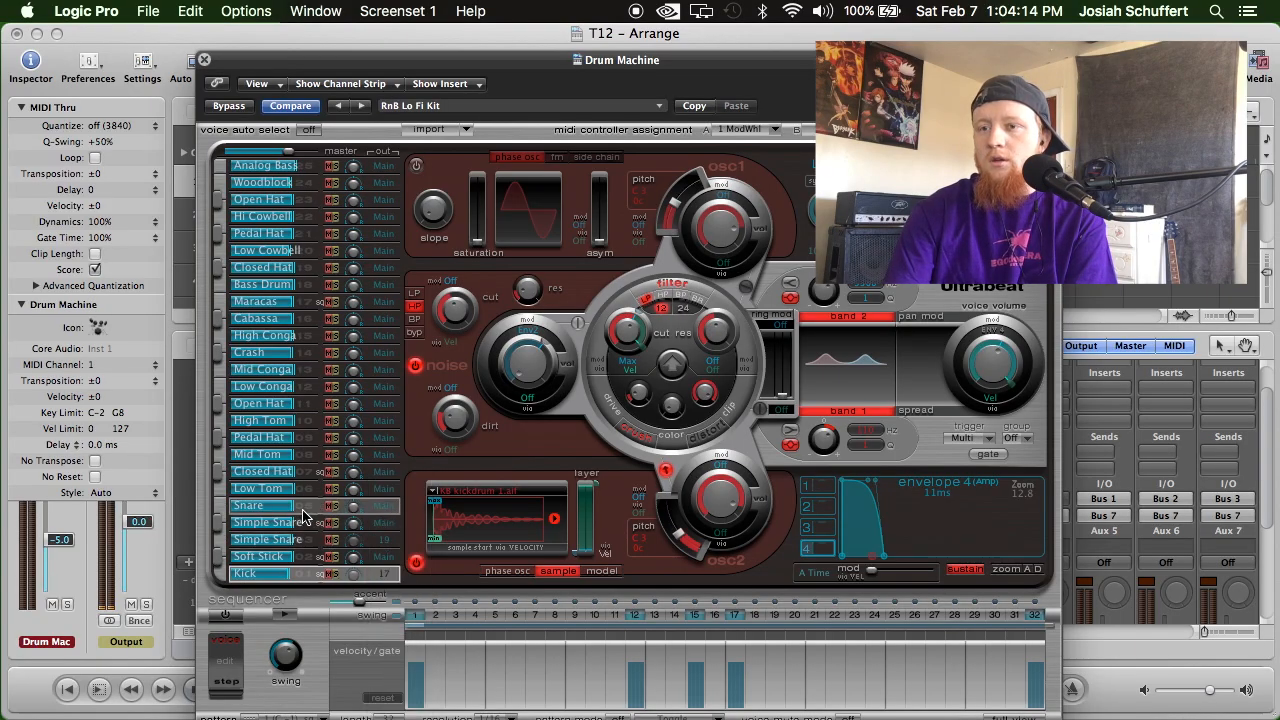
pyautogui.click(305, 511)
pyautogui.click(384, 506)
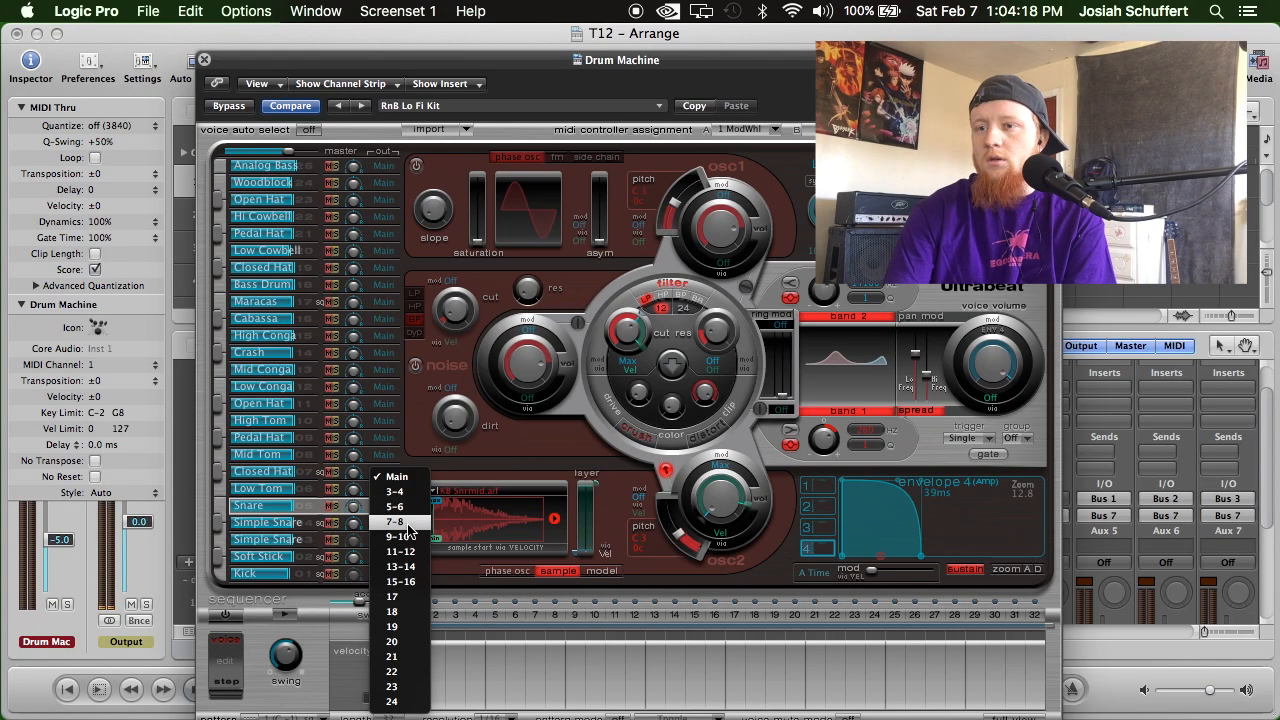
pyautogui.click(428, 627)
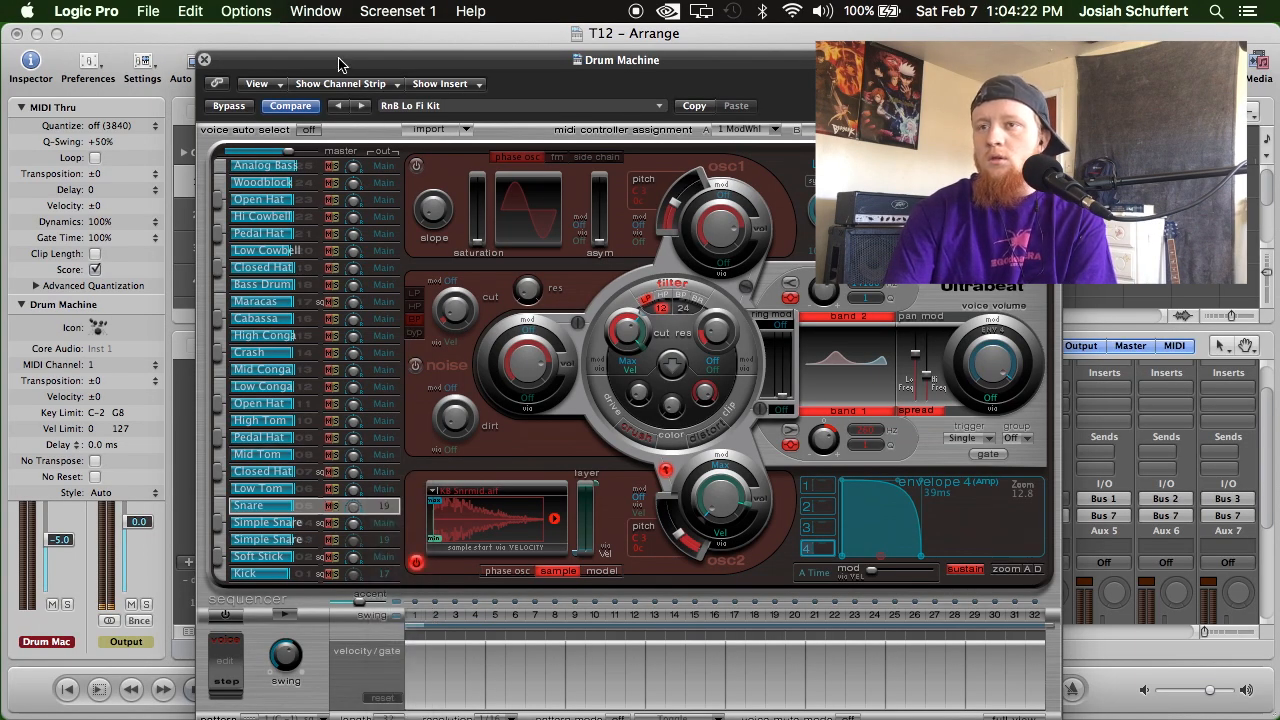
# Start playback with the Mixer channels visible, and route the Closed Hat below Mid Tom and the Pedal Hat above it to outputs 3-4.
pyautogui.moveTo(339, 65); pyautogui.dragTo(646, 38)
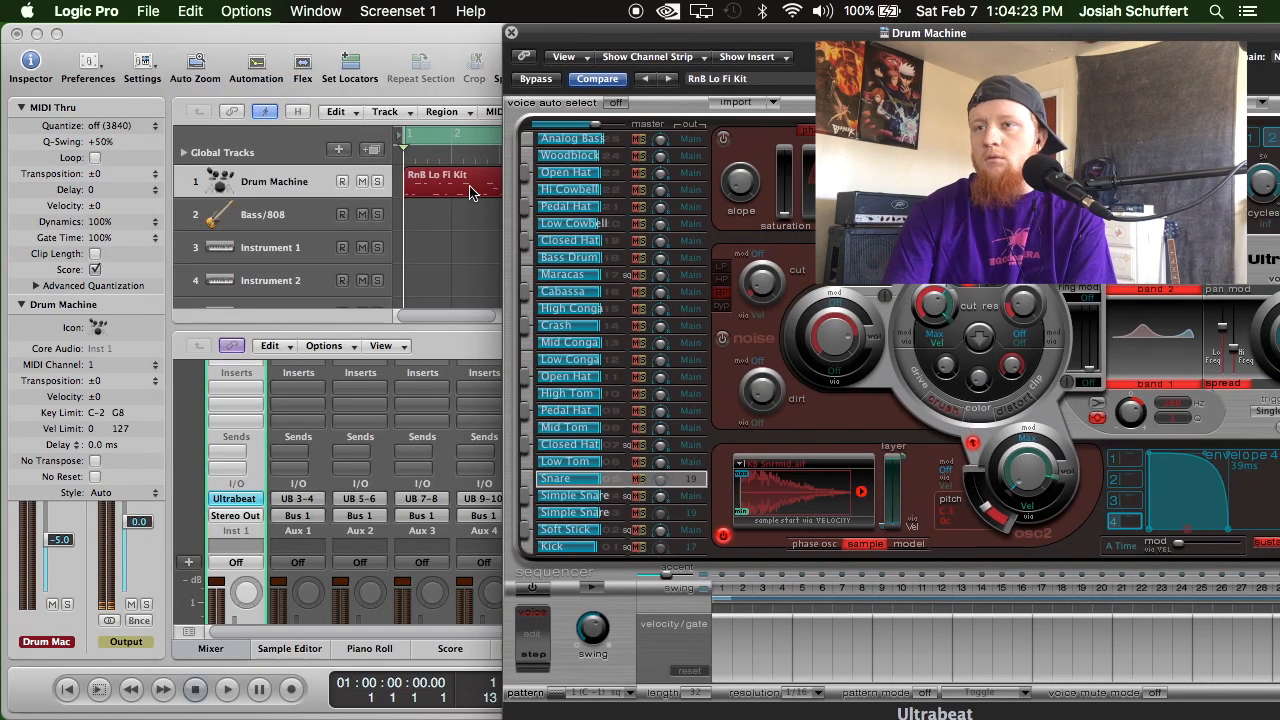
pyautogui.click(229, 690)
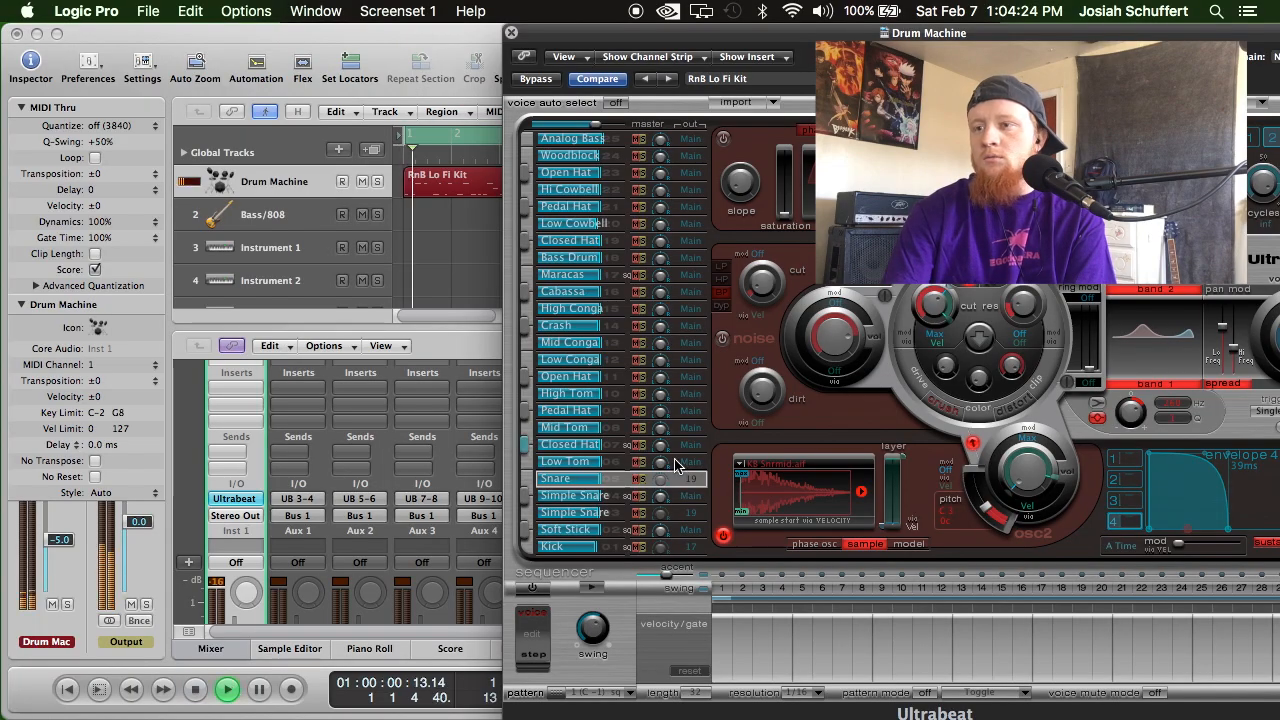
pyautogui.click(613, 447)
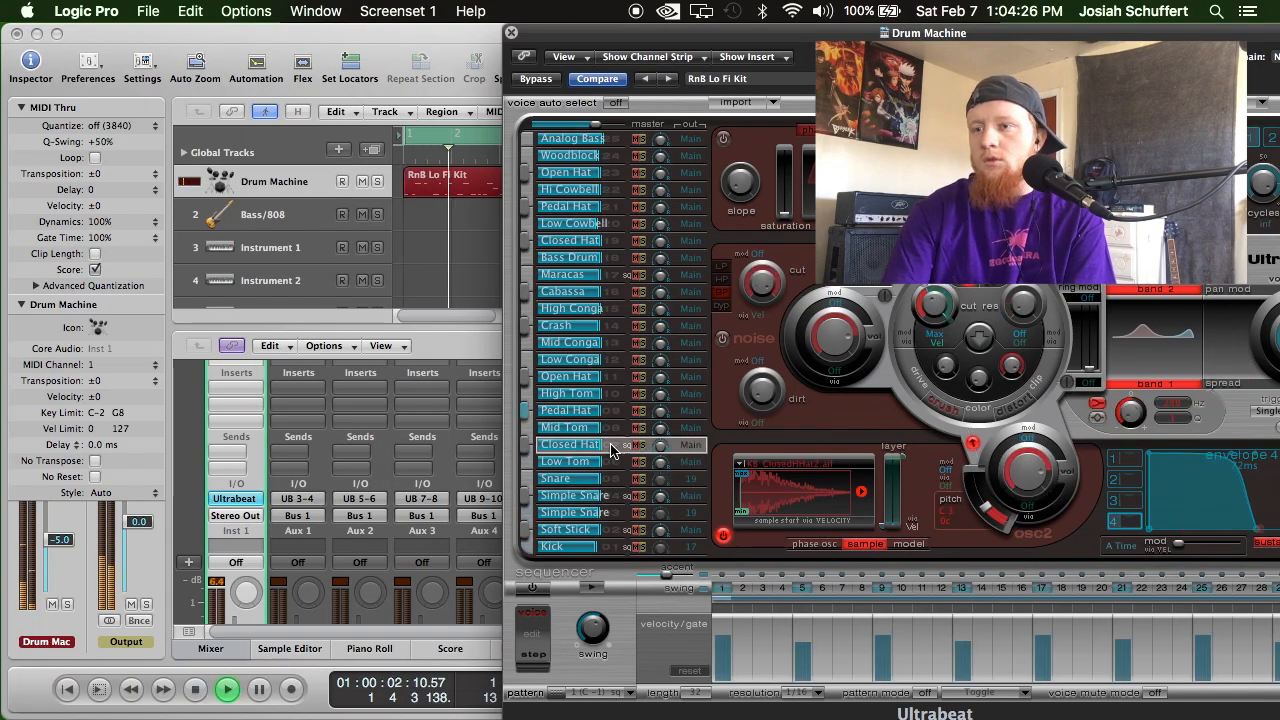
pyautogui.click(687, 448)
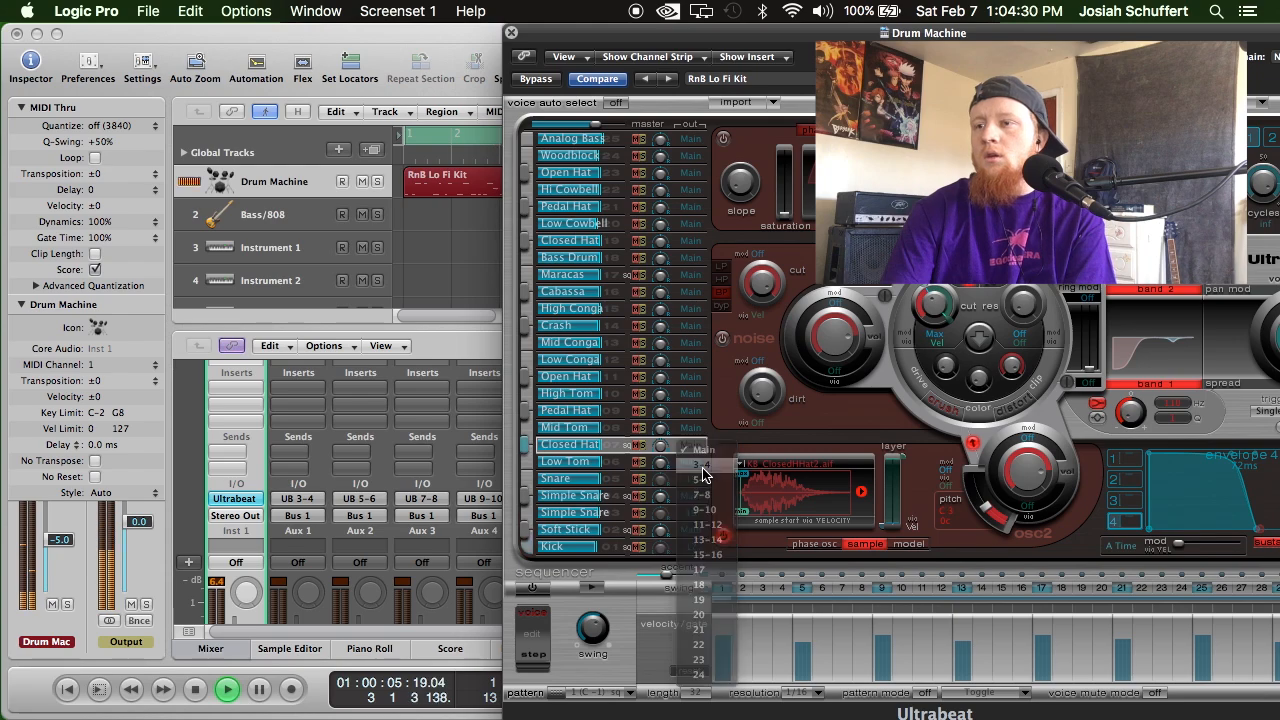
pyautogui.click(703, 468)
pyautogui.click(609, 413)
pyautogui.click(691, 413)
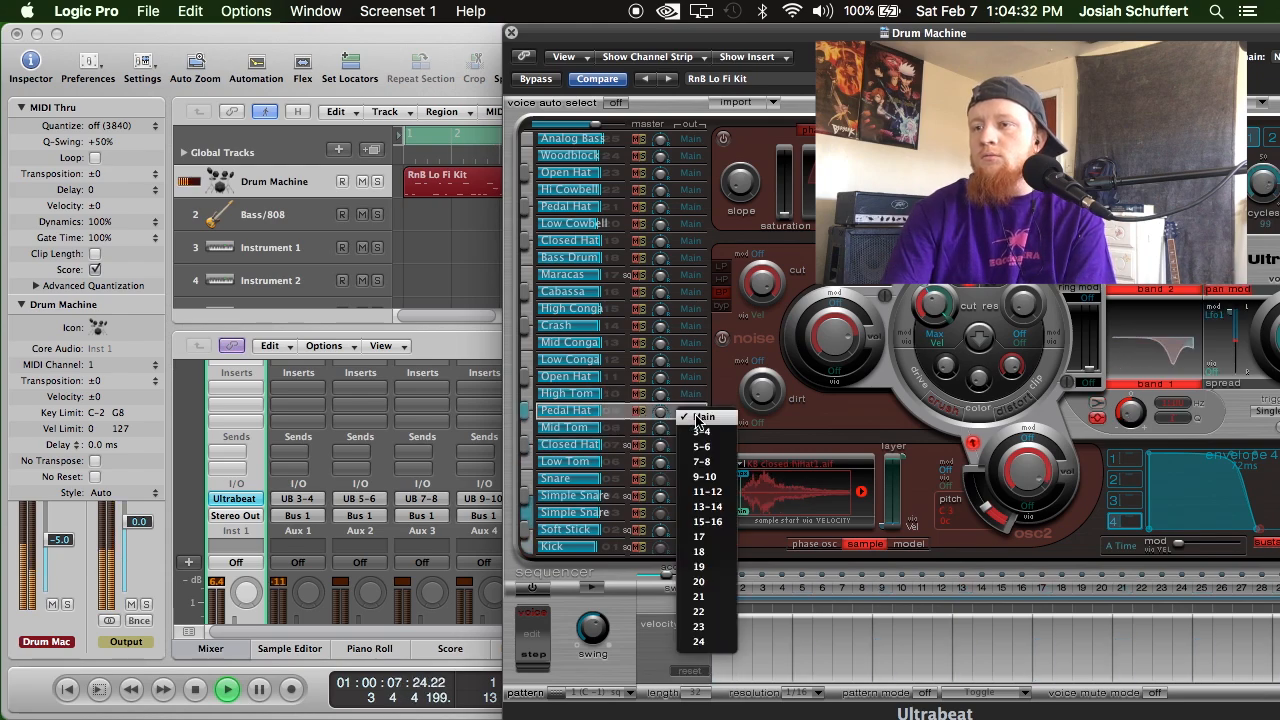
pyautogui.click(700, 432)
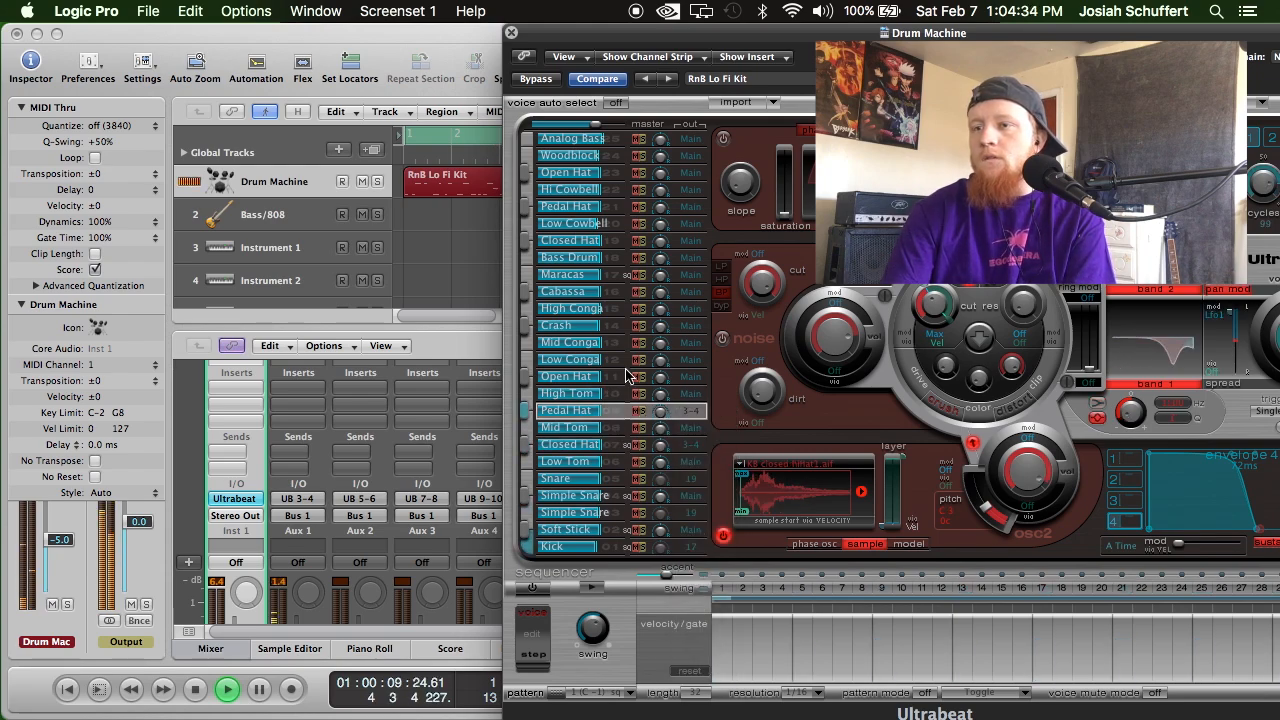
# Route the Crash voice to outputs 7-8 and close the Ultrabeat window.
pyautogui.click(624, 326)
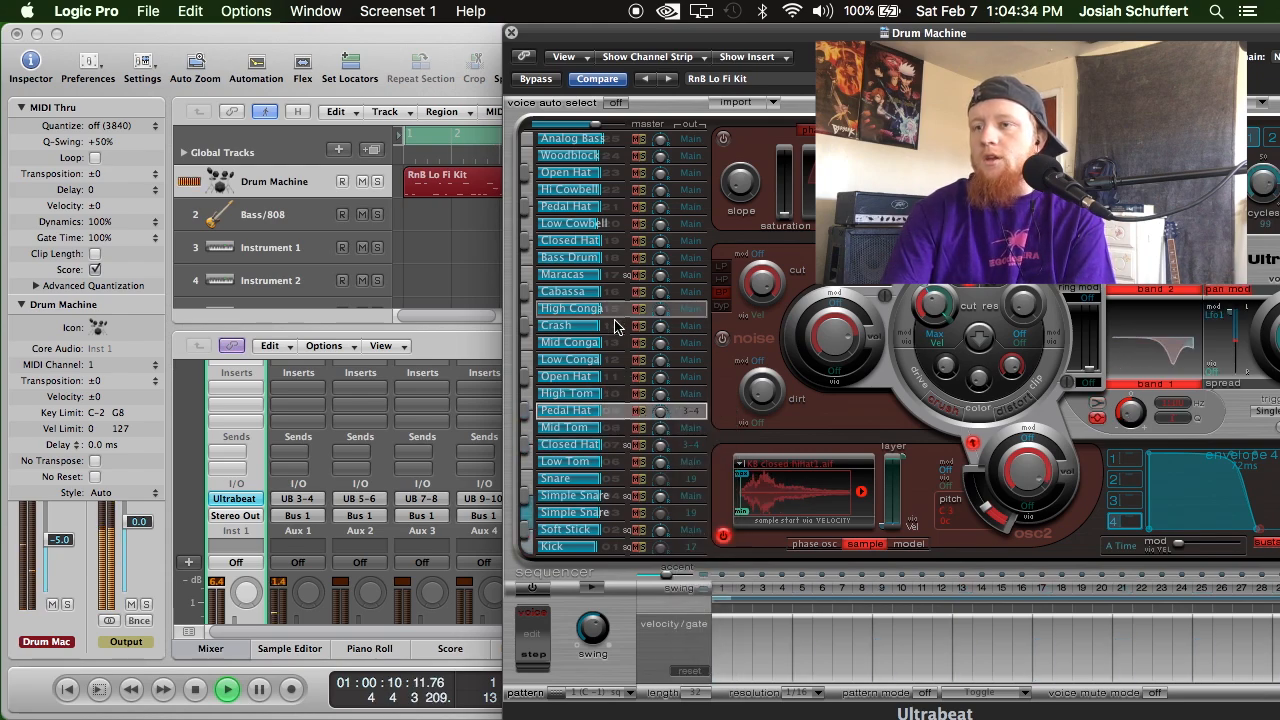
pyautogui.click(687, 334)
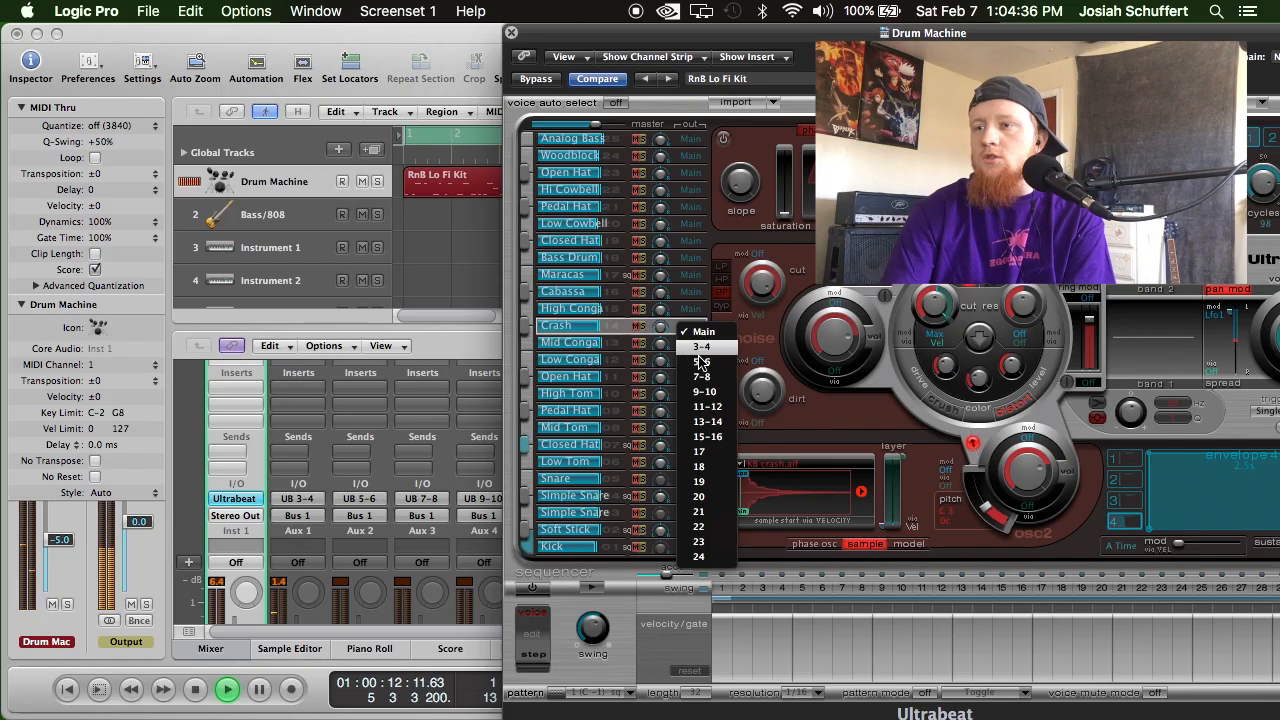
pyautogui.click(721, 486)
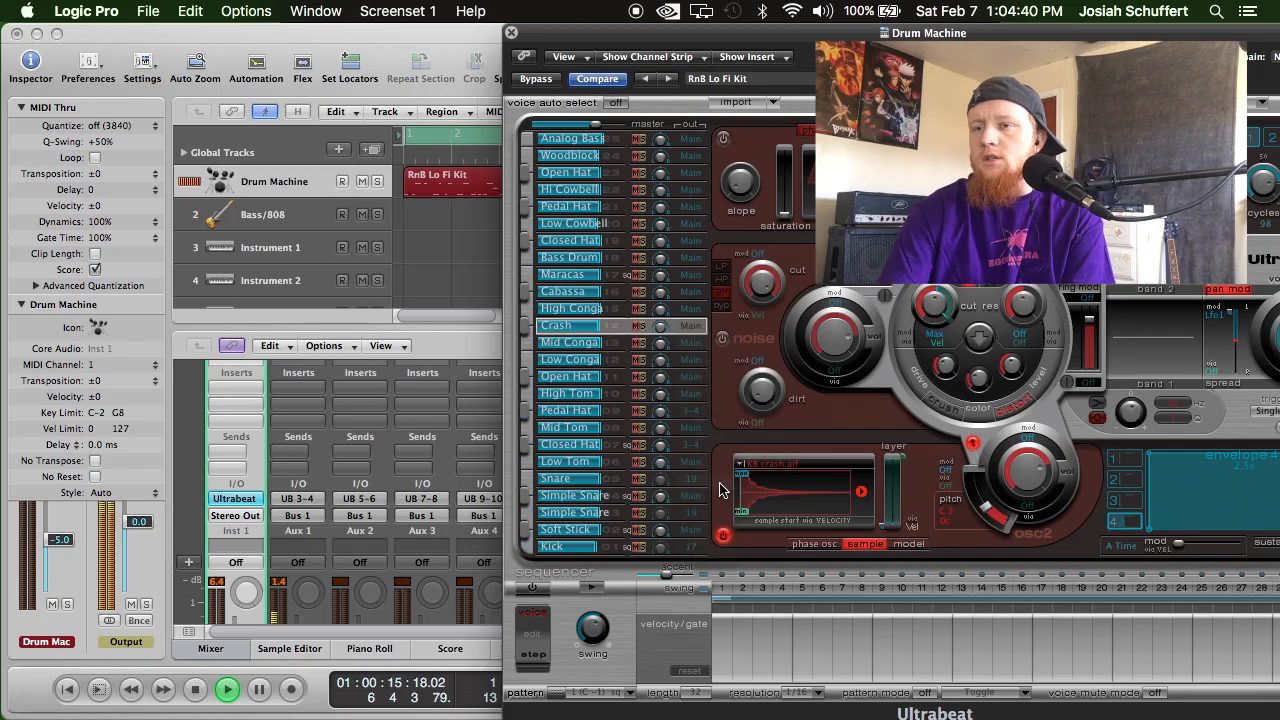
pyautogui.click(700, 330)
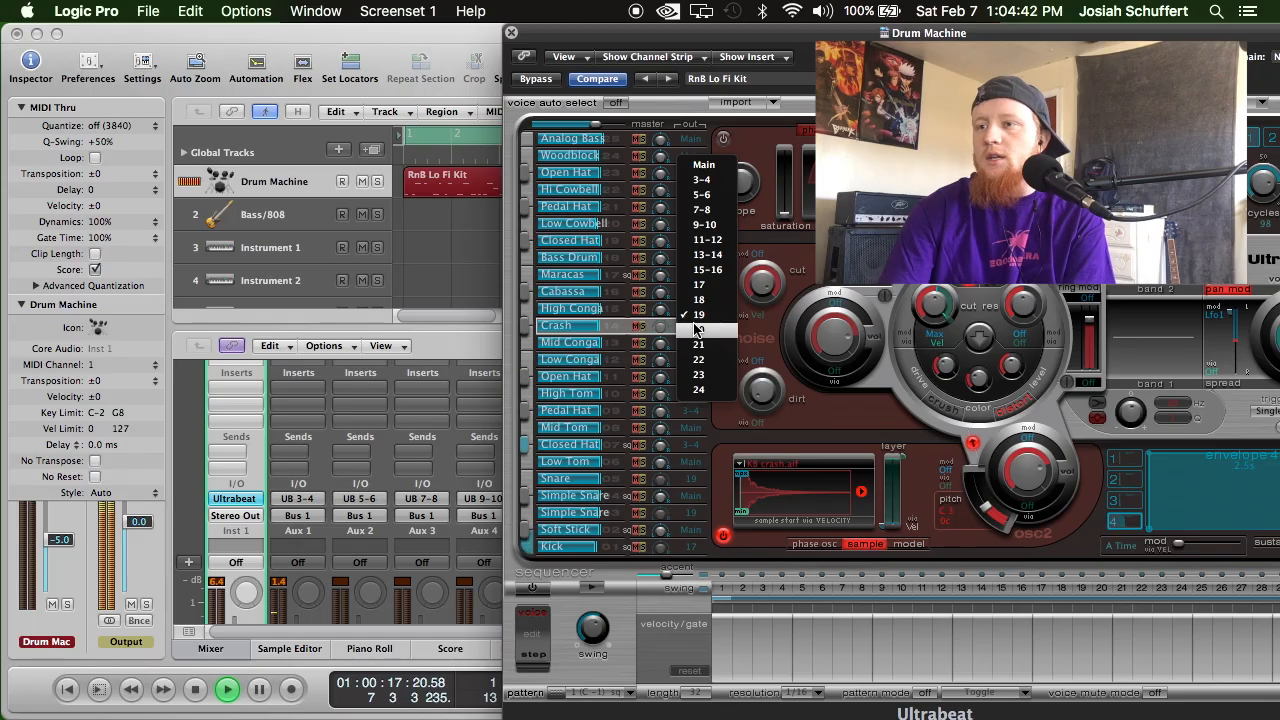
pyautogui.click(712, 209)
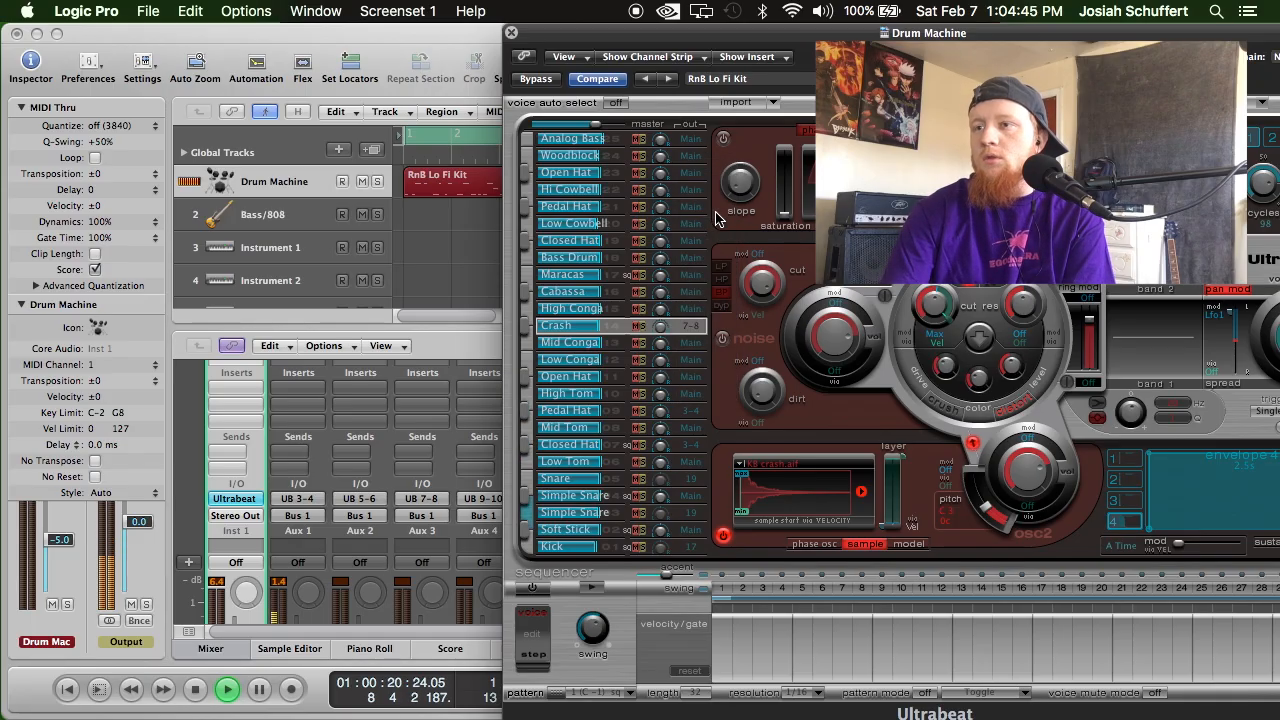
pyautogui.click(513, 35)
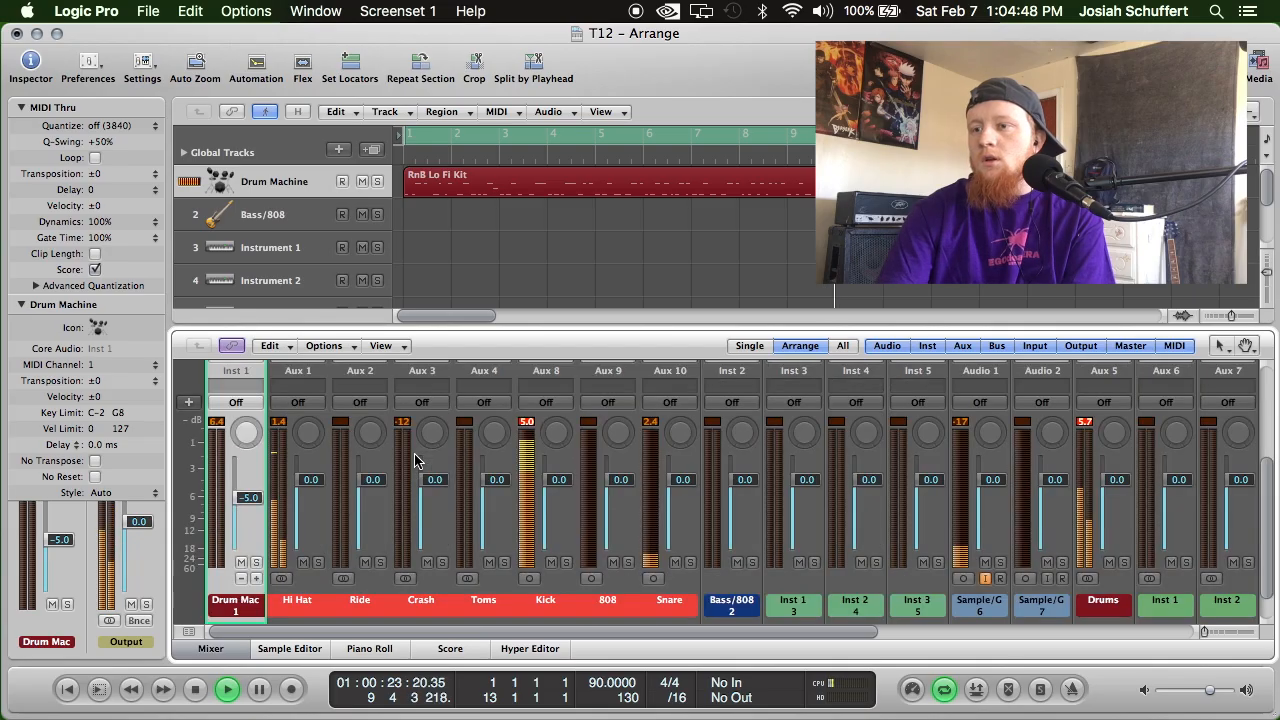
# Reopen the Drum Machine channel's Ultrabeat, lower the Kick voice's volume, and close the instrument window.
pyautogui.scroll(-5, 443, 440)
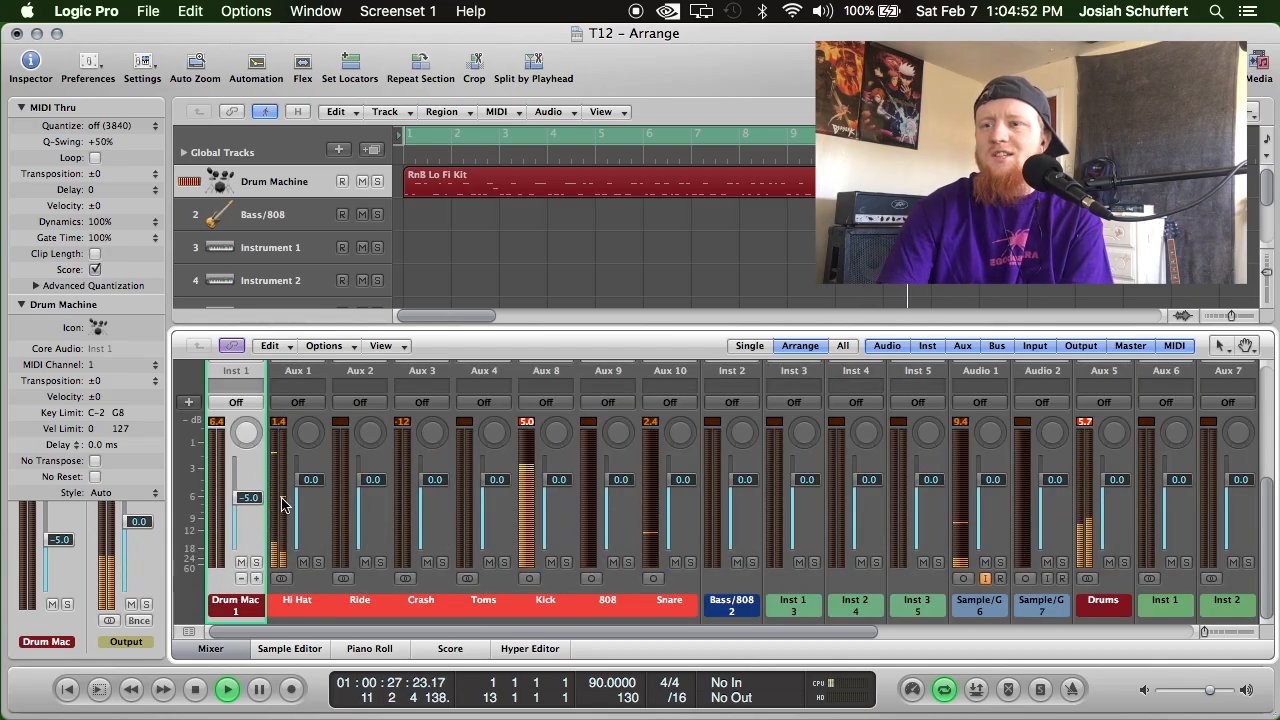
pyautogui.scroll(2, 270, 500)
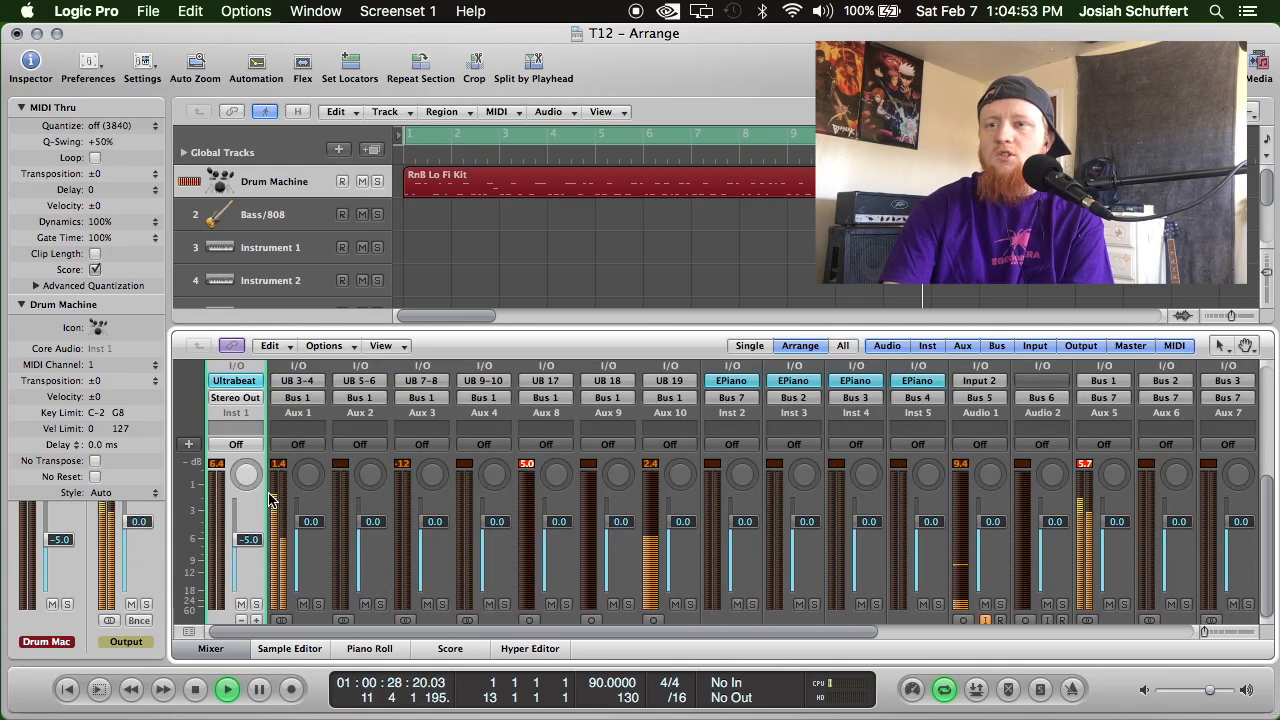
pyautogui.click(254, 383)
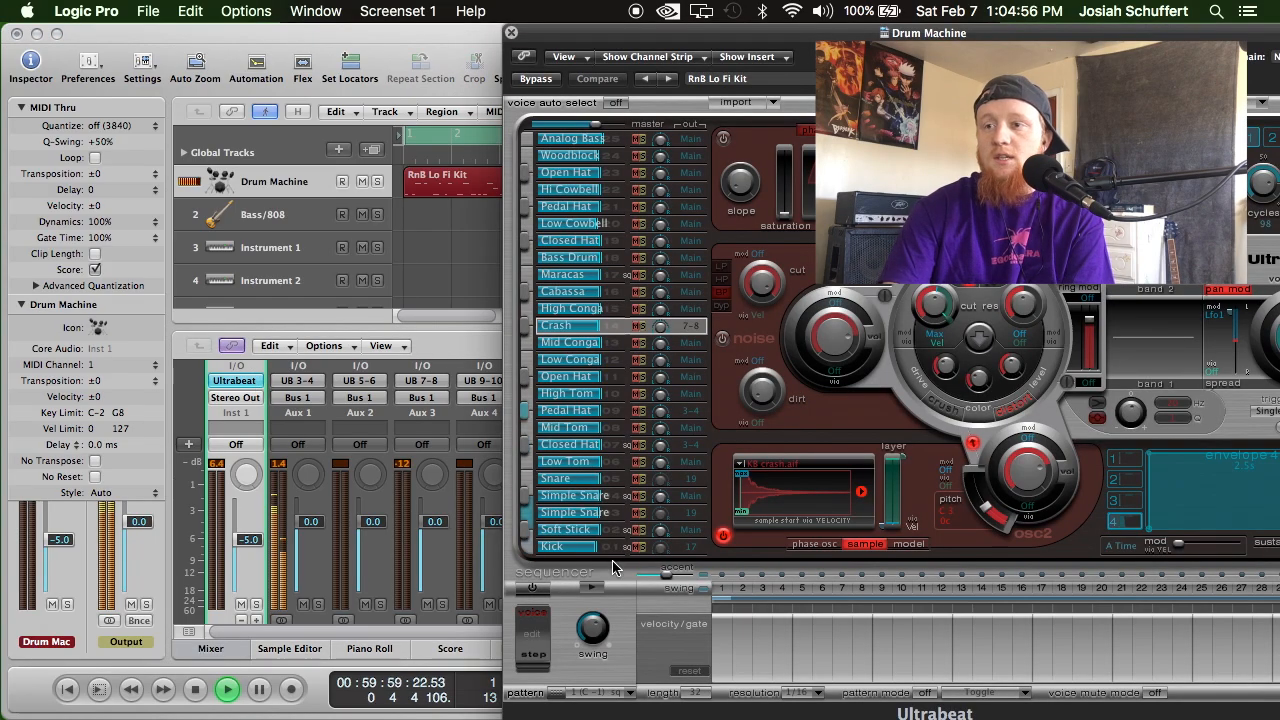
pyautogui.moveTo(835, 29); pyautogui.dragTo(449, 41)
pyautogui.moveTo(931, 396); pyautogui.dragTo(945, 363)
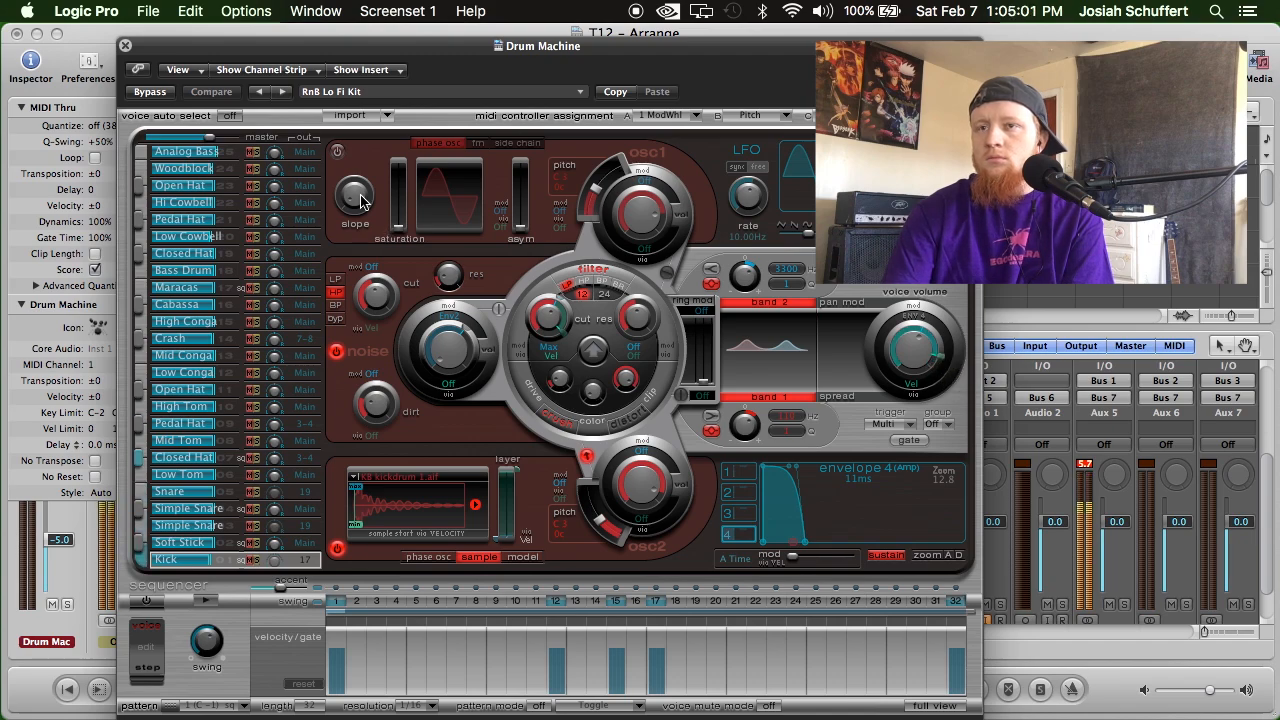
pyautogui.click(125, 47)
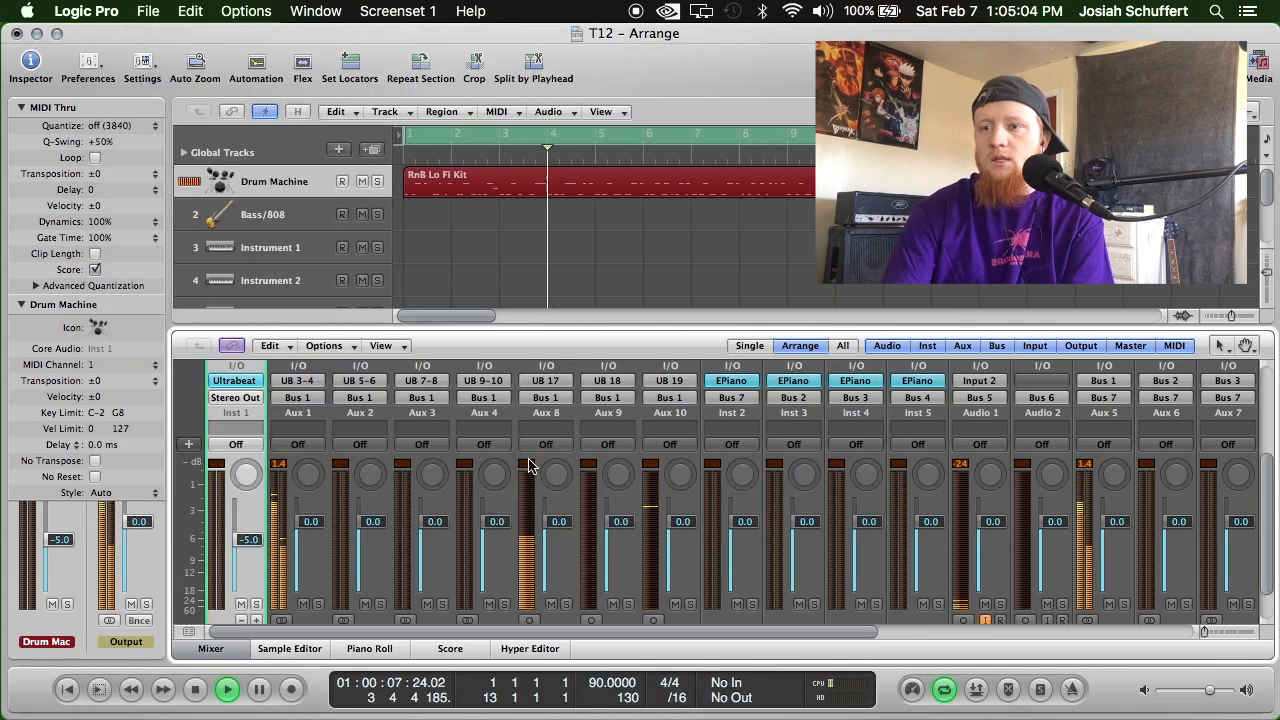
# Lower the Kick channel's fader in the Mixer to -3.1 dB.
pyautogui.scroll(3, 585, 490)
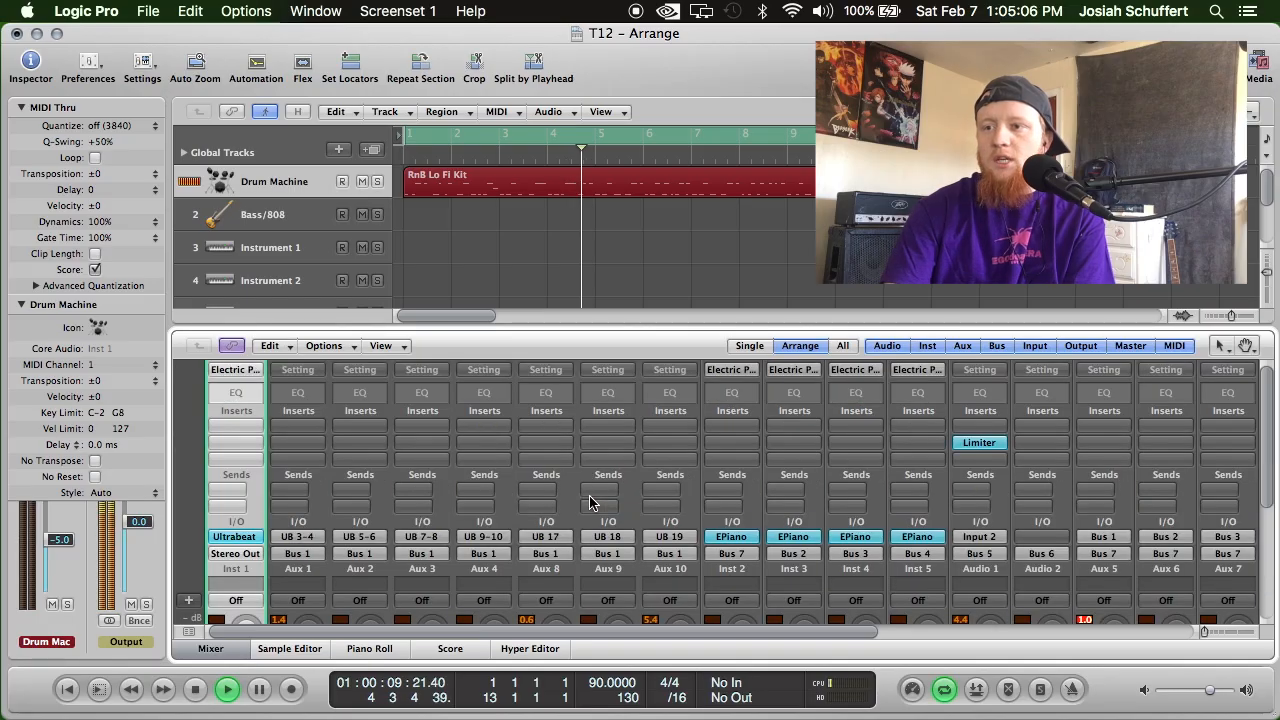
pyautogui.scroll(-5, 590, 500)
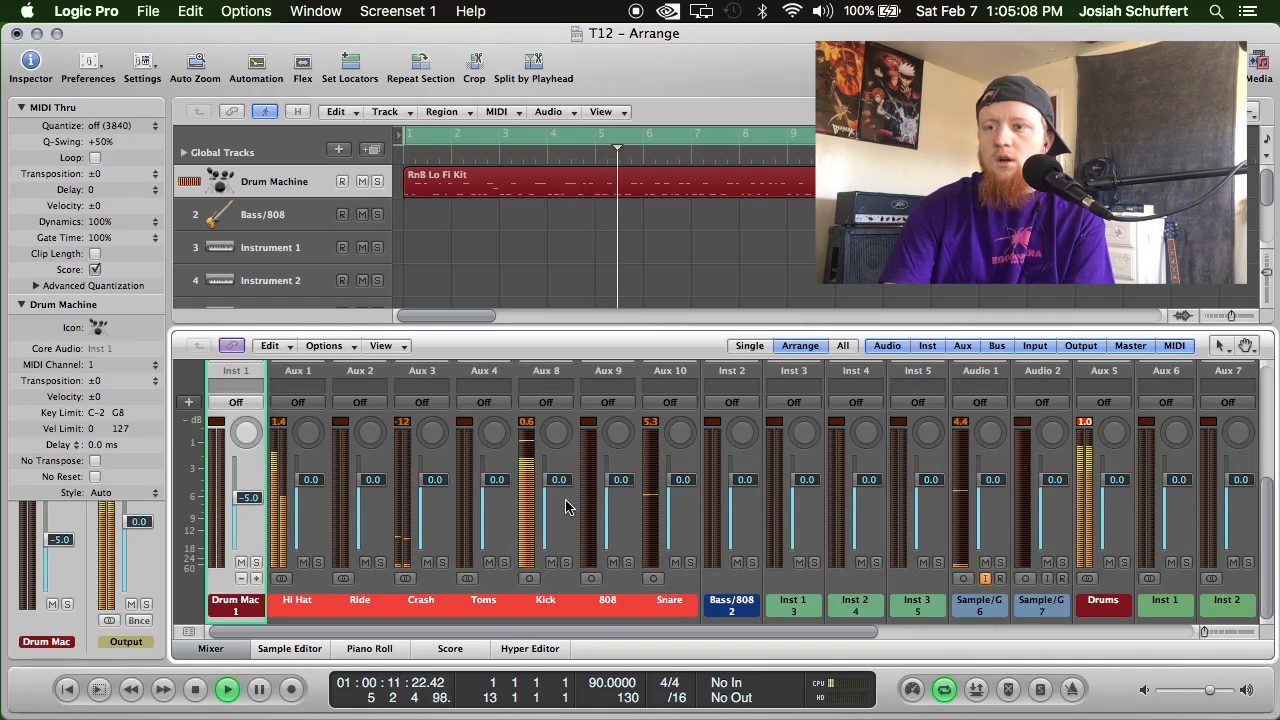
pyautogui.moveTo(560, 489); pyautogui.dragTo(570, 517)
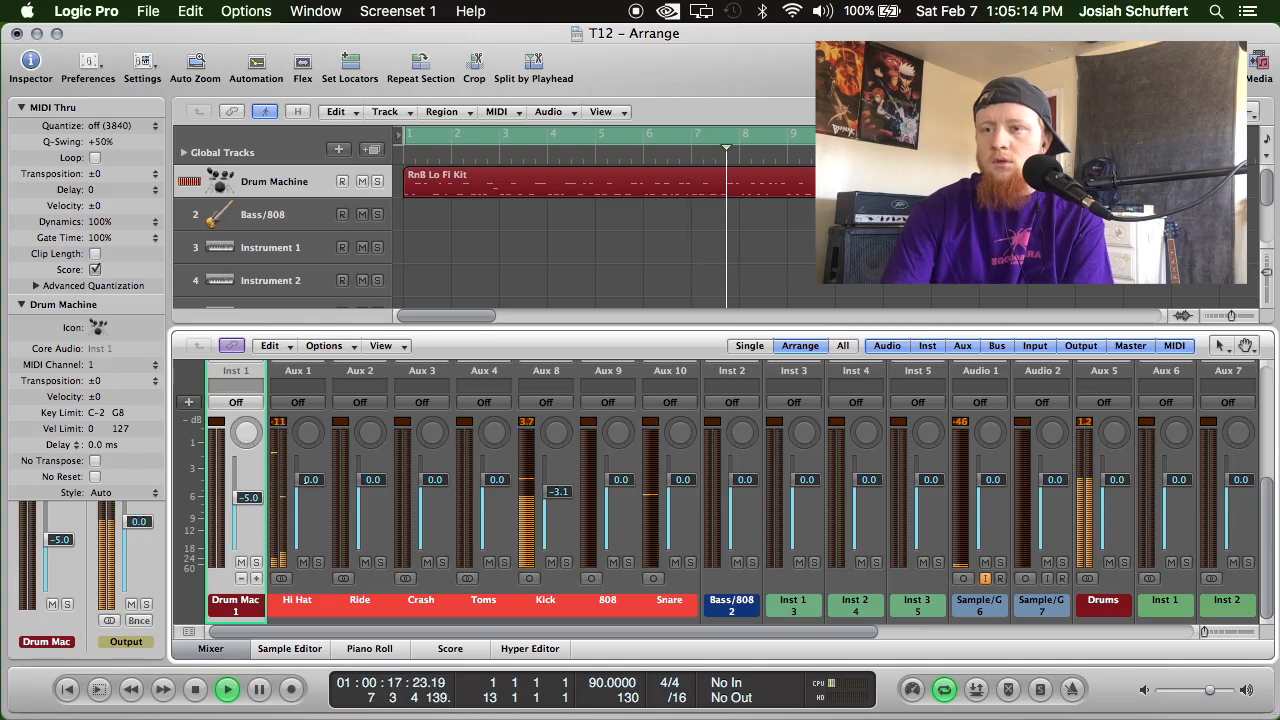
# Adjust the Ultrabeat voice volumes of the Closed Hat below Mid Tom and the Pedal Hat above it, with the Pedal Hat at -1 dB.
pyautogui.scroll(2, 235, 414)
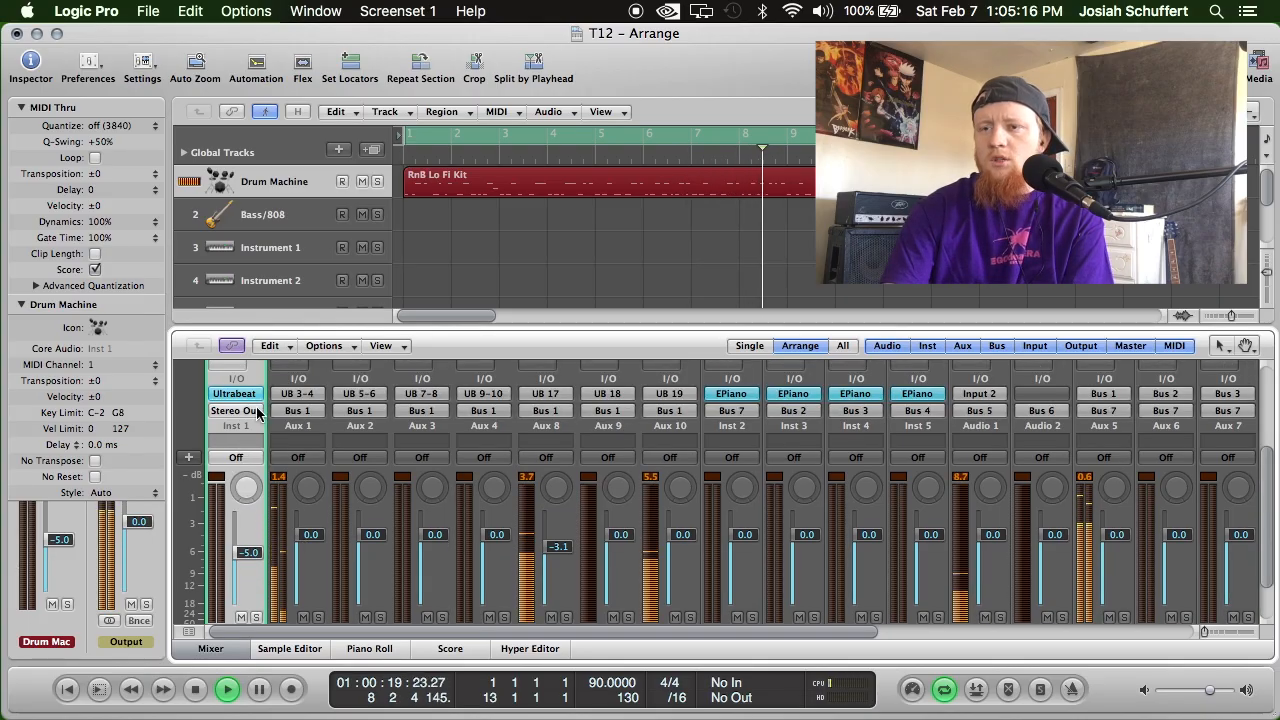
pyautogui.click(250, 396)
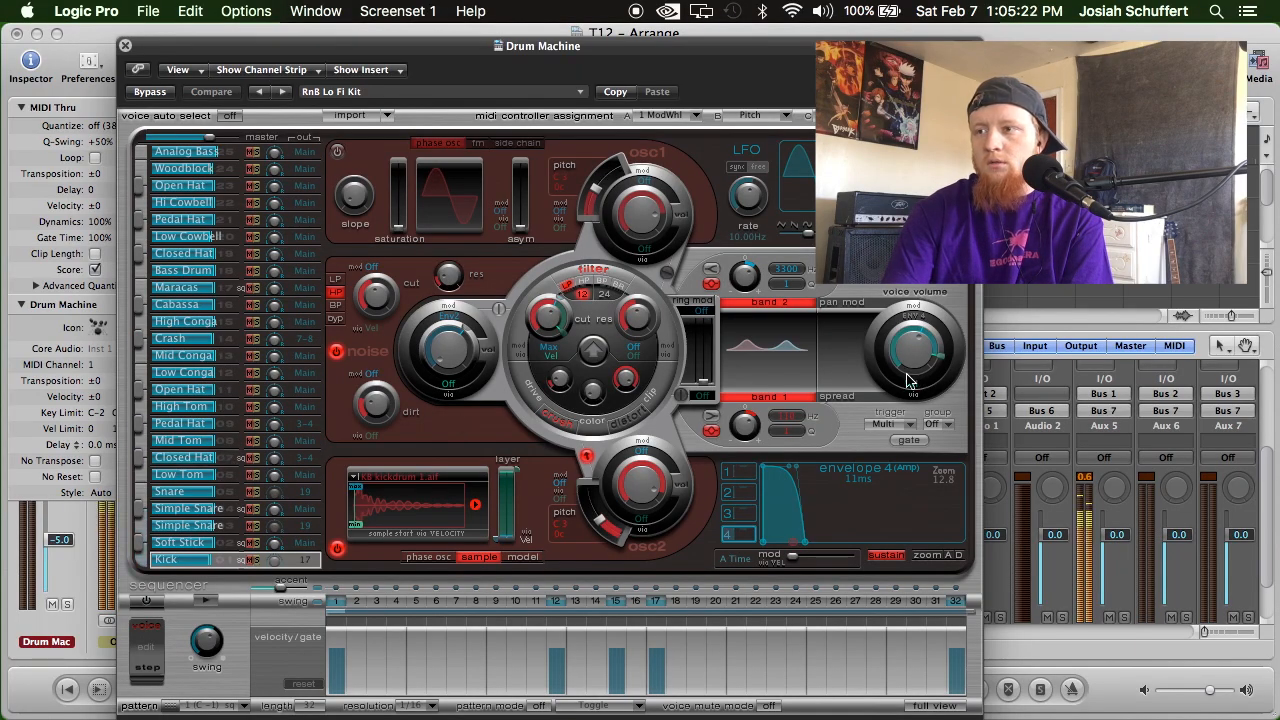
pyautogui.click(222, 460)
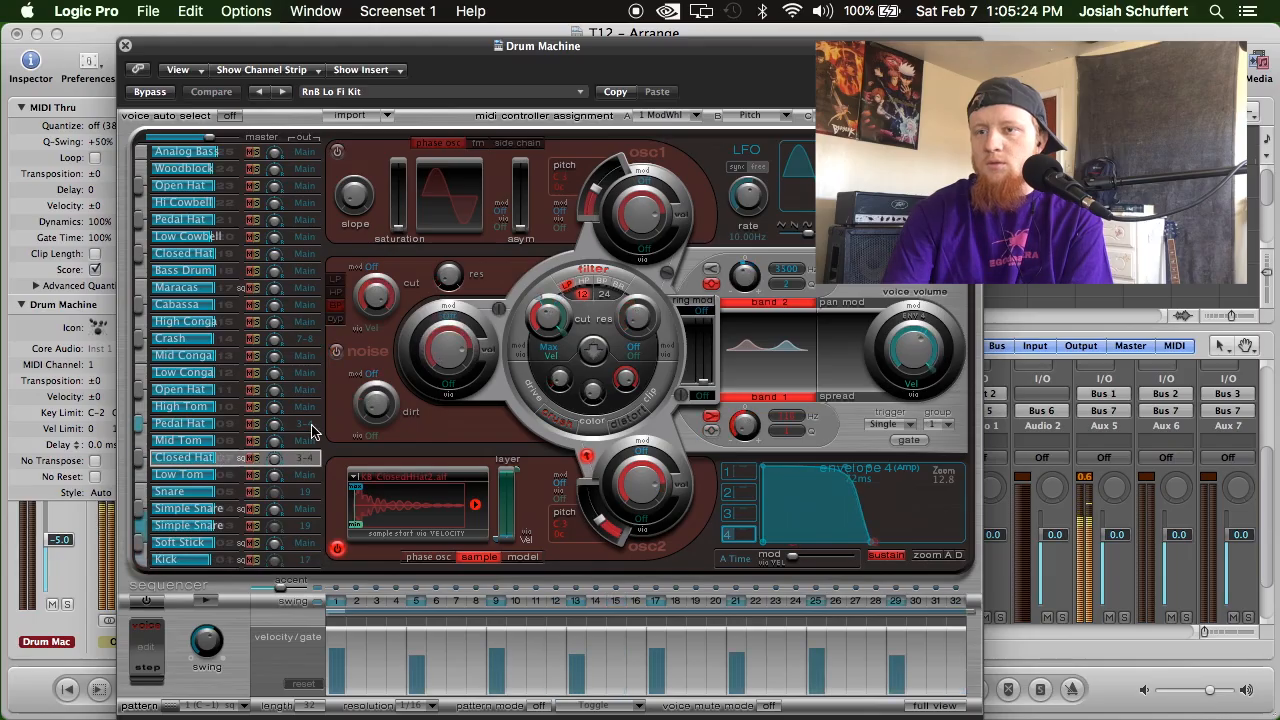
pyautogui.moveTo(938, 375)
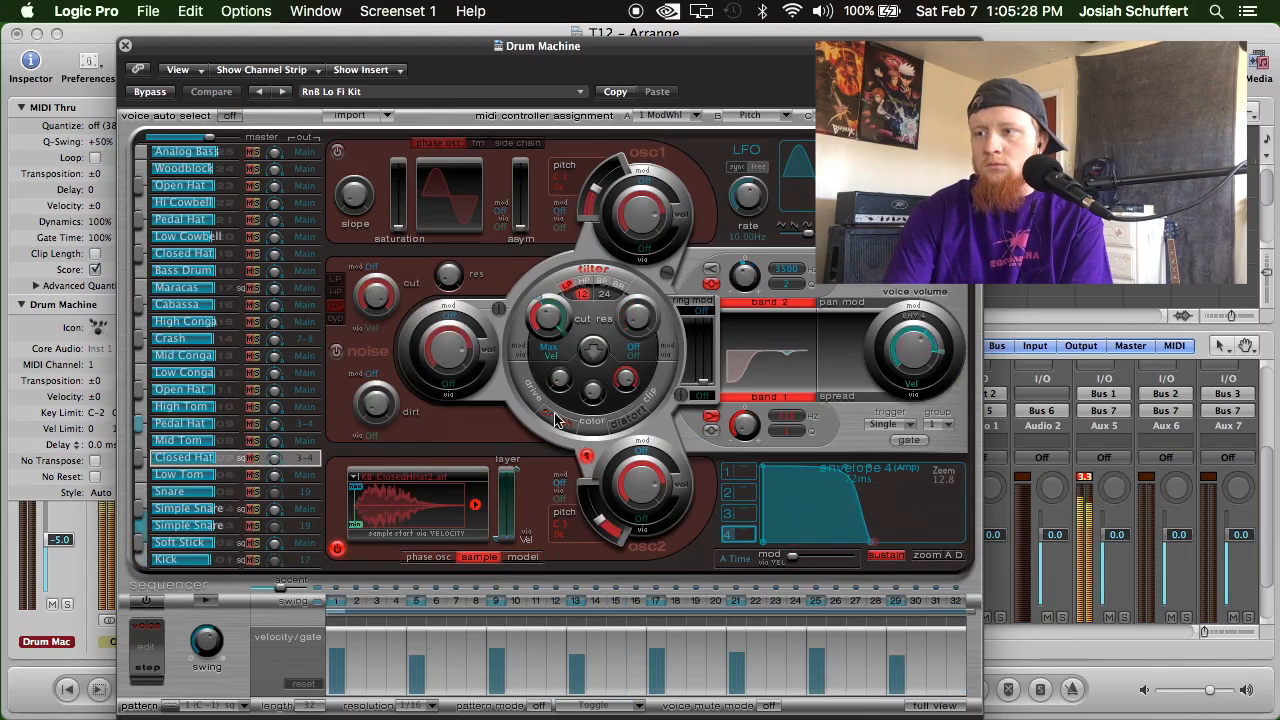
pyautogui.click(229, 425)
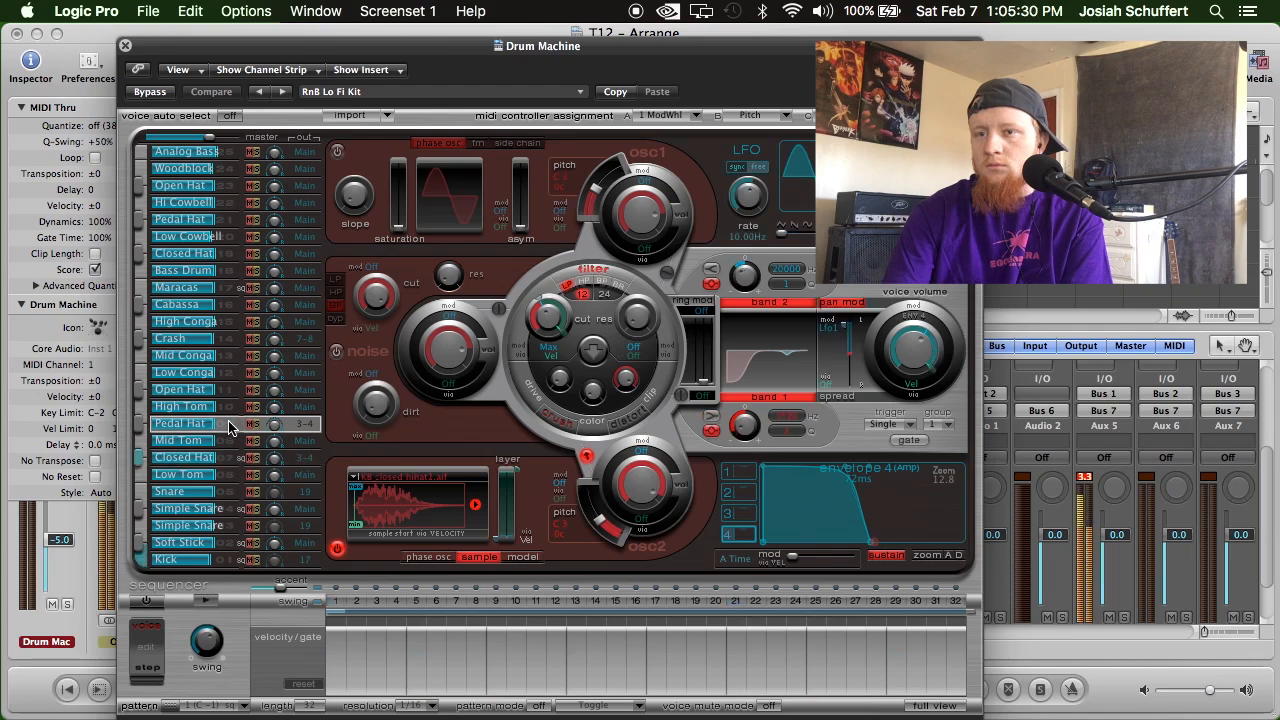
pyautogui.moveTo(936, 370)
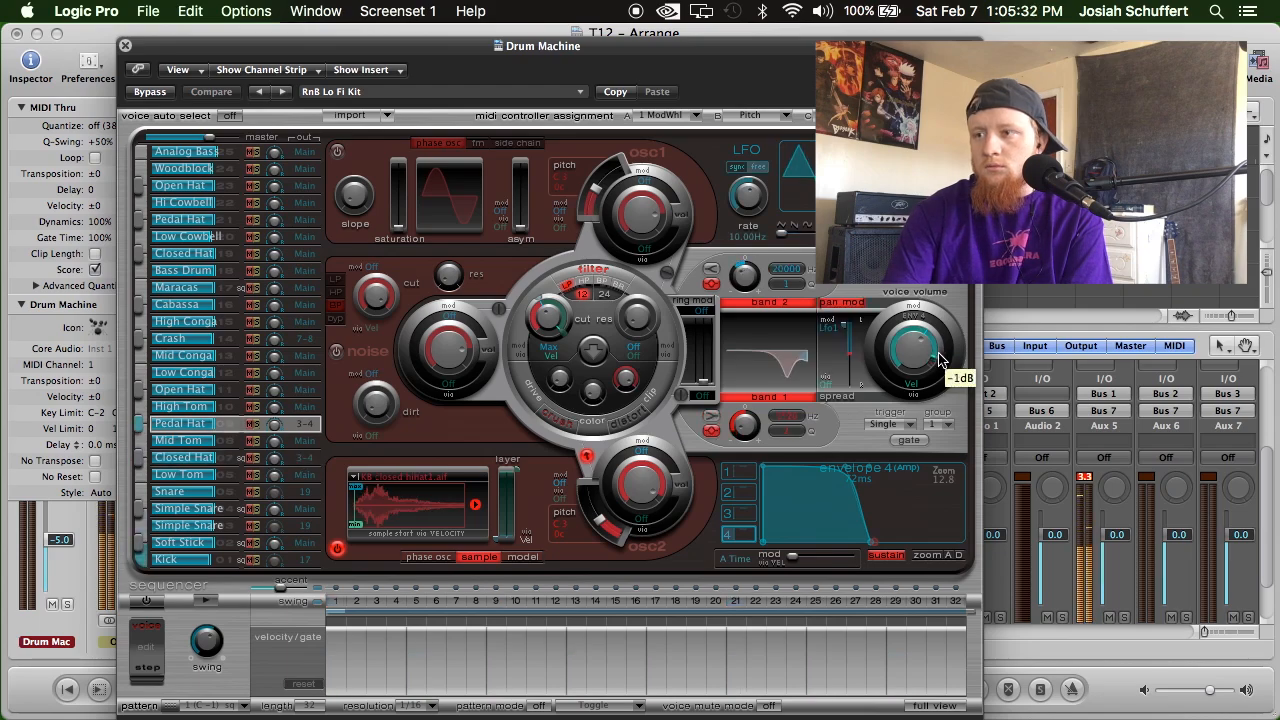
pyautogui.click(125, 47)
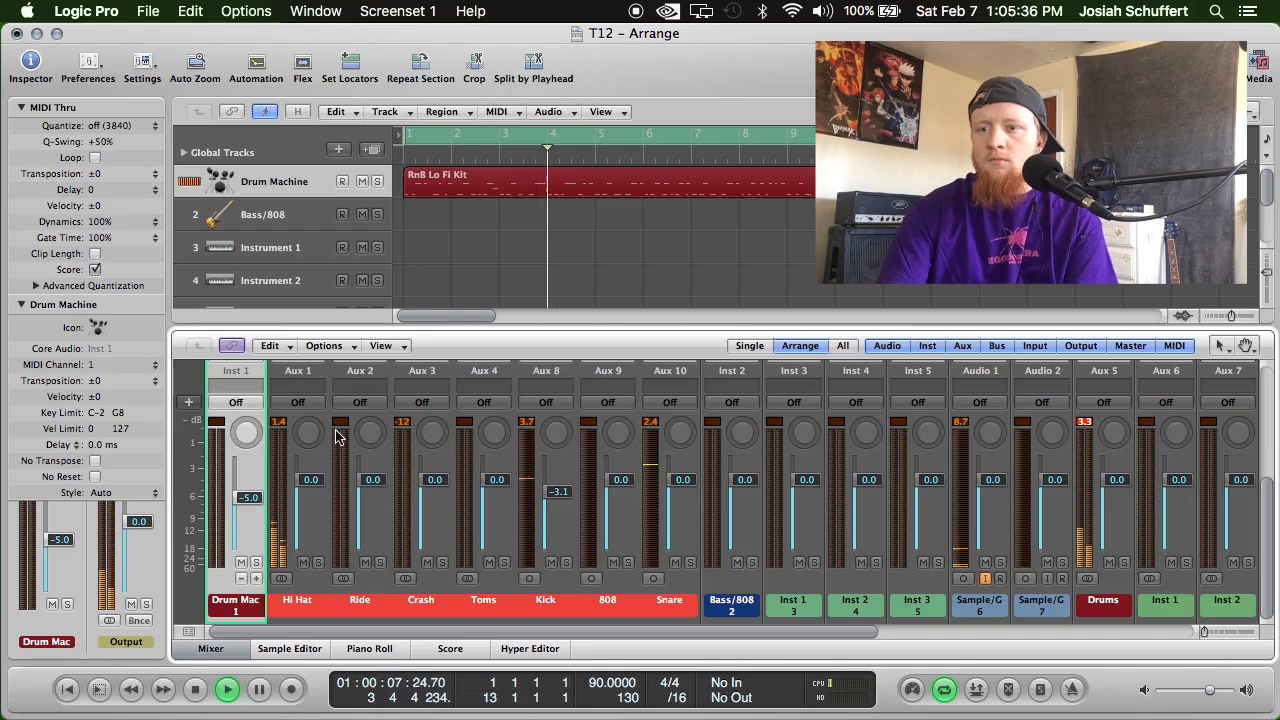
# Lower the Crash channel's fader in the Mixer to -3.5 dB.
pyautogui.moveTo(447, 484); pyautogui.dragTo(444, 505)
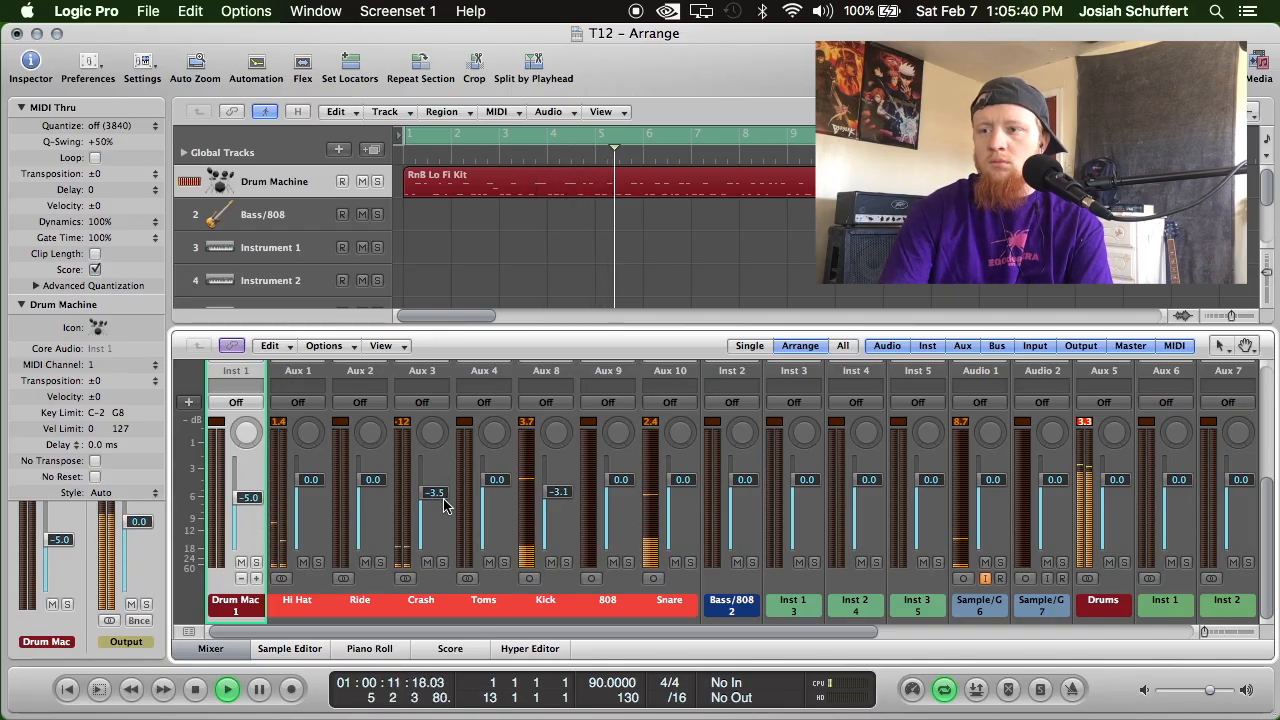
pyautogui.scroll(5, 513, 539)
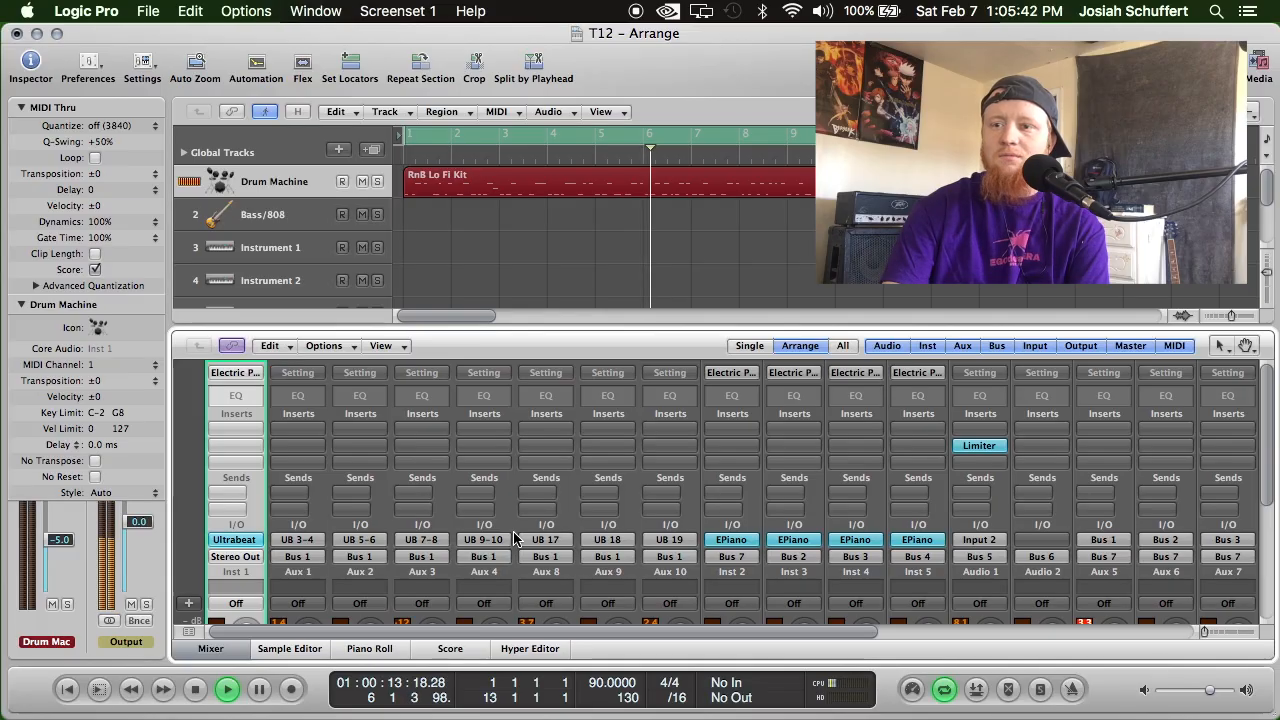
pyautogui.scroll(-5, 513, 539)
pyautogui.scroll(3, 513, 539)
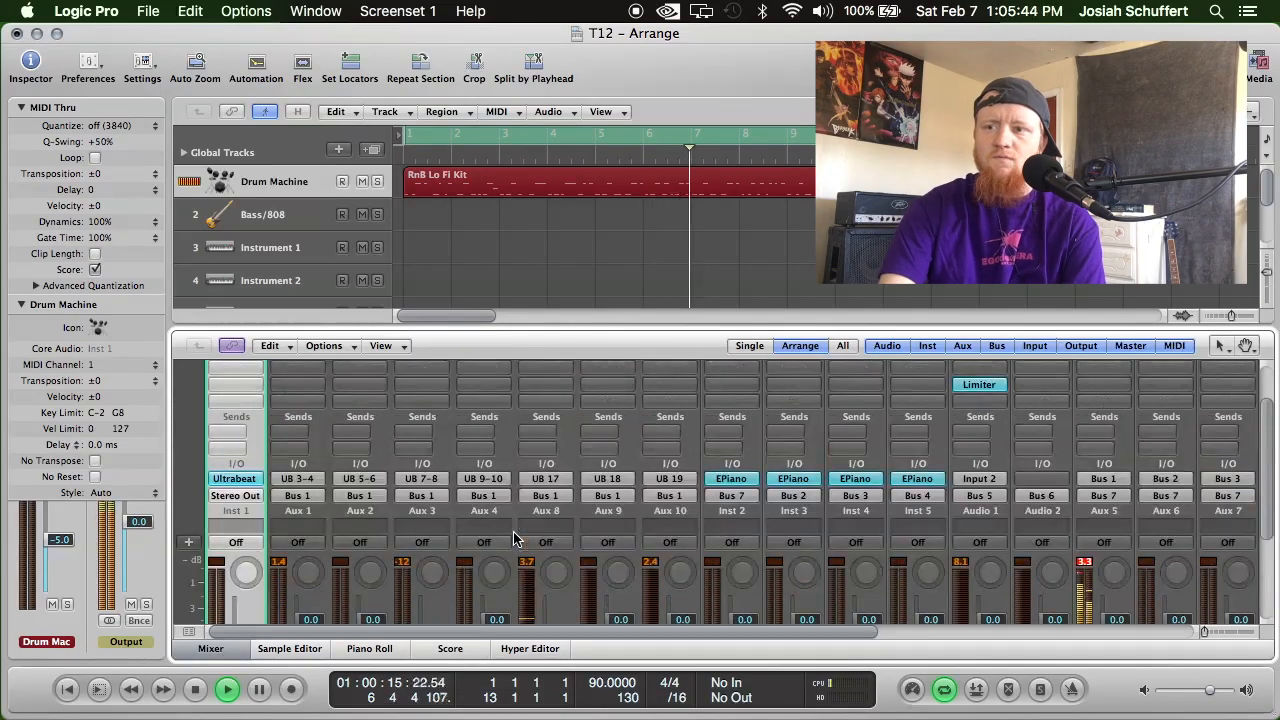
# Insert MeldaProduction's MEqualizer in mono on the Kick channel's first insert slot.
pyautogui.scroll(3, 513, 539)
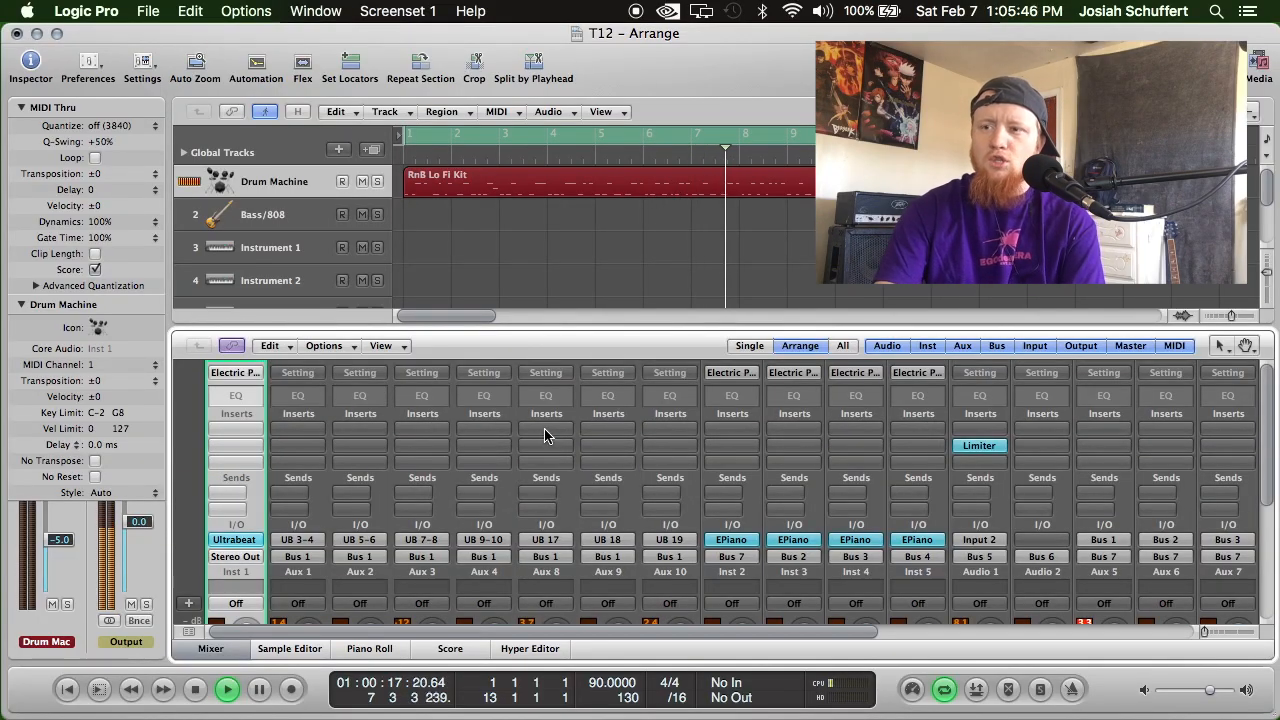
pyautogui.click(543, 430)
pyautogui.moveTo(603, 655)
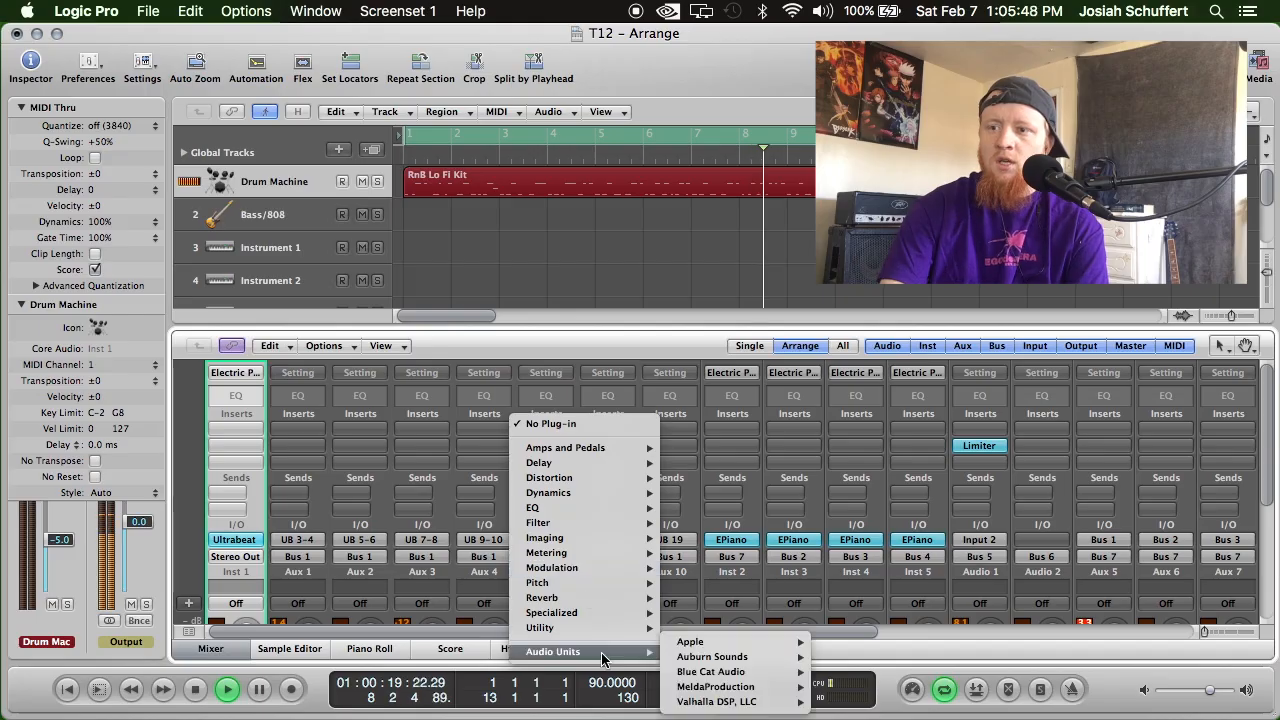
pyautogui.moveTo(715, 686)
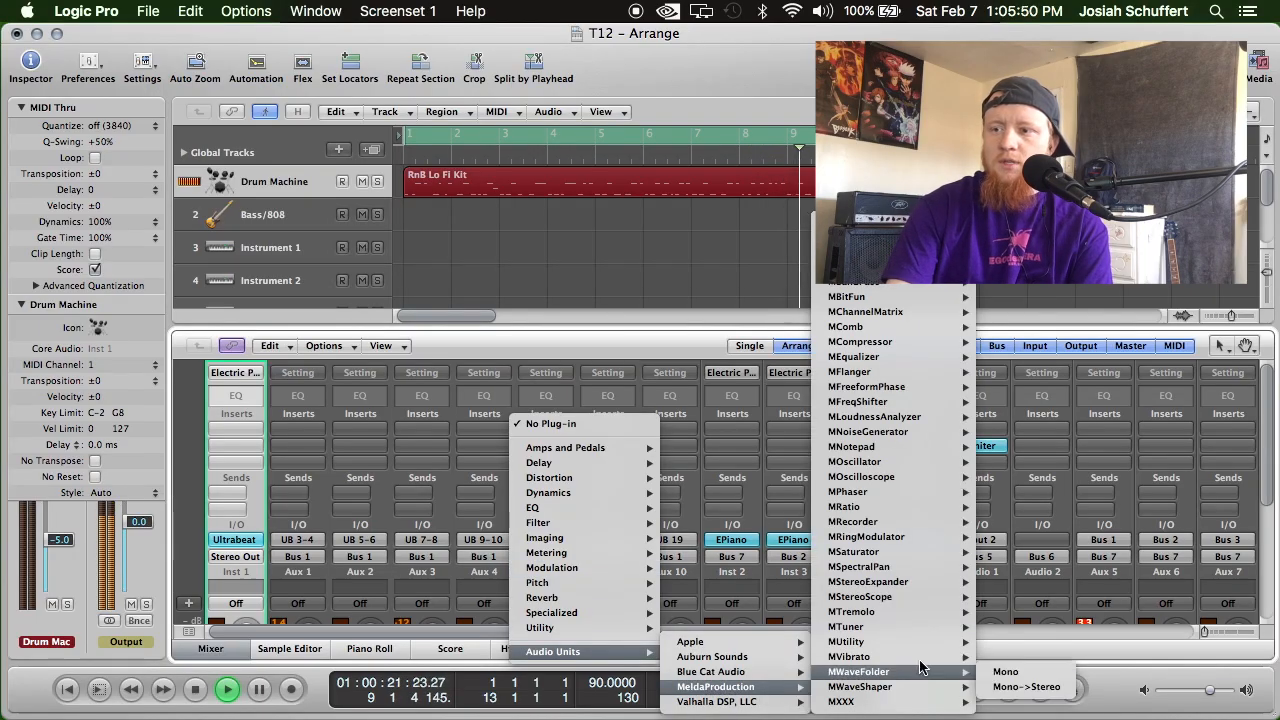
pyautogui.moveTo(889, 358)
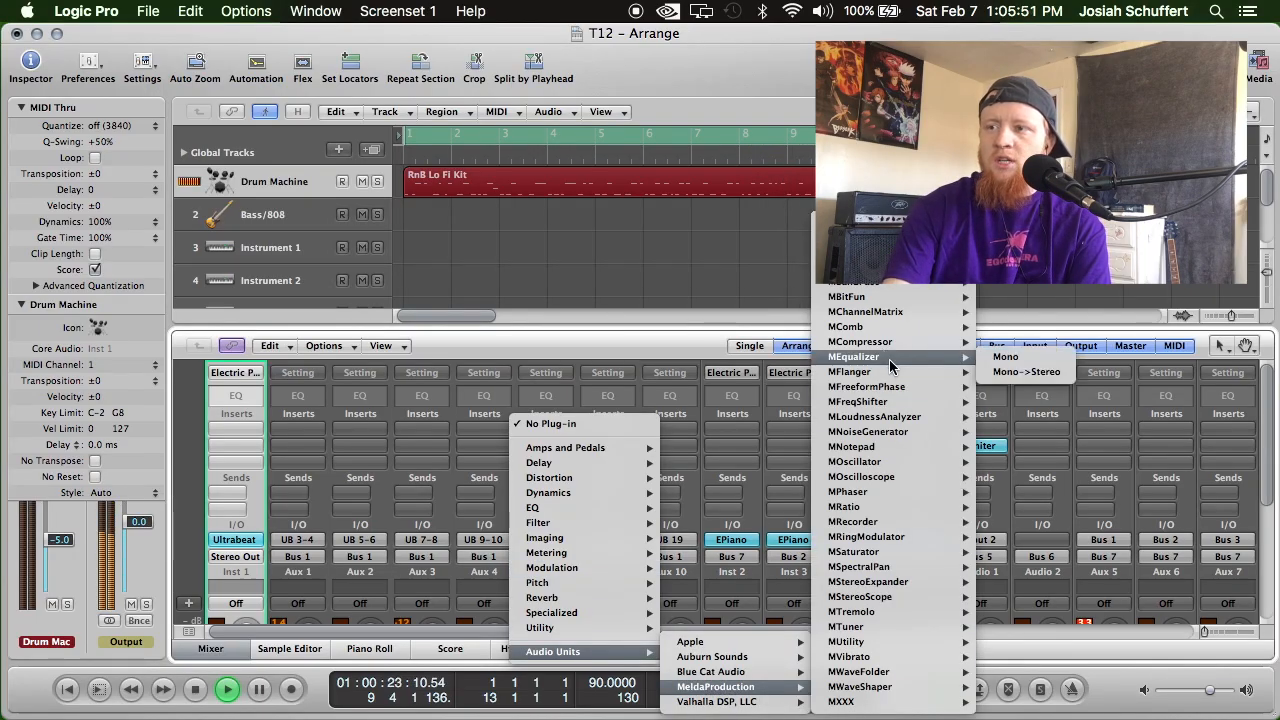
pyautogui.click(1009, 358)
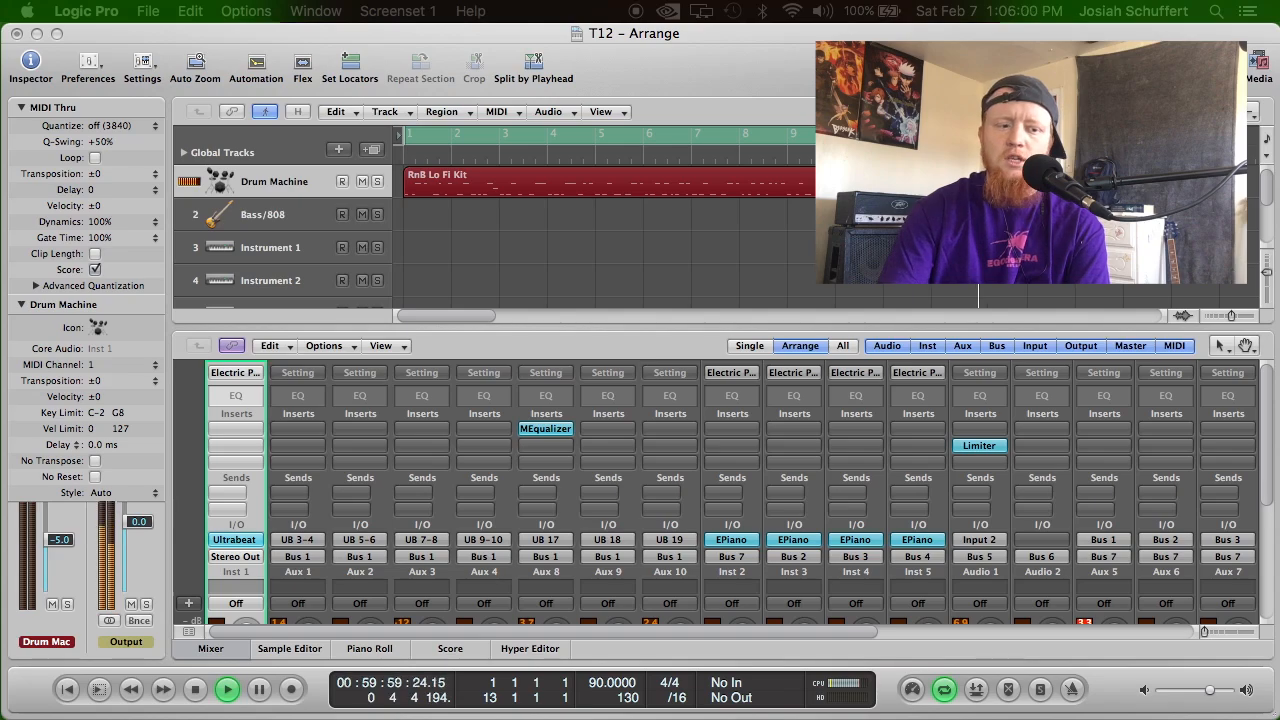
# Shape the Kick's lows in MEqualizer: cut band 1 about 9 dB near 40 Hz and boost band 2 about 5 dB near 75 Hz.
pyautogui.moveTo(206, 719); pyautogui.dragTo(733, 71)
pyautogui.moveTo(514, 392); pyautogui.dragTo(422, 441)
pyautogui.doubleClick(441, 392)
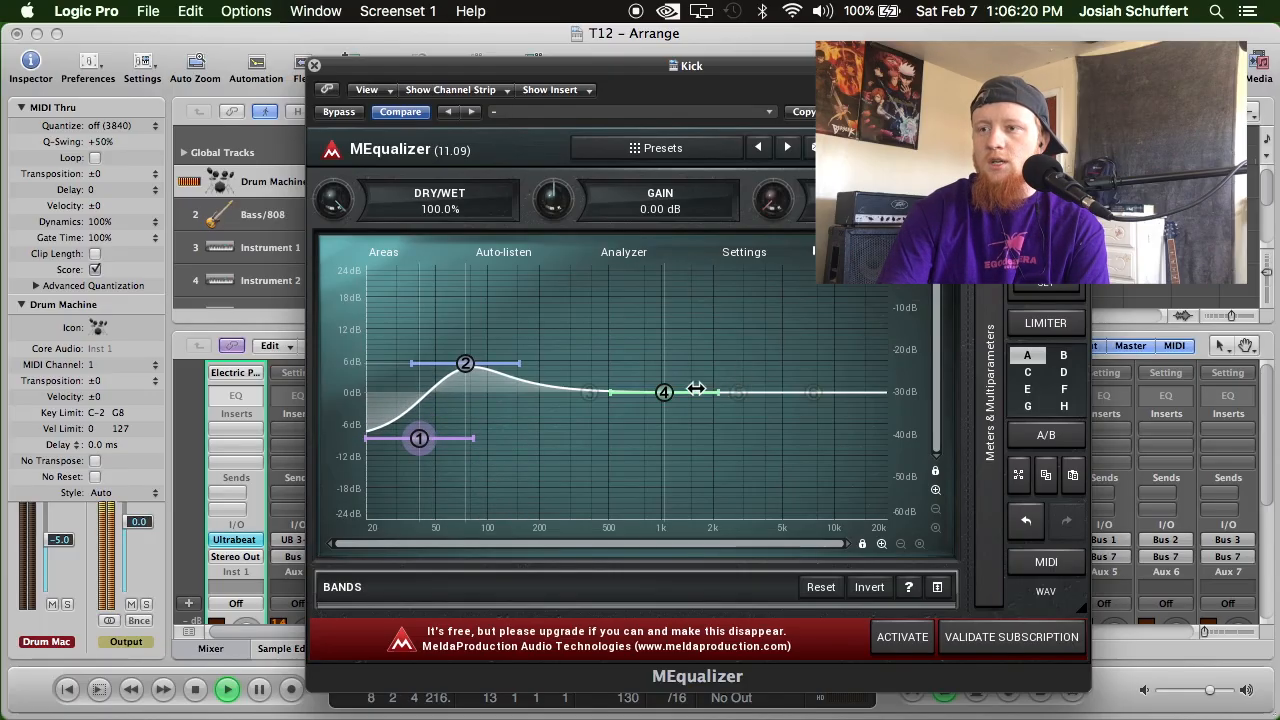
# Cut band 4 about 10 dB near 500 Hz, boost band 5 about 4 dB near 1.4 kHz, and cut band 6 about 19 dB near 5 kHz.
pyautogui.moveTo(667, 392); pyautogui.dragTo(609, 448)
pyautogui.moveTo(739, 391); pyautogui.dragTo(698, 369)
pyautogui.moveTo(814, 391); pyautogui.dragTo(777, 492)
pyautogui.moveTo(699, 367); pyautogui.dragTo(691, 366)
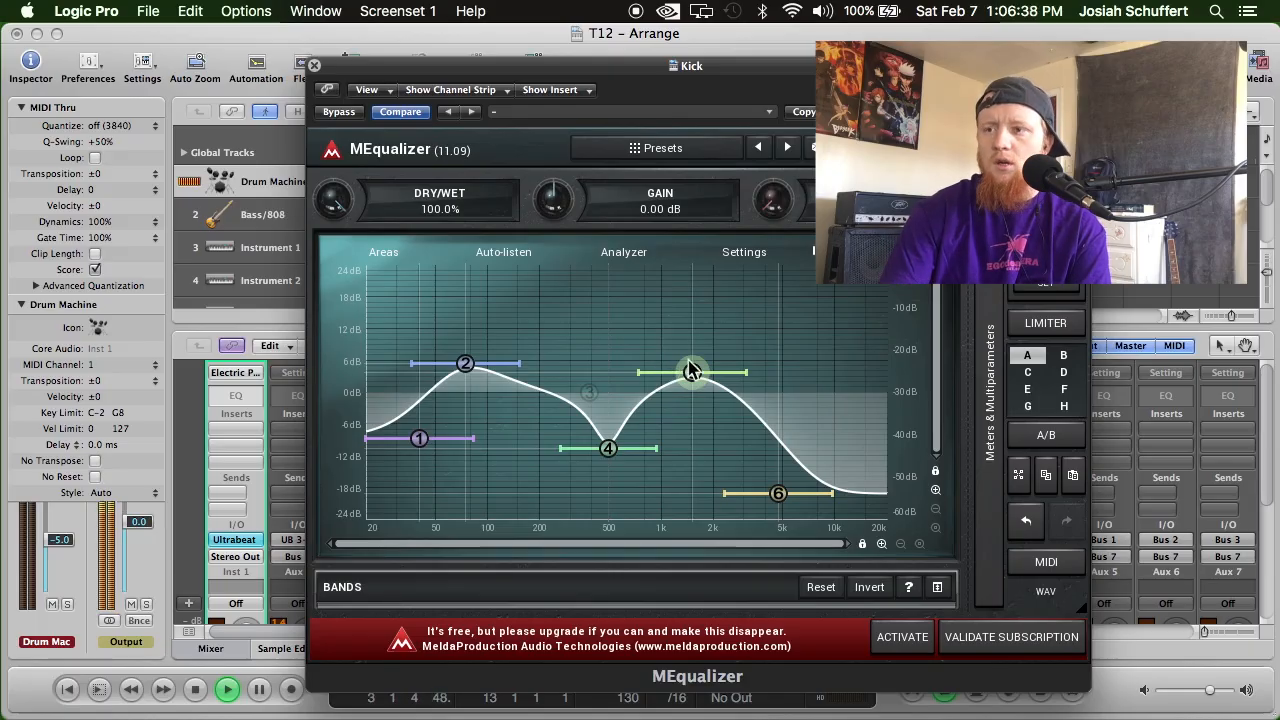
pyautogui.moveTo(694, 367); pyautogui.dragTo(688, 369)
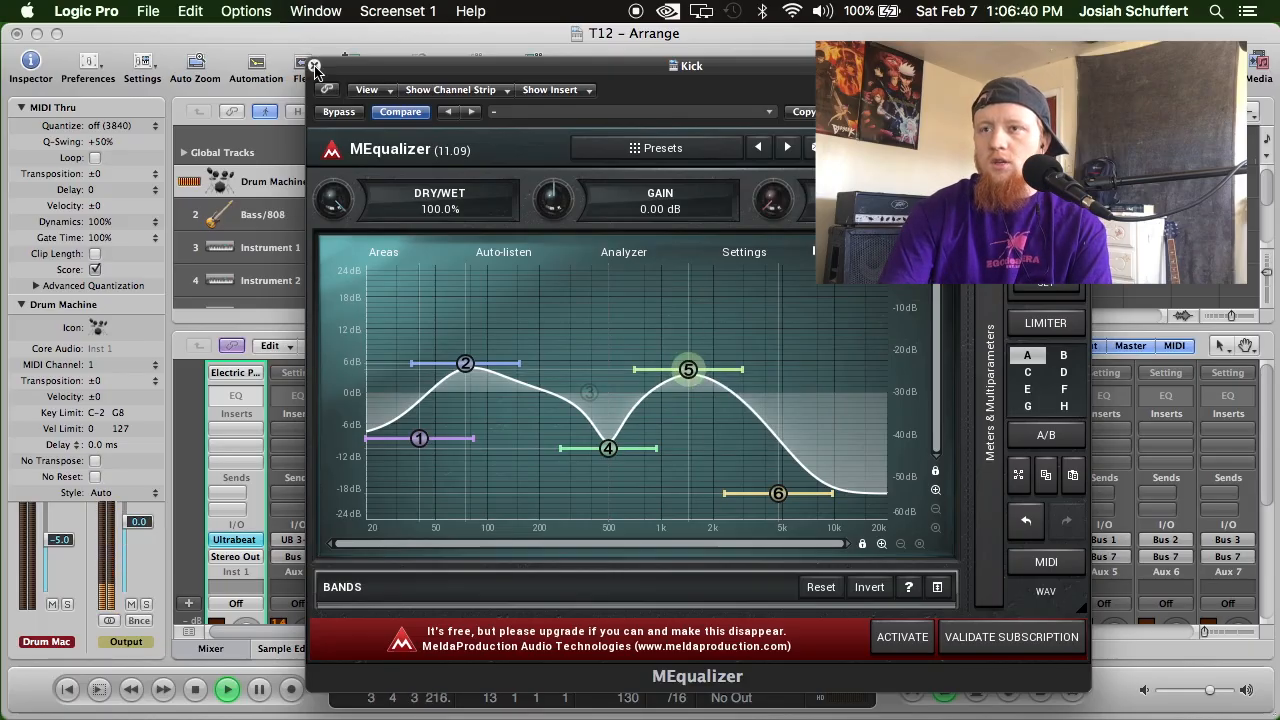
pyautogui.click(314, 66)
# Check the Kick channel's level, then reopen its MEqualizer and set the overall gain to -2.88 dB.
pyautogui.scroll(-5, 494, 500)
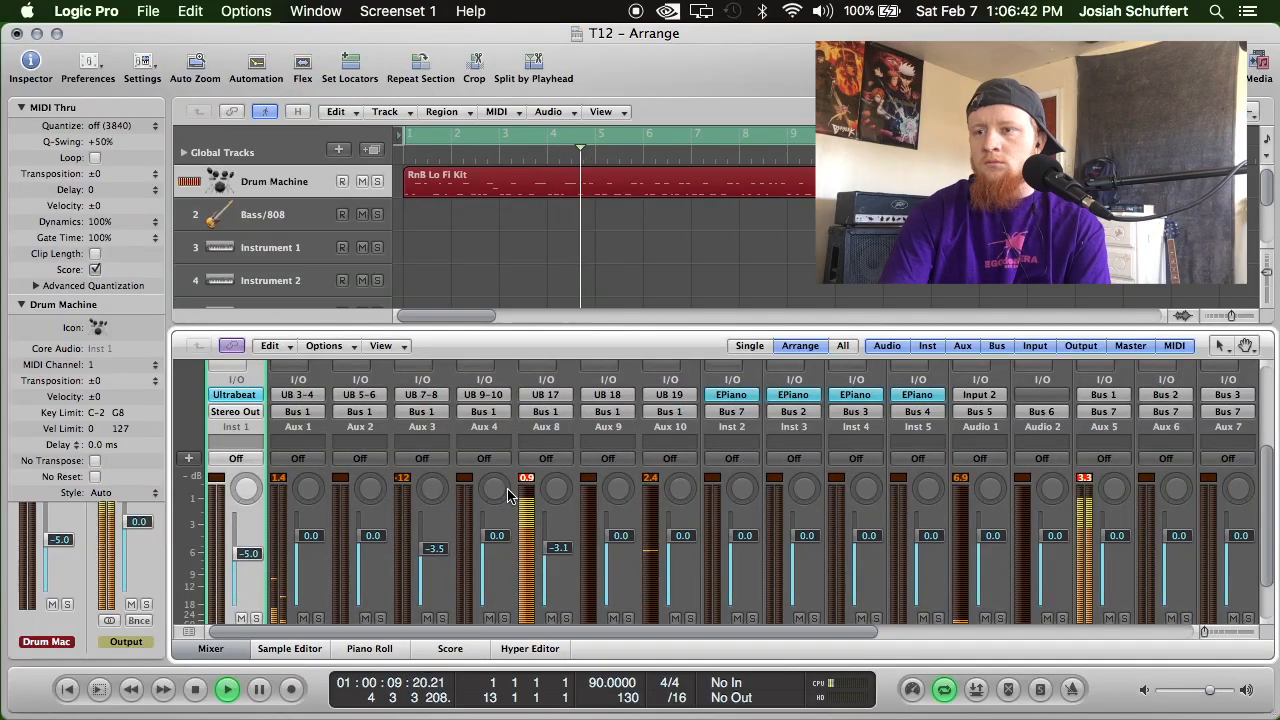
pyautogui.scroll(5, 508, 495)
pyautogui.click(544, 423)
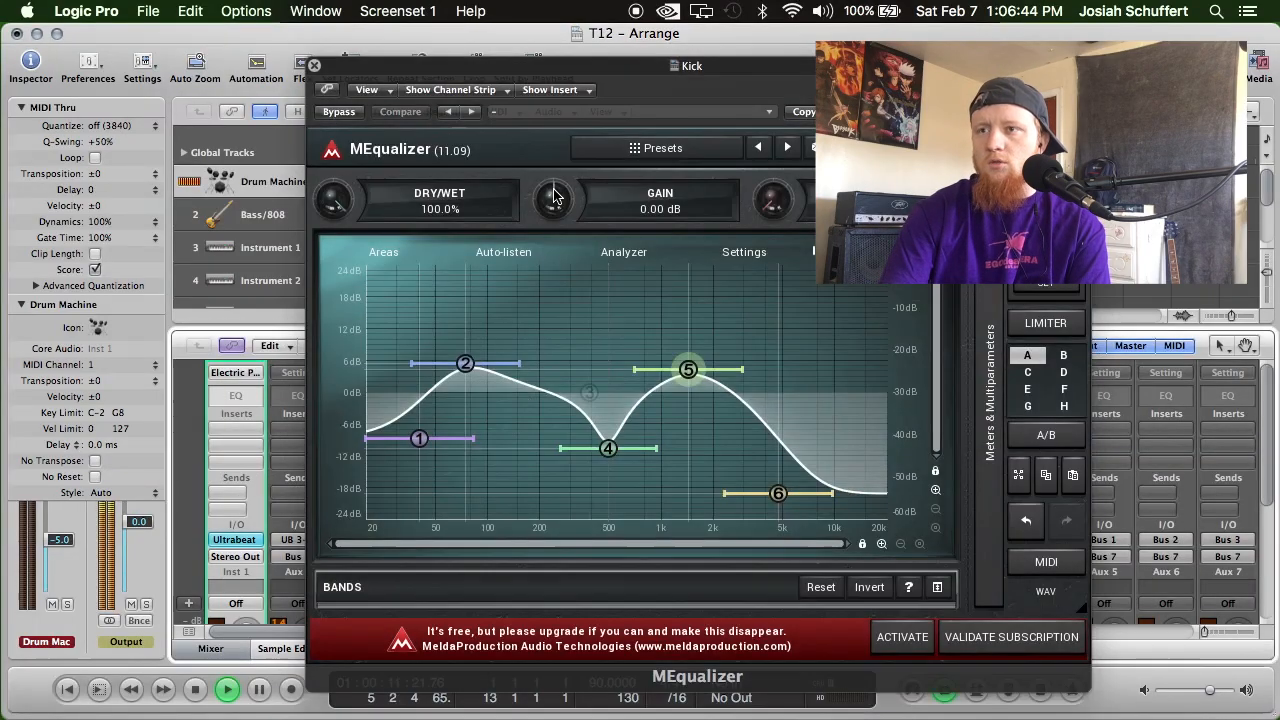
pyautogui.moveTo(556, 196); pyautogui.dragTo(556, 204)
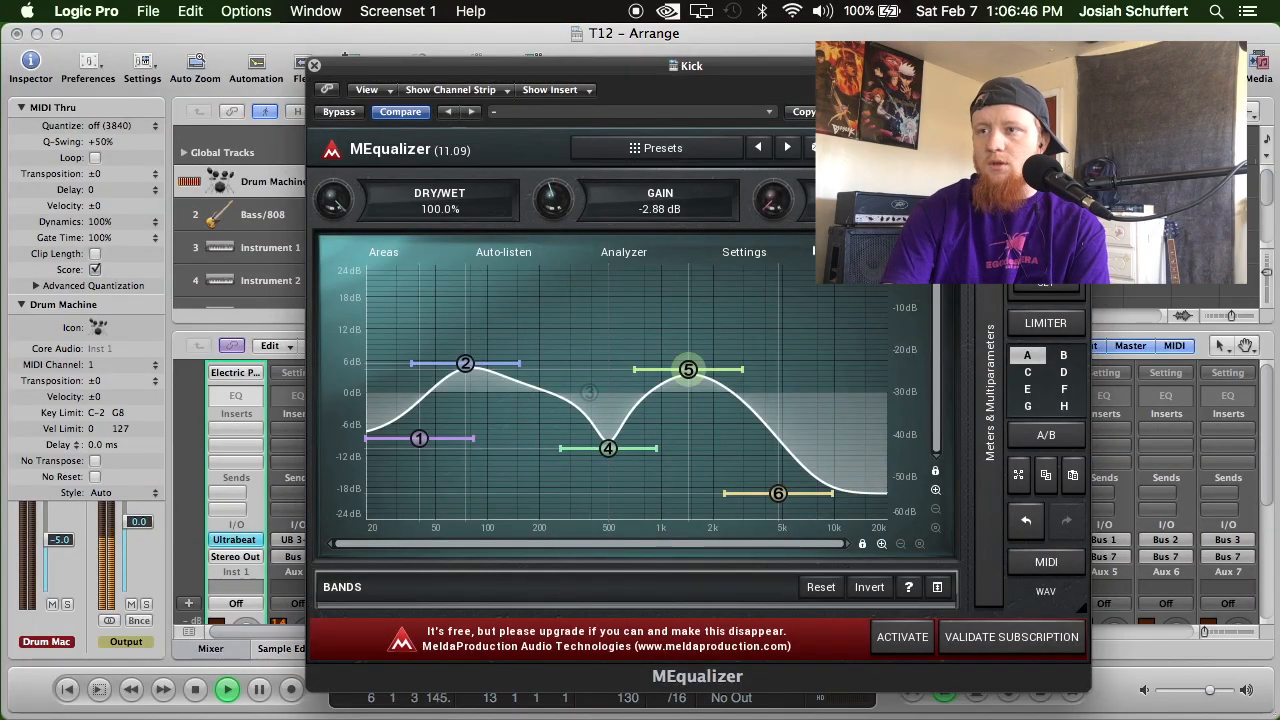
# Close the Kick's equalizer and insert MeldaProduction's MEqualizer in mono on the Snare channel's first insert slot.
pyautogui.click(314, 66)
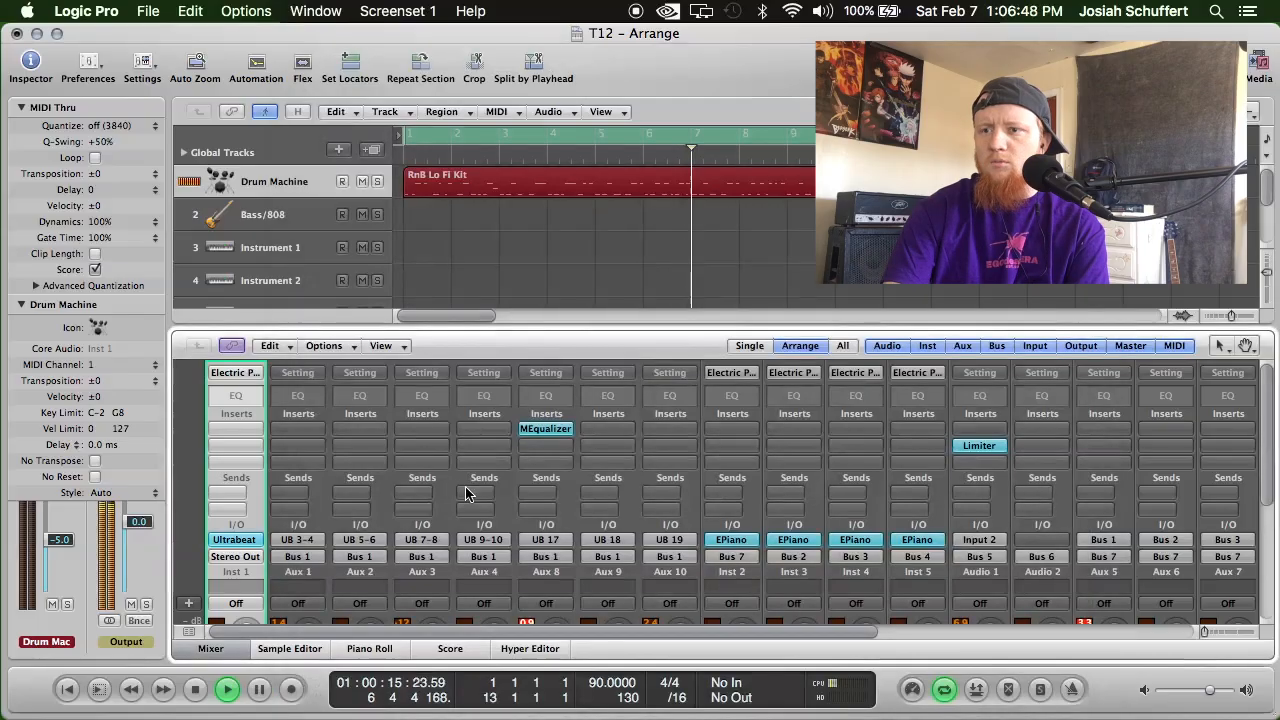
pyautogui.scroll(-5, 520, 480)
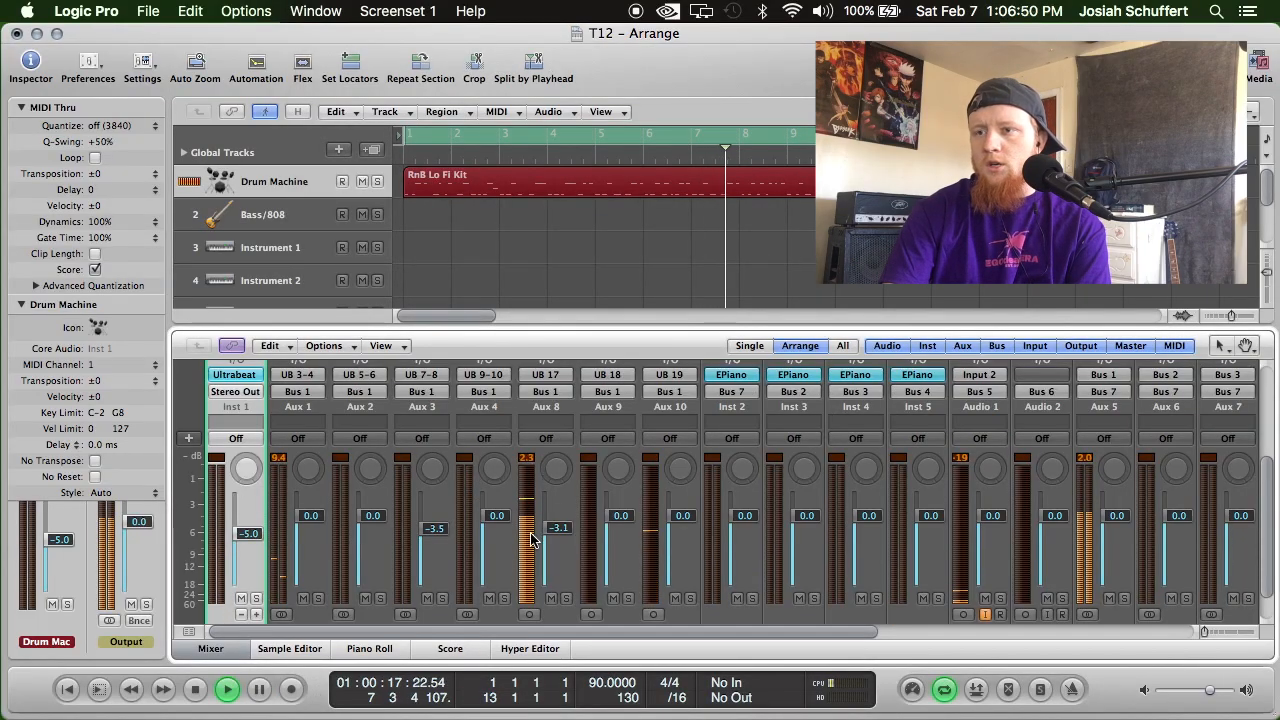
pyautogui.scroll(5, 530, 520)
pyautogui.click(666, 429)
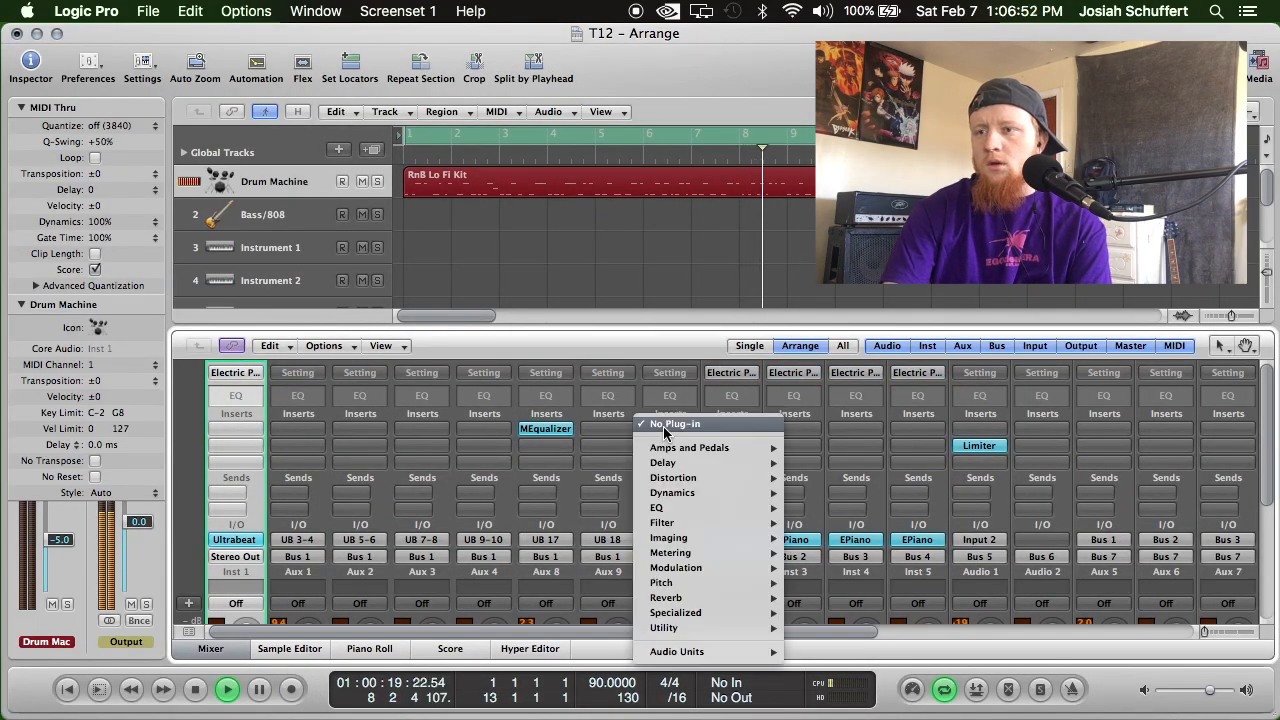
pyautogui.moveTo(735, 663)
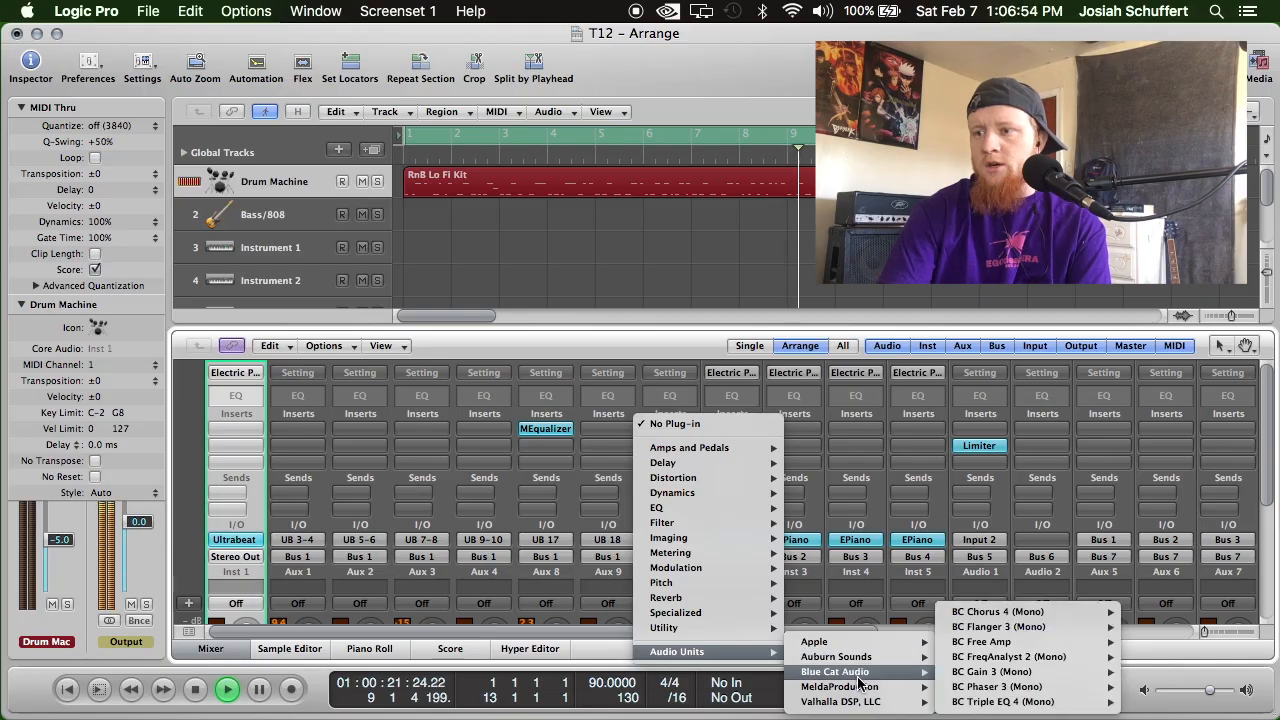
pyautogui.moveTo(921, 690)
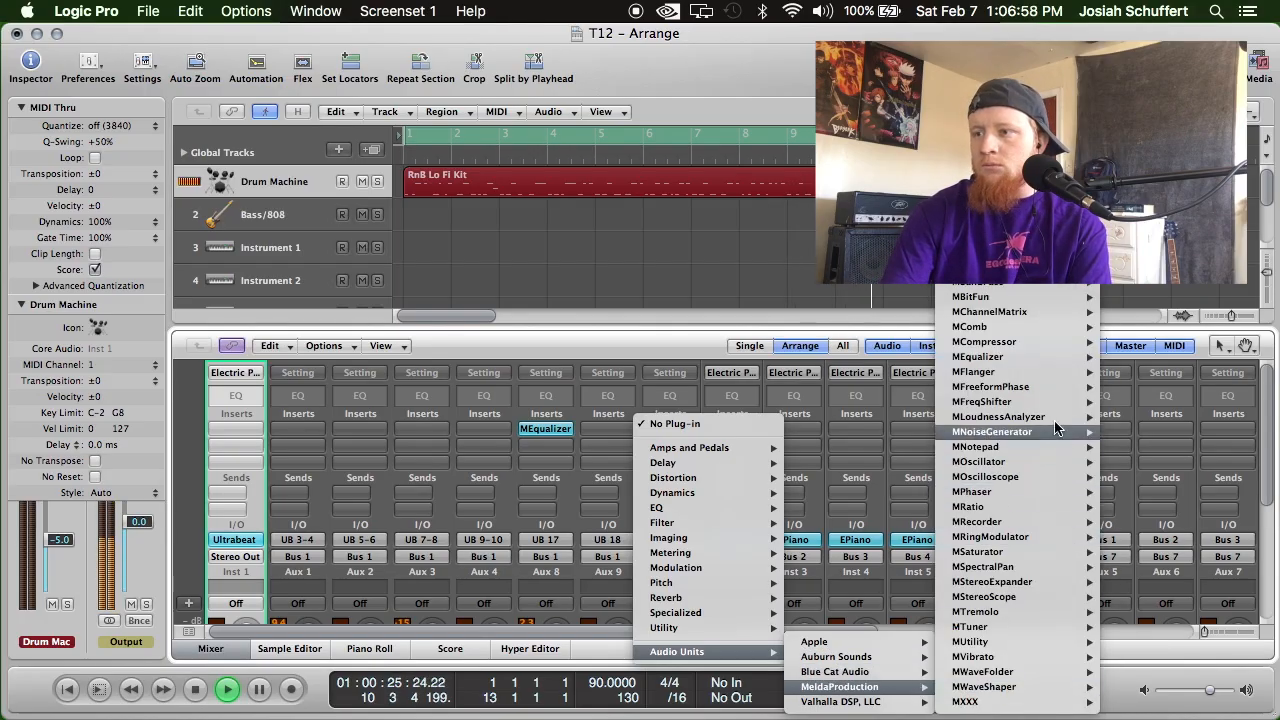
pyautogui.moveTo(1048, 396)
pyautogui.moveTo(1063, 355)
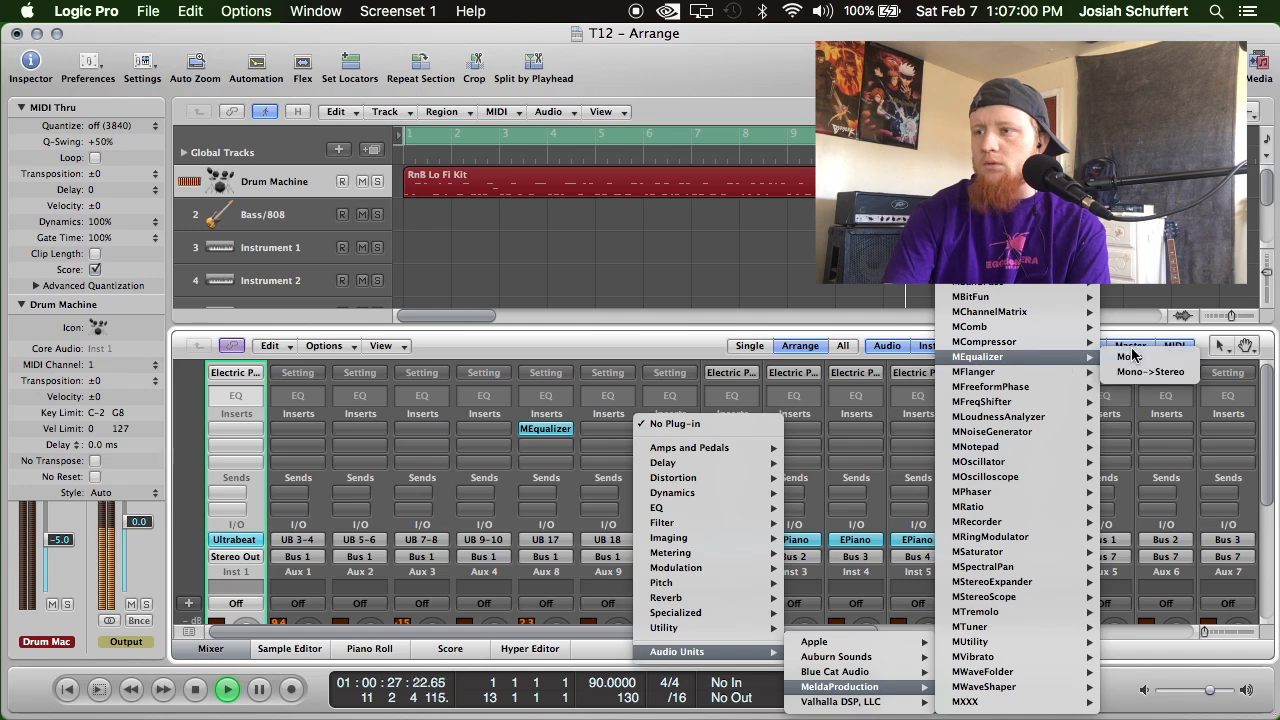
pyautogui.click(1140, 358)
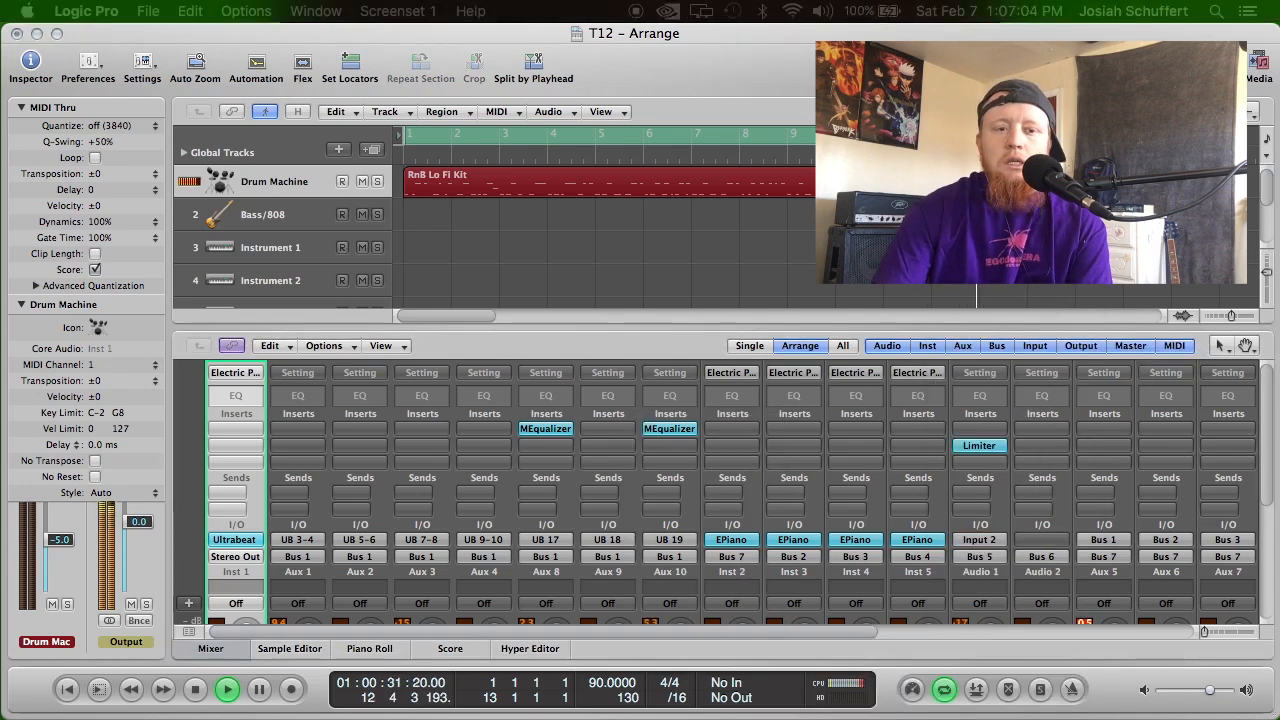
pyautogui.moveTo(455, 719); pyautogui.dragTo(669, 117)
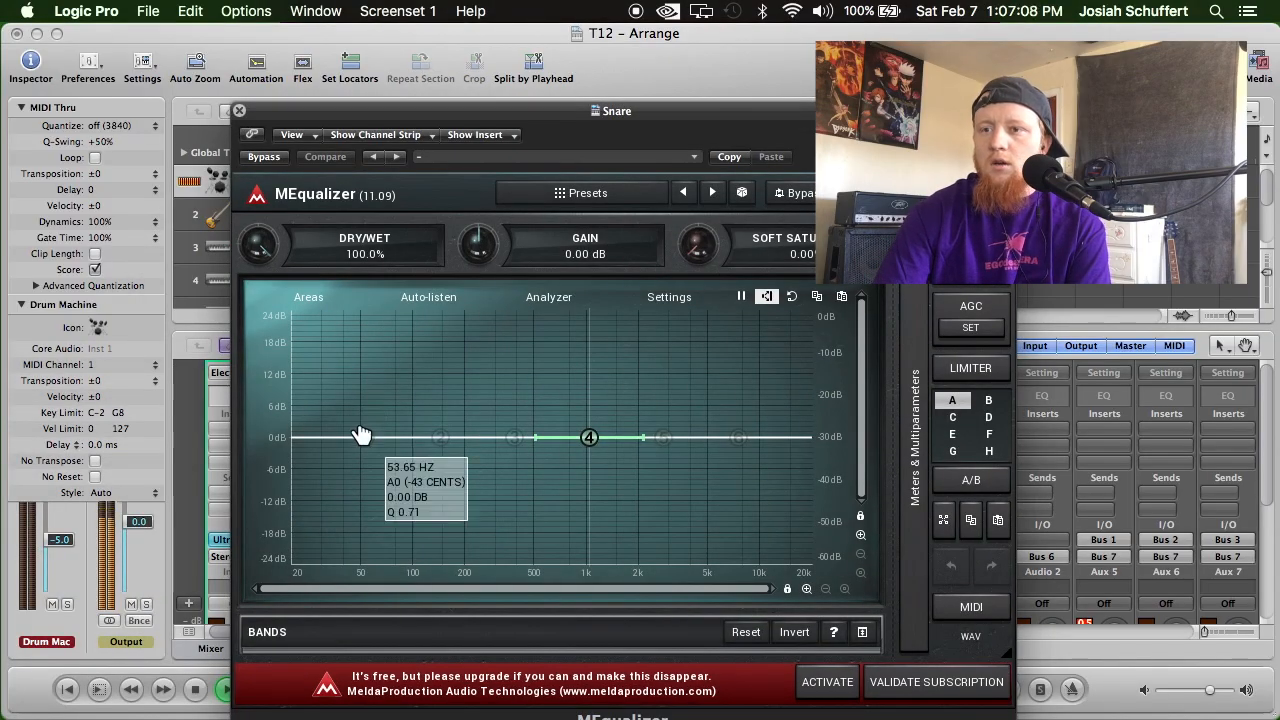
# Enable band 1 near 50 Hz in the Snare's MEqualizer and reposition the plug-in window so its whole curve is accessible.
pyautogui.click(365, 437)
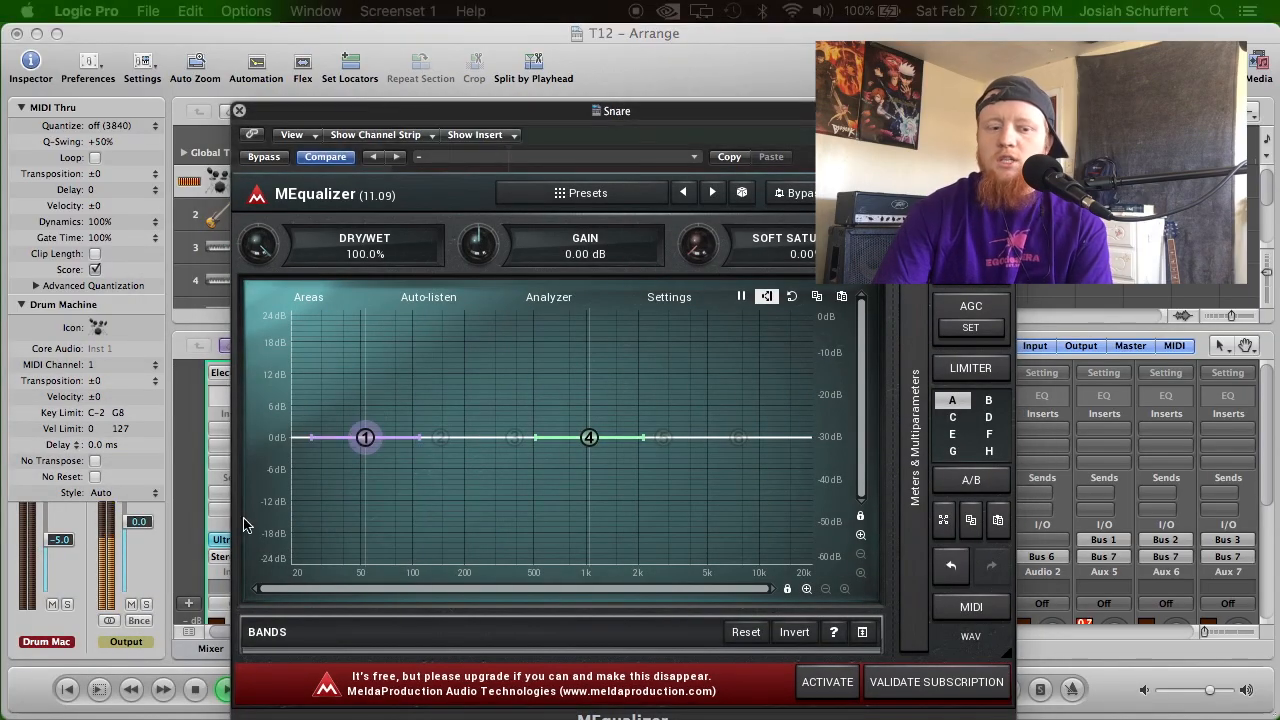
pyautogui.doubleClick(366, 441)
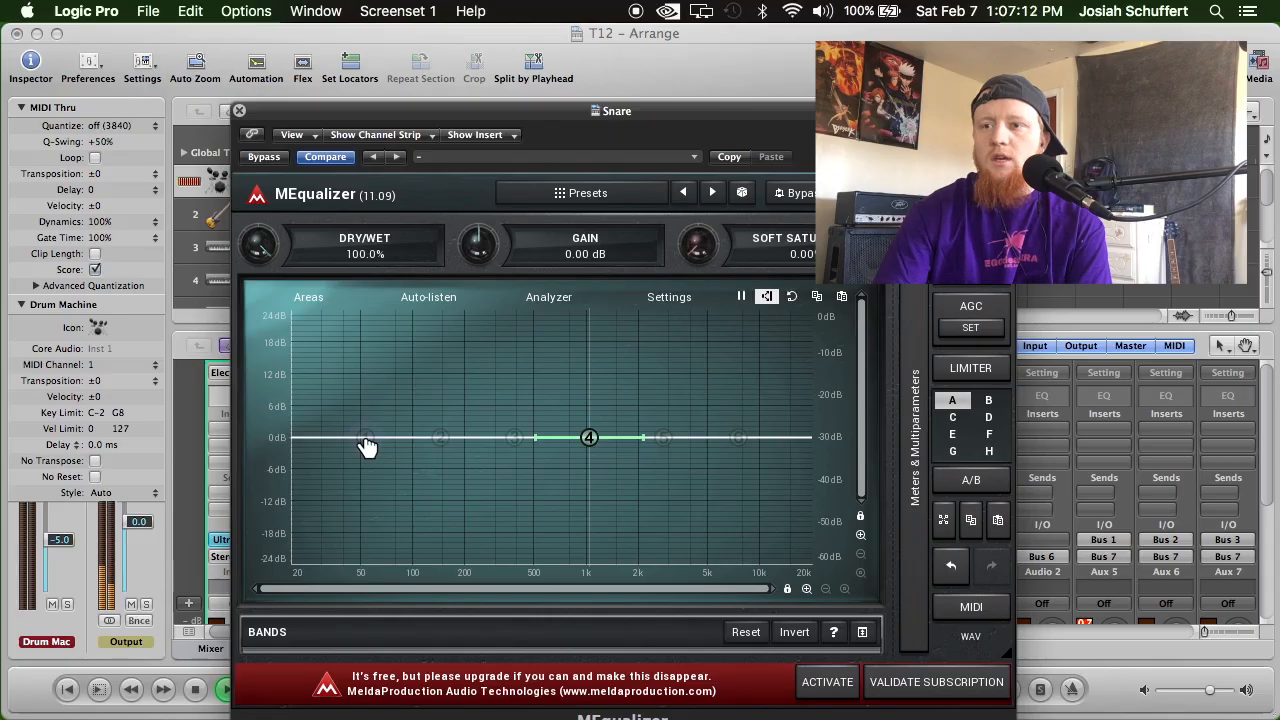
pyautogui.doubleClick(366, 441)
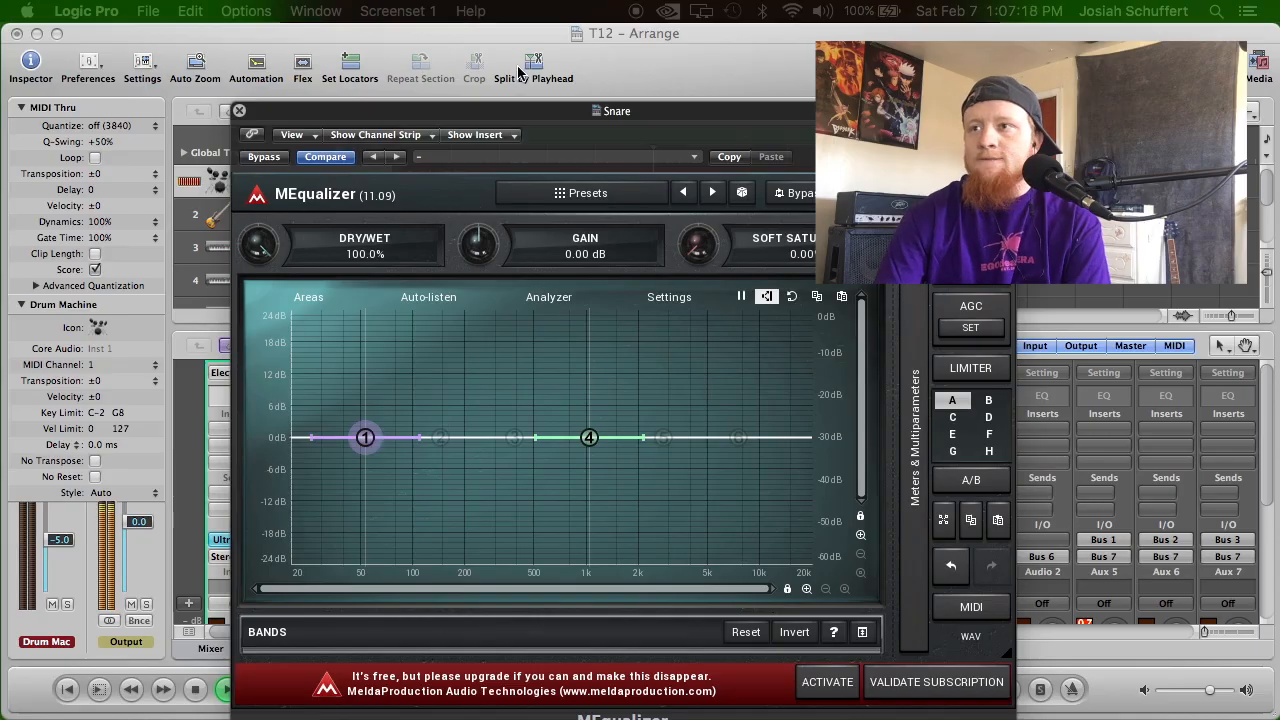
pyautogui.moveTo(514, 109); pyautogui.dragTo(910, 142)
pyautogui.moveTo(761, 474); pyautogui.dragTo(758, 482)
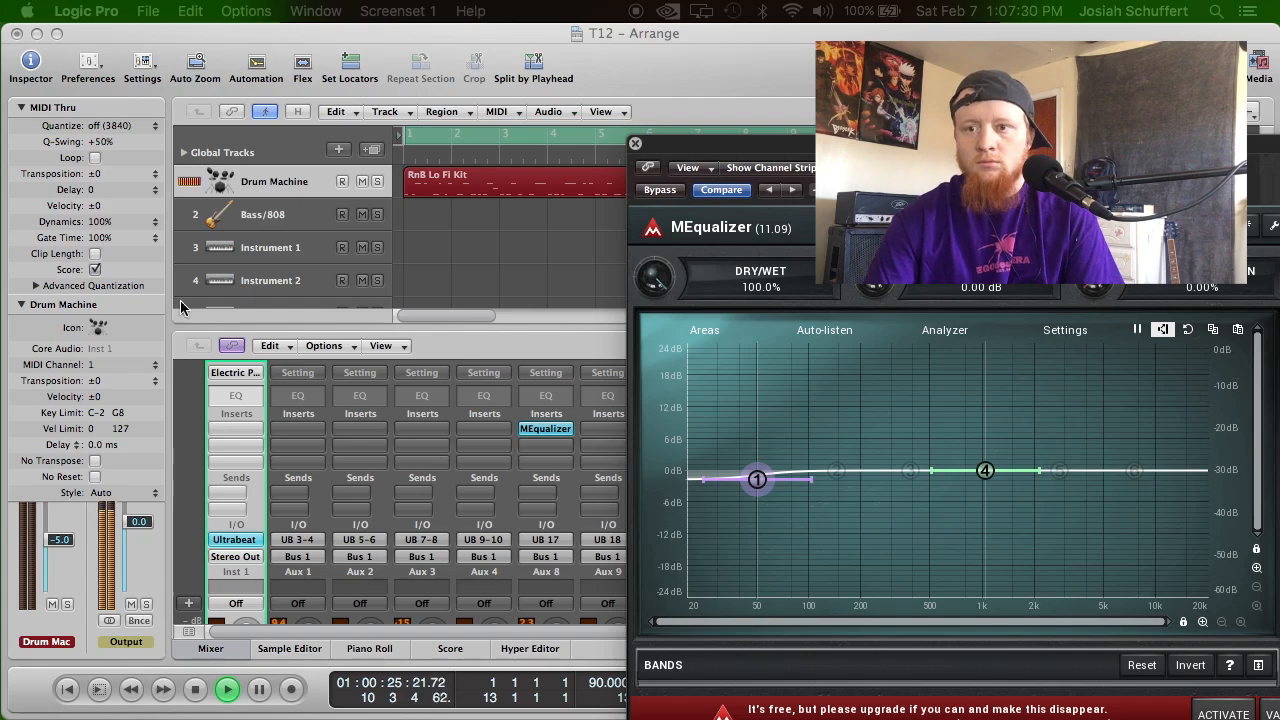
pyautogui.moveTo(143, 27)
pyautogui.mouseDown()
pyautogui.moveTo(415, 27)
pyautogui.moveTo(148, 35)
pyautogui.mouseUp()
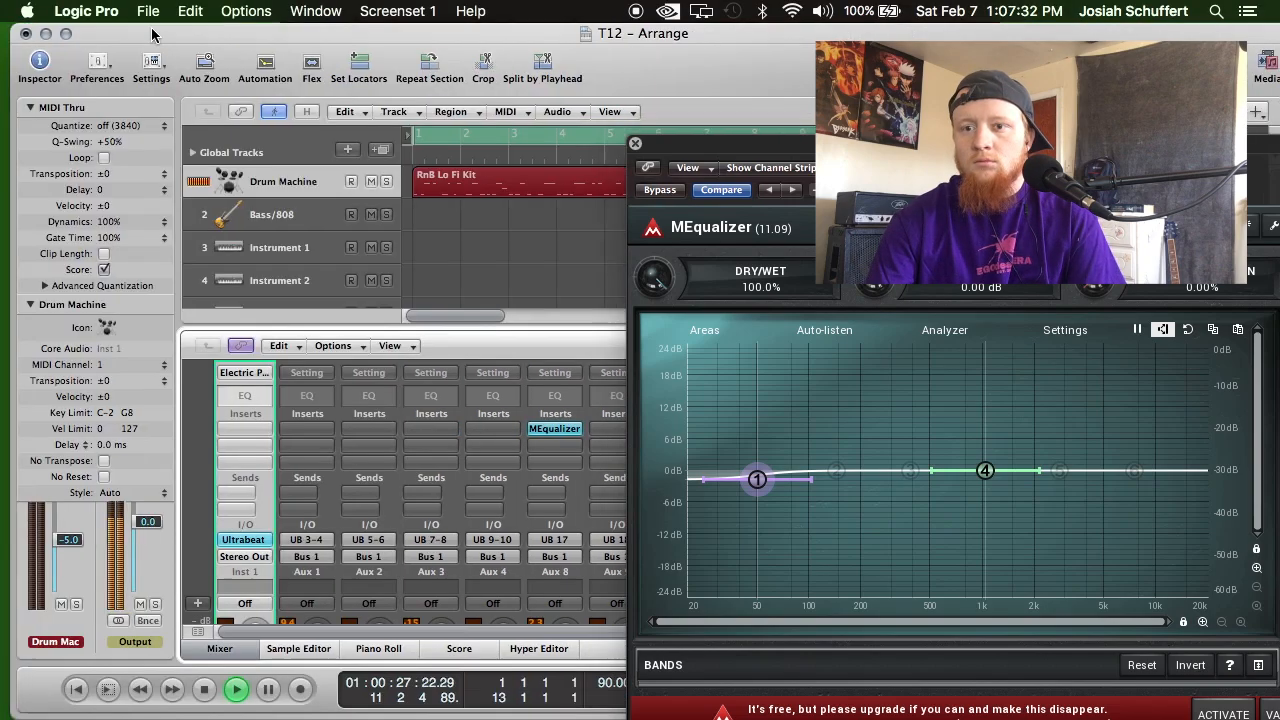
pyautogui.moveTo(896, 150); pyautogui.dragTo(566, 114)
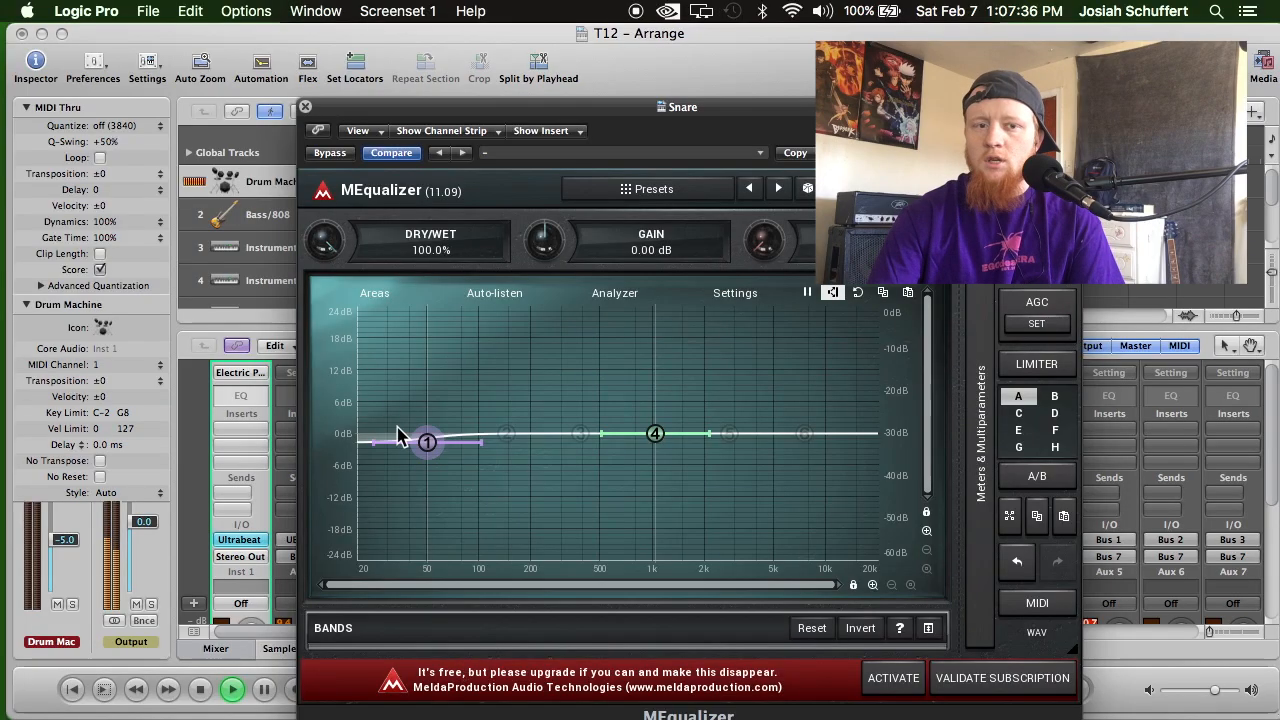
# Cut the Snare's band 1 by 24 dB near 122 Hz and boost band 4 about 3.5 dB near 310 Hz.
pyautogui.moveTo(427, 442); pyautogui.dragTo(507, 563)
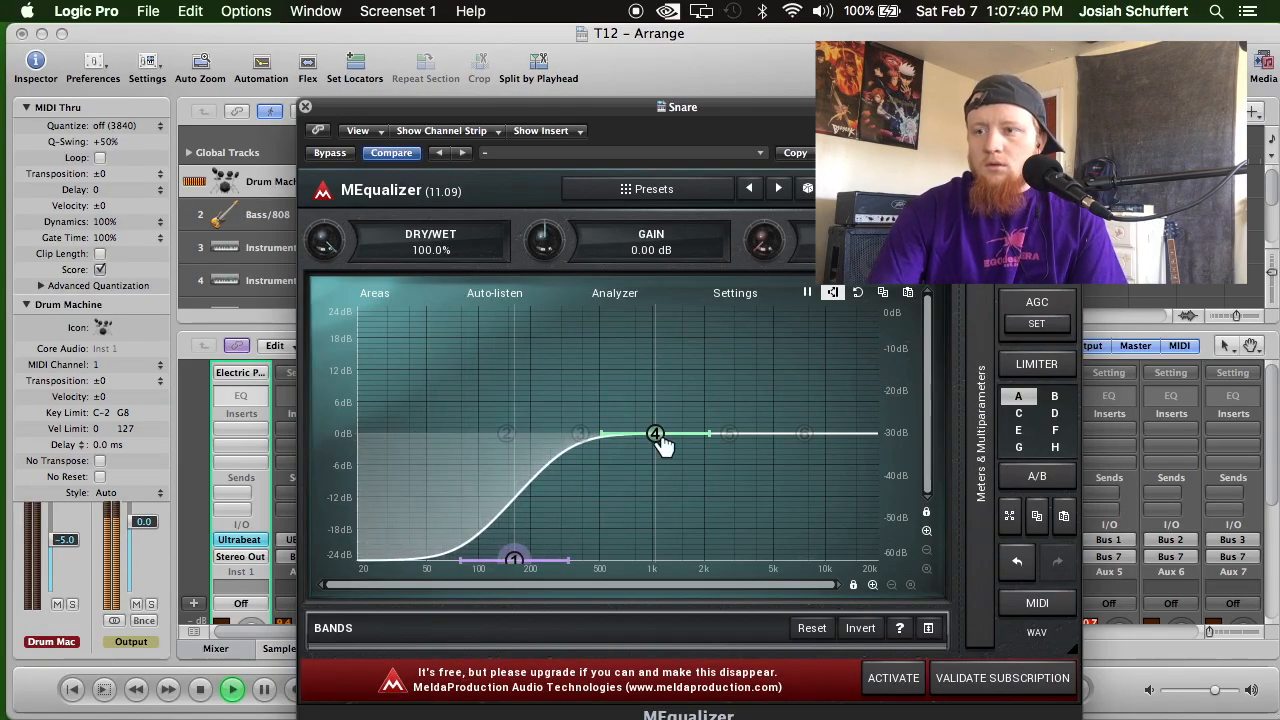
pyautogui.moveTo(654, 433); pyautogui.dragTo(587, 408)
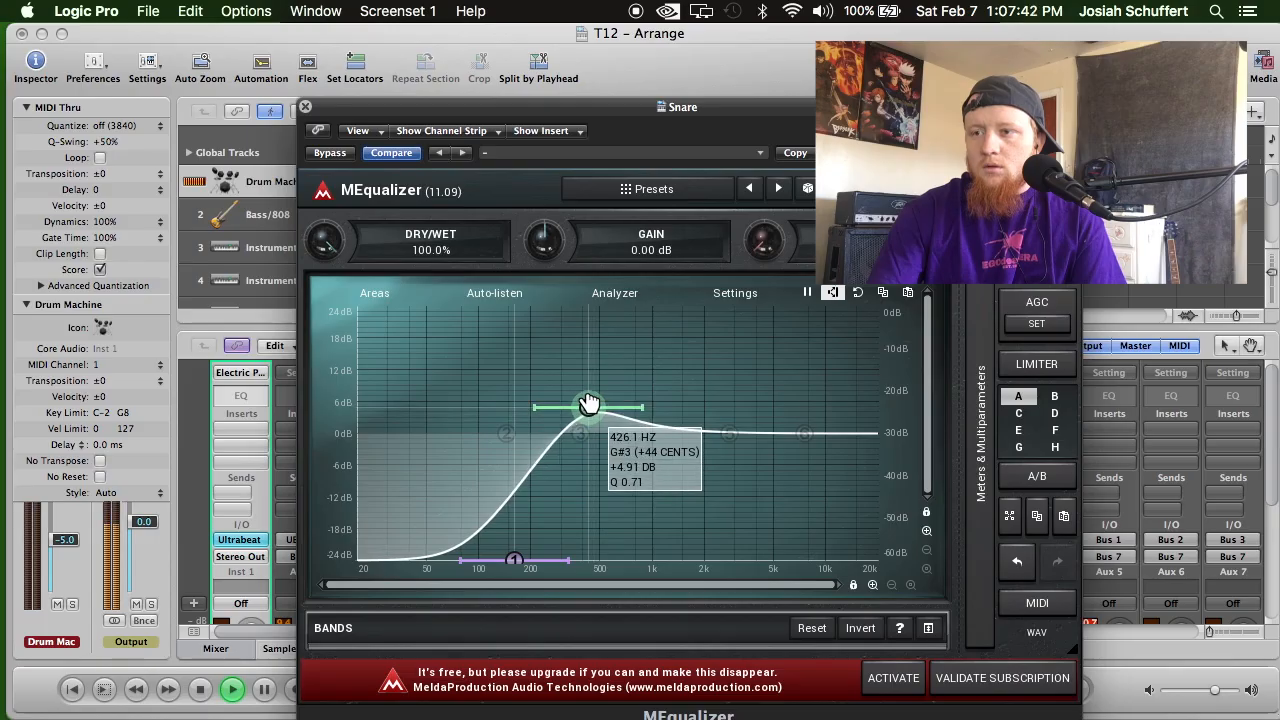
pyautogui.moveTo(513, 559); pyautogui.dragTo(492, 557)
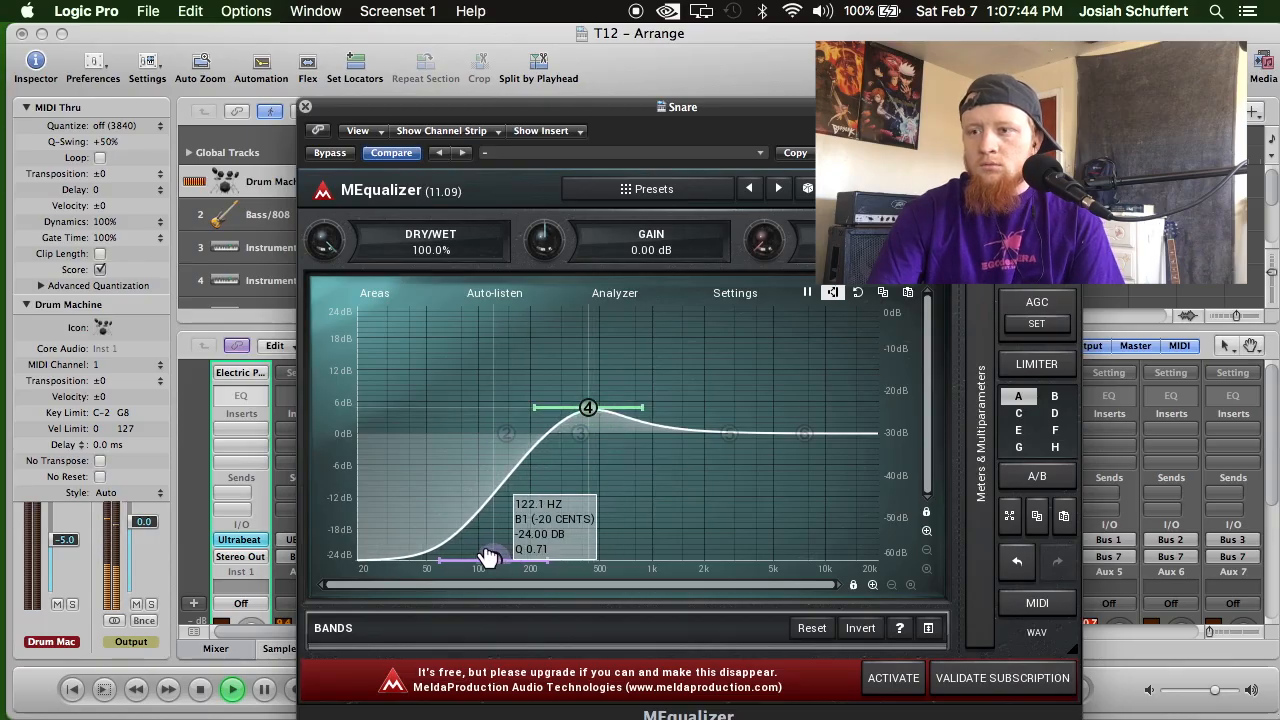
pyautogui.moveTo(586, 406)
pyautogui.mouseDown()
pyautogui.moveTo(551, 403)
pyautogui.moveTo(581, 403)
pyautogui.mouseUp()
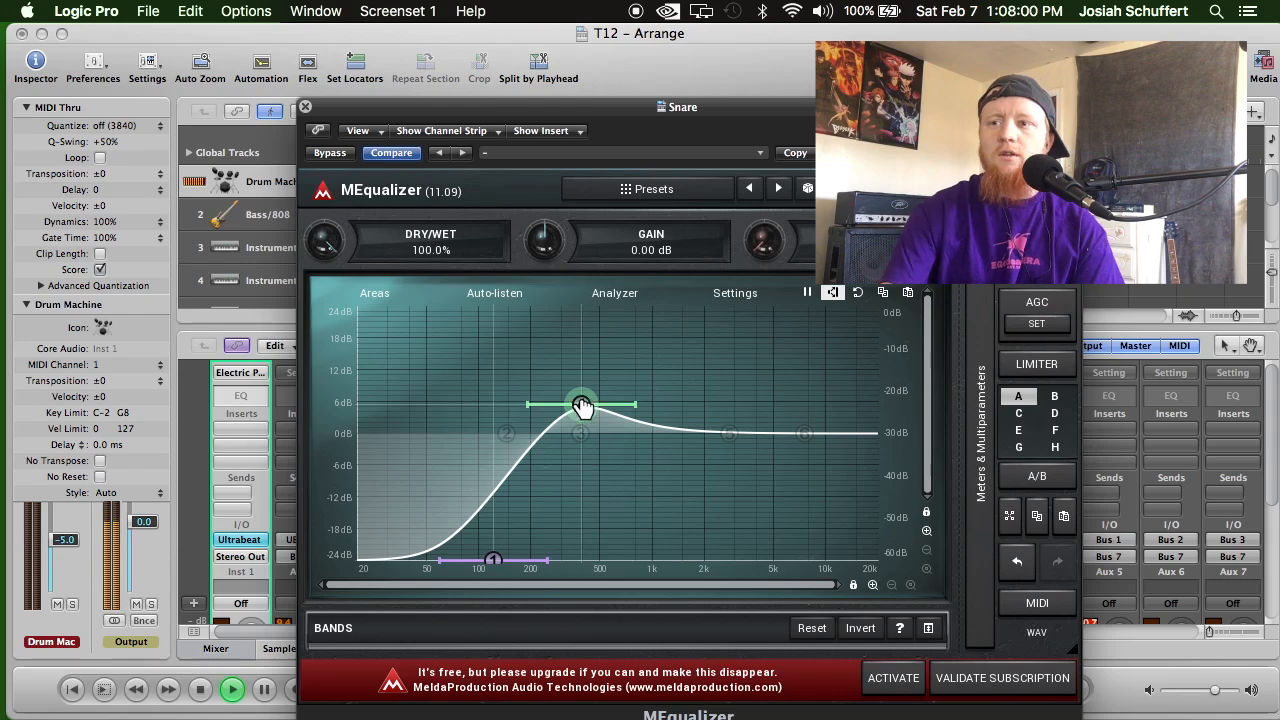
pyautogui.moveTo(581, 403); pyautogui.dragTo(566, 416)
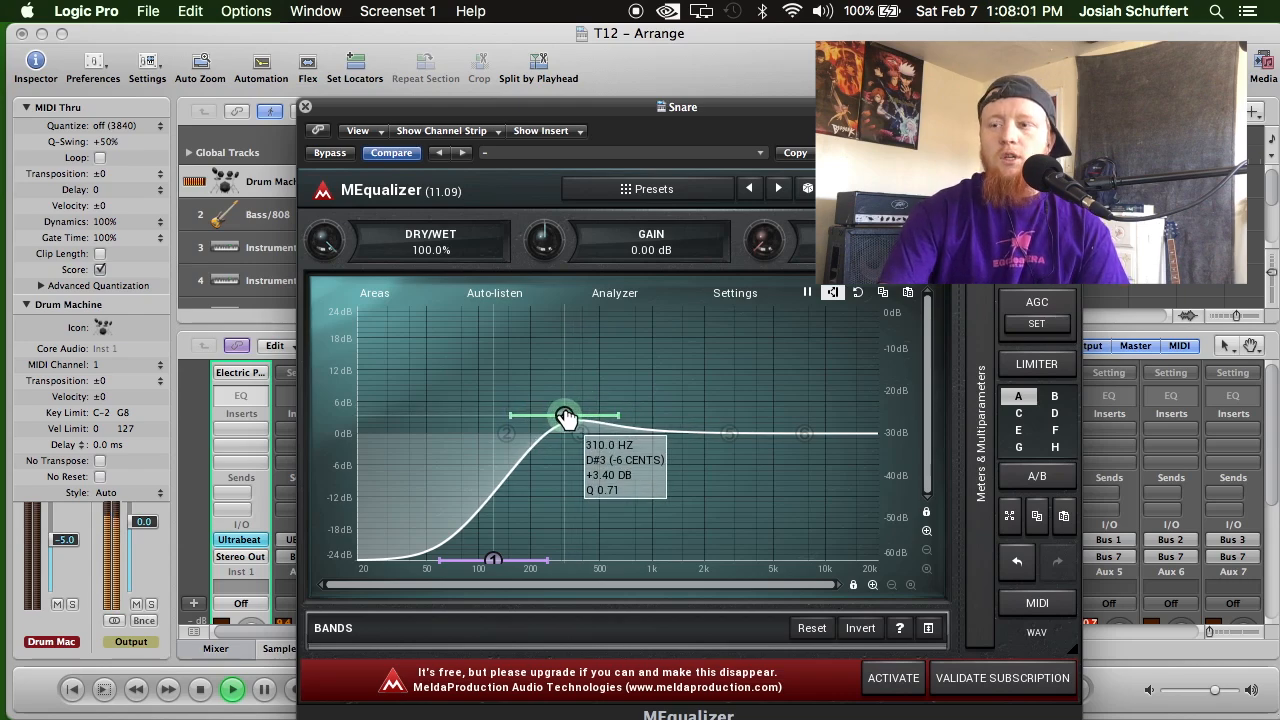
# Enable bands 5 and 6, cutting band 5 about 6 dB near 1.5 kHz and boosting band 6 about 6 dB near 3 kHz, and close the equalizer.
pyautogui.doubleClick(802, 427)
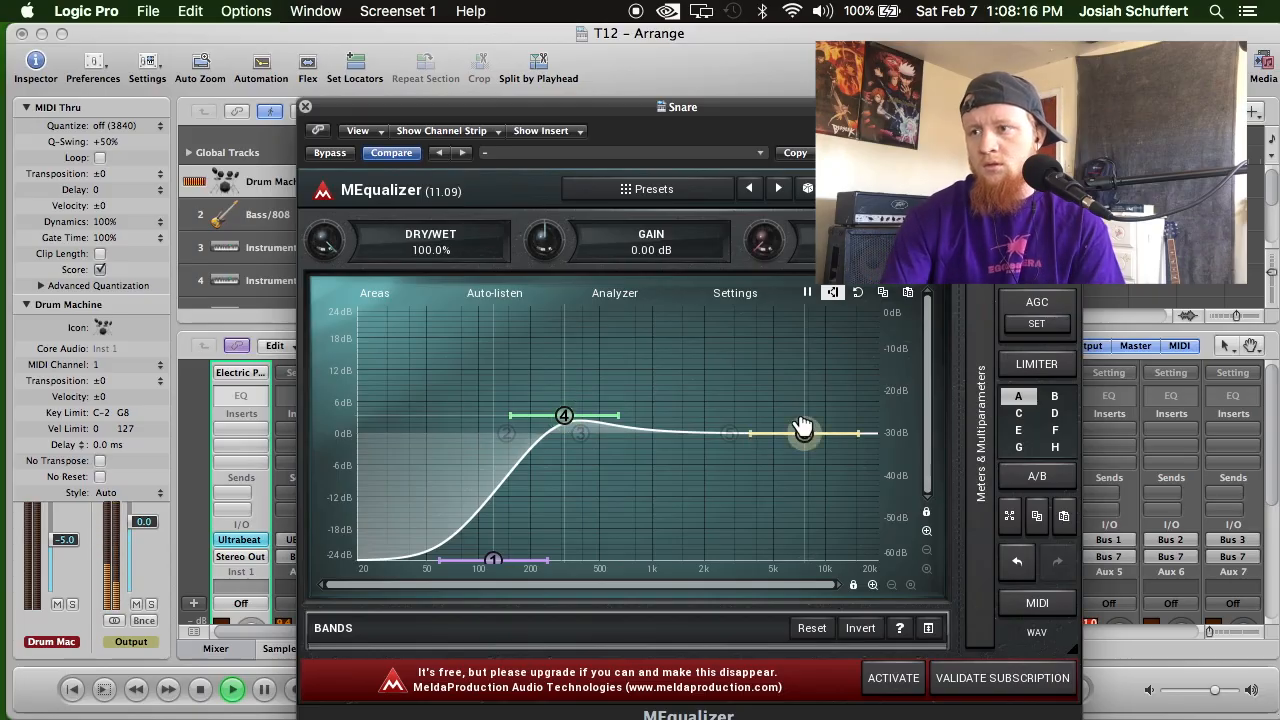
pyautogui.moveTo(803, 428); pyautogui.dragTo(695, 470)
pyautogui.doubleClick(731, 428)
pyautogui.moveTo(755, 399); pyautogui.dragTo(738, 398)
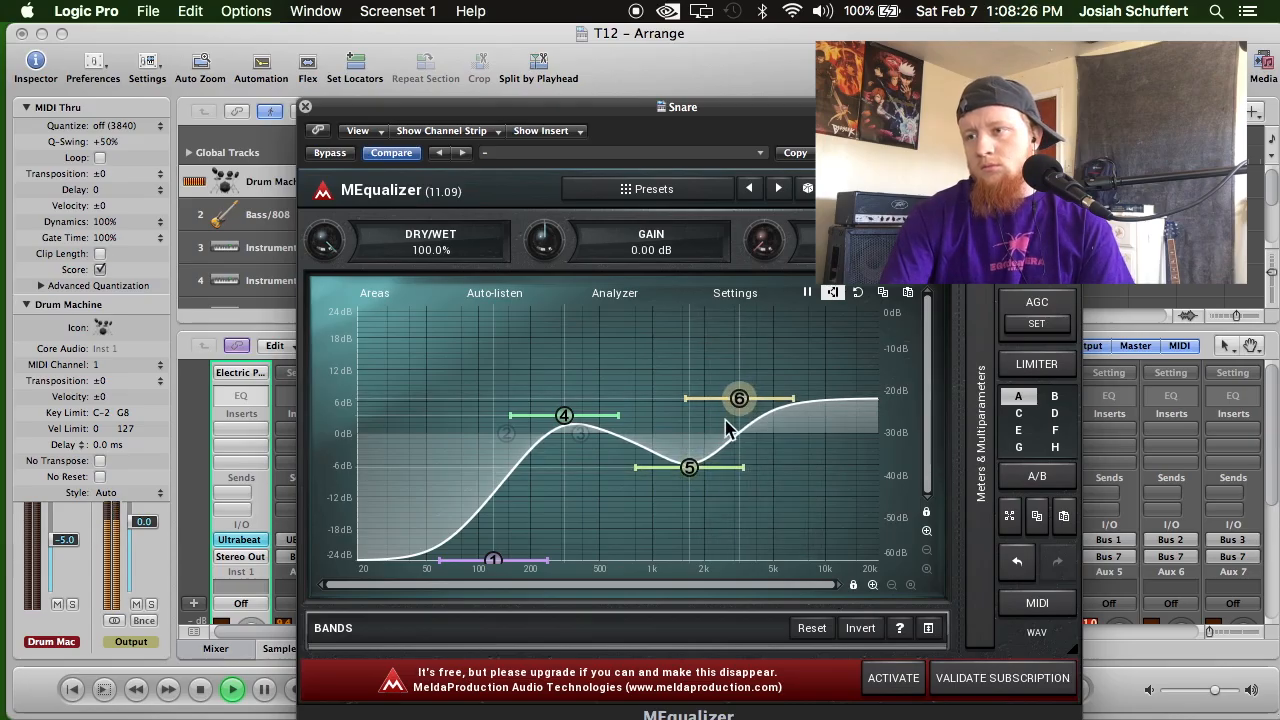
pyautogui.moveTo(689, 467); pyautogui.dragTo(684, 465)
pyautogui.moveTo(558, 413); pyautogui.dragTo(570, 413)
pyautogui.moveTo(738, 398); pyautogui.dragTo(737, 400)
pyautogui.moveTo(567, 412); pyautogui.dragTo(568, 415)
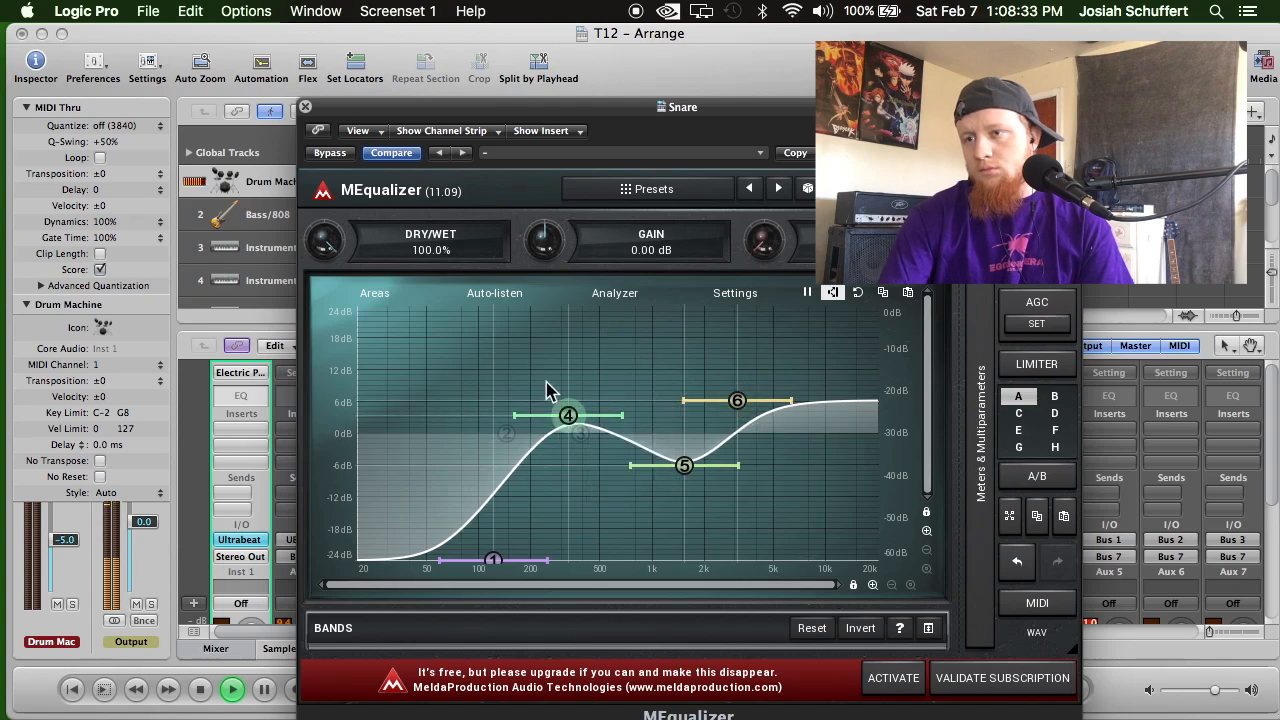
pyautogui.click(305, 106)
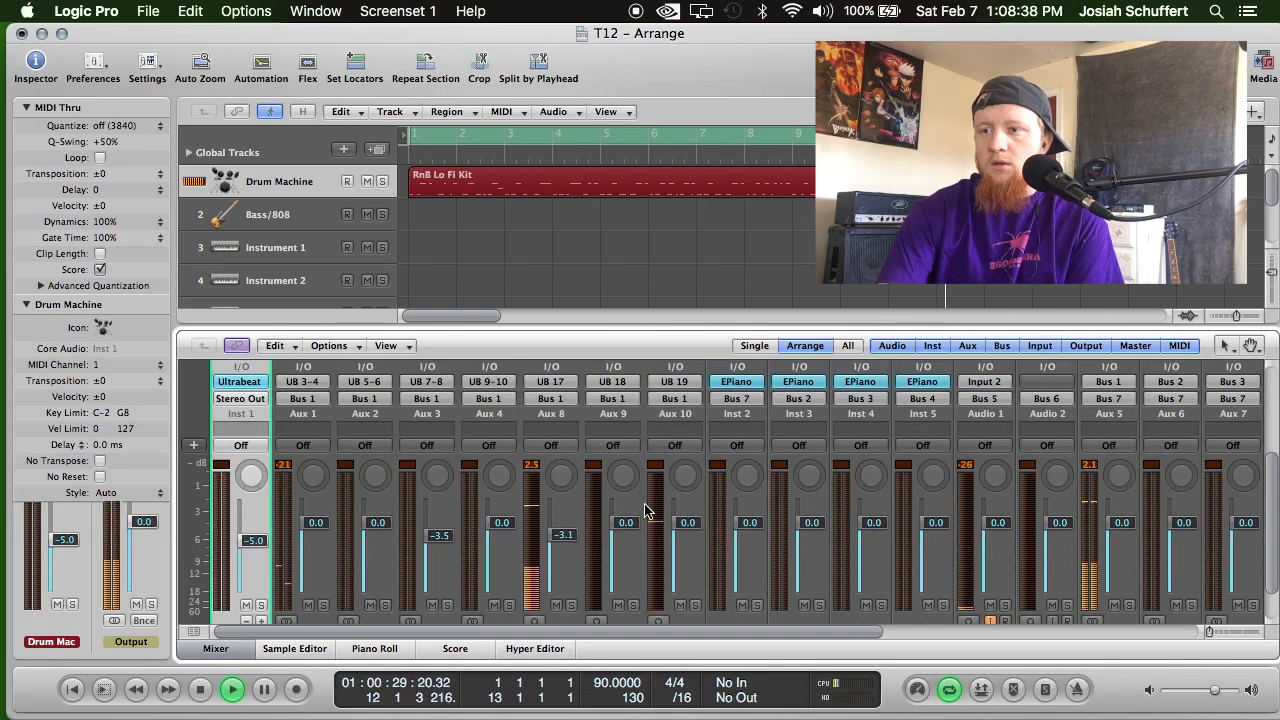
# Check the drum channel levels and insert MeldaProduction's MSaturator as Mono->Stereo on the Snare channel's second insert slot.
pyautogui.scroll(5, 672, 470)
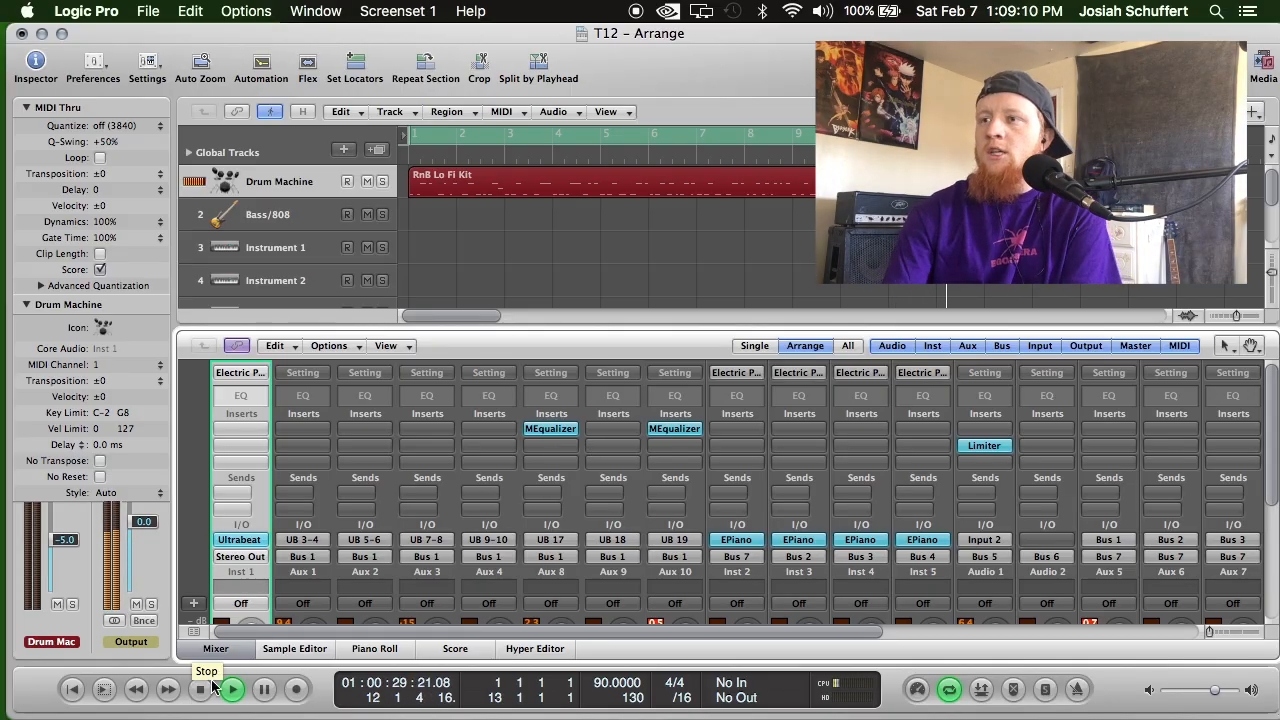
pyautogui.scroll(-5, 578, 488)
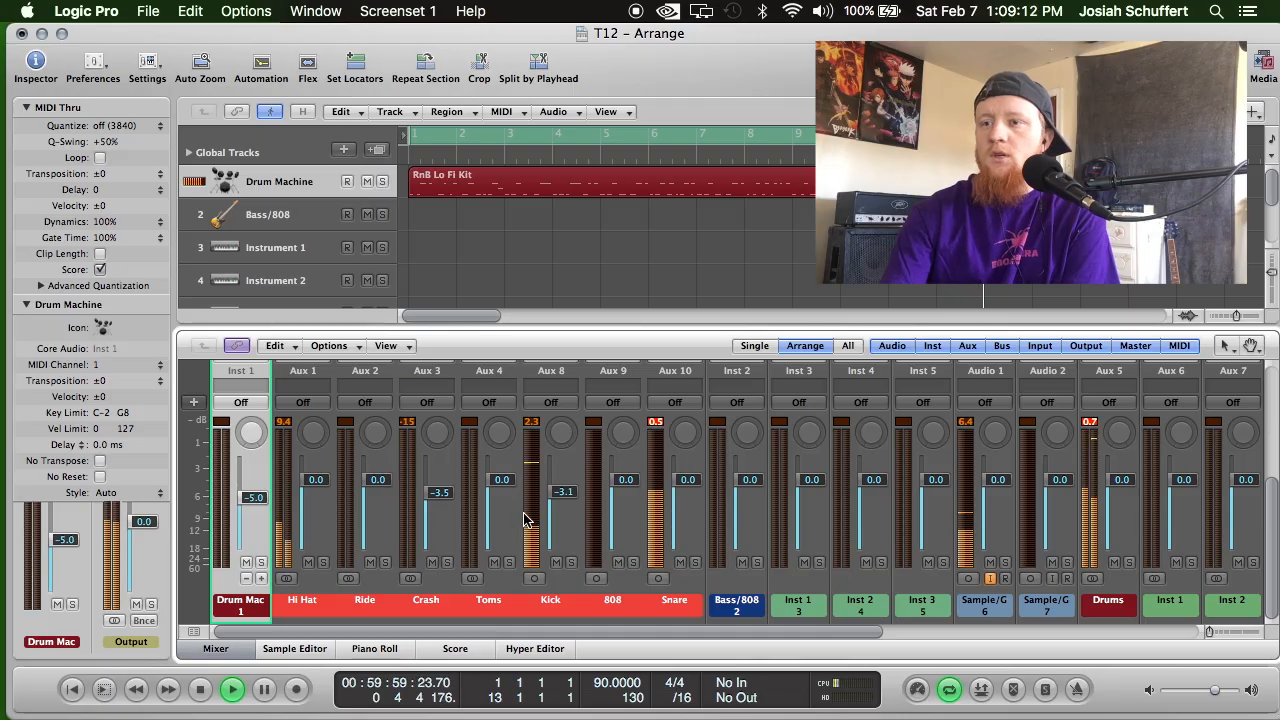
pyautogui.scroll(5, 515, 535)
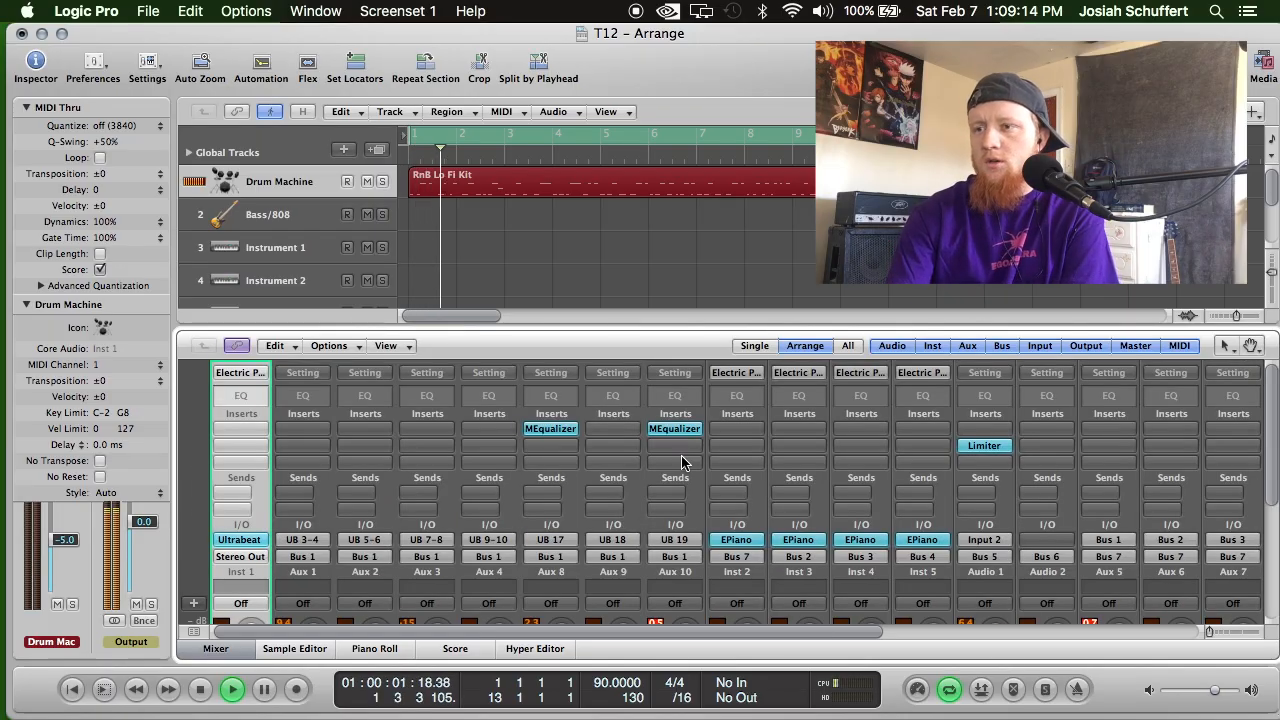
pyautogui.scroll(-5, 690, 470)
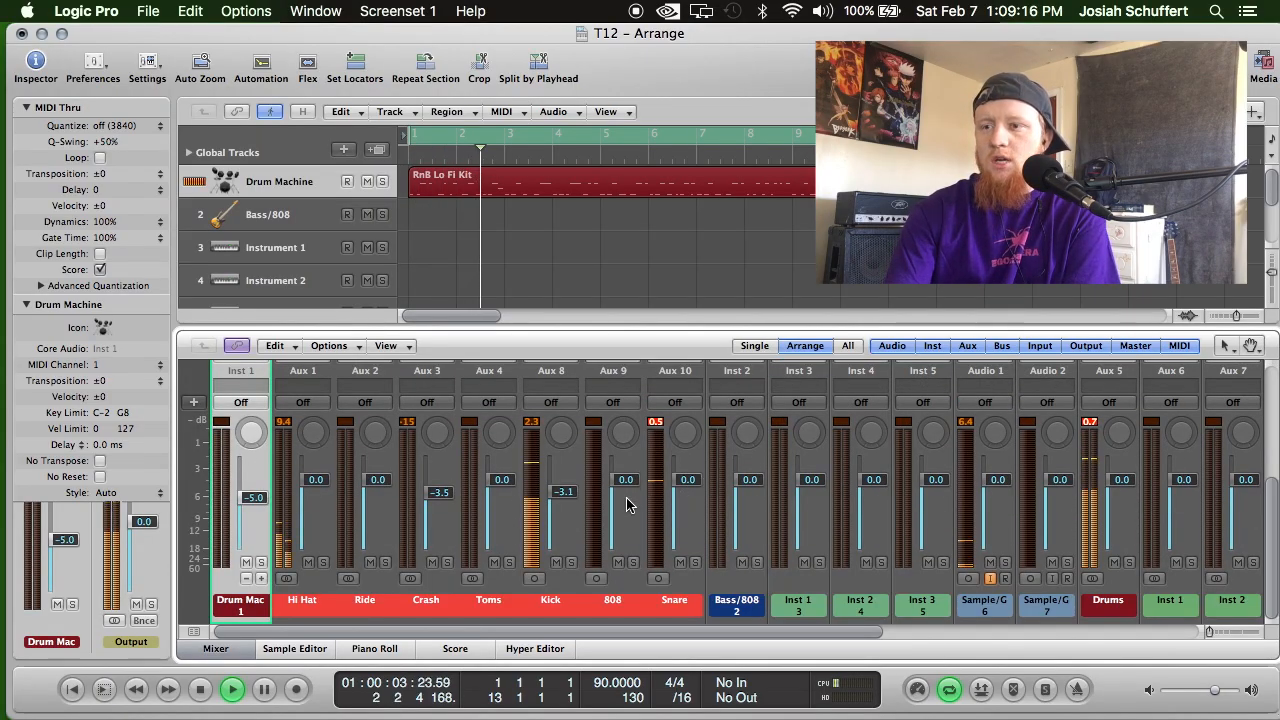
pyautogui.scroll(5, 608, 480)
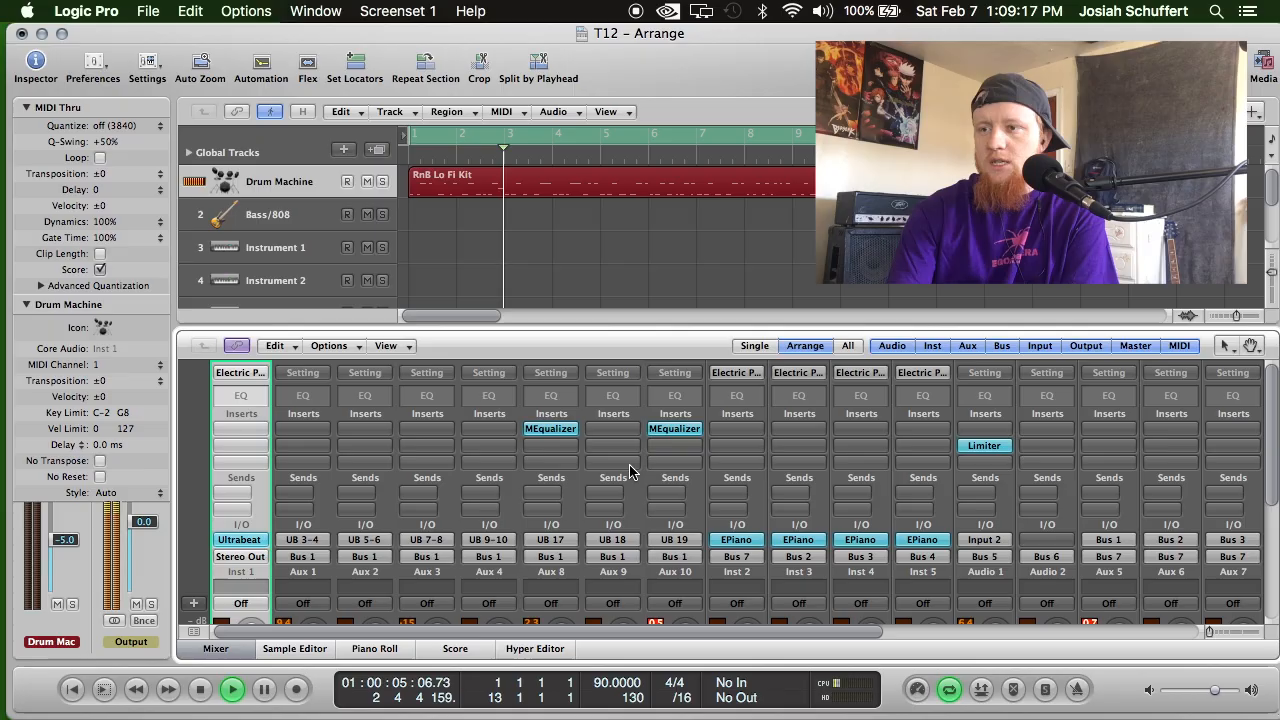
pyautogui.click(678, 446)
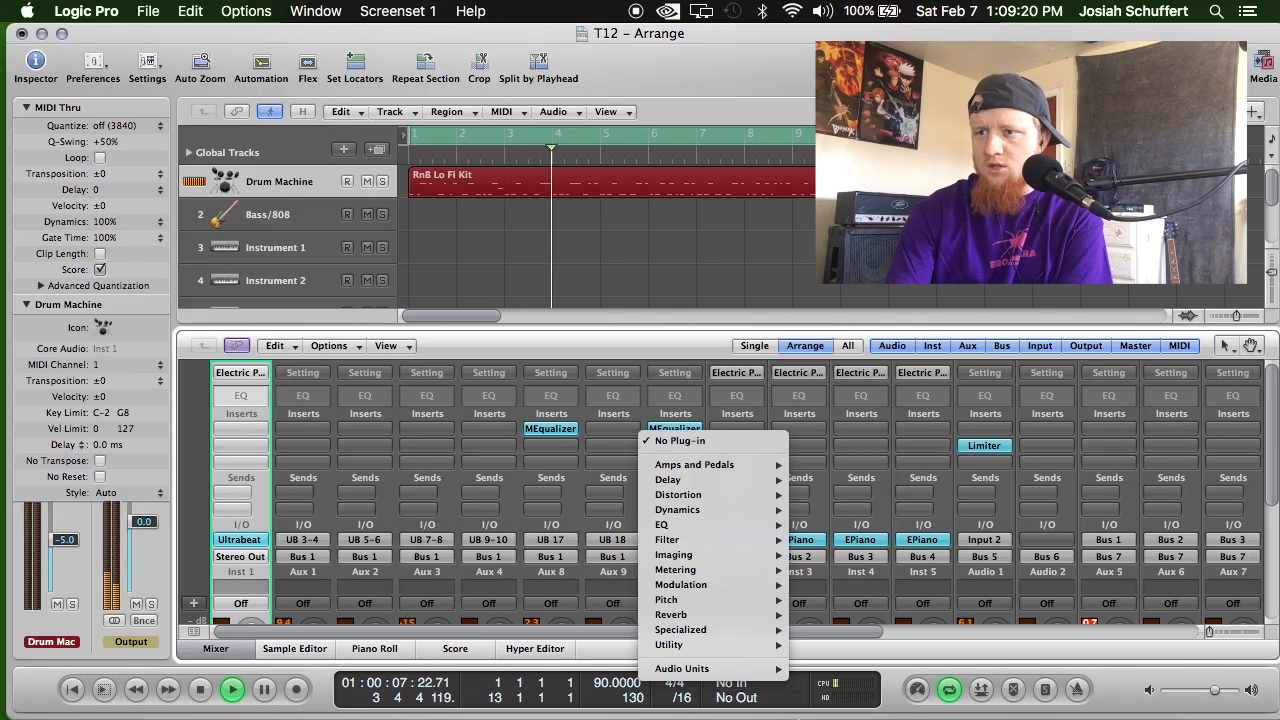
pyautogui.moveTo(776, 668)
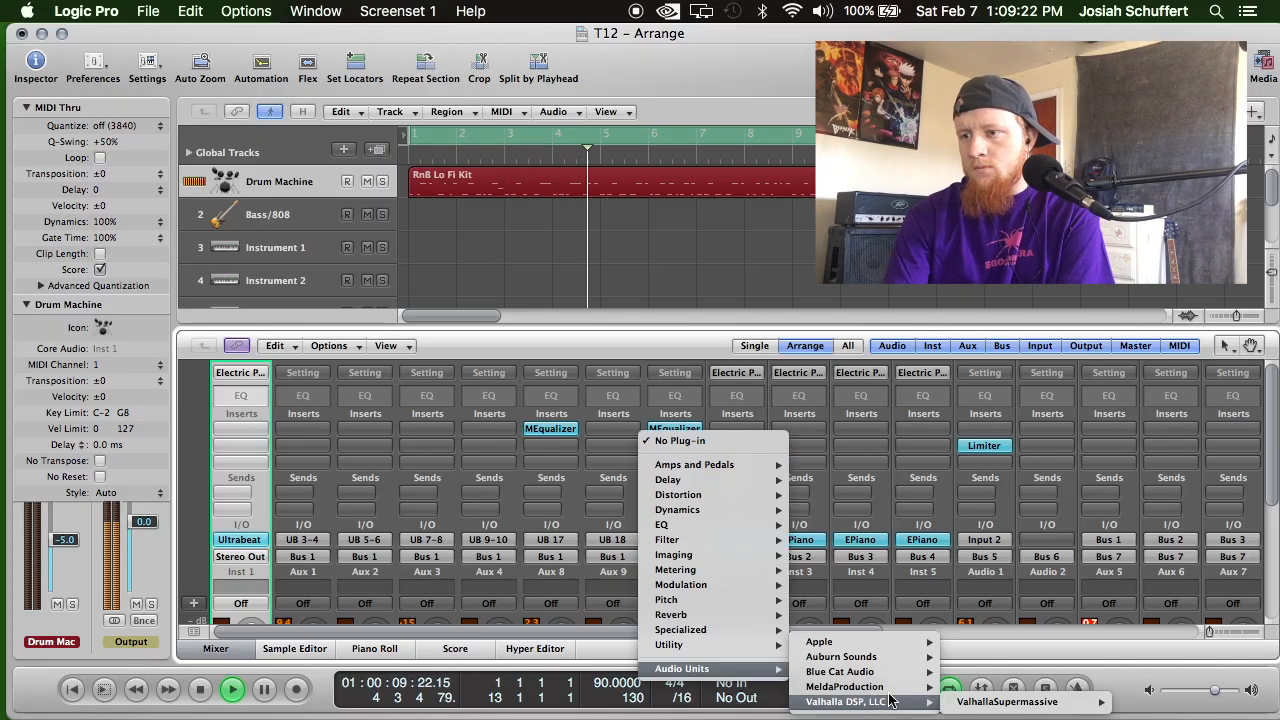
pyautogui.moveTo(895, 690)
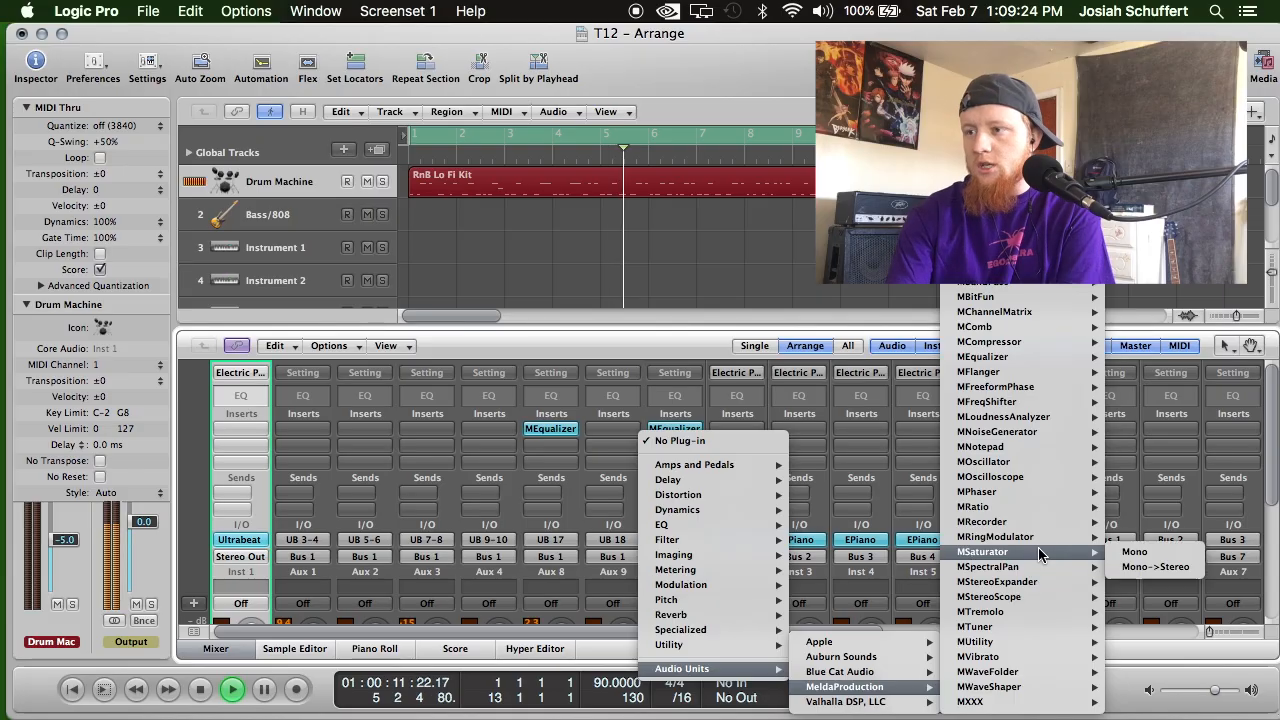
pyautogui.click(1140, 565)
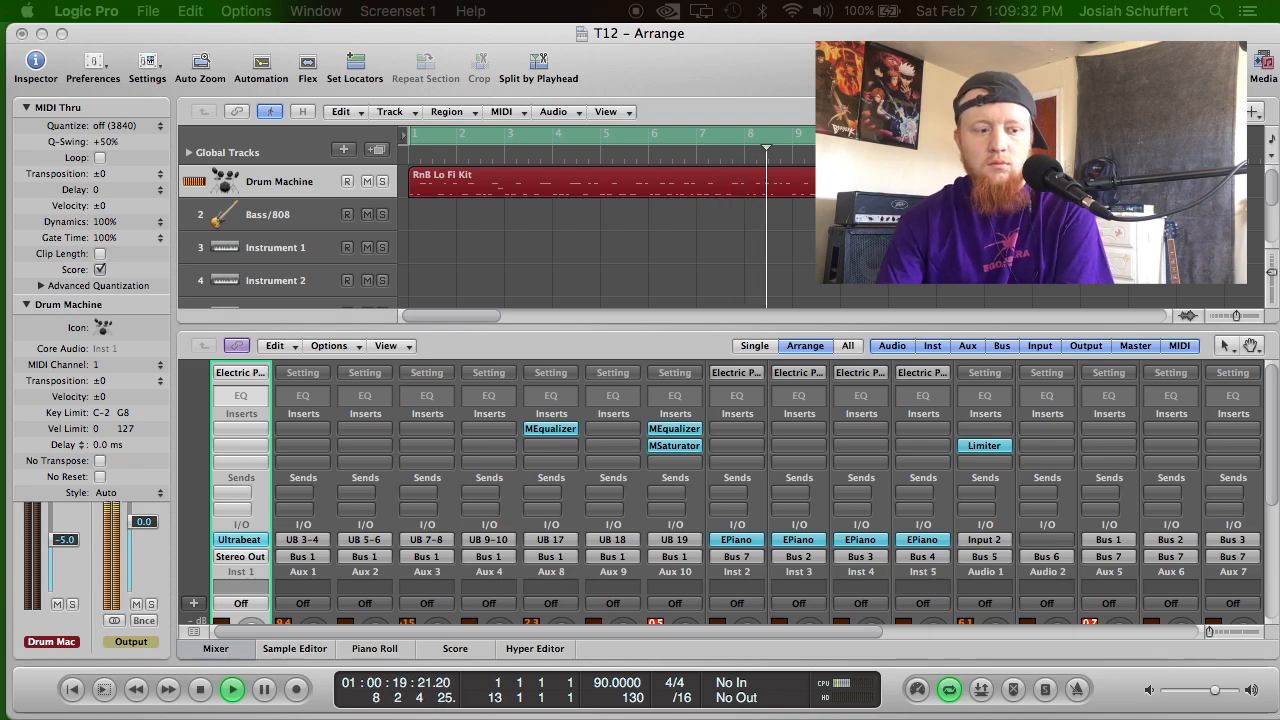
pyautogui.moveTo(620, 719); pyautogui.dragTo(651, 172)
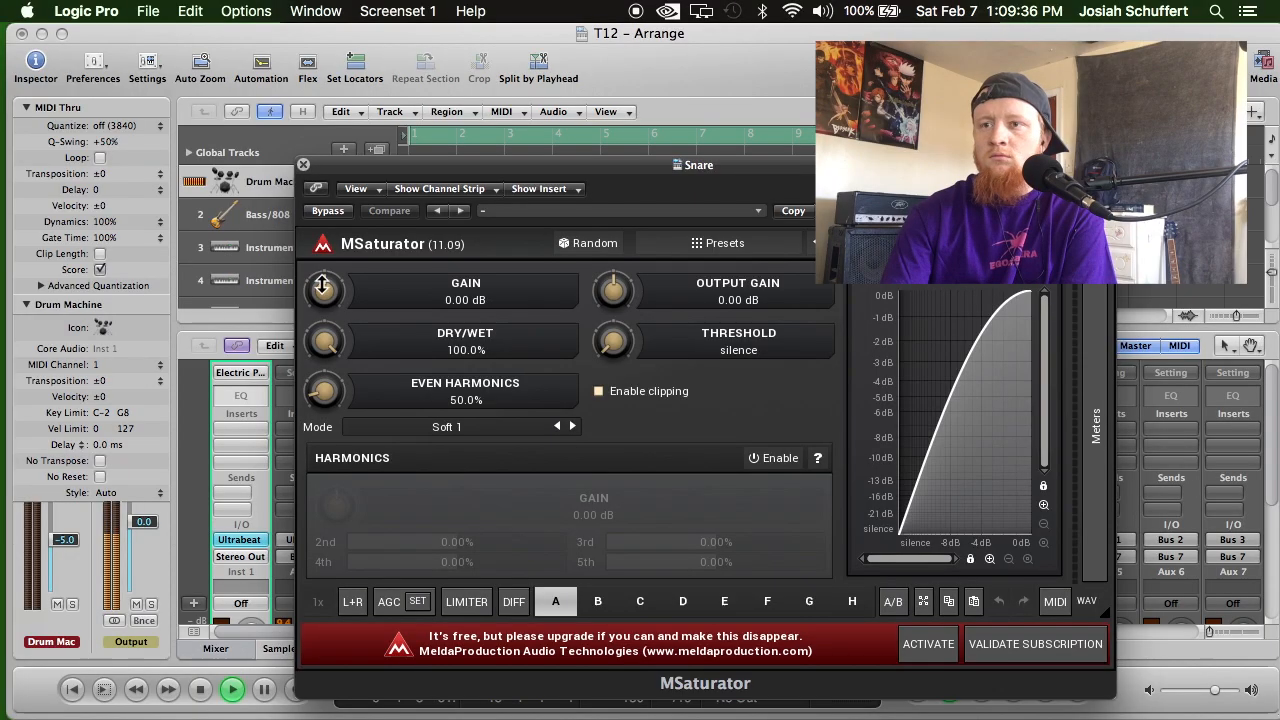
# Set the Snare MSaturator's gain to +7.01 dB and its output gain to -3.94 dB.
pyautogui.moveTo(611, 287); pyautogui.dragTo(611, 306)
pyautogui.moveTo(324, 290); pyautogui.dragTo(324, 278)
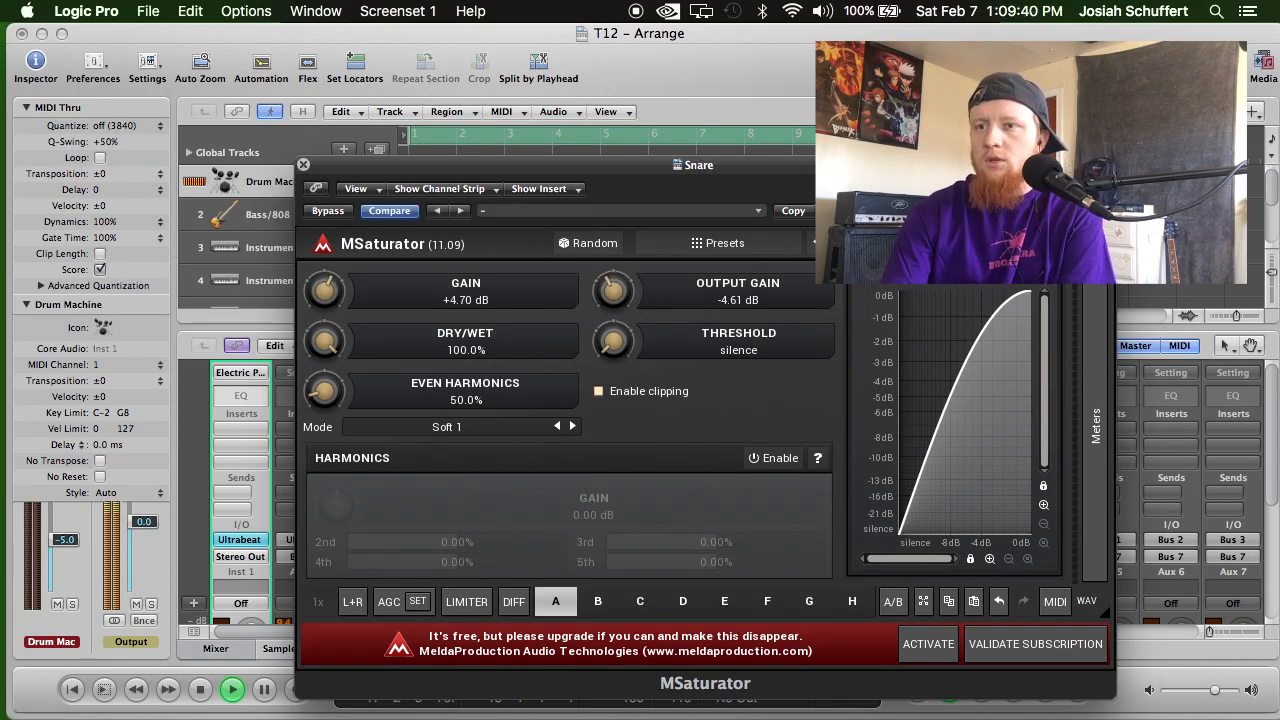
pyautogui.moveTo(611, 290); pyautogui.dragTo(611, 286)
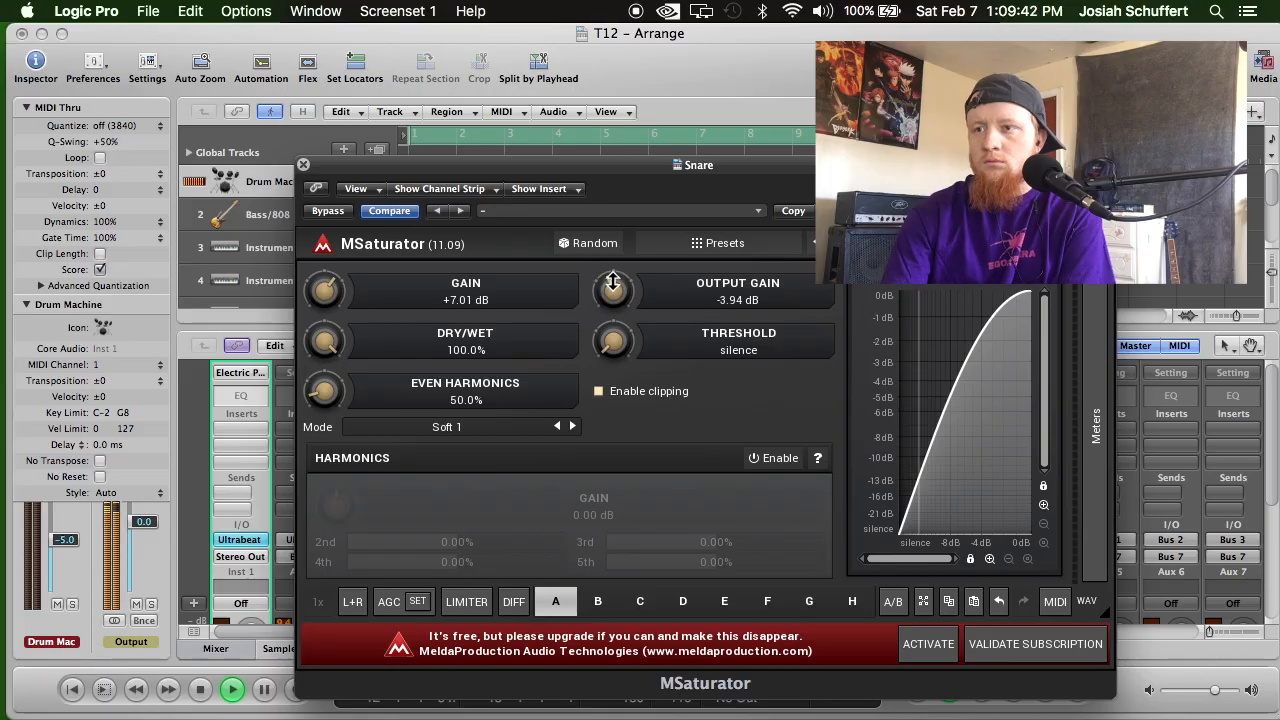
# Refine the Snare MSaturator to +7.68 dB gain, -5.76 dB output gain and -50.1 dB threshold, and close it.
pyautogui.moveTo(531, 297); pyautogui.dragTo(531, 303)
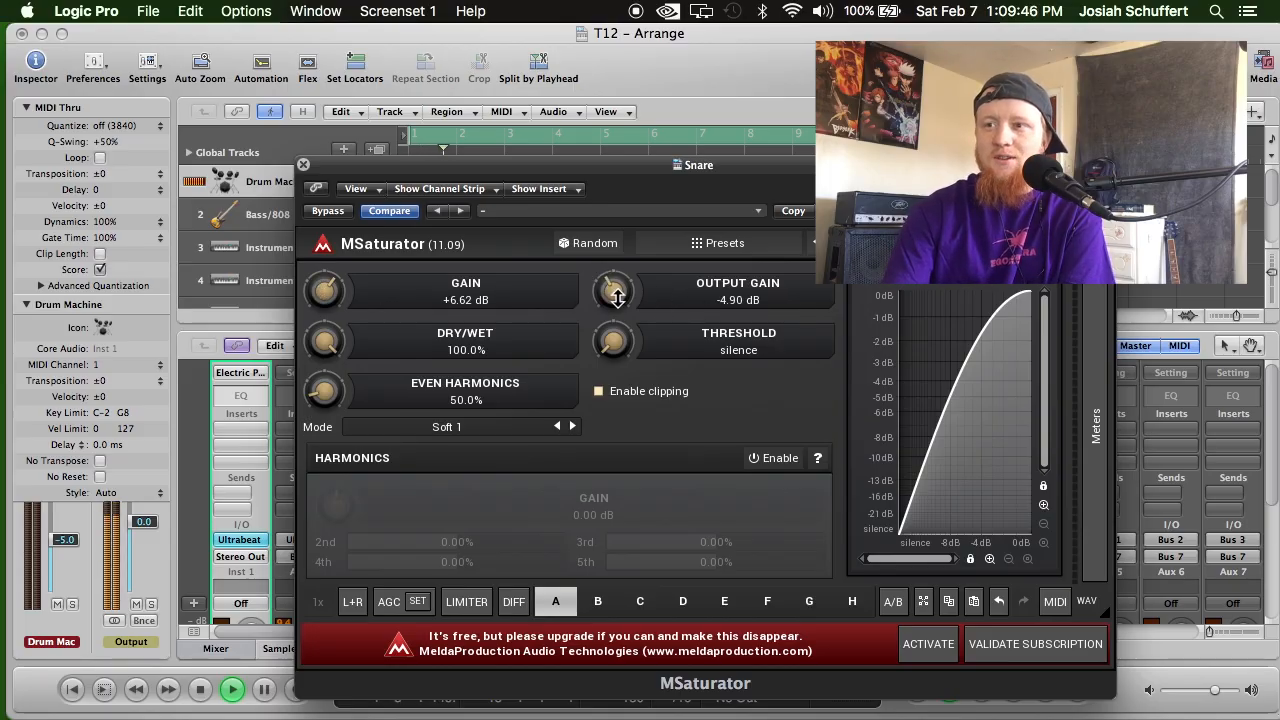
pyautogui.moveTo(613, 341); pyautogui.dragTo(613, 334)
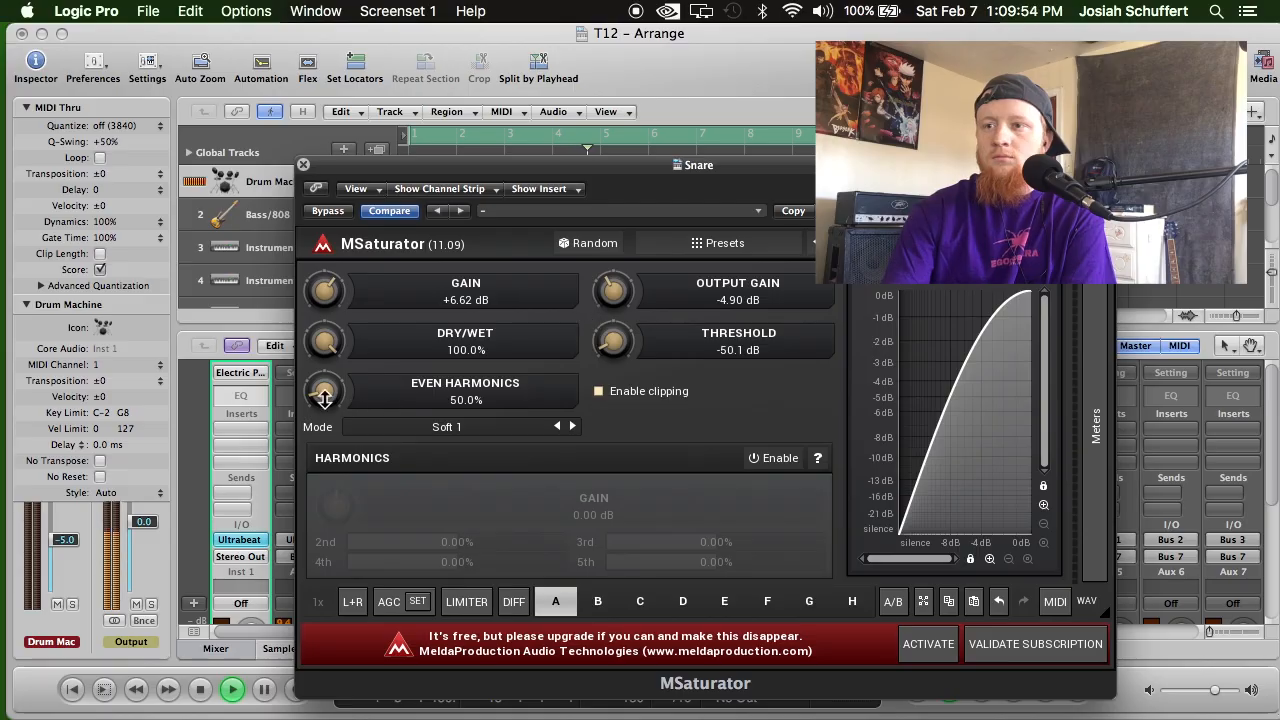
pyautogui.moveTo(402, 310); pyautogui.dragTo(402, 308)
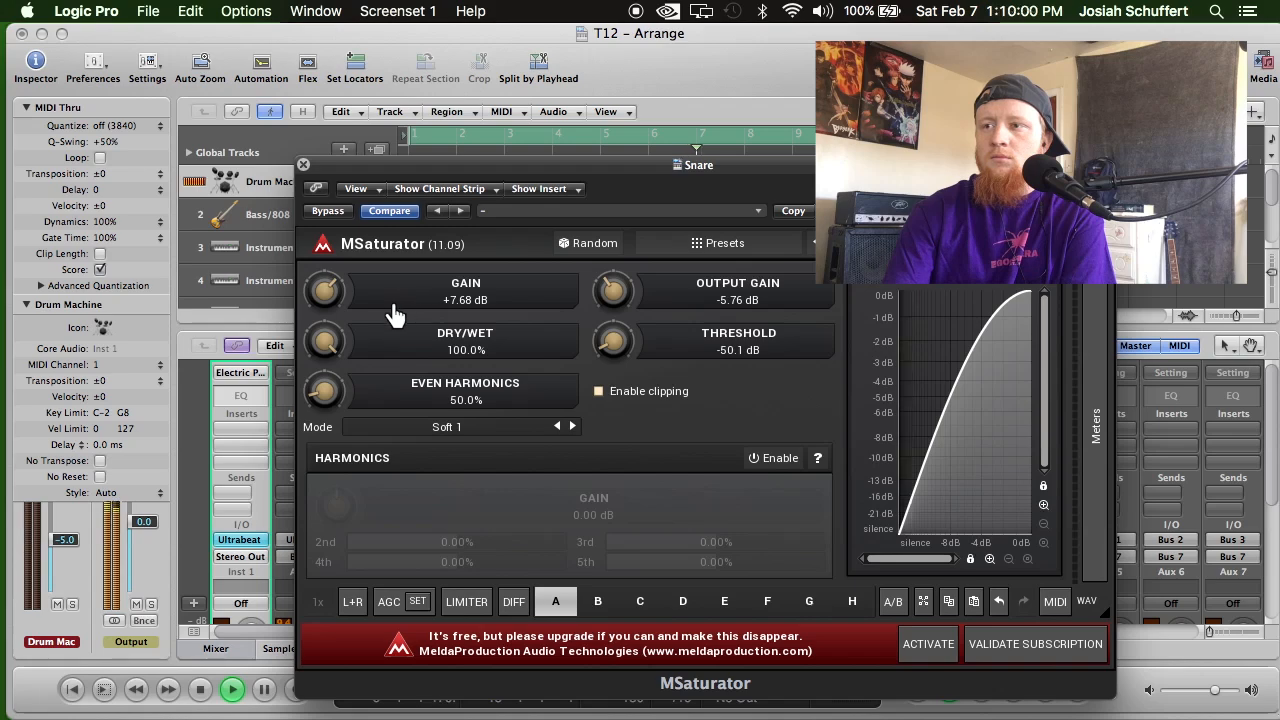
pyautogui.click(304, 165)
# Insert MeldaProduction's MSaturator on the Kick channel's second insert slot and move its window into view.
pyautogui.scroll(-5, 512, 507)
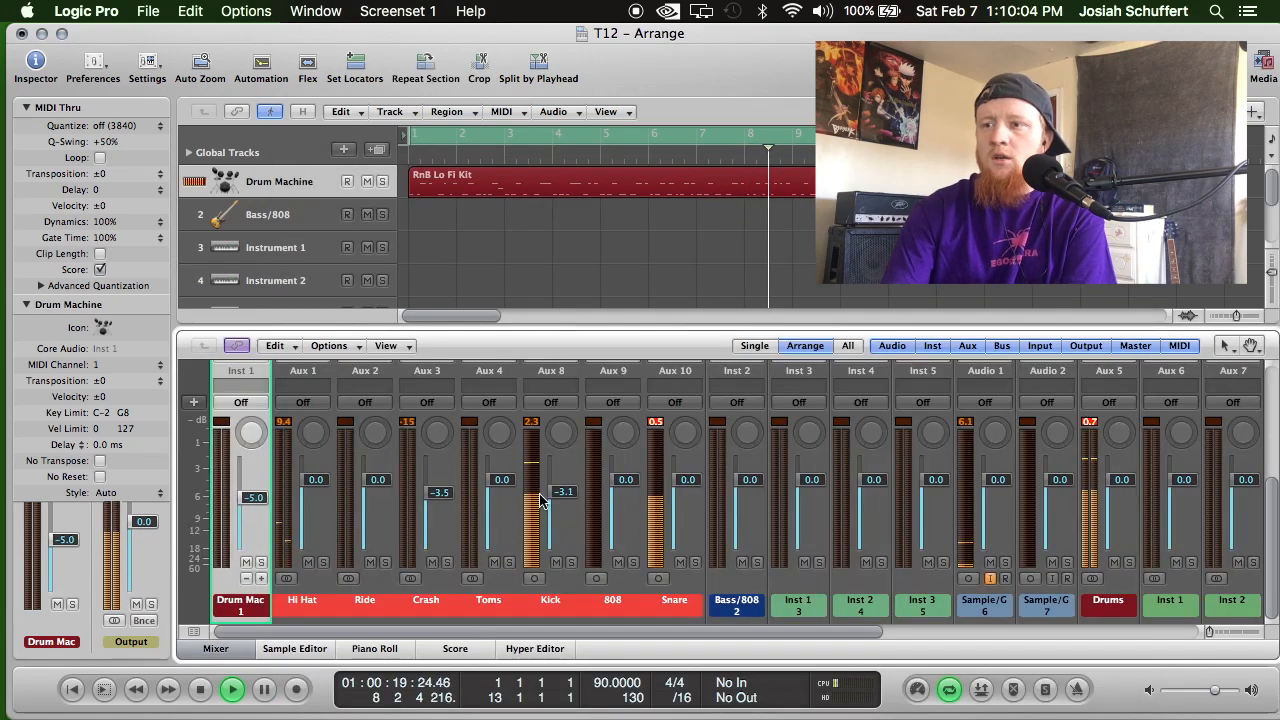
pyautogui.scroll(5, 476, 587)
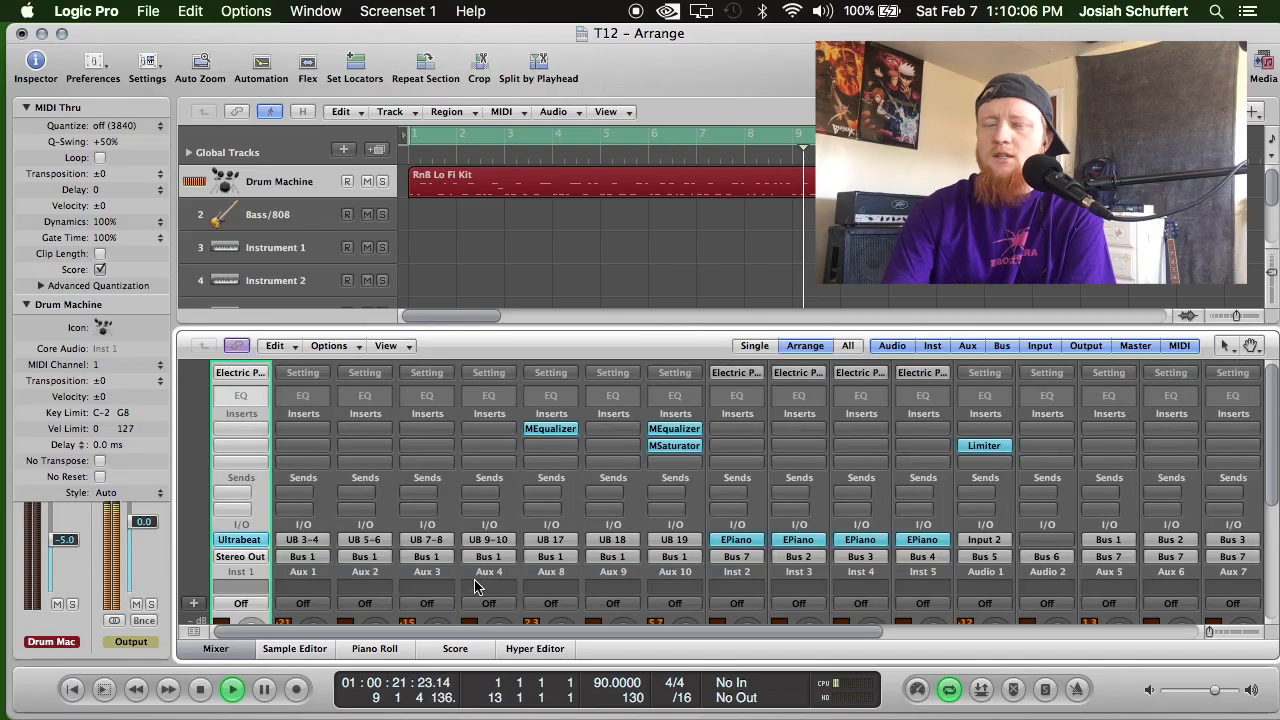
pyautogui.click(545, 450)
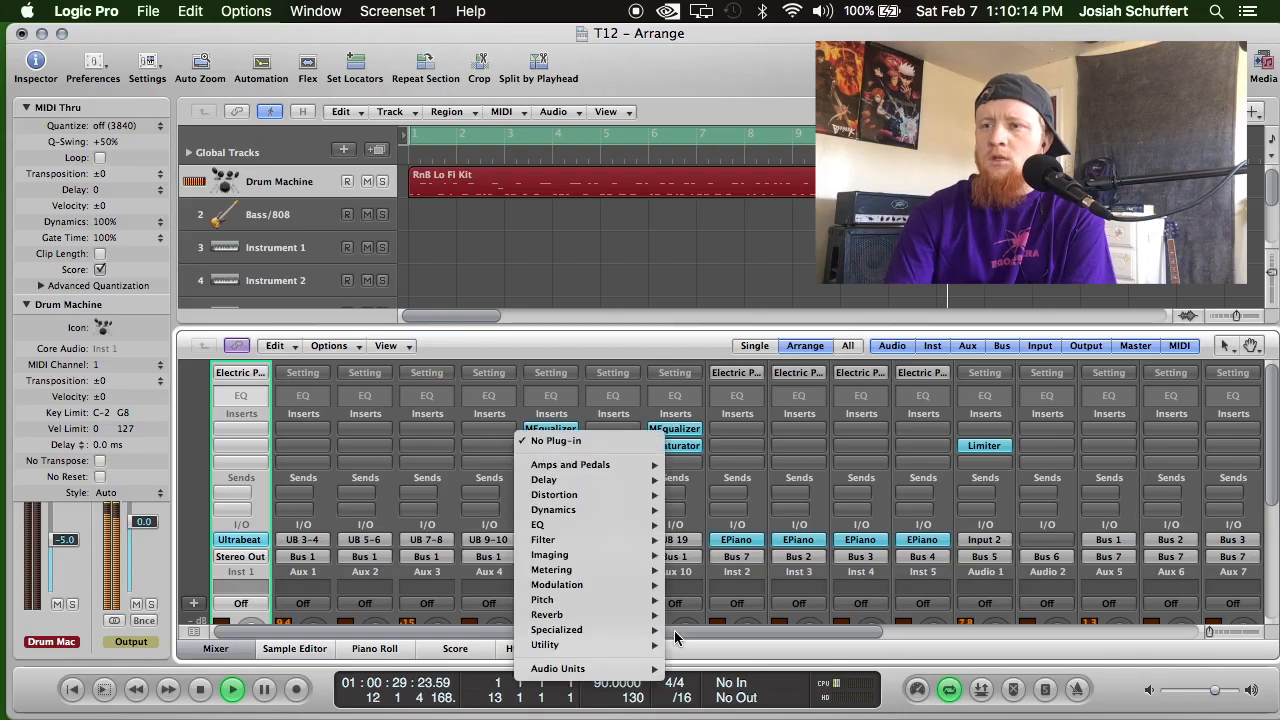
pyautogui.moveTo(663, 672)
pyautogui.moveTo(720, 686)
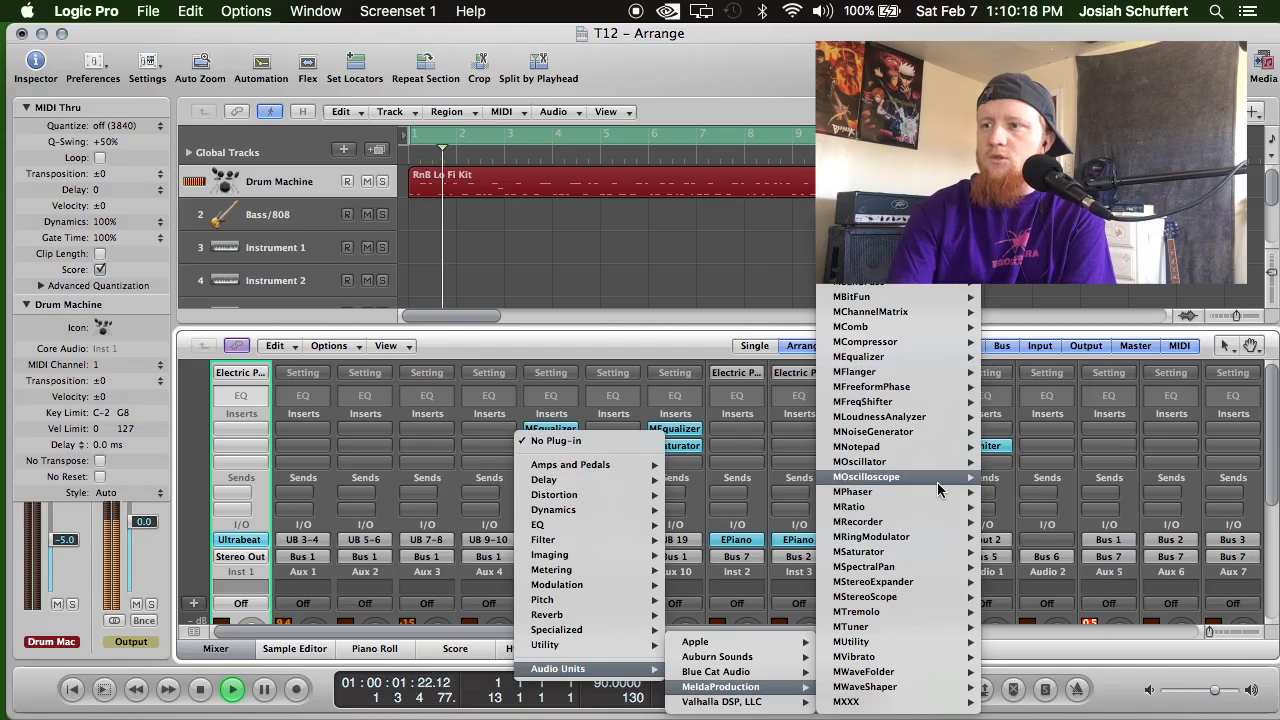
pyautogui.moveTo(926, 555)
pyautogui.click(1008, 552)
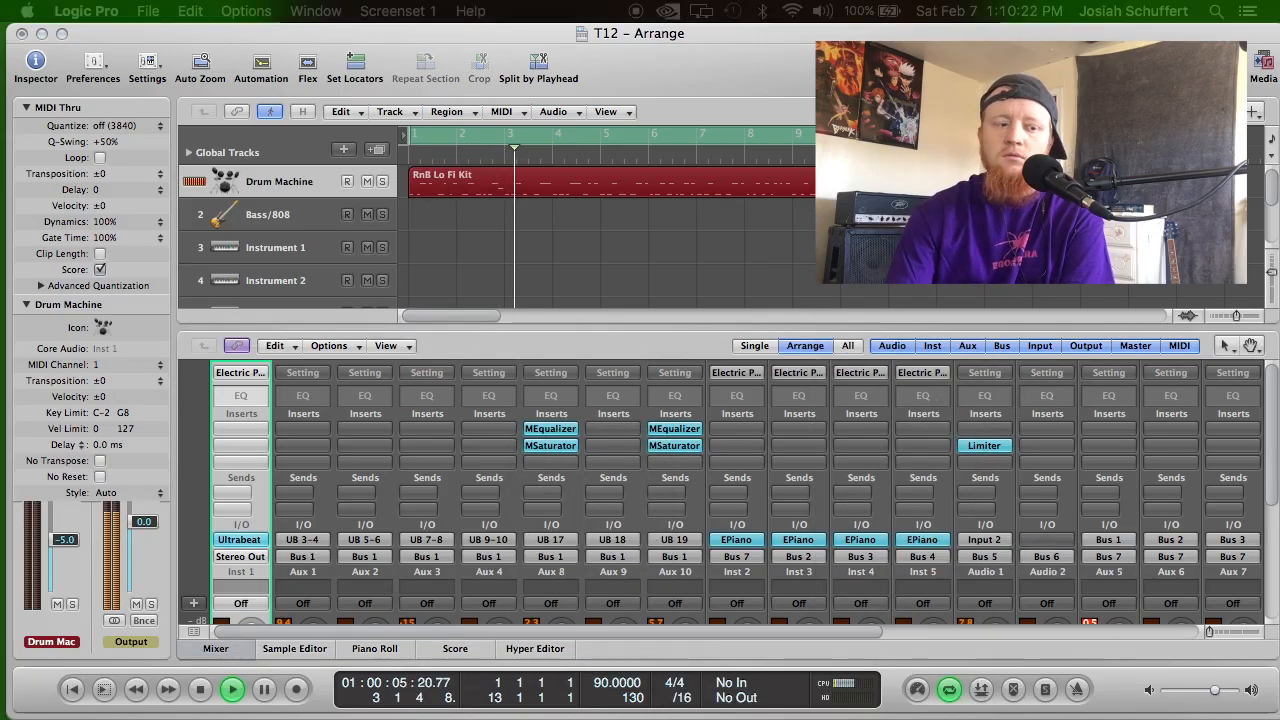
pyautogui.moveTo(100, 715); pyautogui.dragTo(450, 202)
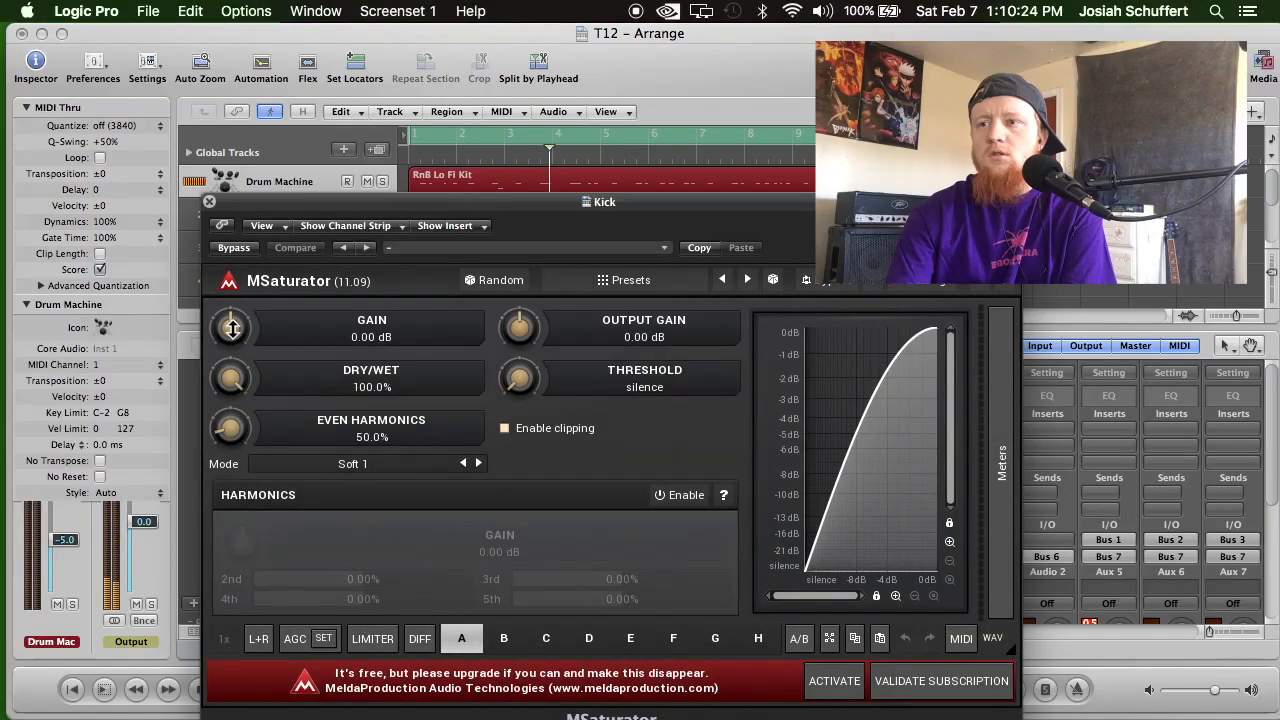
# Set the Kick MSaturator to +4.61 dB gain, -4.22 dB output gain, -30.2 dB threshold and 0% even harmonics, and close it.
pyautogui.moveTo(230, 326); pyautogui.dragTo(230, 312)
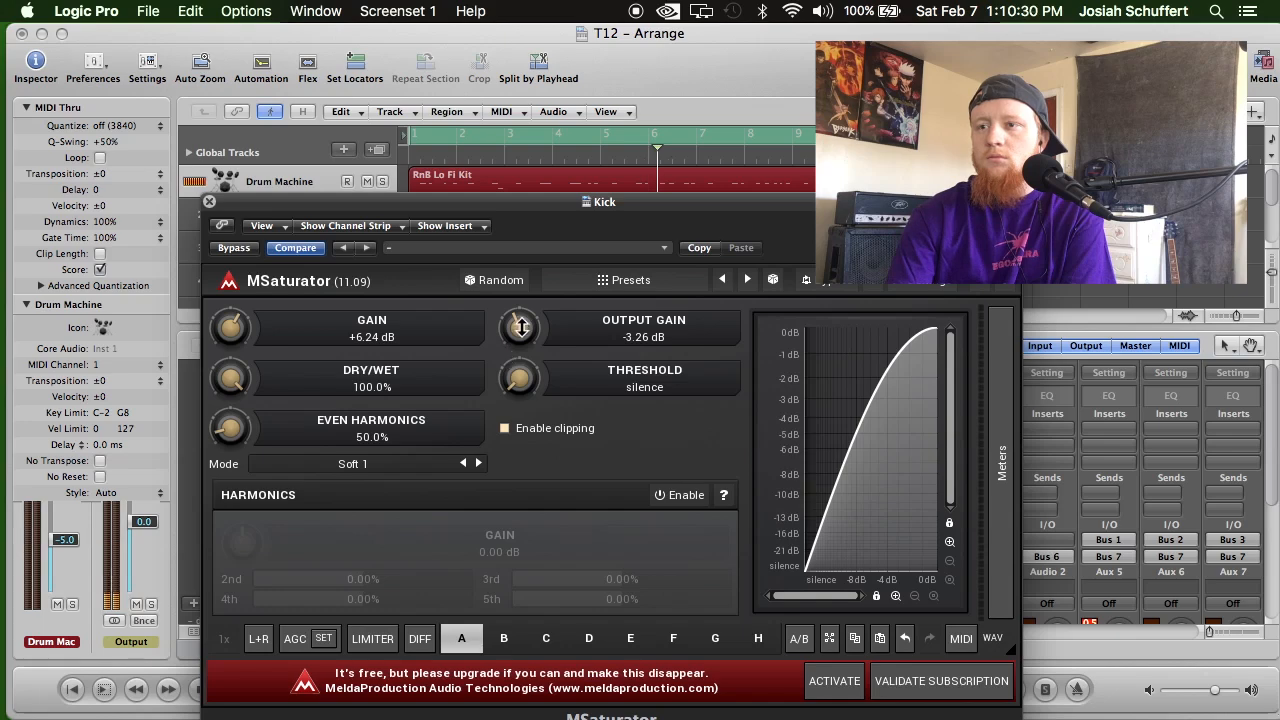
pyautogui.moveTo(514, 378); pyautogui.dragTo(514, 366)
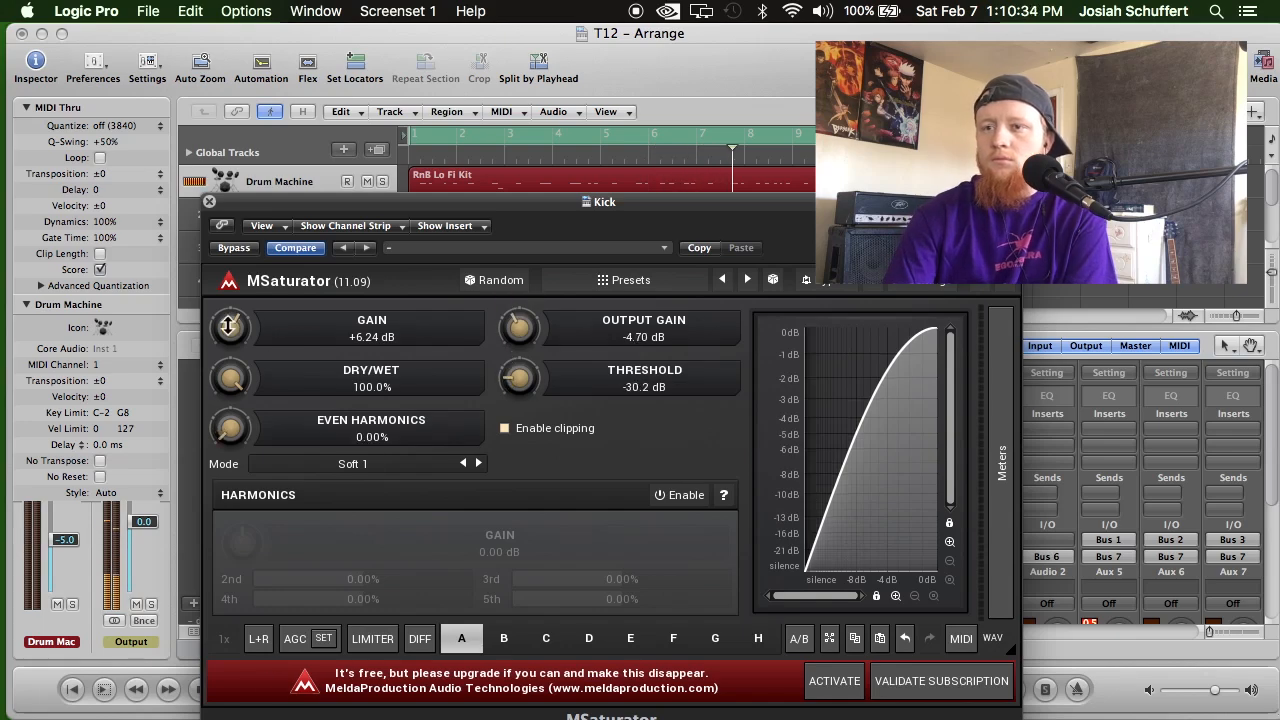
pyautogui.moveTo(275, 337); pyautogui.dragTo(242, 345)
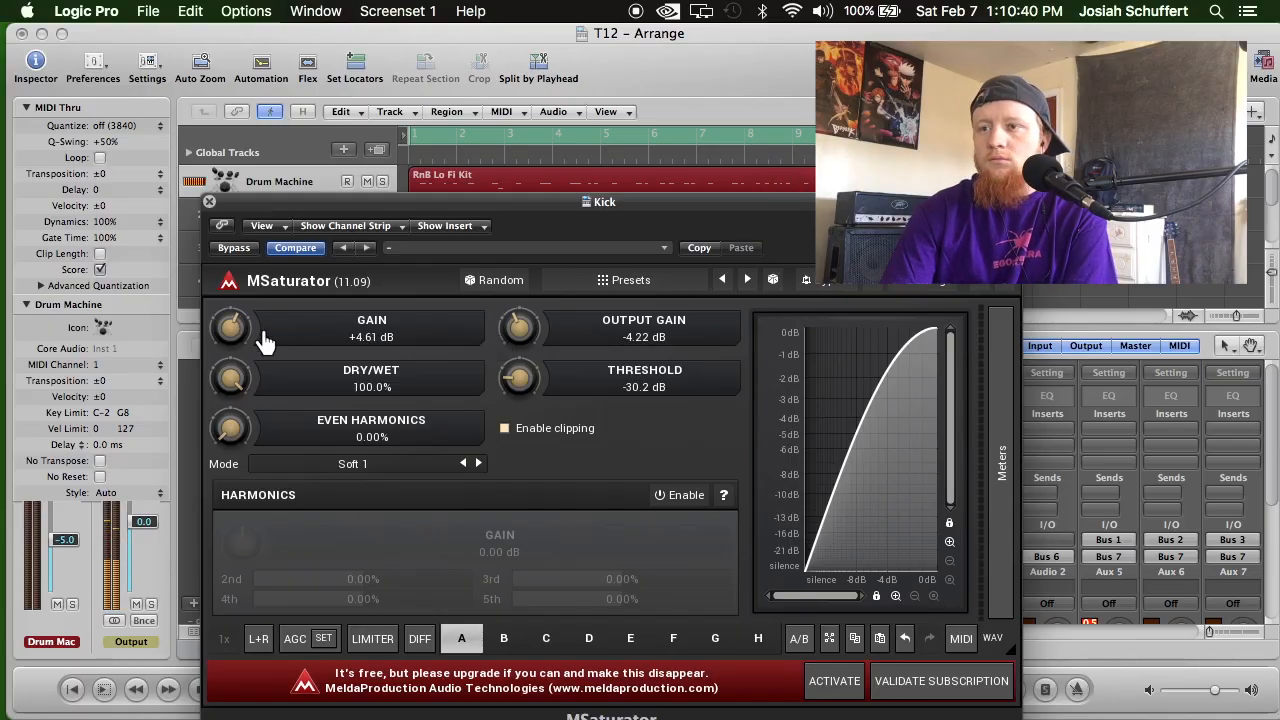
pyautogui.click(208, 201)
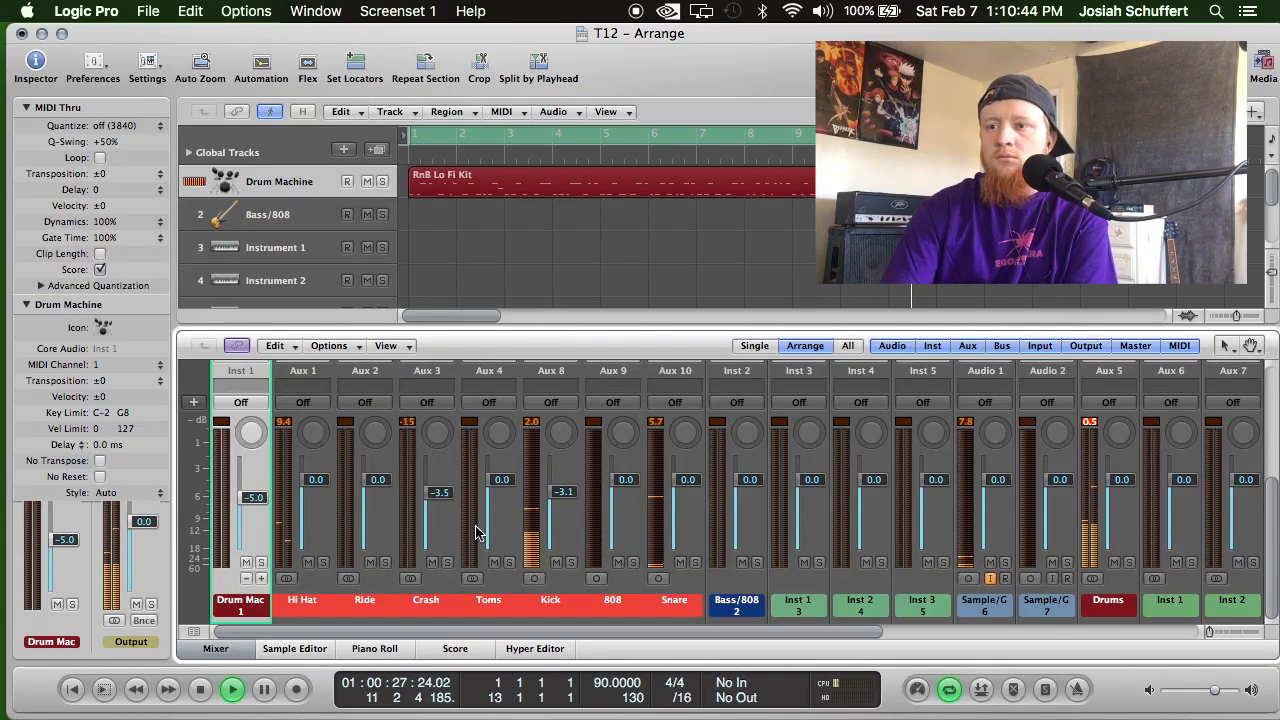
# Set the Kick and Snare channel faders to -1.2 dB each.
pyautogui.scroll(3, 476, 537)
pyautogui.scroll(-3, 548, 545)
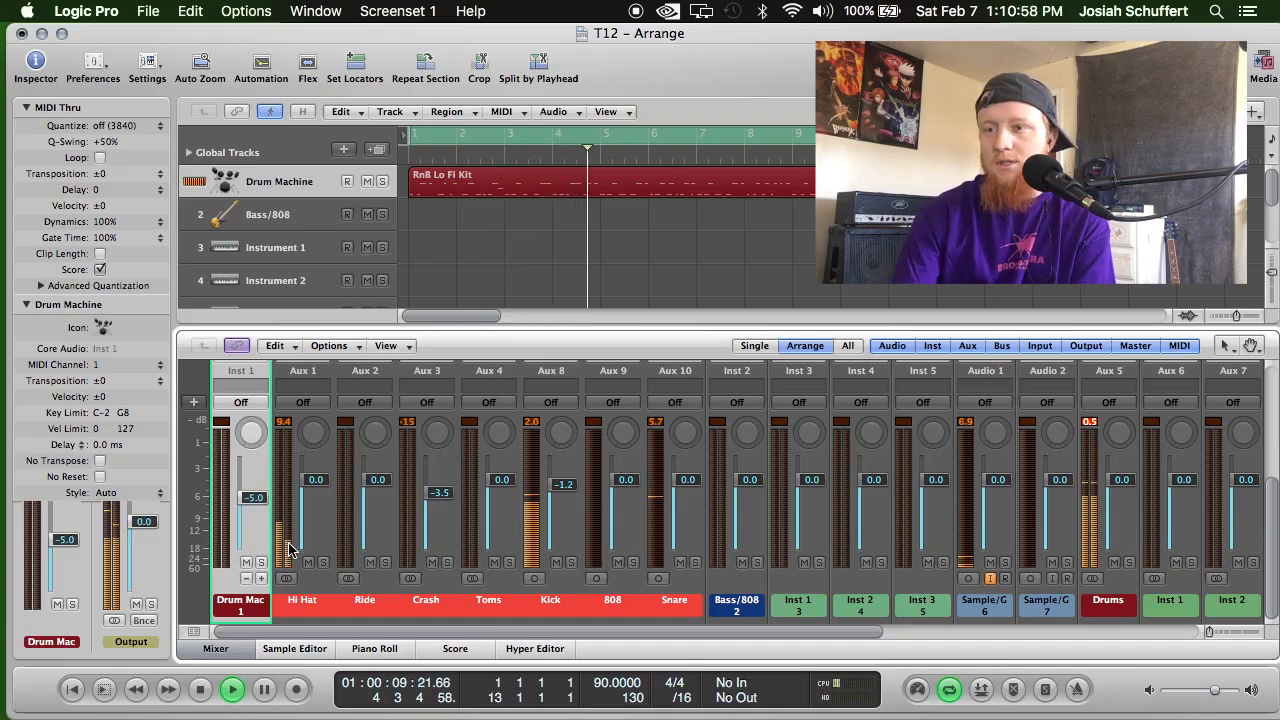
pyautogui.scroll(5, 373, 543)
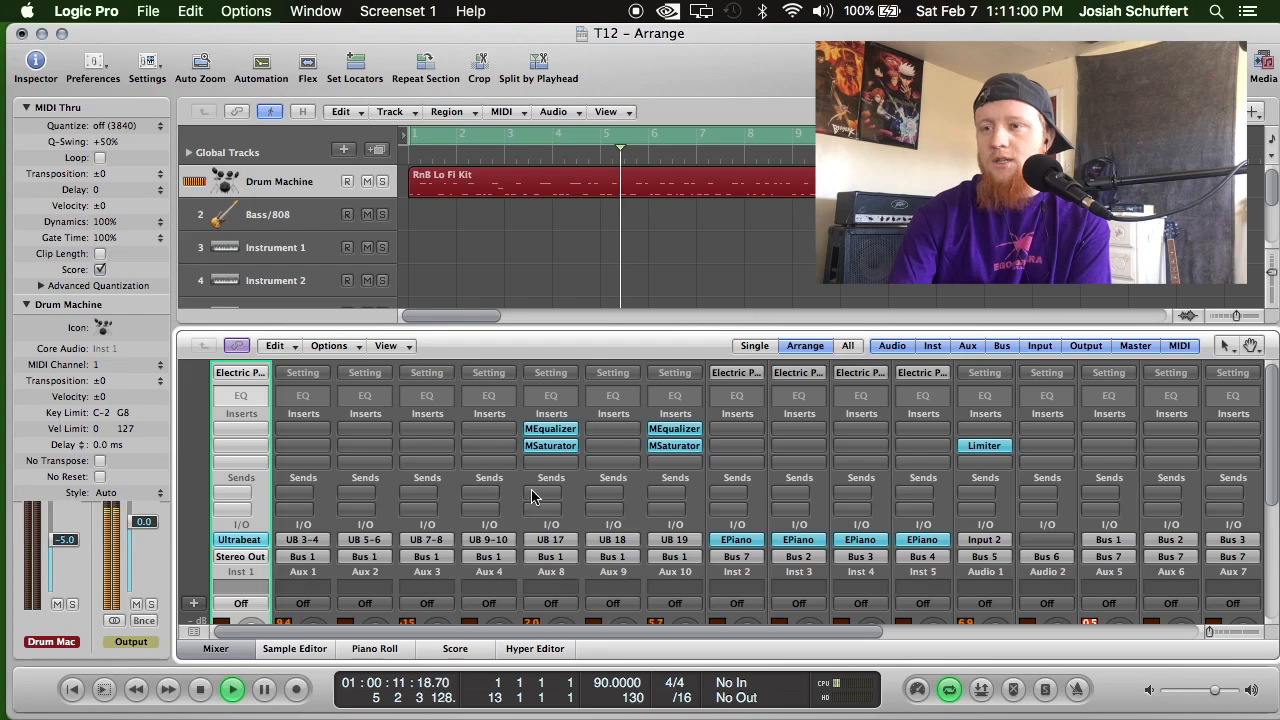
pyautogui.scroll(-5, 528, 491)
pyautogui.moveTo(680, 497); pyautogui.dragTo(680, 503)
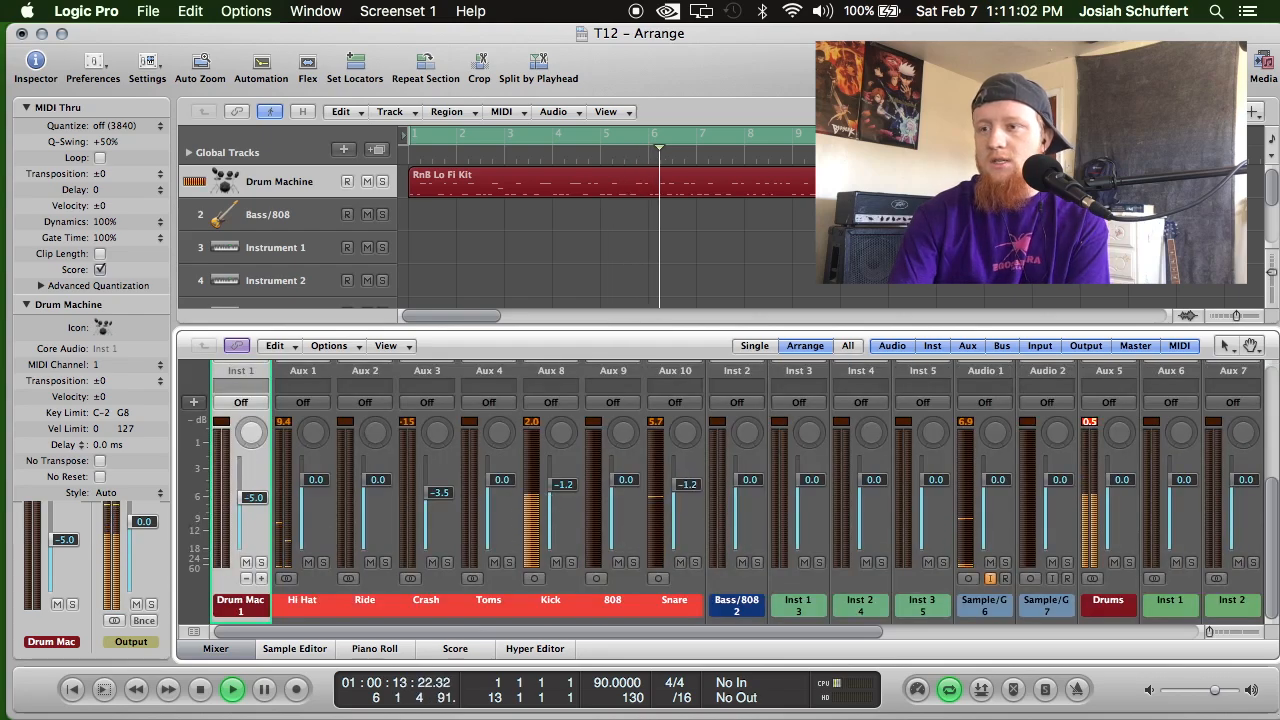
# Insert MeldaProduction's MSaturator as Stereo on the Hi Hat channel's first insert slot.
pyautogui.scroll(5, 463, 530)
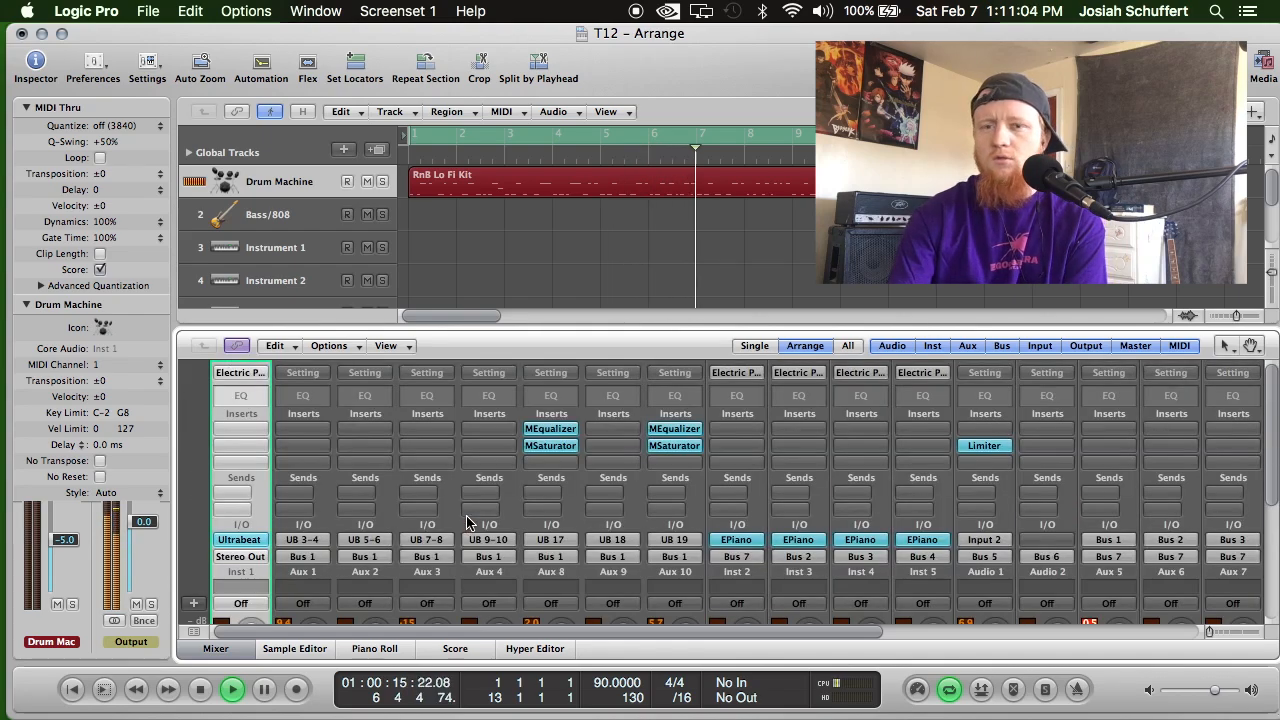
pyautogui.click(314, 428)
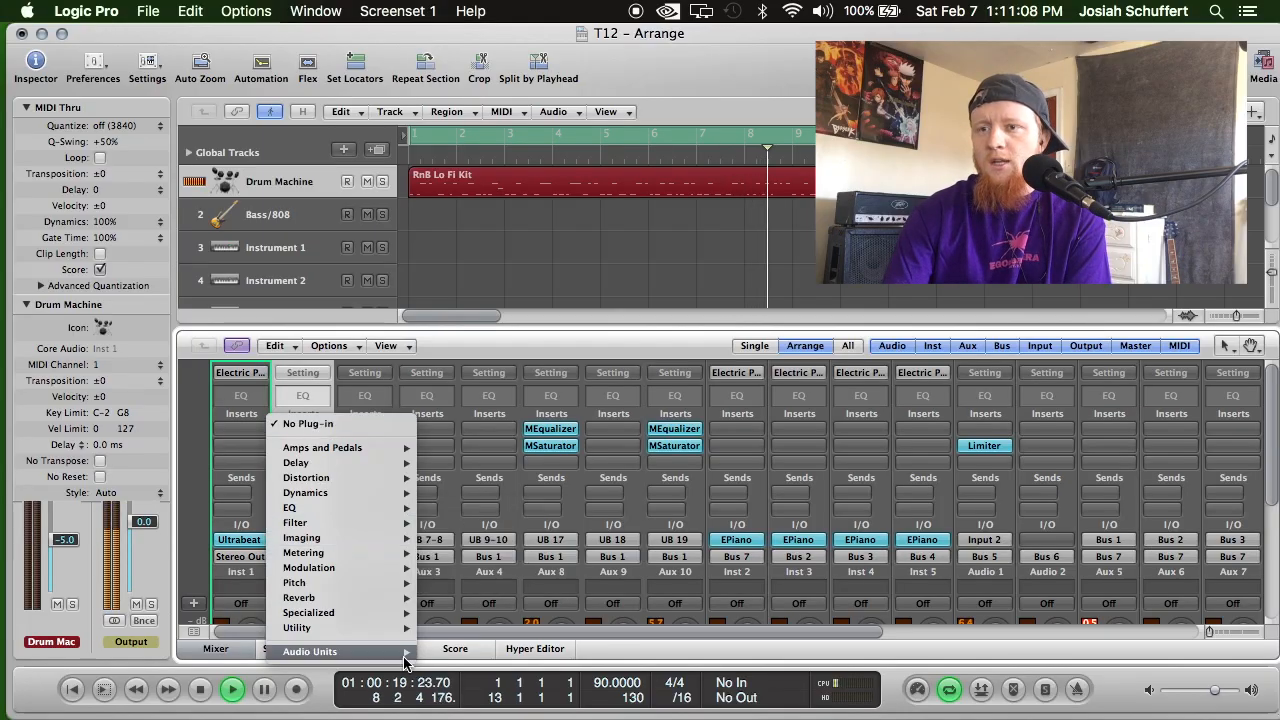
pyautogui.moveTo(390, 651)
pyautogui.moveTo(478, 690)
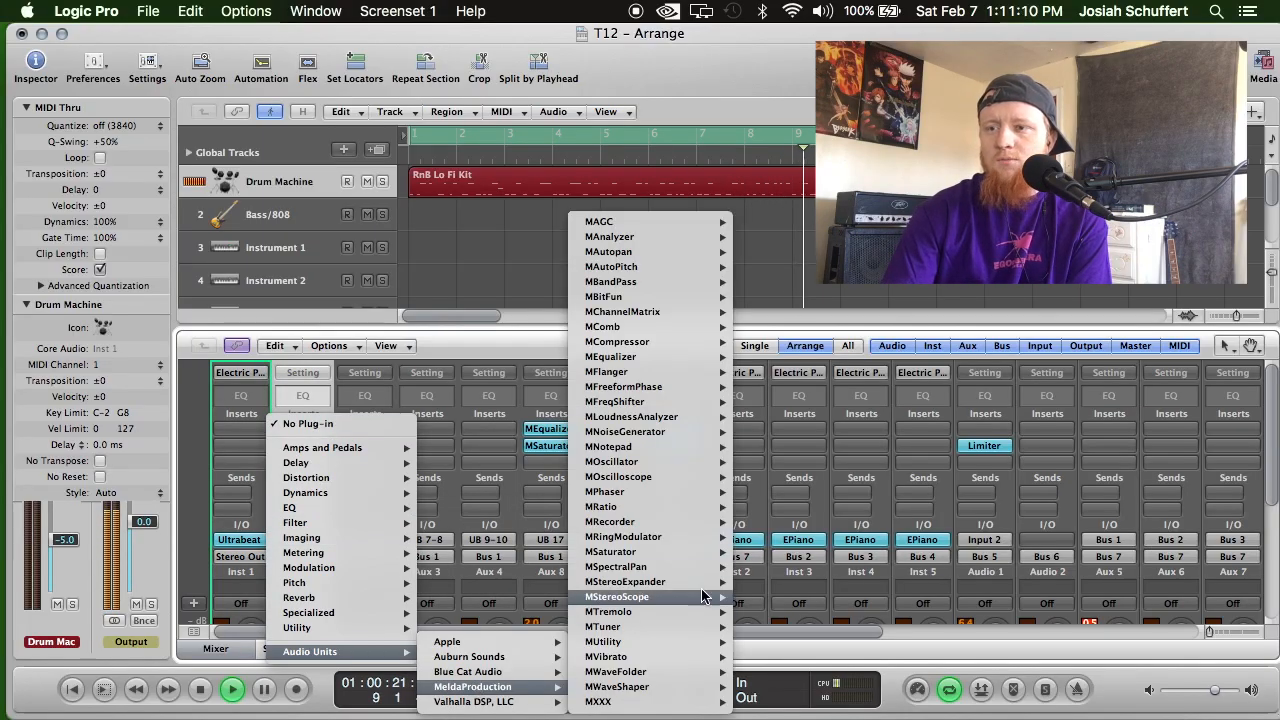
pyautogui.moveTo(682, 551)
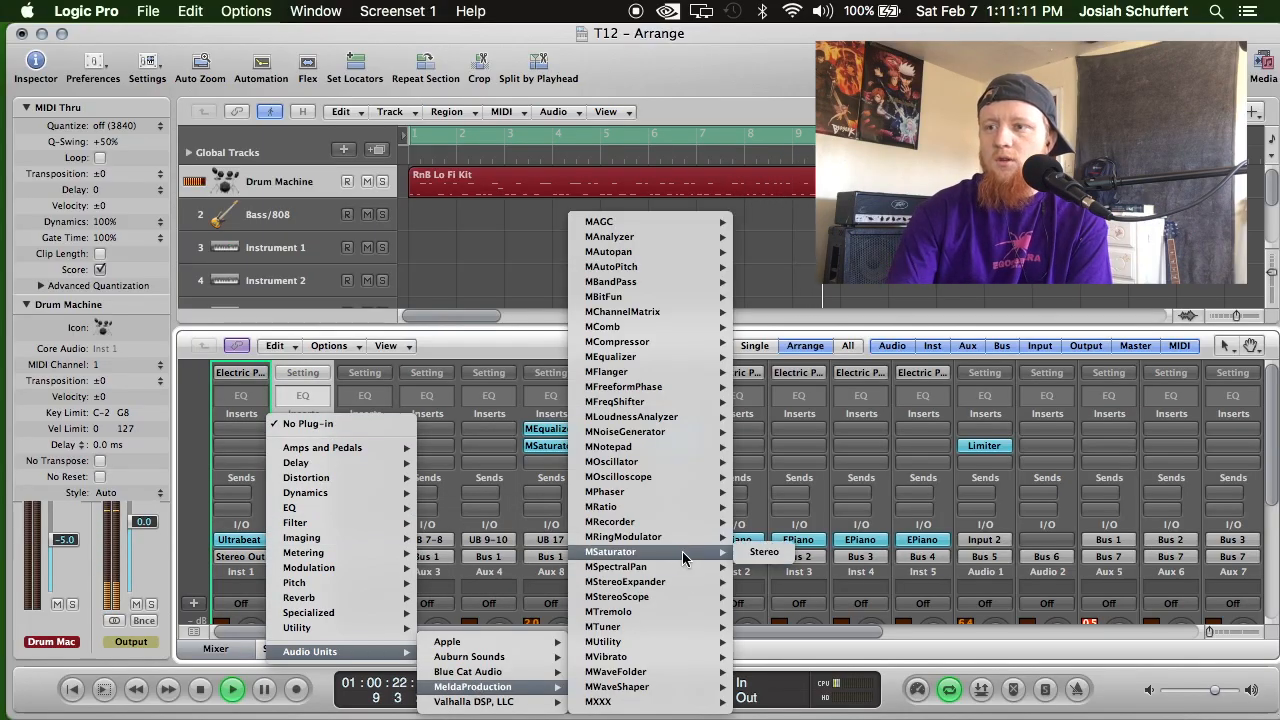
pyautogui.click(762, 553)
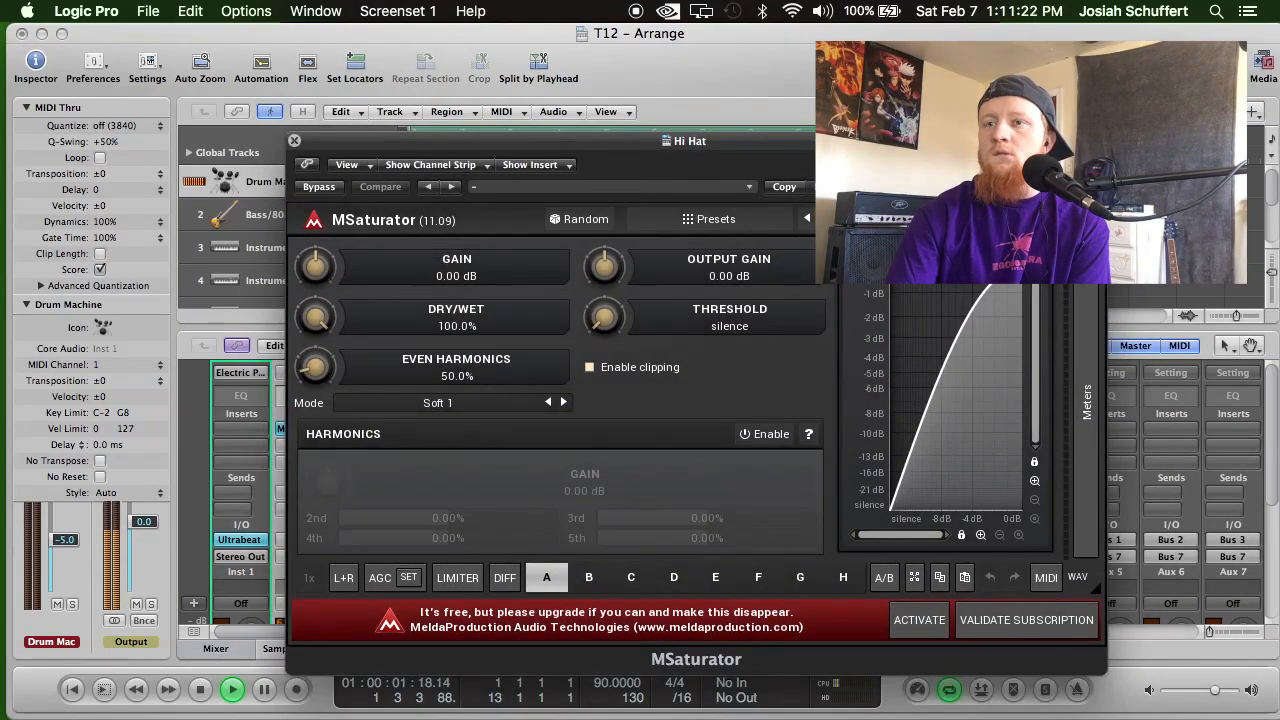
# Set the Hi Hat MSaturator to +9.31 dB gain, -8.54 dB output gain and -35.2 dB threshold, and close it.
pyautogui.moveTo(318, 266); pyautogui.dragTo(349, 192)
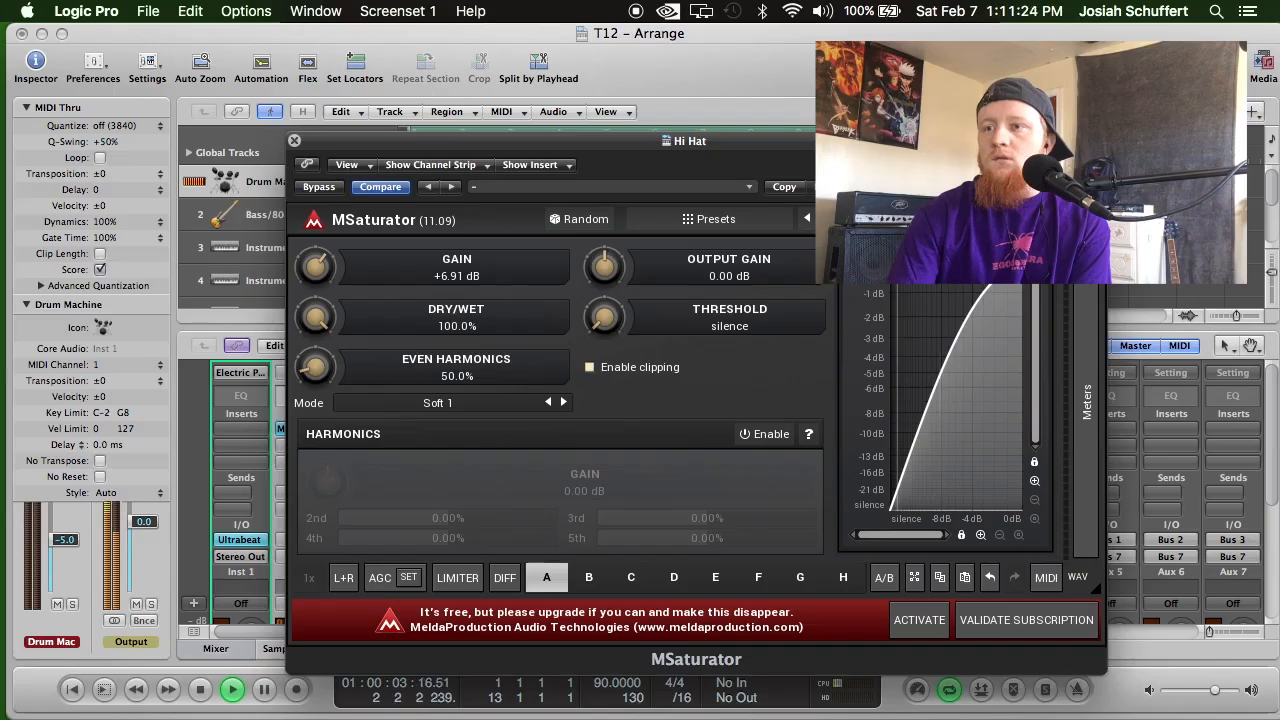
pyautogui.moveTo(604, 266); pyautogui.dragTo(604, 282)
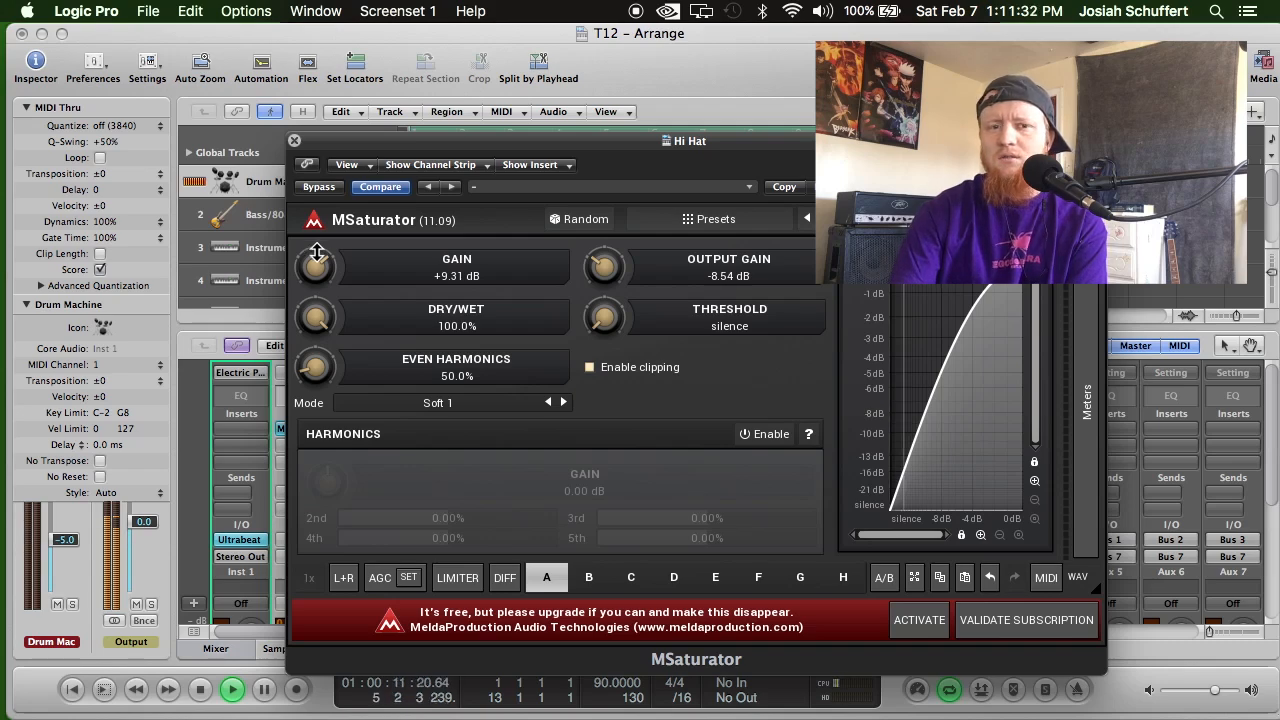
pyautogui.moveTo(604, 317); pyautogui.dragTo(604, 285)
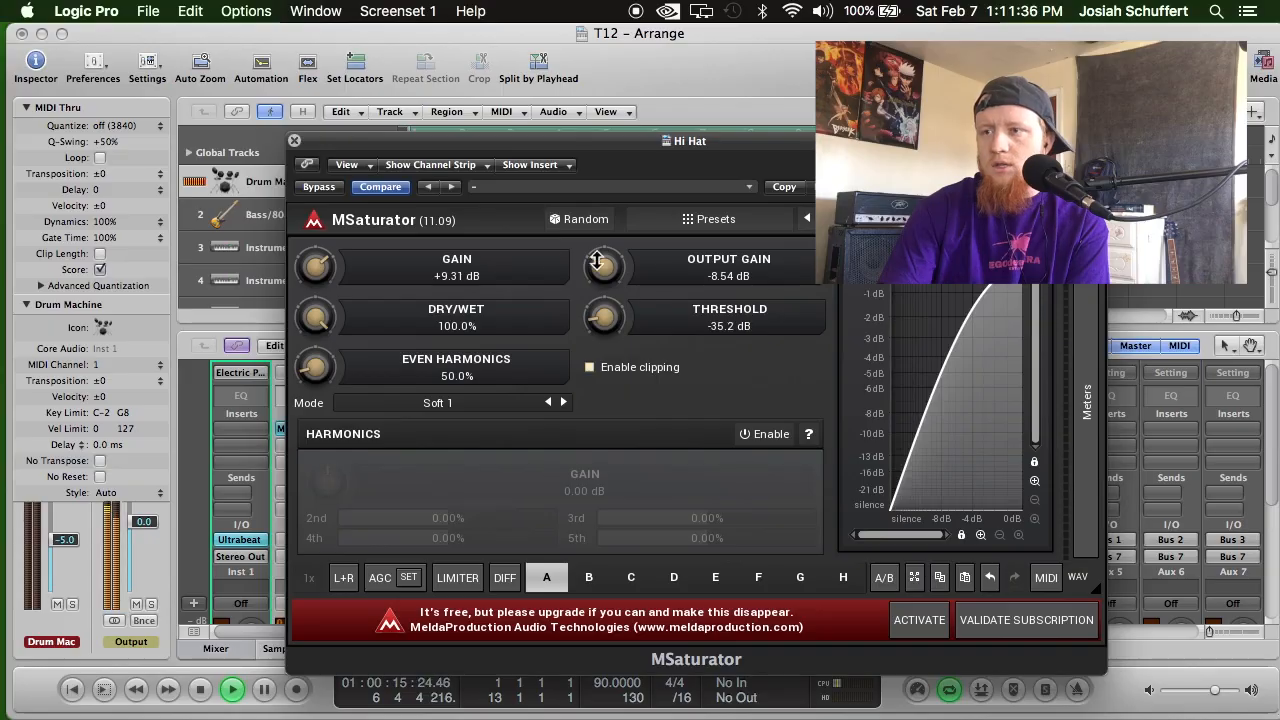
pyautogui.click(294, 140)
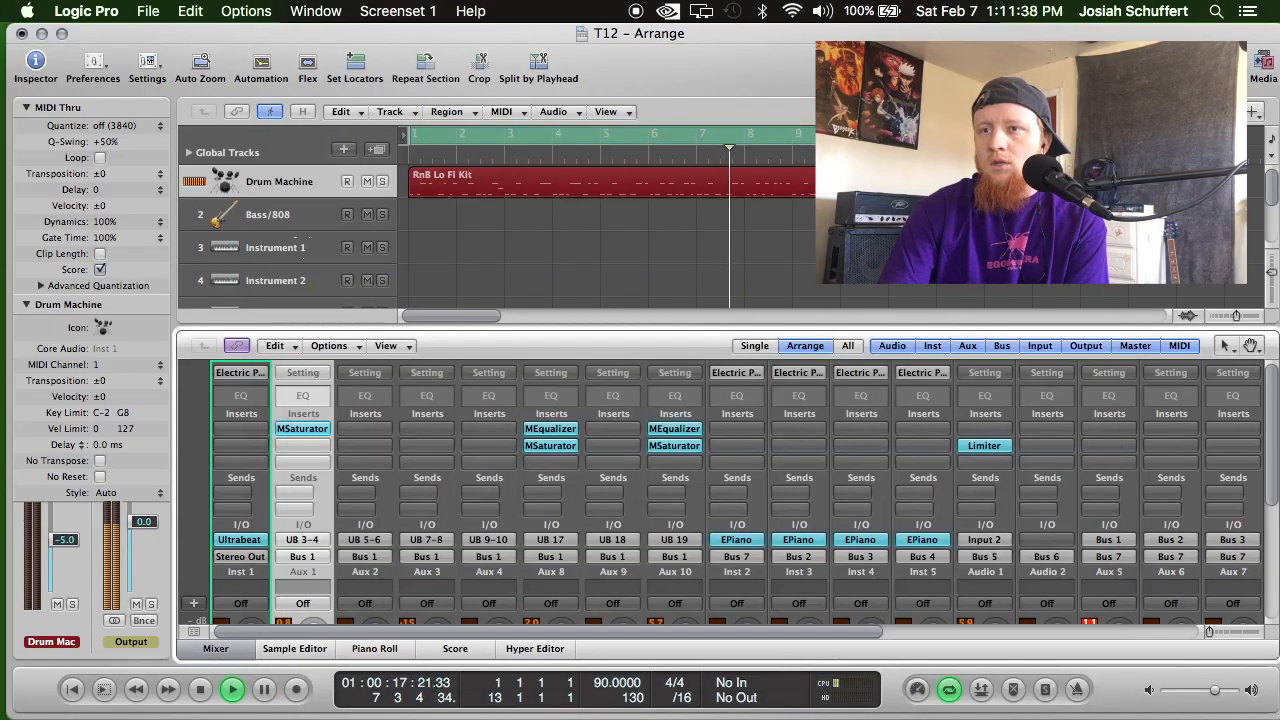
# Insert MeldaProduction's MEqualizer as Stereo on the Hi Hat channel's second insert slot.
pyautogui.scroll(5, 377, 480)
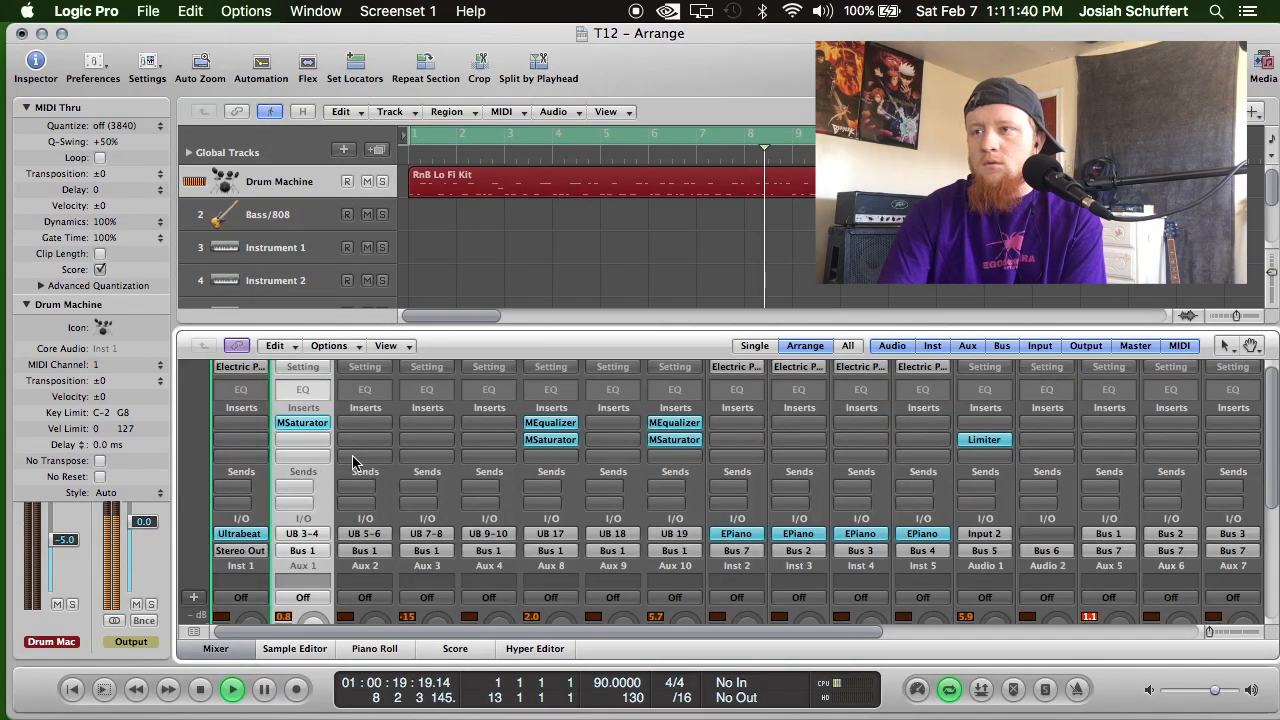
pyautogui.click(303, 440)
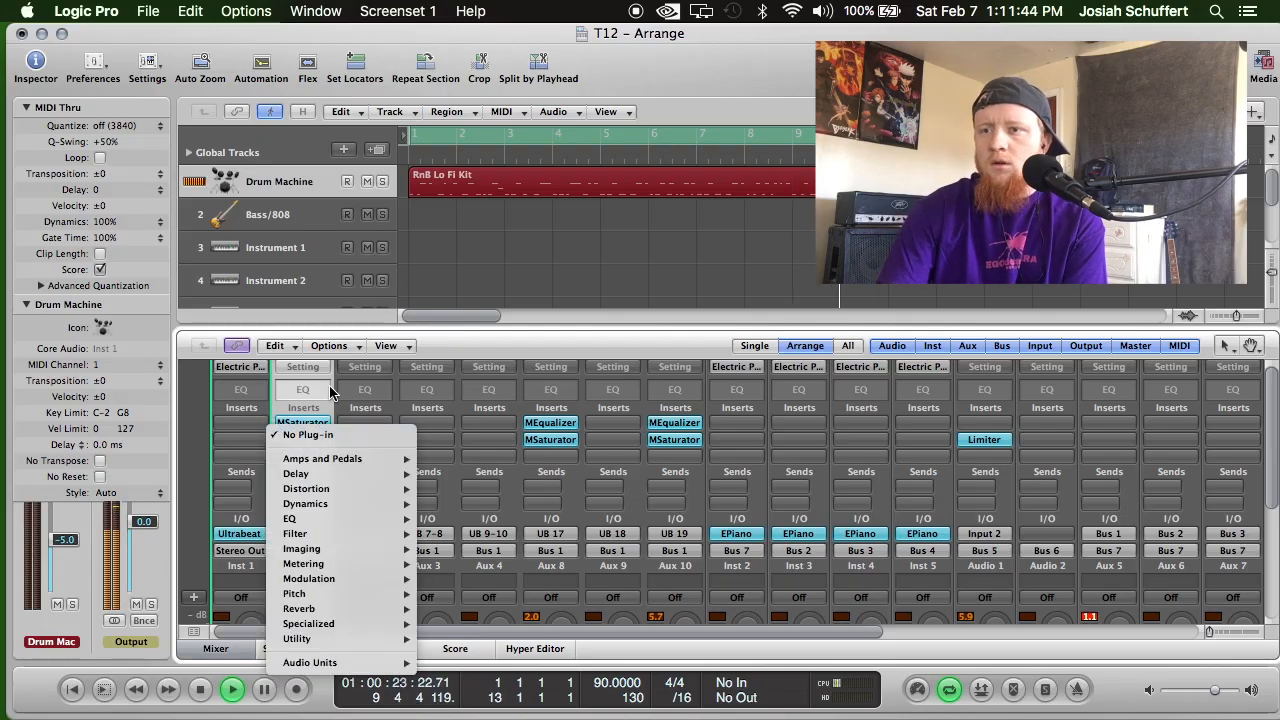
pyautogui.click(331, 393)
pyautogui.click(311, 437)
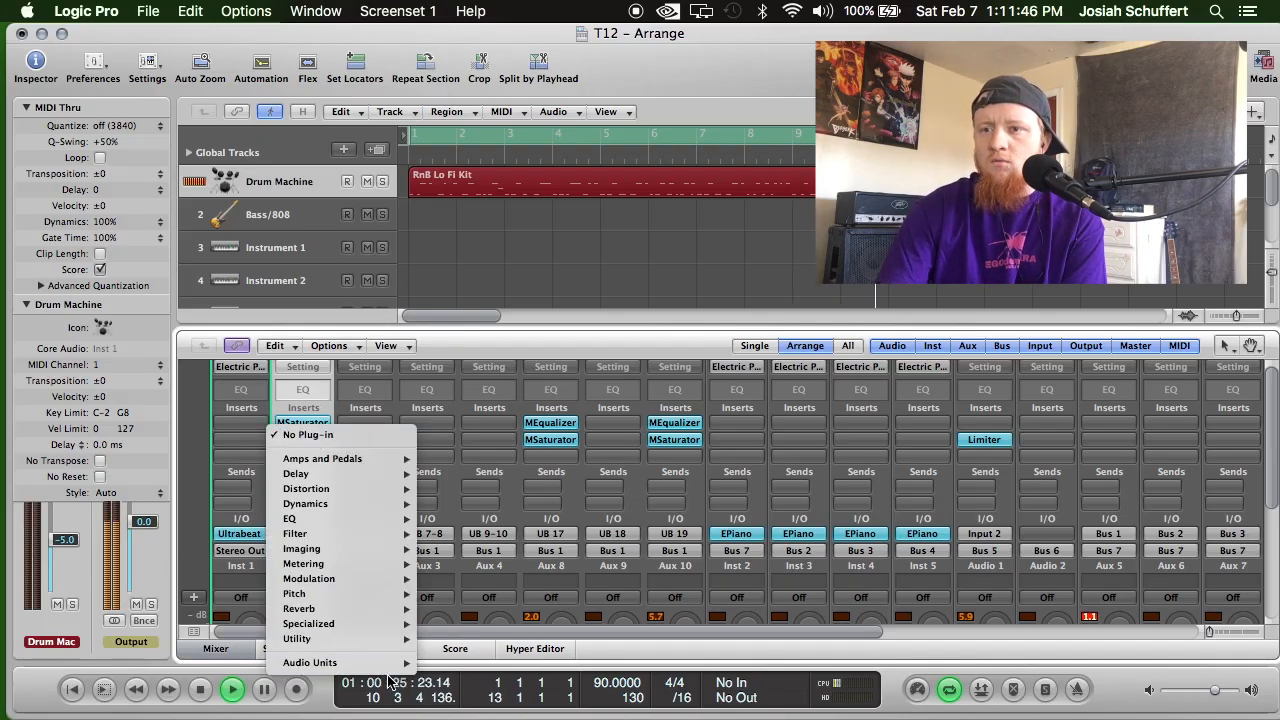
pyautogui.moveTo(520, 687)
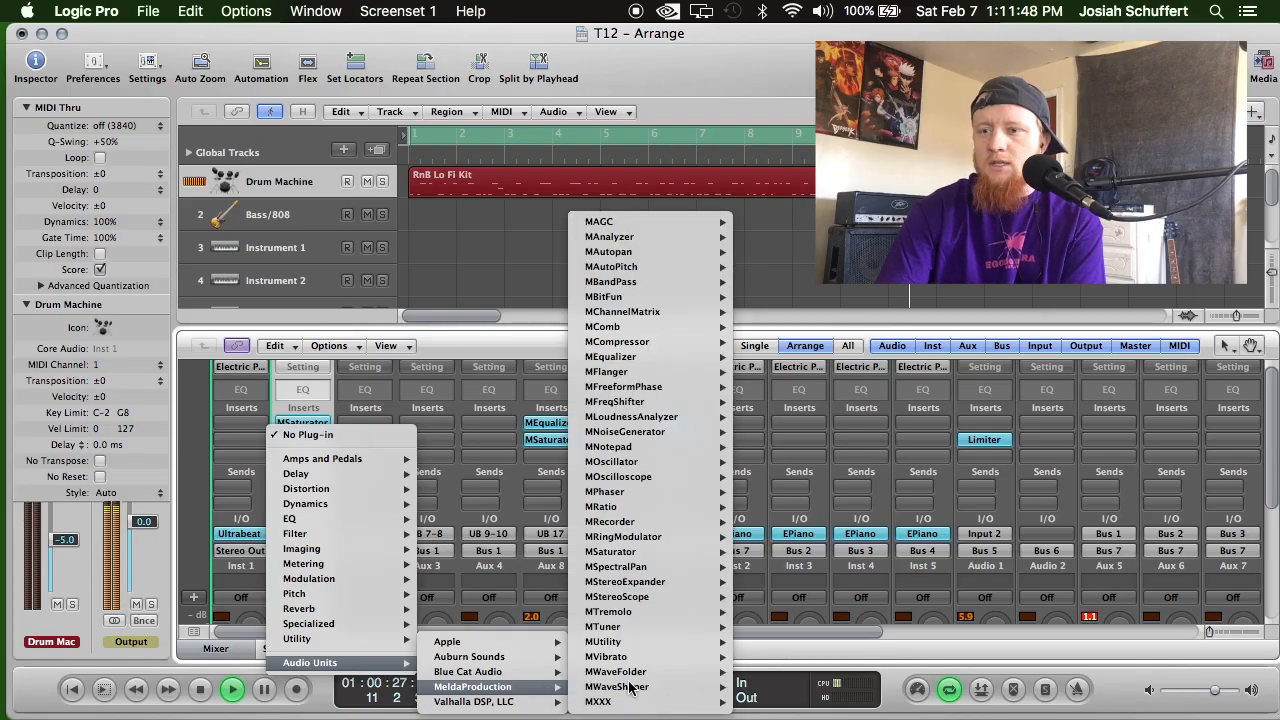
pyautogui.moveTo(676, 357)
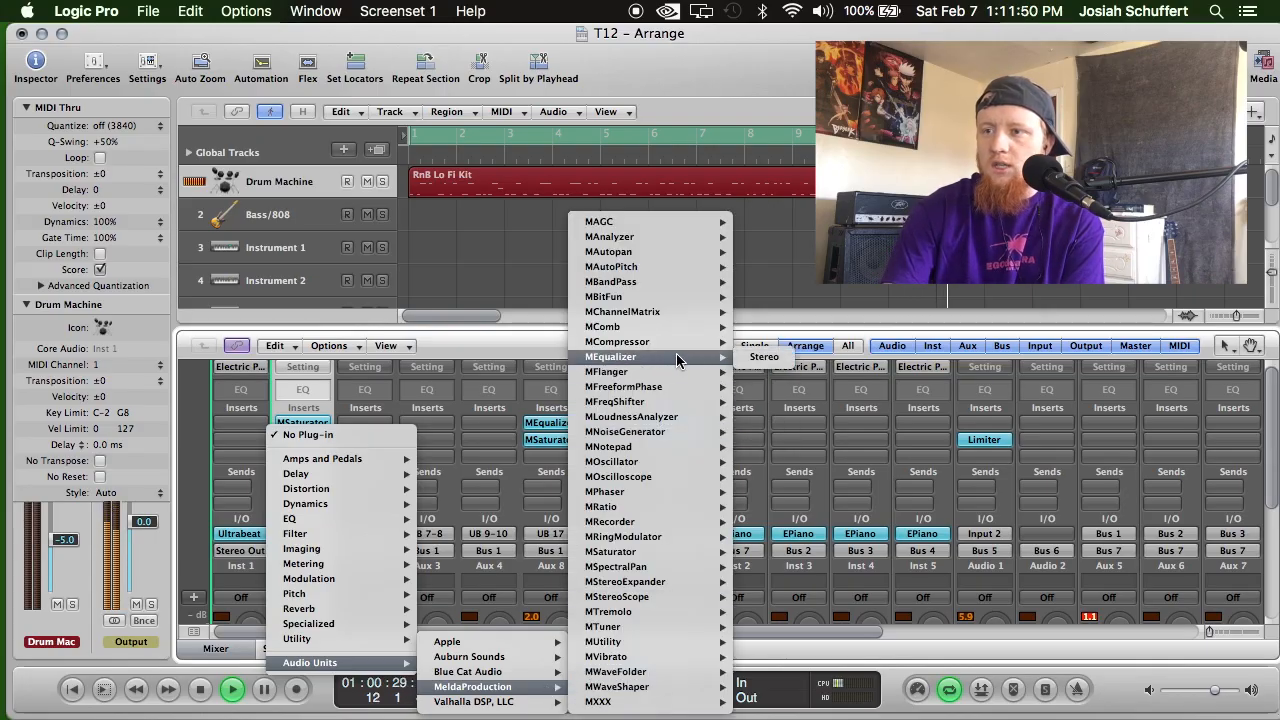
pyautogui.click(763, 357)
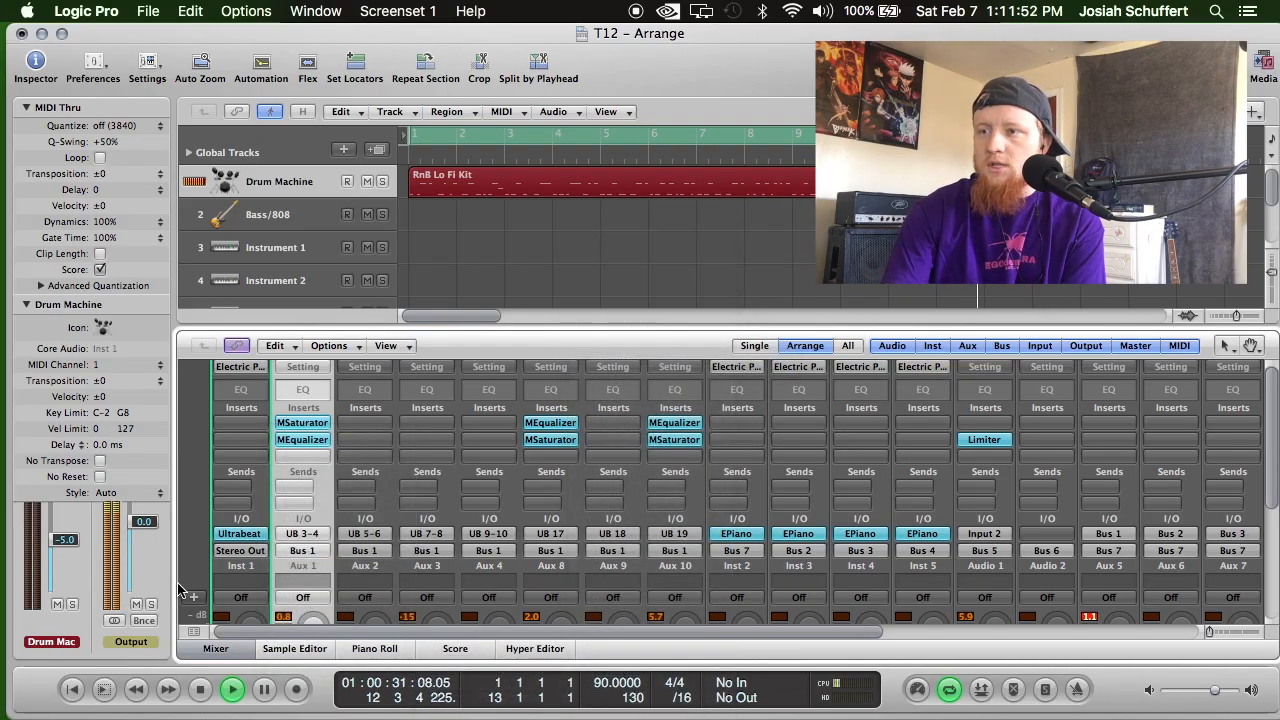
pyautogui.press('space')
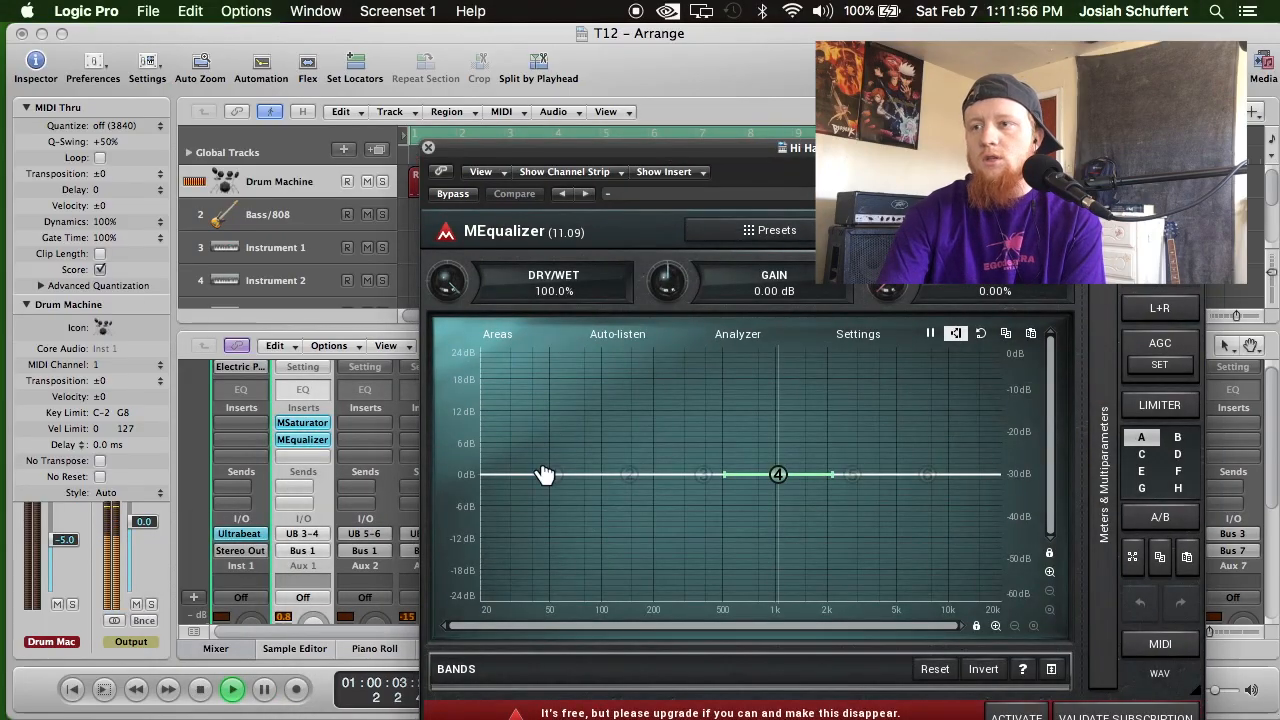
# Enable the Hi Hat equalizer's band 1 and cut it 24 dB near 600 Hz, and boost band 4 about 6.5 dB near 950 Hz.
pyautogui.doubleClick(550, 474)
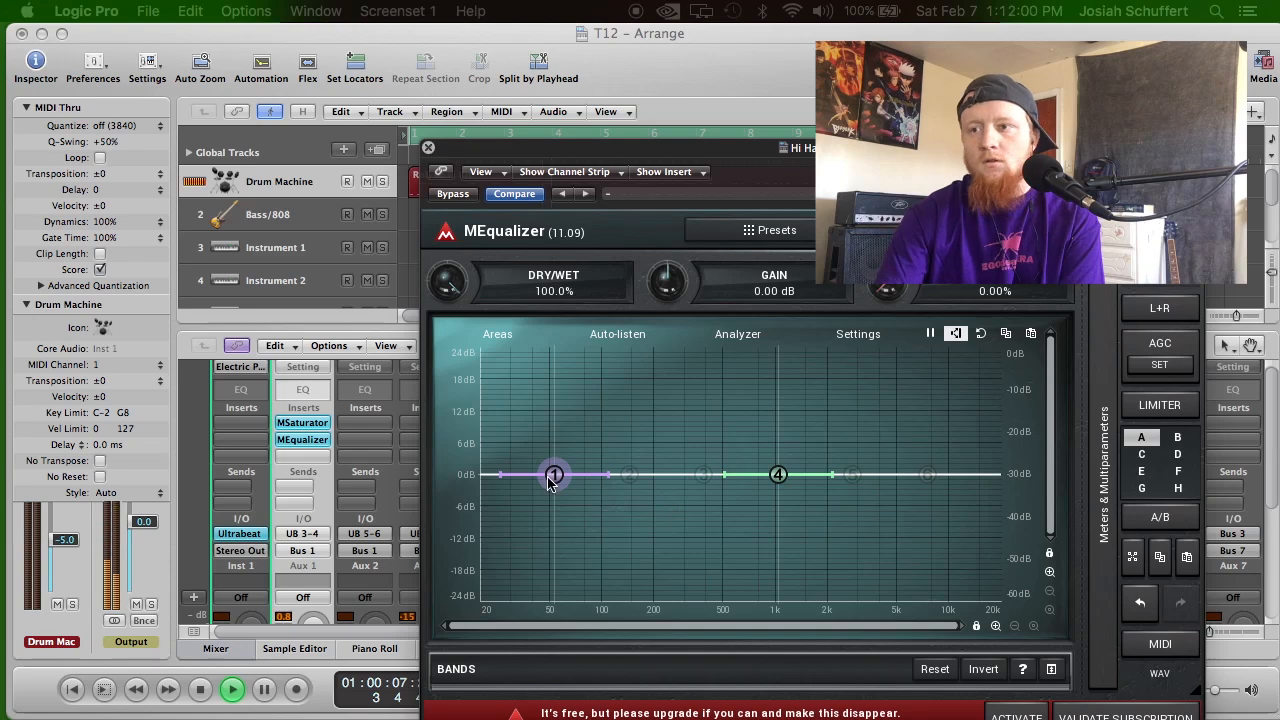
pyautogui.moveTo(558, 475); pyautogui.dragTo(738, 600)
pyautogui.moveTo(774, 474); pyautogui.dragTo(770, 440)
# Enable bands 5 and 6, cutting band 5 about 6 dB near 2.5 kHz and boosting band 6 about 4.5 dB near 6 kHz.
pyautogui.moveTo(929, 471); pyautogui.dragTo(926, 451)
pyautogui.moveTo(851, 476); pyautogui.dragTo(844, 504)
pyautogui.moveTo(922, 454)
pyautogui.mouseDown()
pyautogui.moveTo(920, 440)
pyautogui.moveTo(911, 450)
pyautogui.mouseUp()
pyautogui.moveTo(852, 508); pyautogui.dragTo(845, 511)
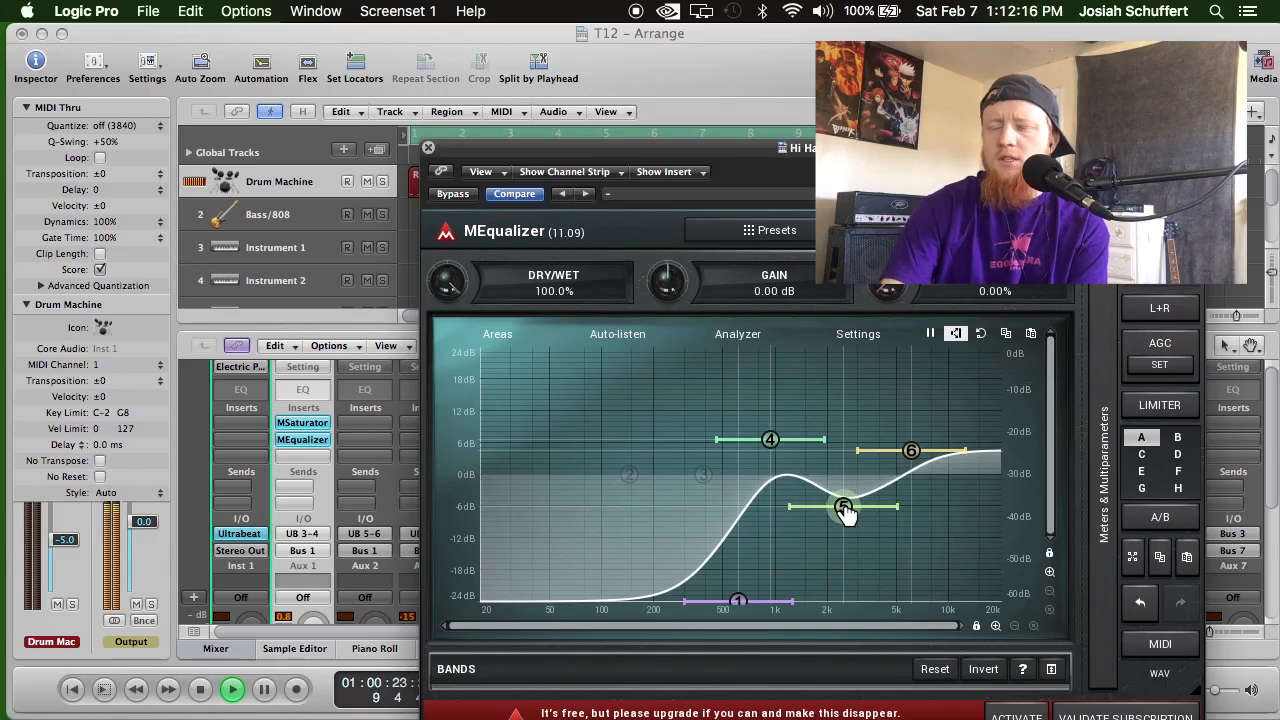
# Refine band 4 to about +7.5 dB near 830 Hz, band 6 to about +5.5 dB near 5 kHz, and band 1 to about 500 Hz.
pyautogui.moveTo(770, 441); pyautogui.dragTo(762, 434)
pyautogui.moveTo(908, 450); pyautogui.dragTo(900, 445)
pyautogui.moveTo(738, 600); pyautogui.dragTo(722, 597)
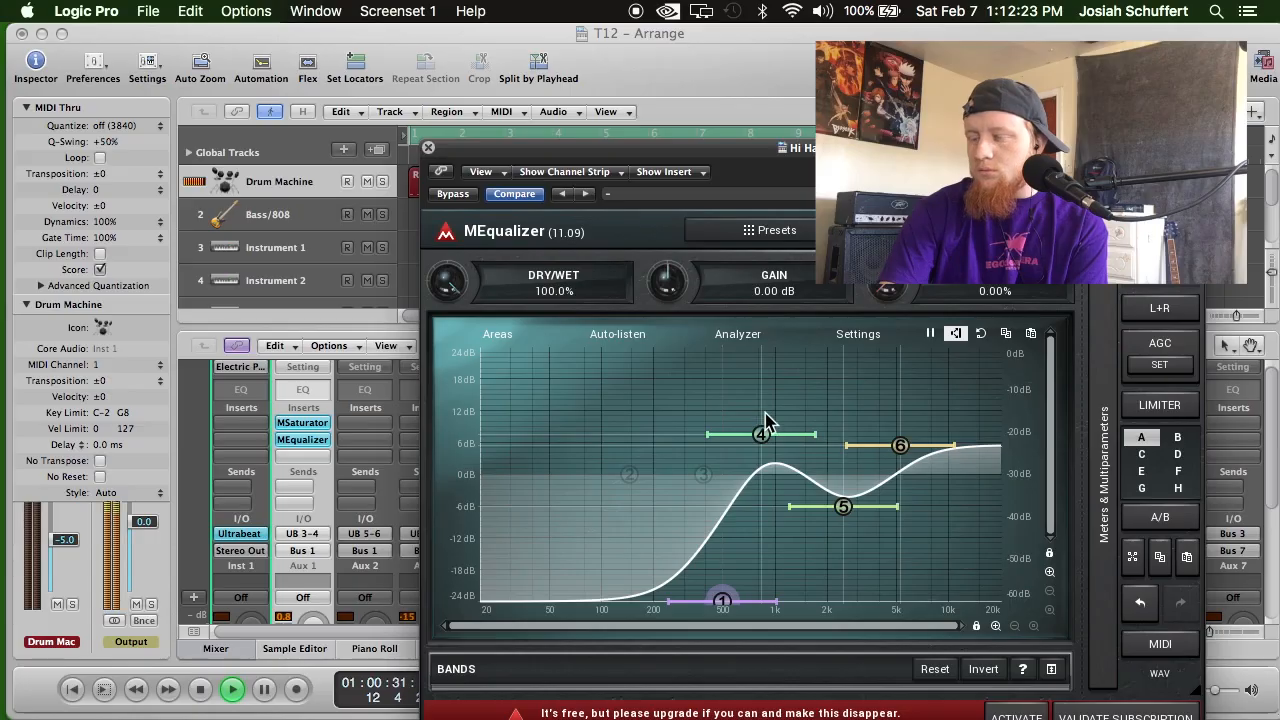
# Fine-tune the Hi Hat equalizer's band 4 to about +7 dB near 800 Hz and band 6 to about +5.5 dB near 4.8 kHz.
pyautogui.moveTo(762, 433); pyautogui.dragTo(756, 436)
pyautogui.moveTo(903, 440); pyautogui.dragTo(891, 444)
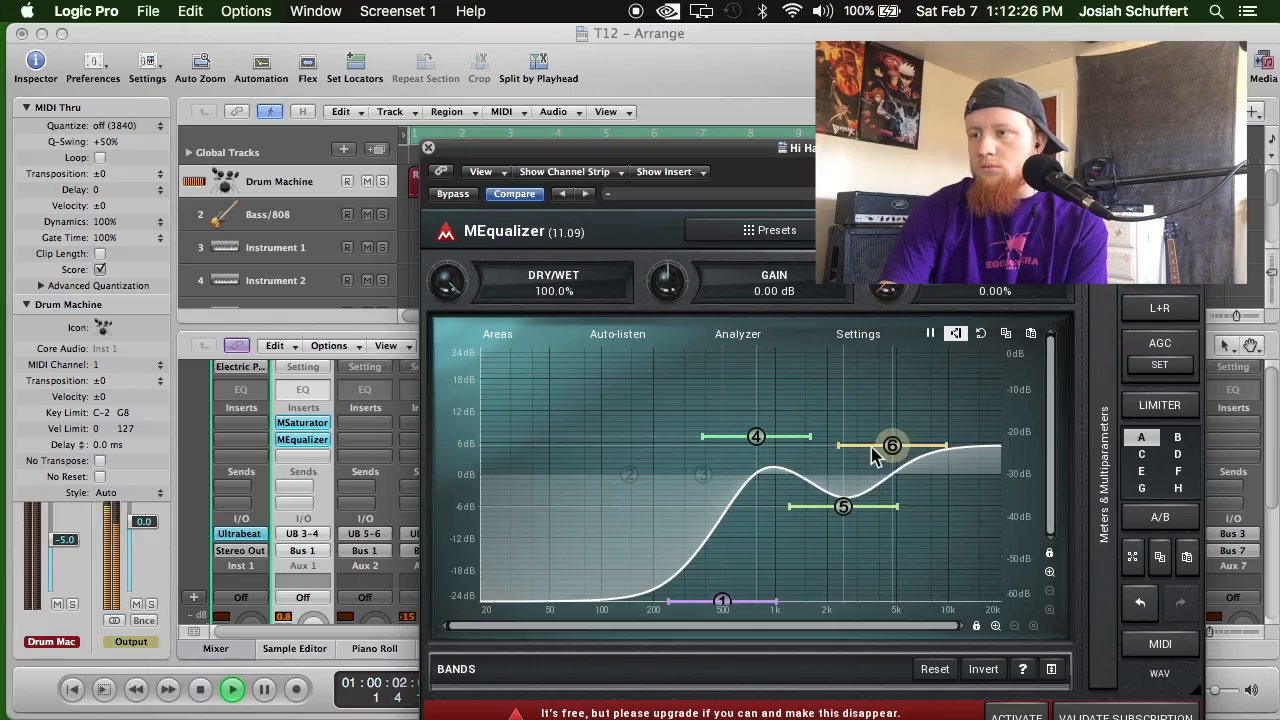
pyautogui.click(428, 148)
# Raise the gain of the Hi Hat channel's MSaturator to +10.94 dB.
pyautogui.scroll(-5, 432, 467)
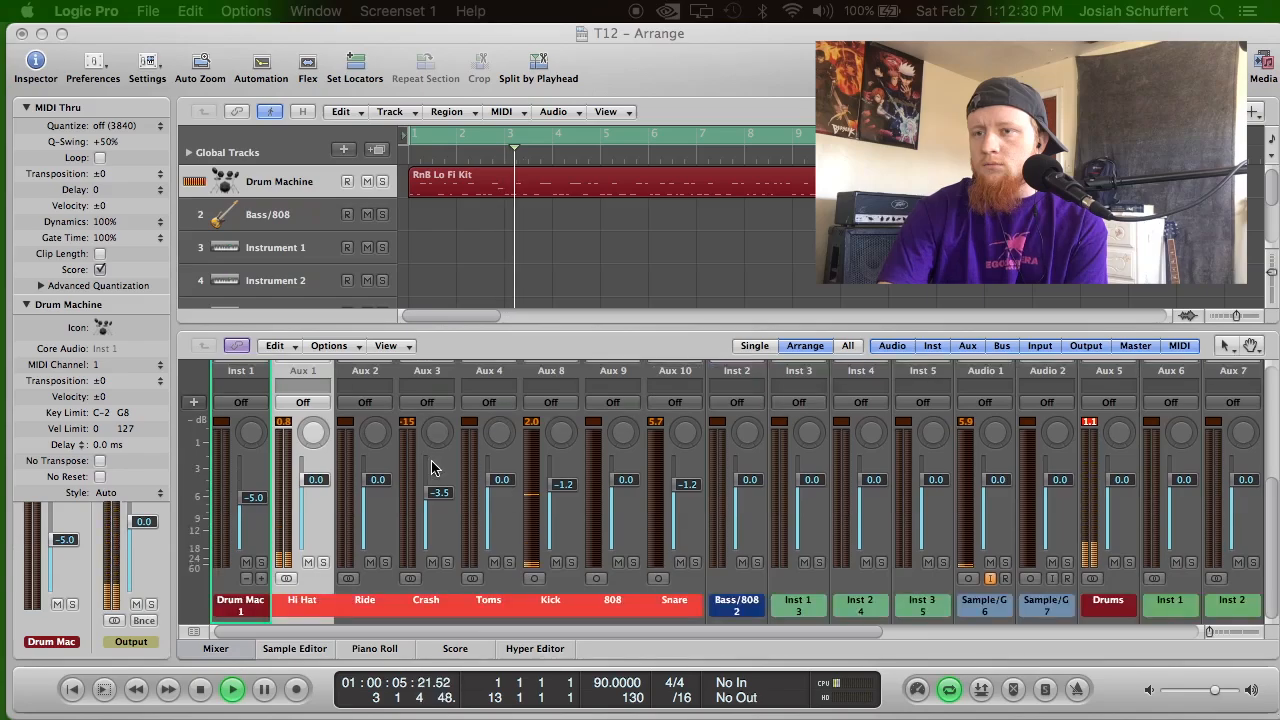
pyautogui.scroll(3, 432, 467)
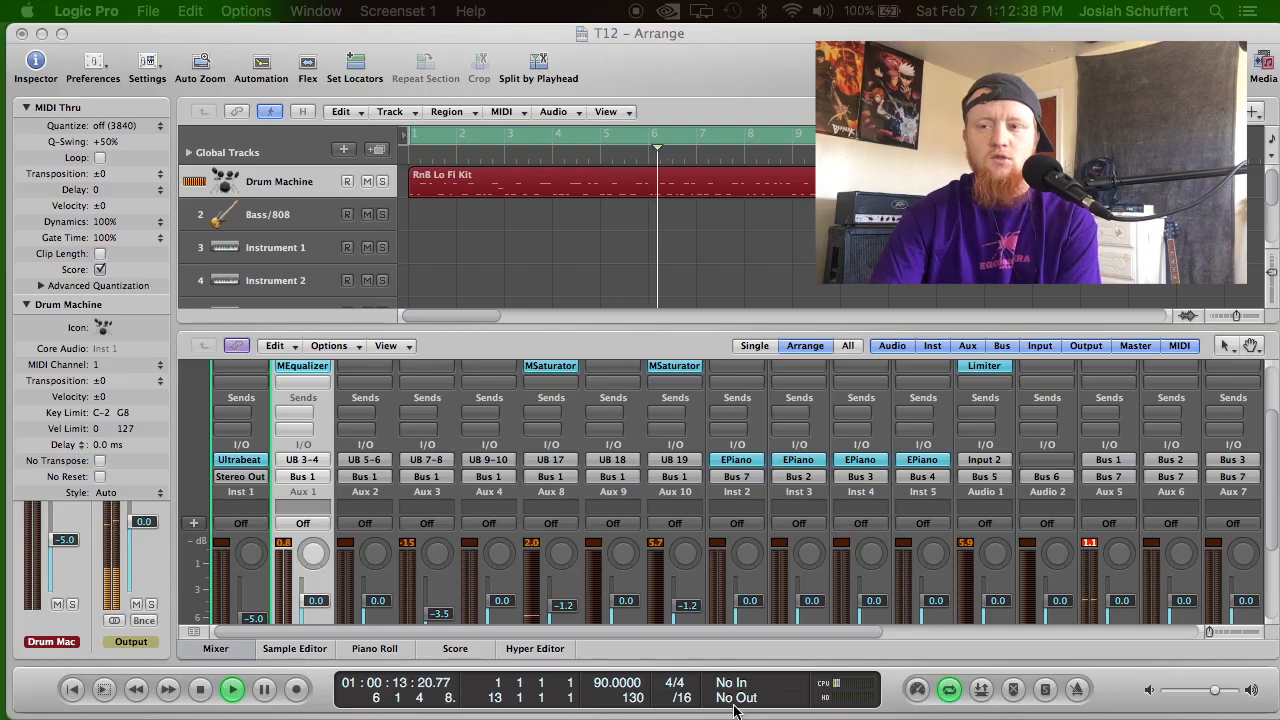
pyautogui.scroll(-3, 478, 493)
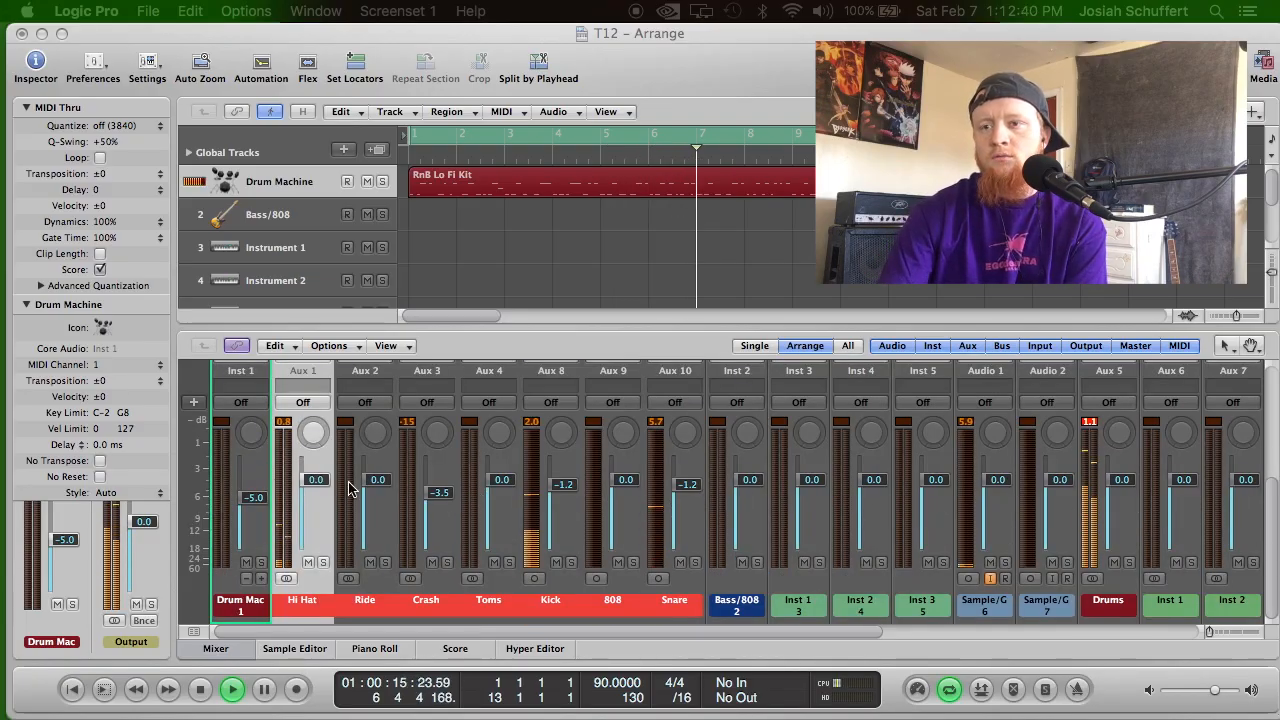
pyautogui.scroll(4, 322, 482)
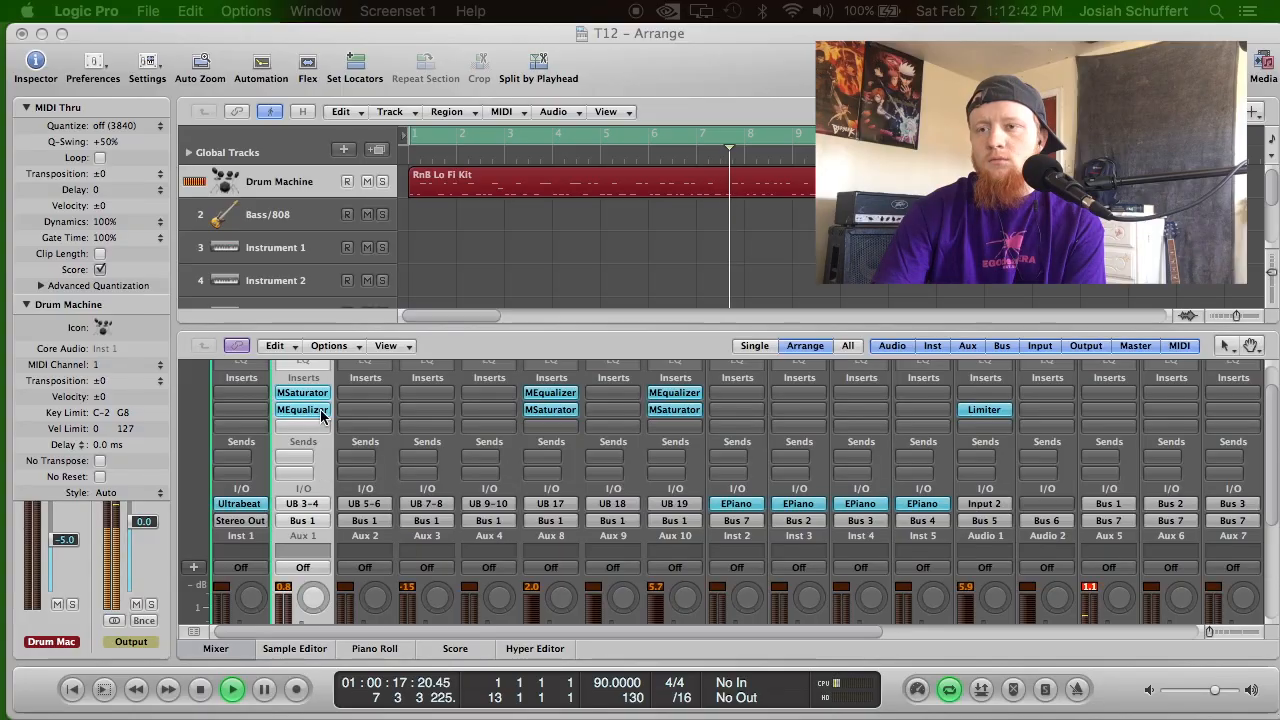
pyautogui.click(308, 394)
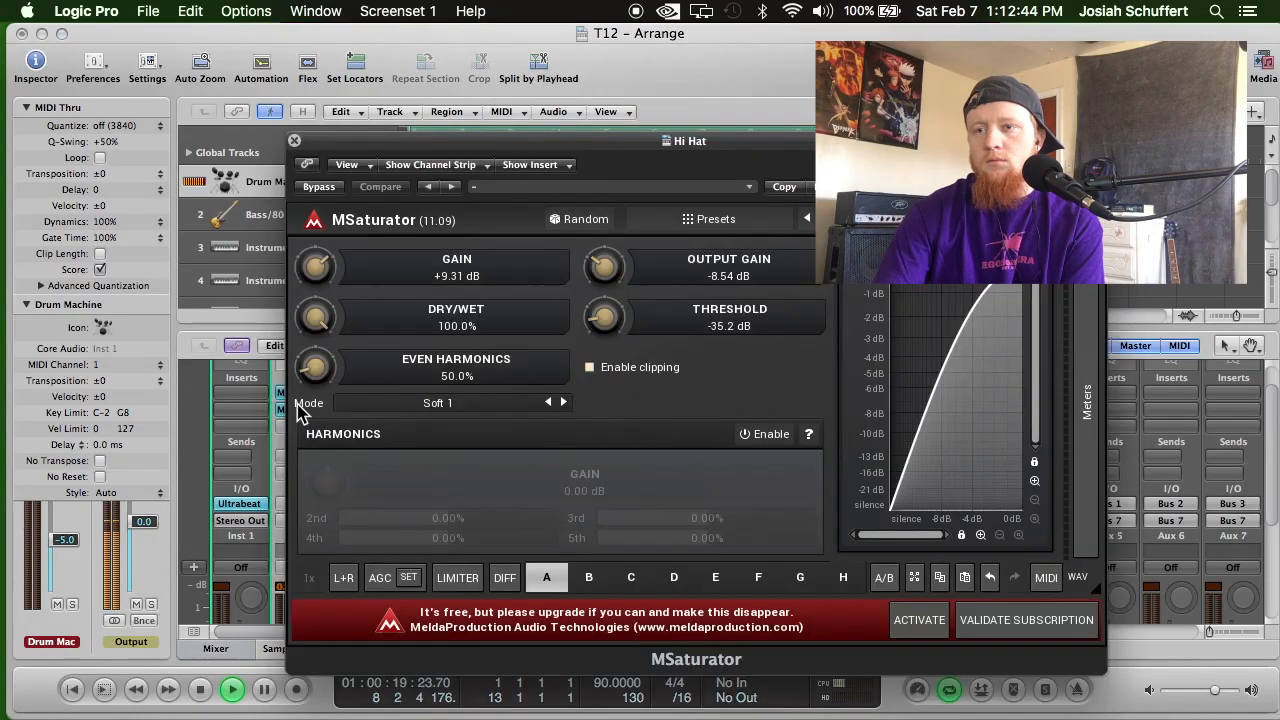
pyautogui.moveTo(316, 267); pyautogui.dragTo(316, 254)
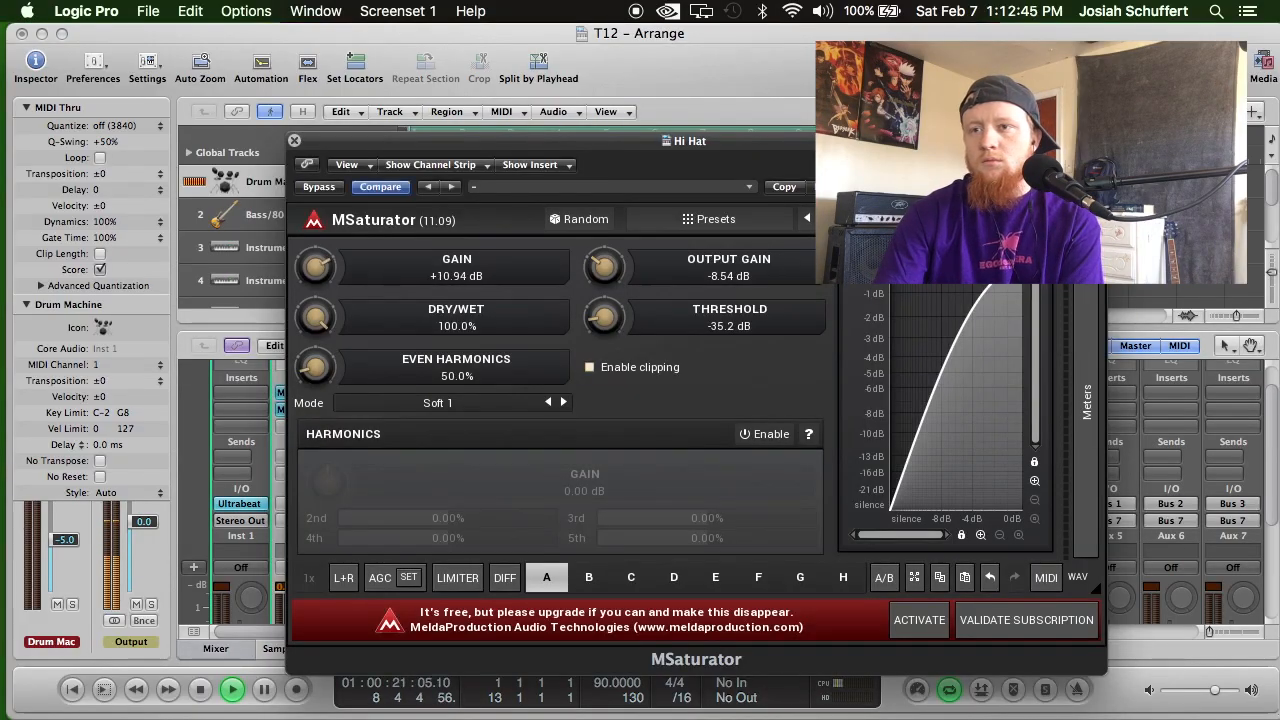
pyautogui.click(294, 141)
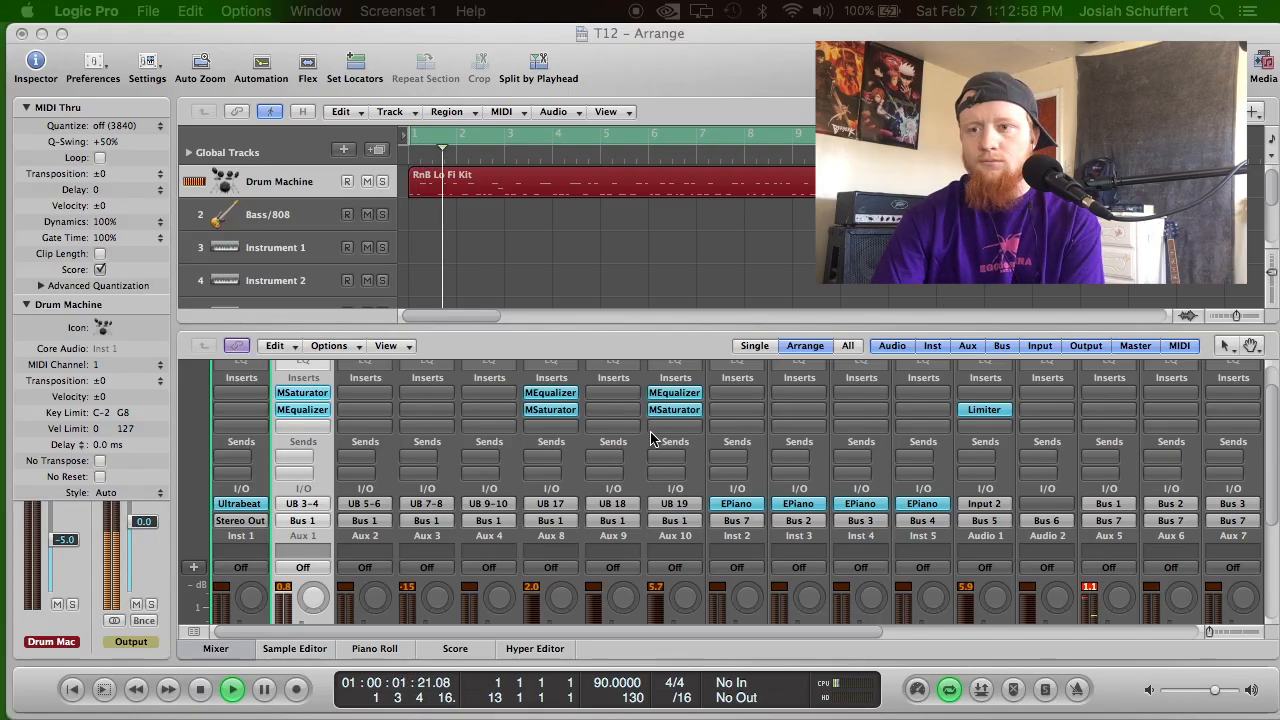
# Lower the Crash channel's volume fader to -5.0 dB.
pyautogui.scroll(-5, 650, 437)
pyautogui.scroll(6, 568, 512)
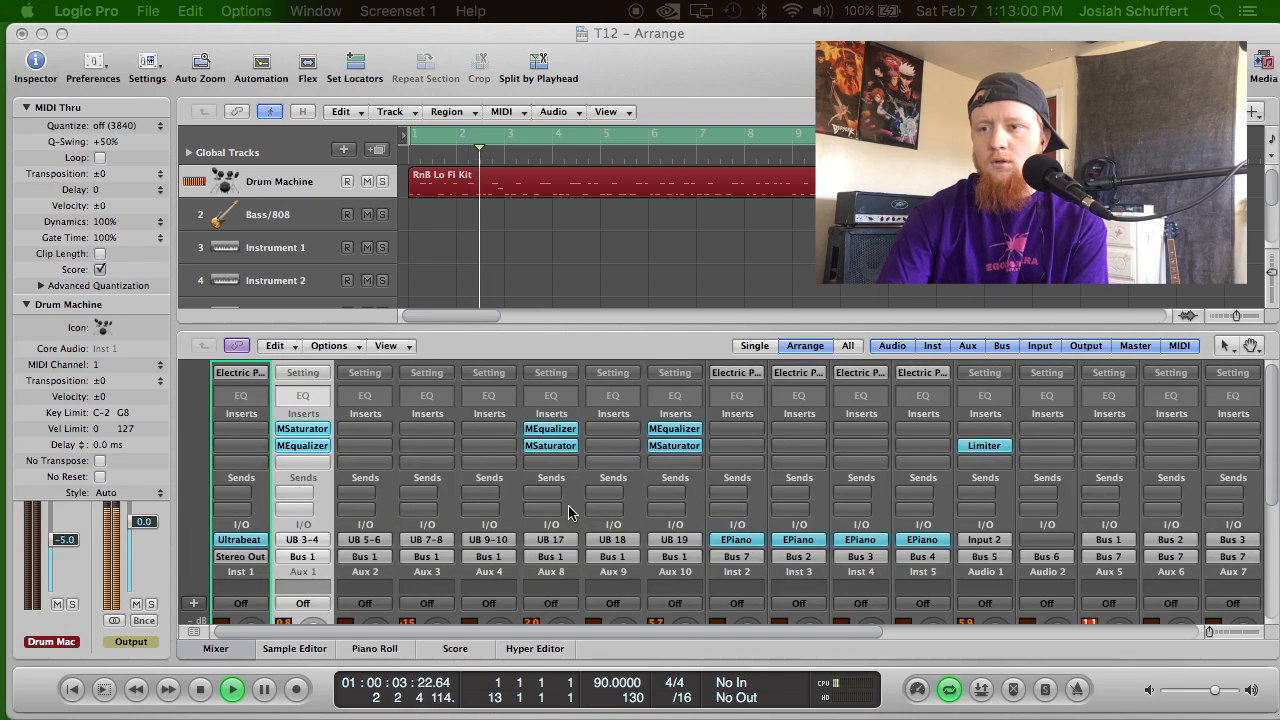
pyautogui.scroll(-5, 445, 611)
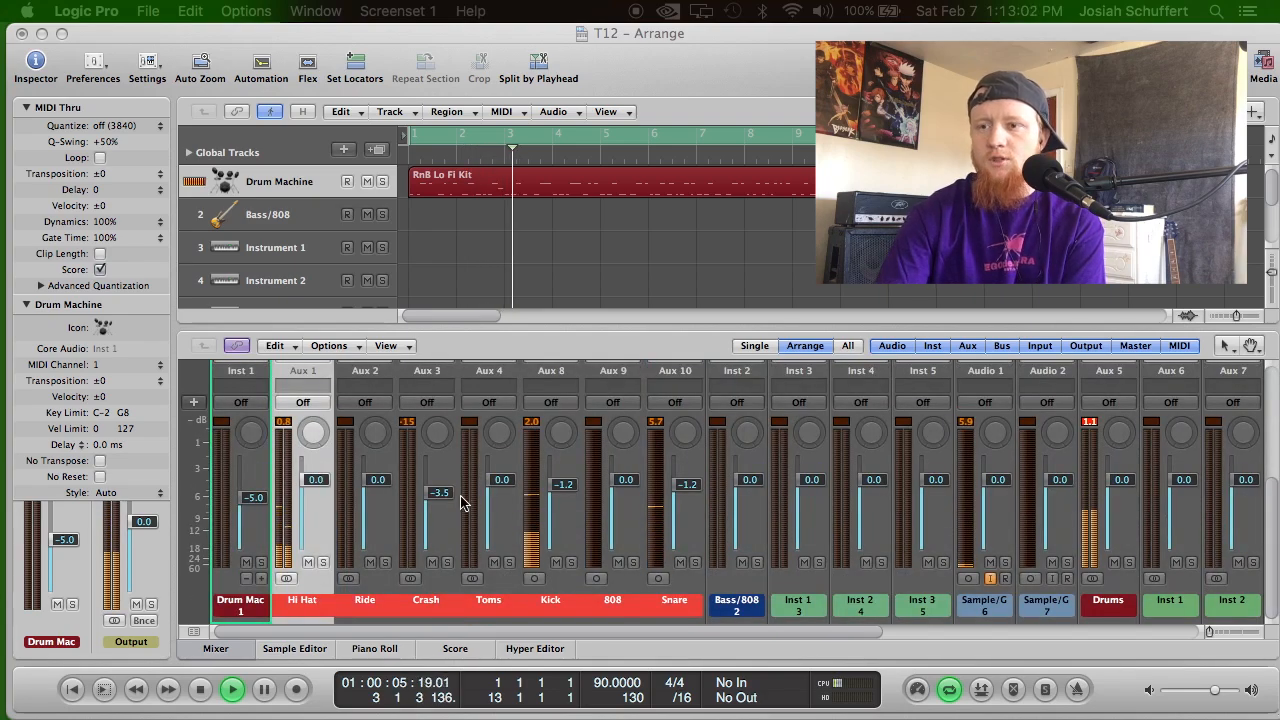
pyautogui.moveTo(443, 499); pyautogui.dragTo(443, 504)
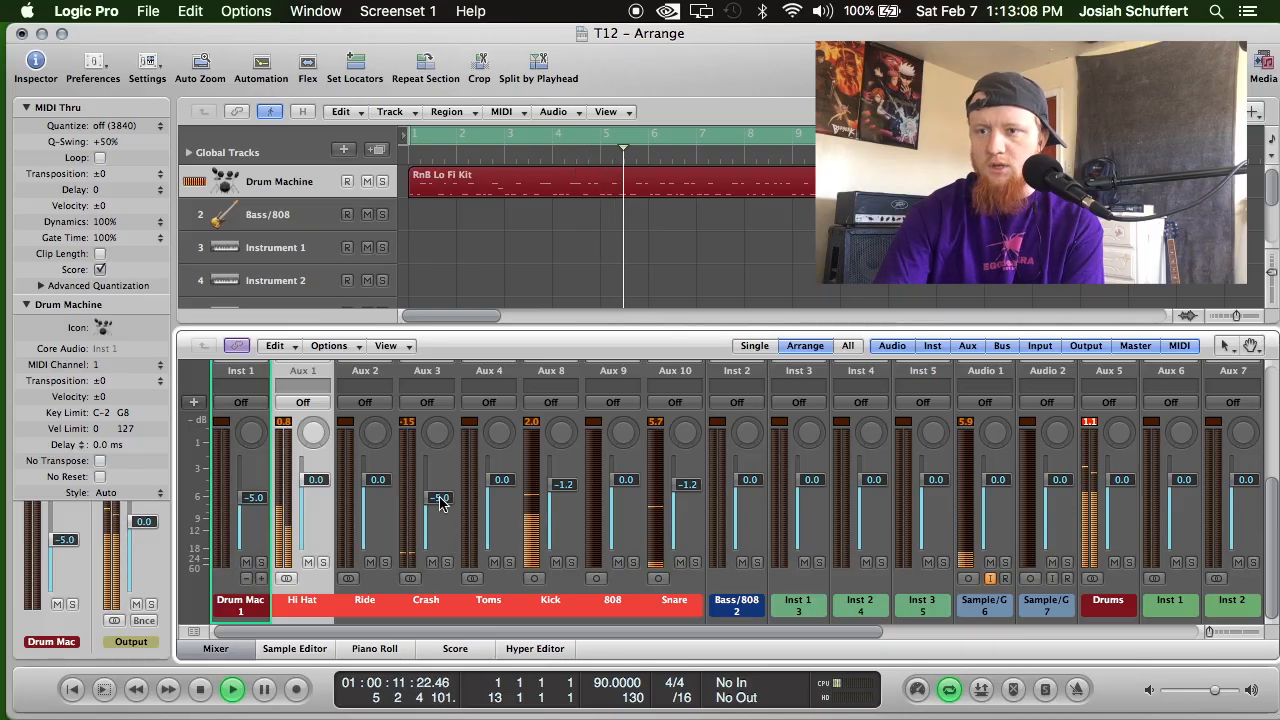
# Insert MeldaProduction's MSaturator as Stereo on the first insert slot of the Drums bus channel.
pyautogui.moveTo(468, 631); pyautogui.dragTo(794, 627)
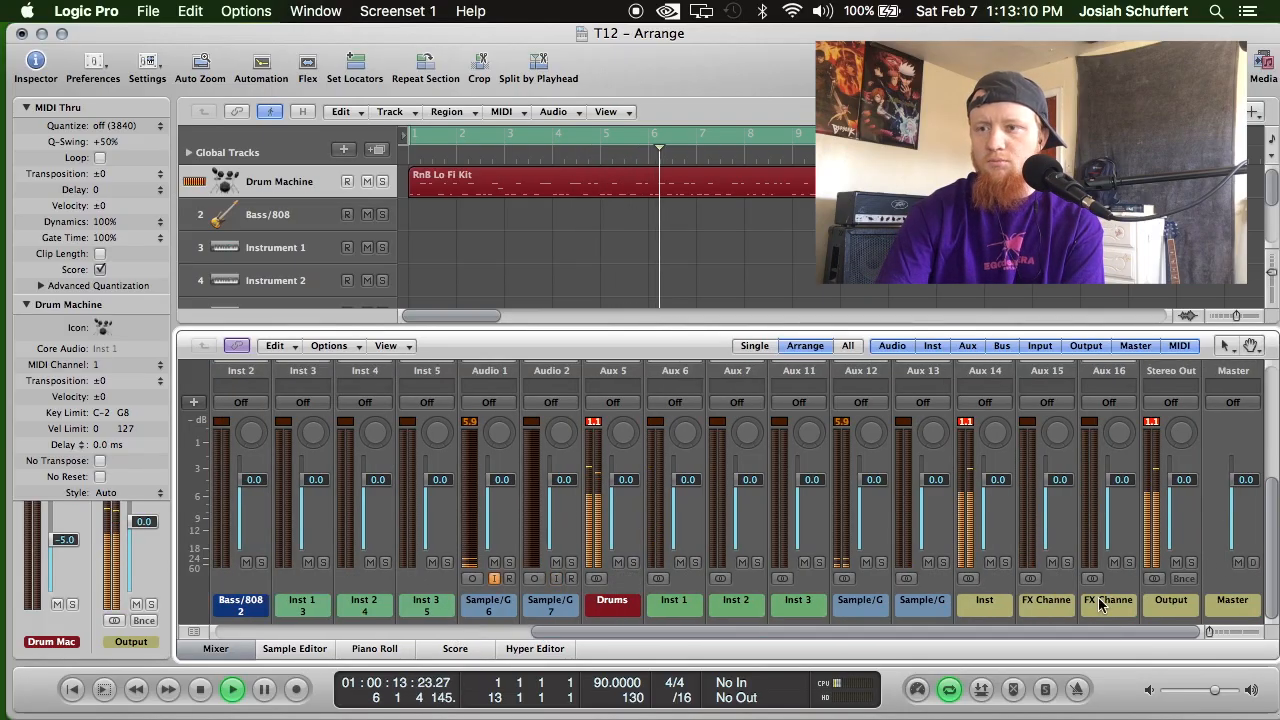
pyautogui.scroll(5, 706, 568)
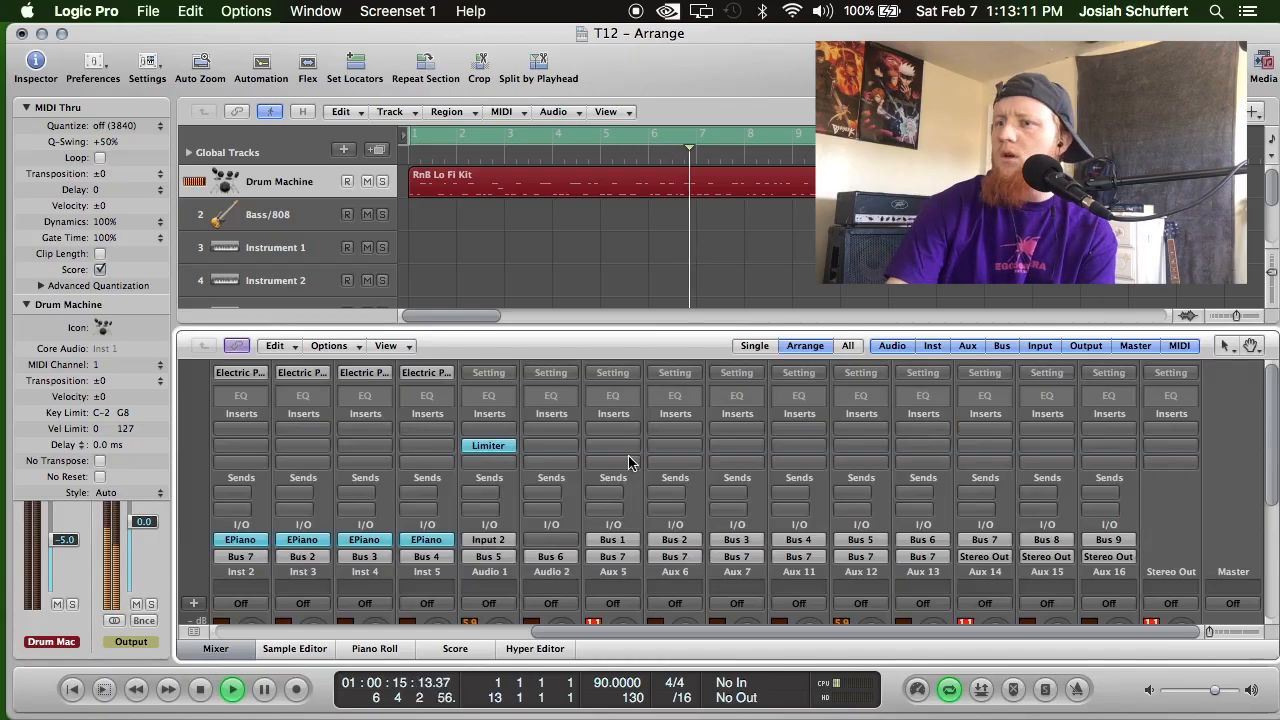
pyautogui.scroll(-5, 621, 502)
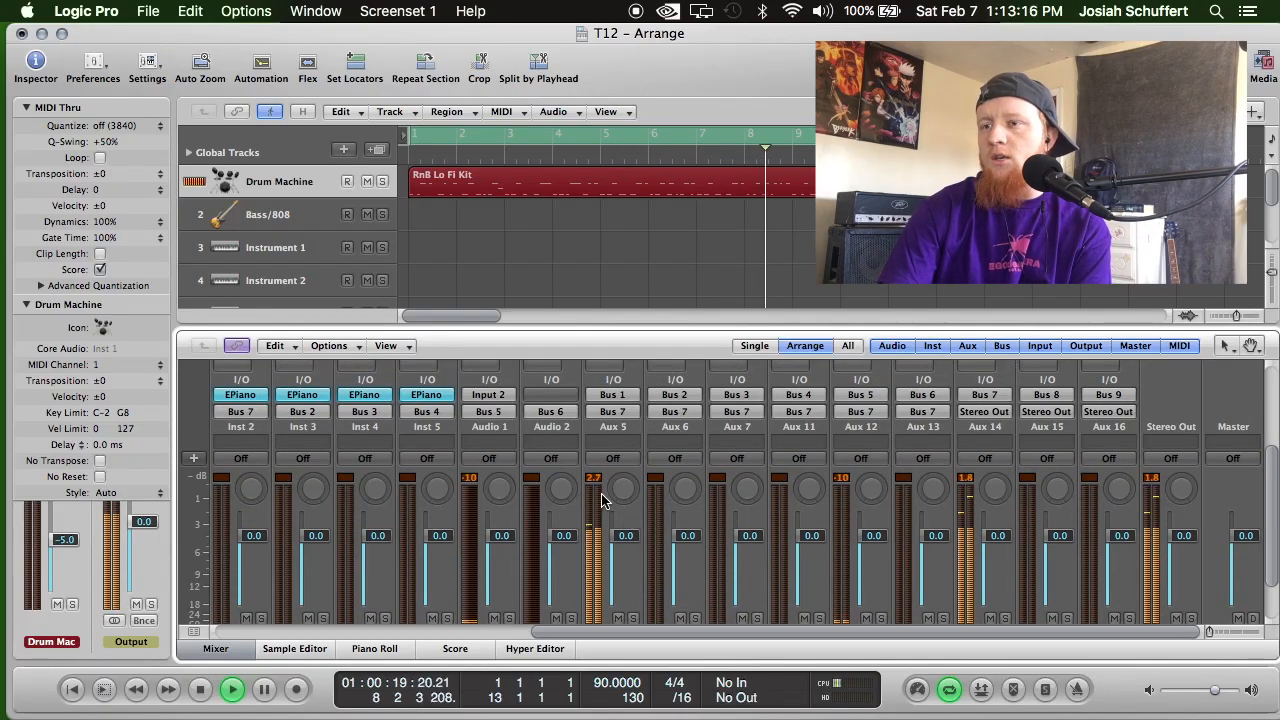
pyautogui.scroll(5, 615, 450)
pyautogui.click(613, 436)
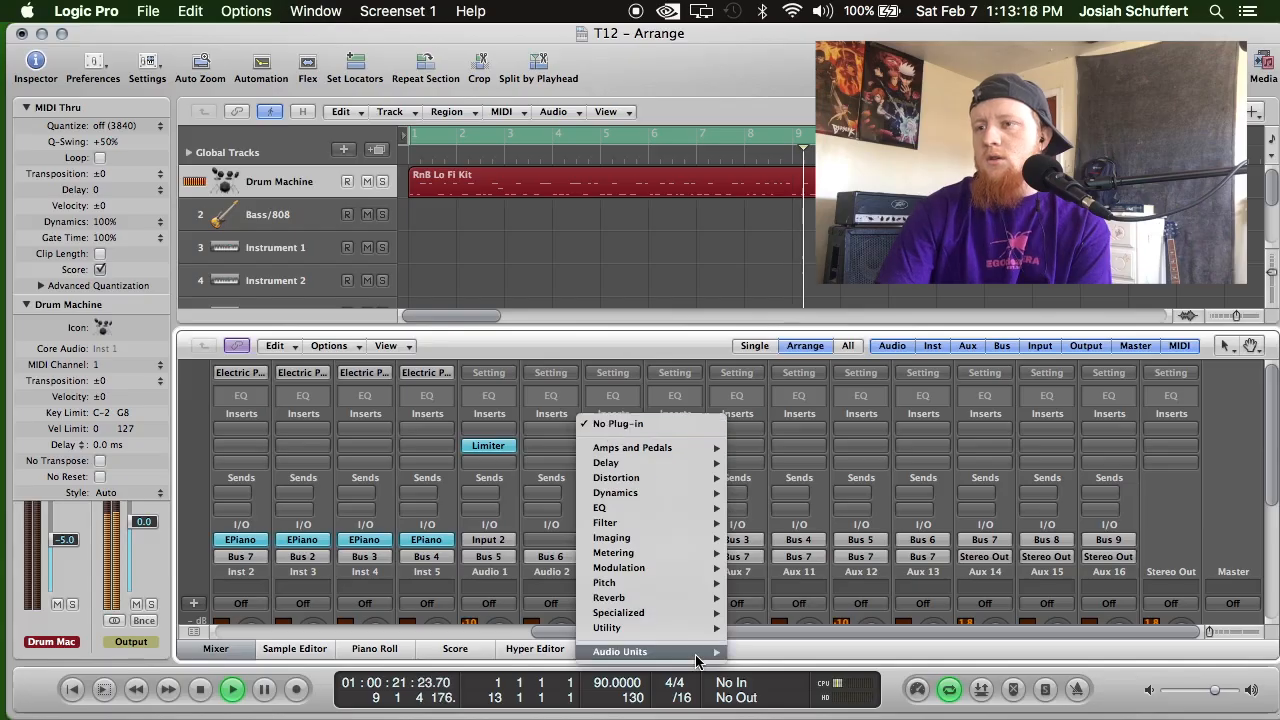
pyautogui.moveTo(722, 657)
pyautogui.moveTo(800, 687)
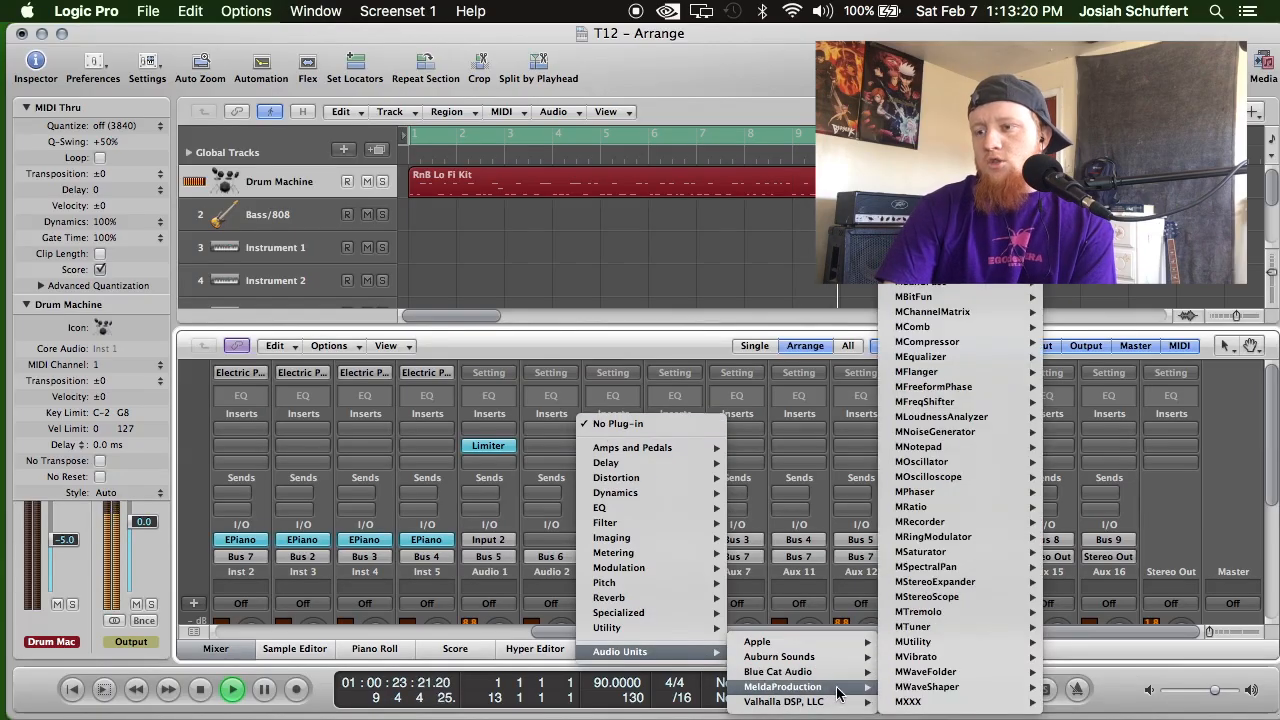
pyautogui.moveTo(969, 597)
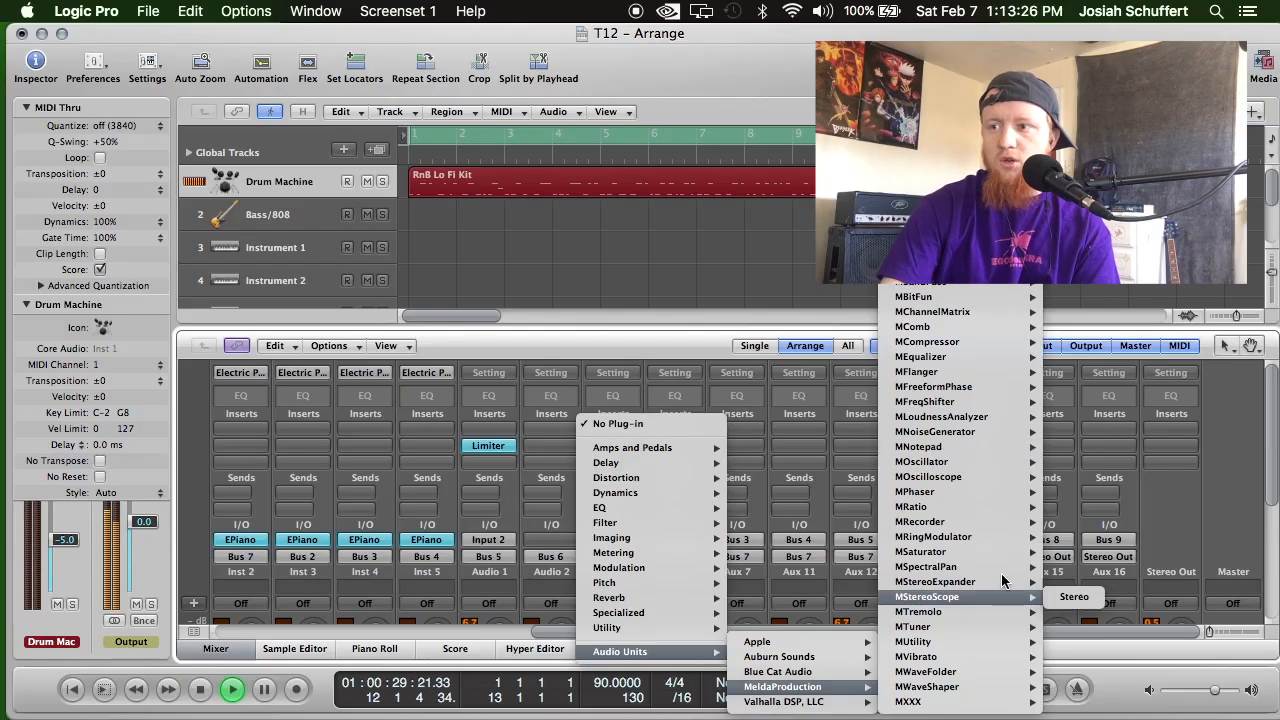
pyautogui.moveTo(999, 549)
pyautogui.click(1080, 556)
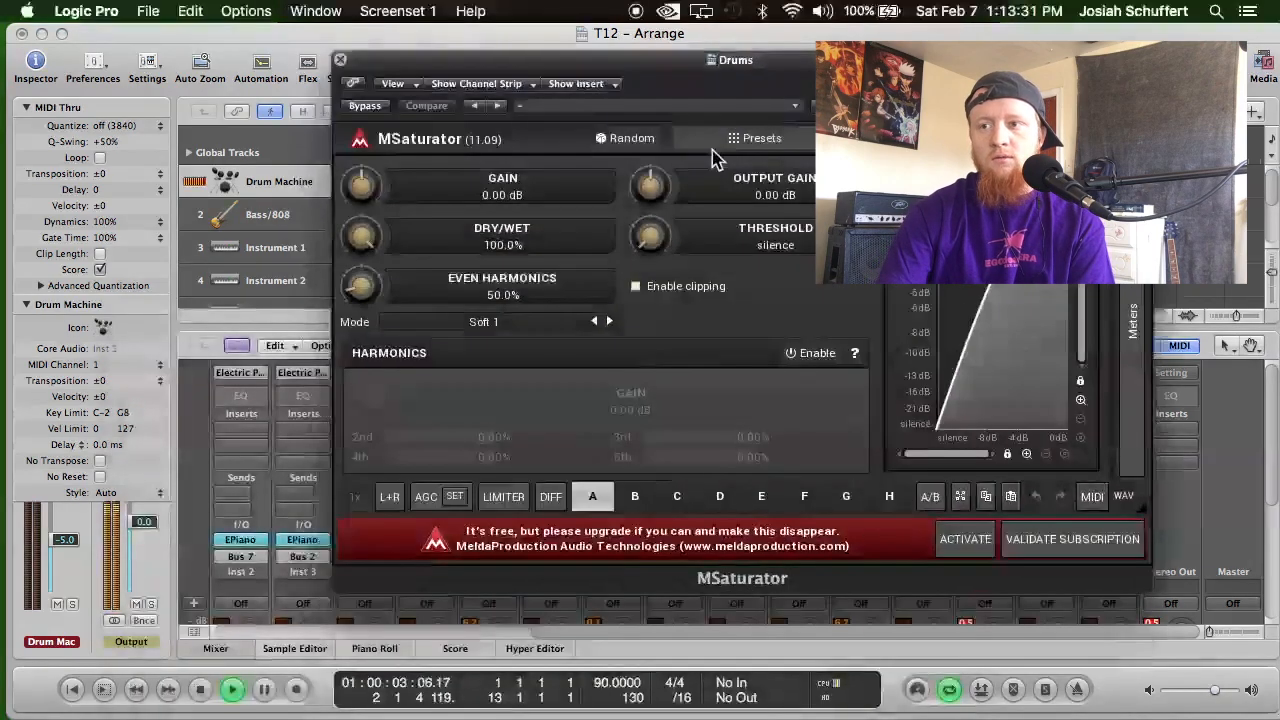
# Set the Drums saturator's gain to +5.18 dB and its output gain to -4.70 dB.
pyautogui.moveTo(658, 180); pyautogui.dragTo(658, 210)
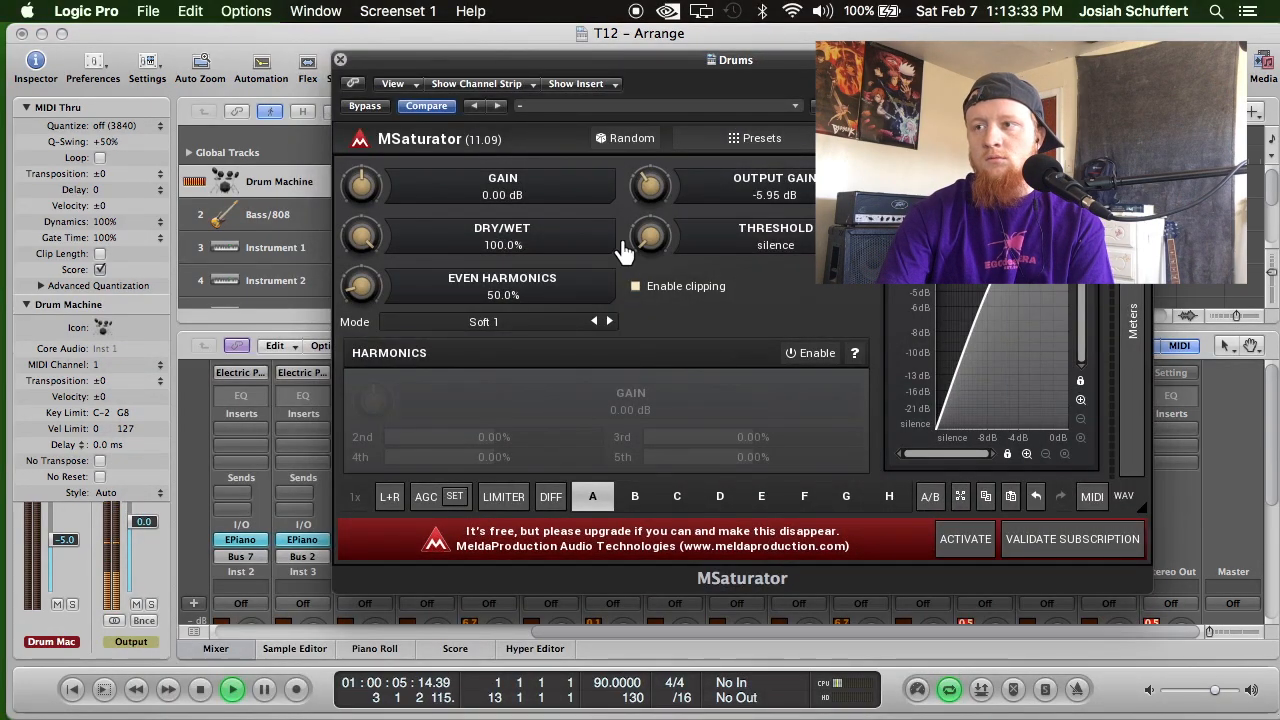
pyautogui.moveTo(361, 185); pyautogui.dragTo(361, 154)
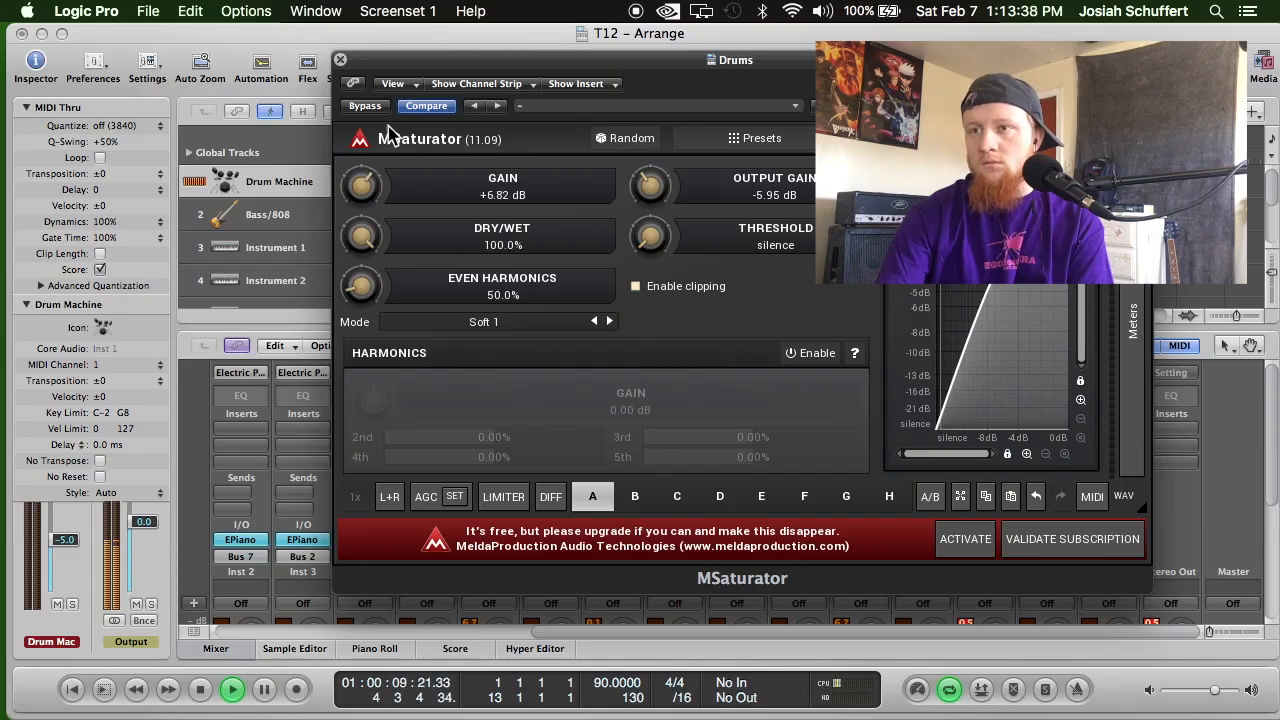
pyautogui.moveTo(637, 187); pyautogui.dragTo(647, 175)
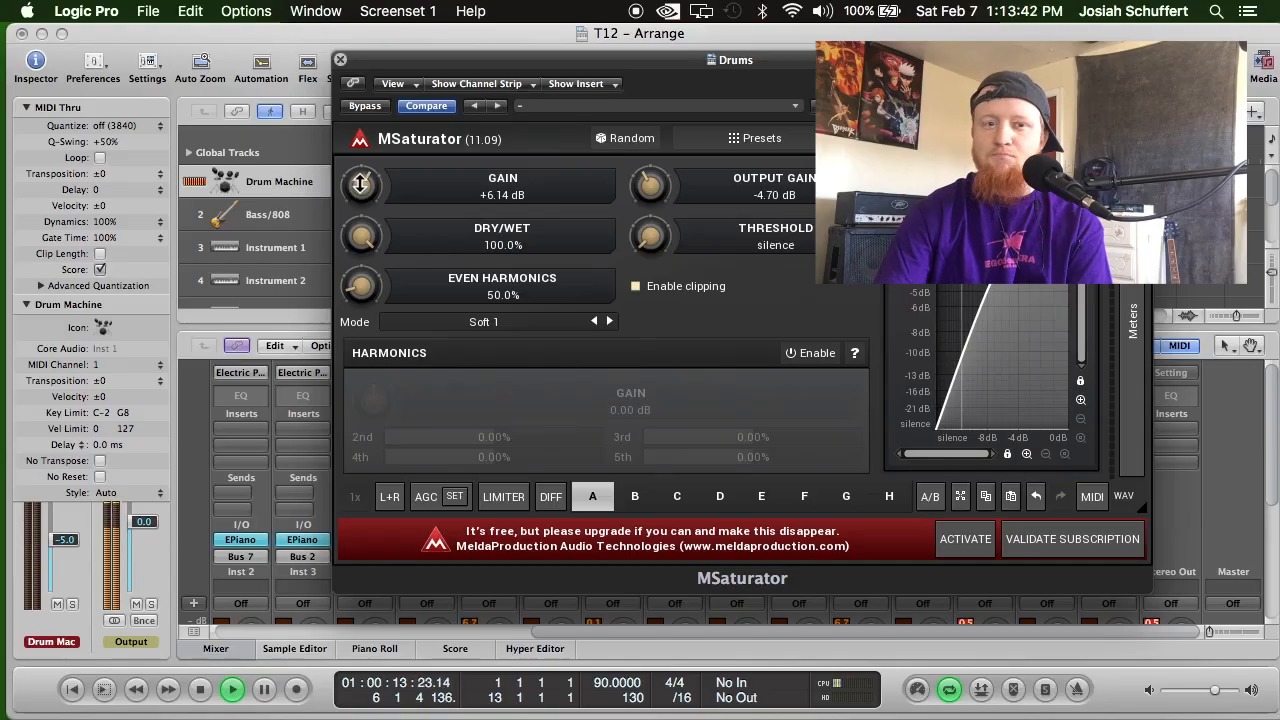
pyautogui.moveTo(359, 185); pyautogui.dragTo(359, 193)
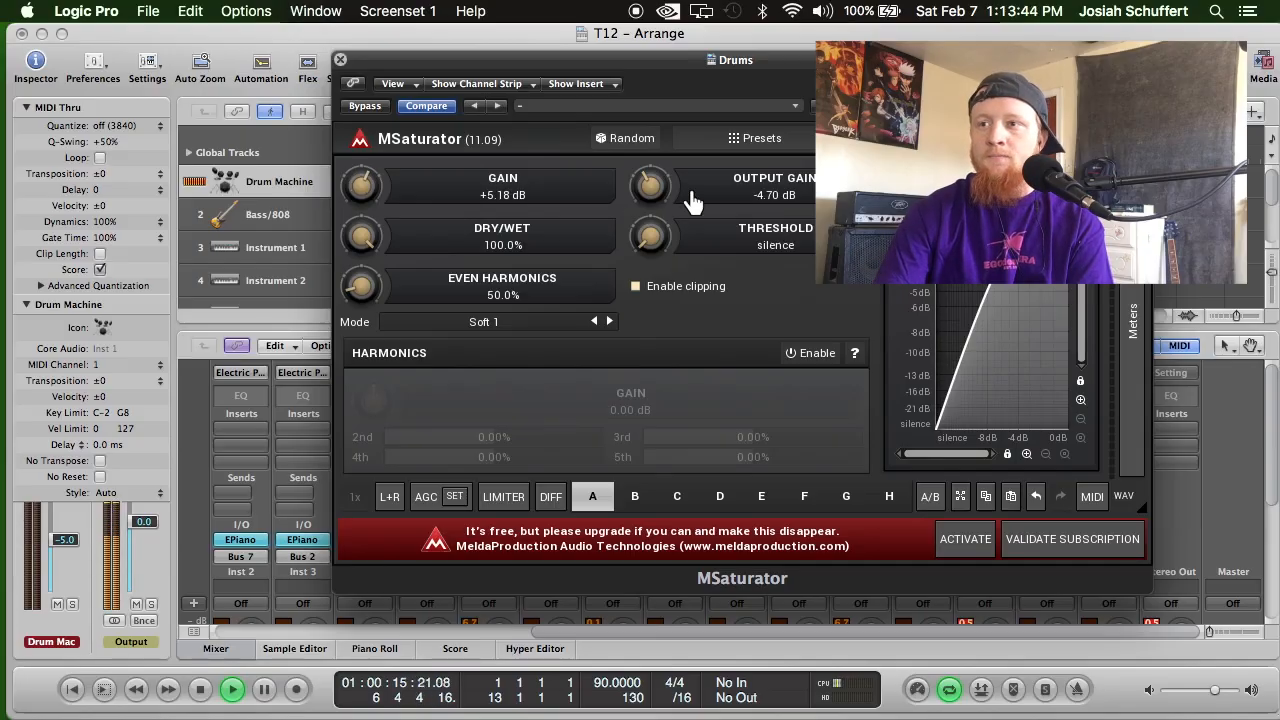
# Set the Drums saturator's even harmonics to 0%, threshold to -57.7 dB and output gain to -5.66 dB.
pyautogui.moveTo(410, 270); pyautogui.dragTo(402, 496)
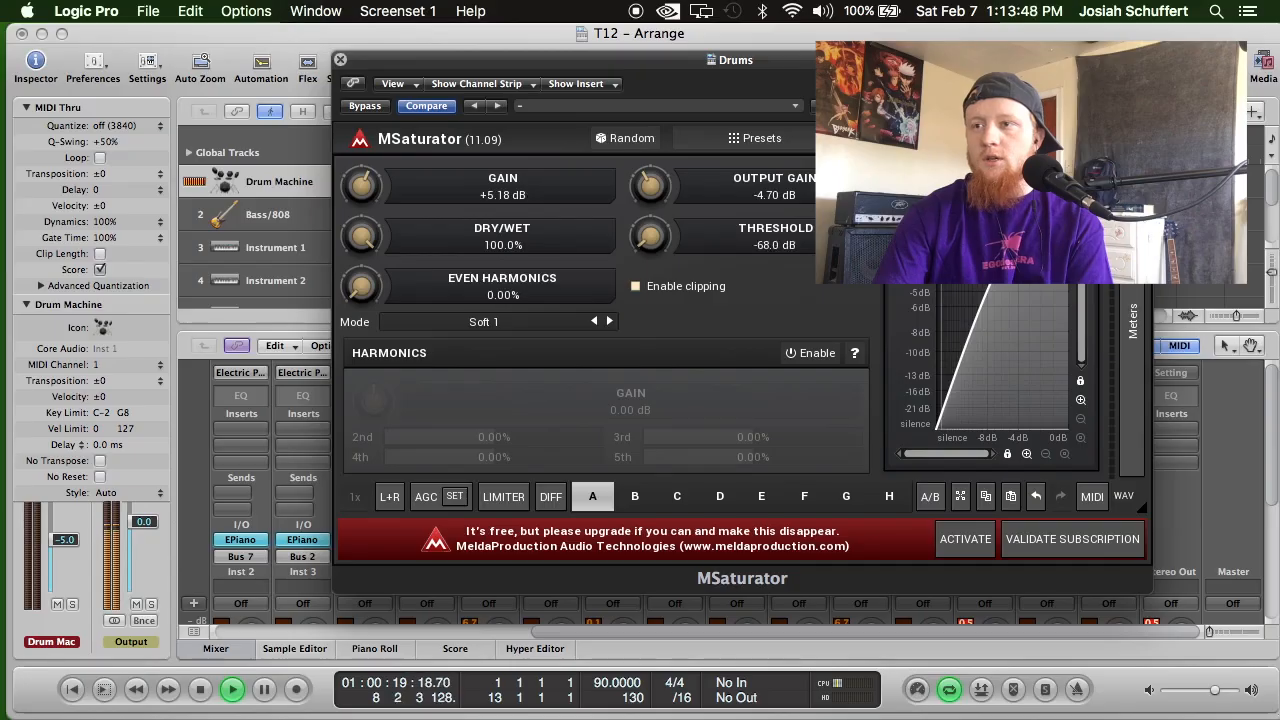
pyautogui.moveTo(826, 238); pyautogui.dragTo(826, 149)
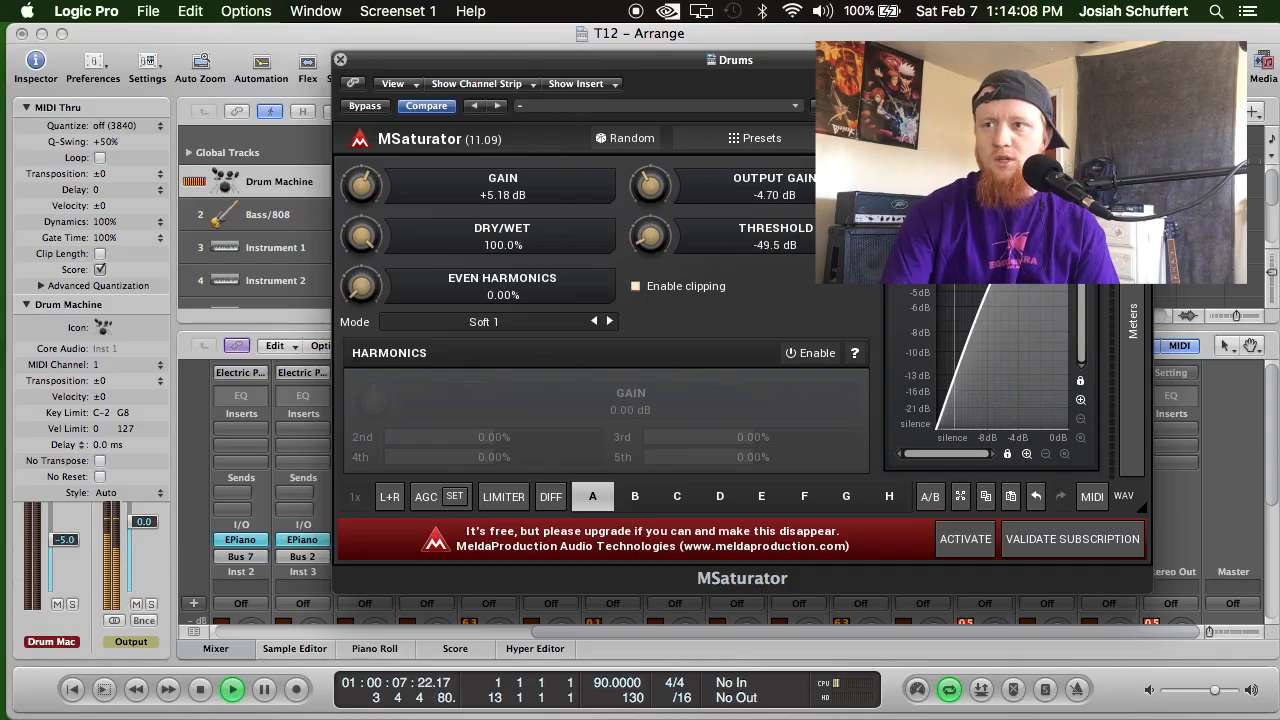
pyautogui.moveTo(650, 236); pyautogui.dragTo(650, 230)
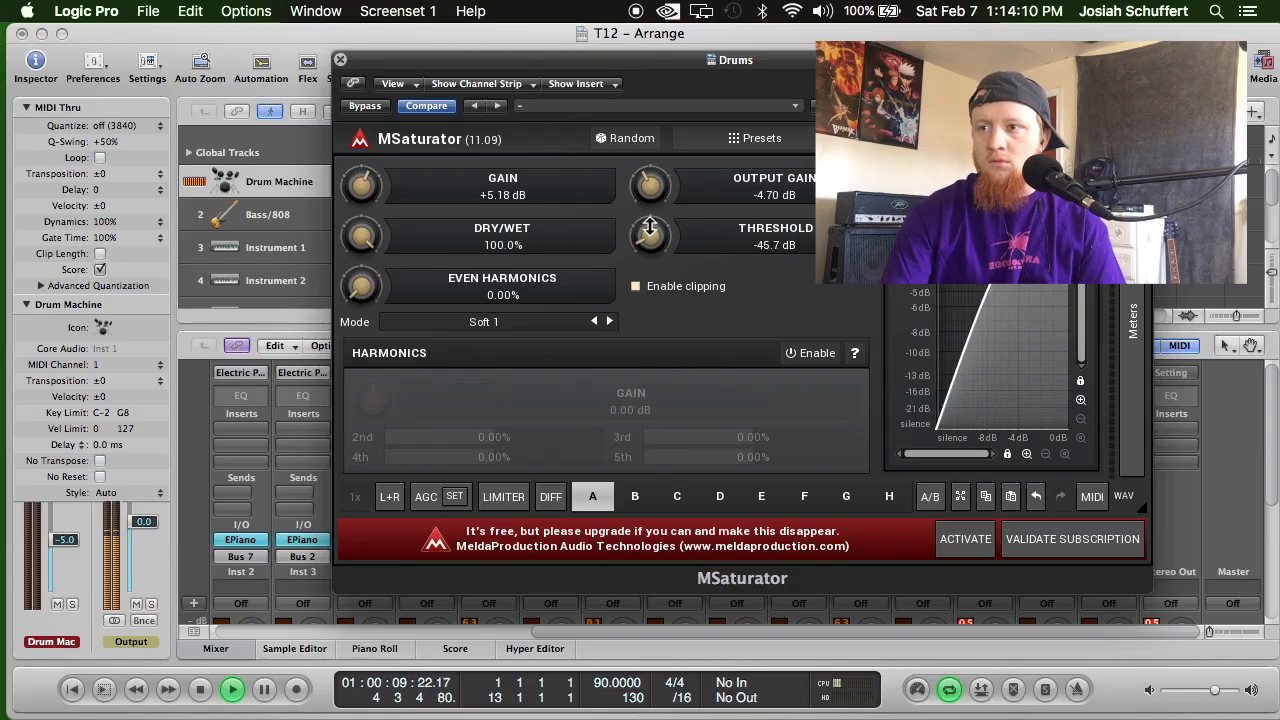
pyautogui.moveTo(650, 236)
pyautogui.mouseDown()
pyautogui.moveTo(650, 262)
pyautogui.moveTo(650, 226)
pyautogui.moveTo(645, 237)
pyautogui.mouseUp()
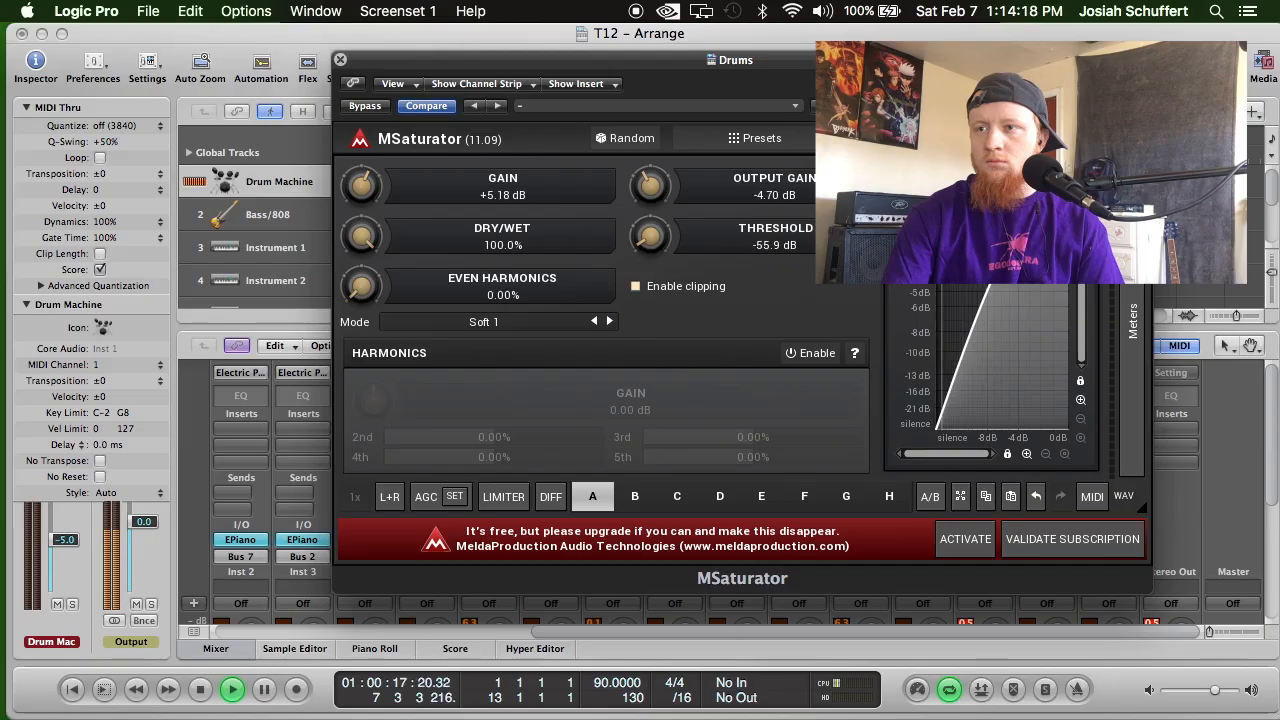
pyautogui.moveTo(650, 238); pyautogui.dragTo(650, 242)
pyautogui.moveTo(648, 183); pyautogui.dragTo(651, 183)
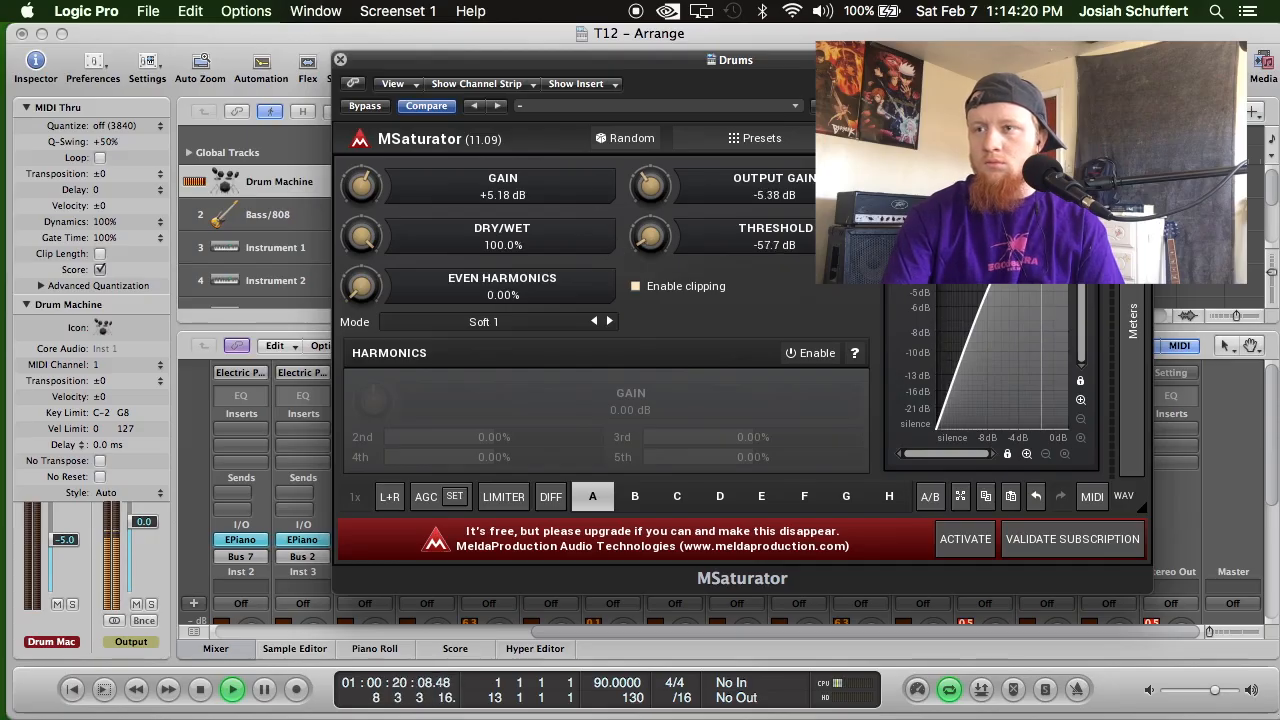
pyautogui.click(340, 59)
# Insert MeldaProduction's MEqualizer as Stereo on the Drums bus channel's second insert slot.
pyautogui.scroll(-3, 620, 478)
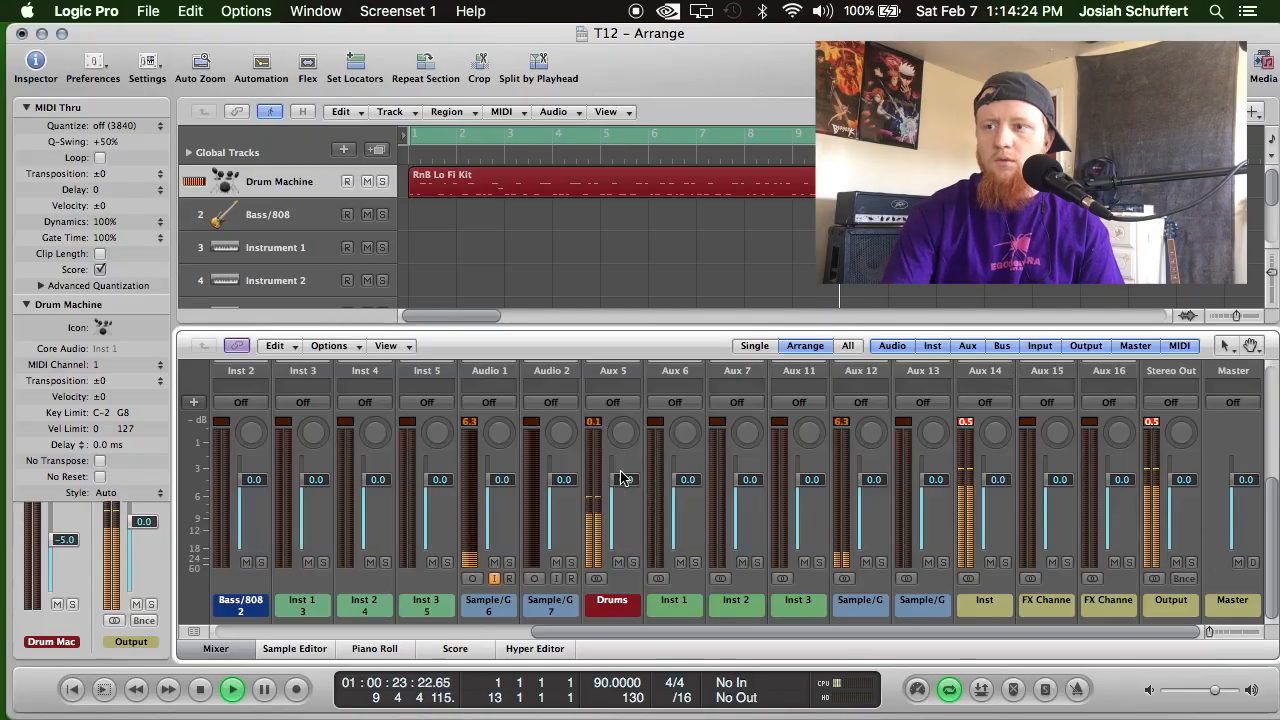
pyautogui.scroll(3, 620, 478)
pyautogui.click(619, 452)
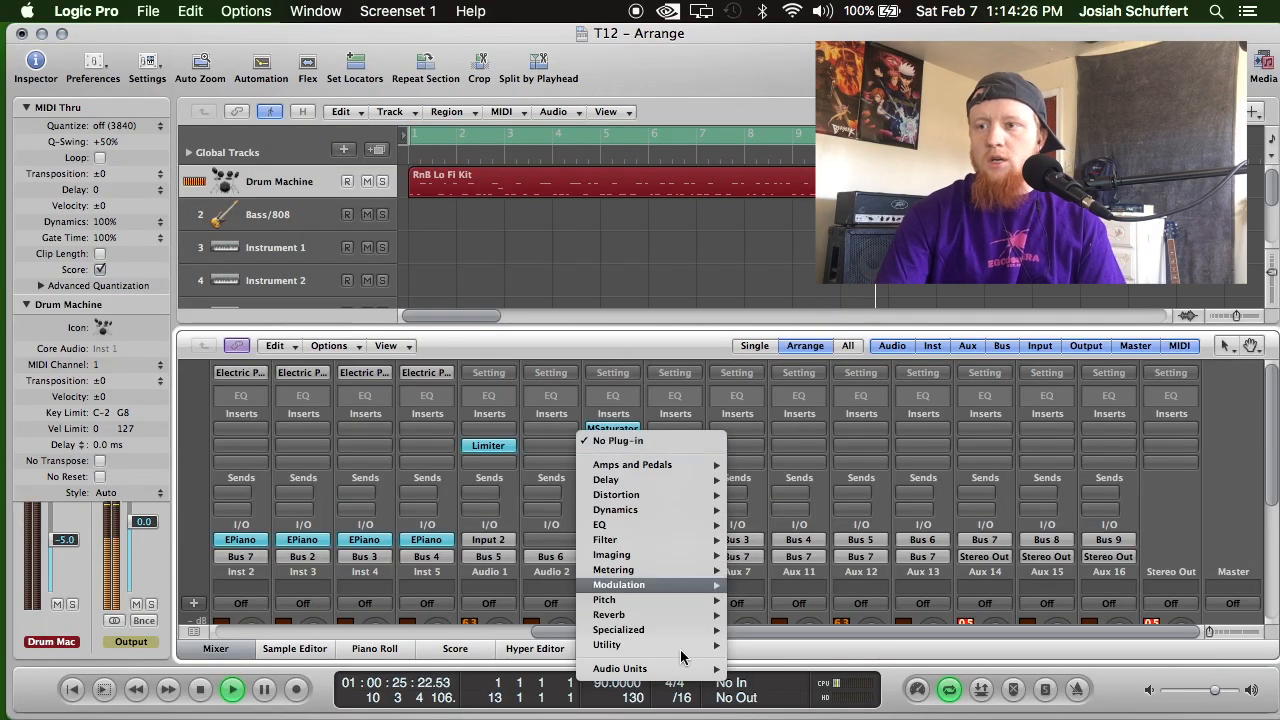
pyautogui.moveTo(700, 668)
pyautogui.moveTo(867, 694)
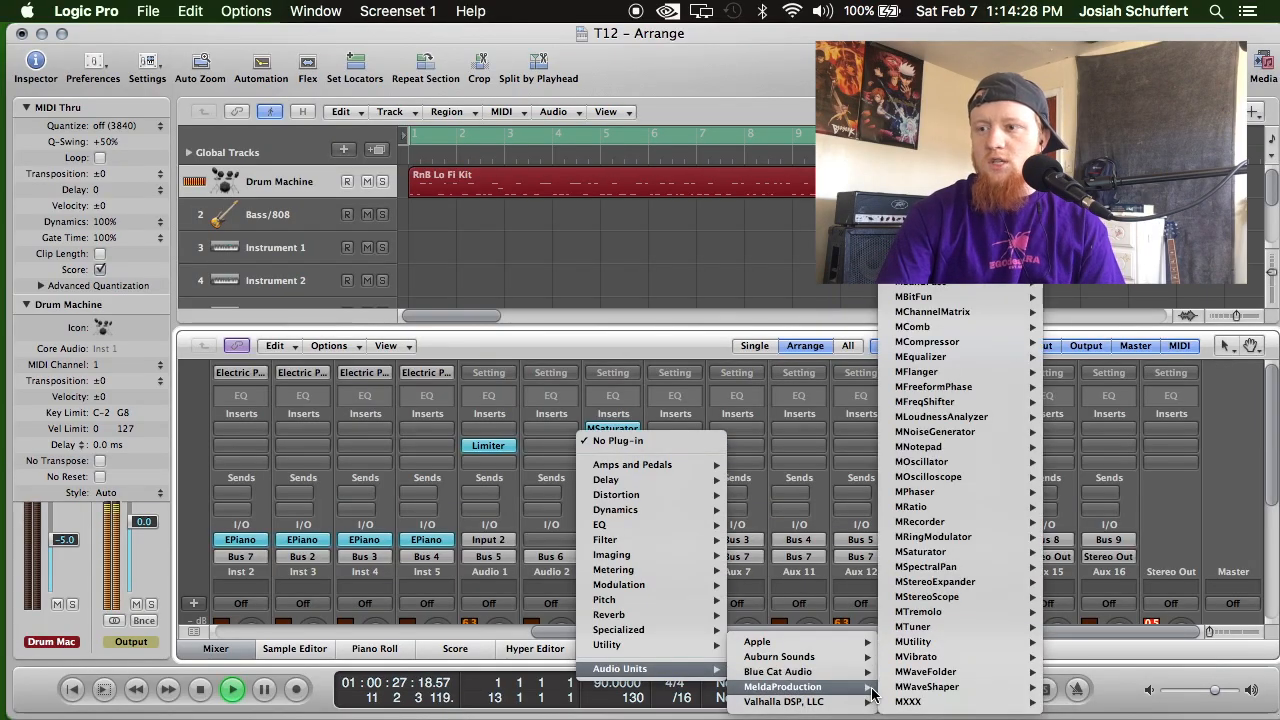
pyautogui.moveTo(1022, 358)
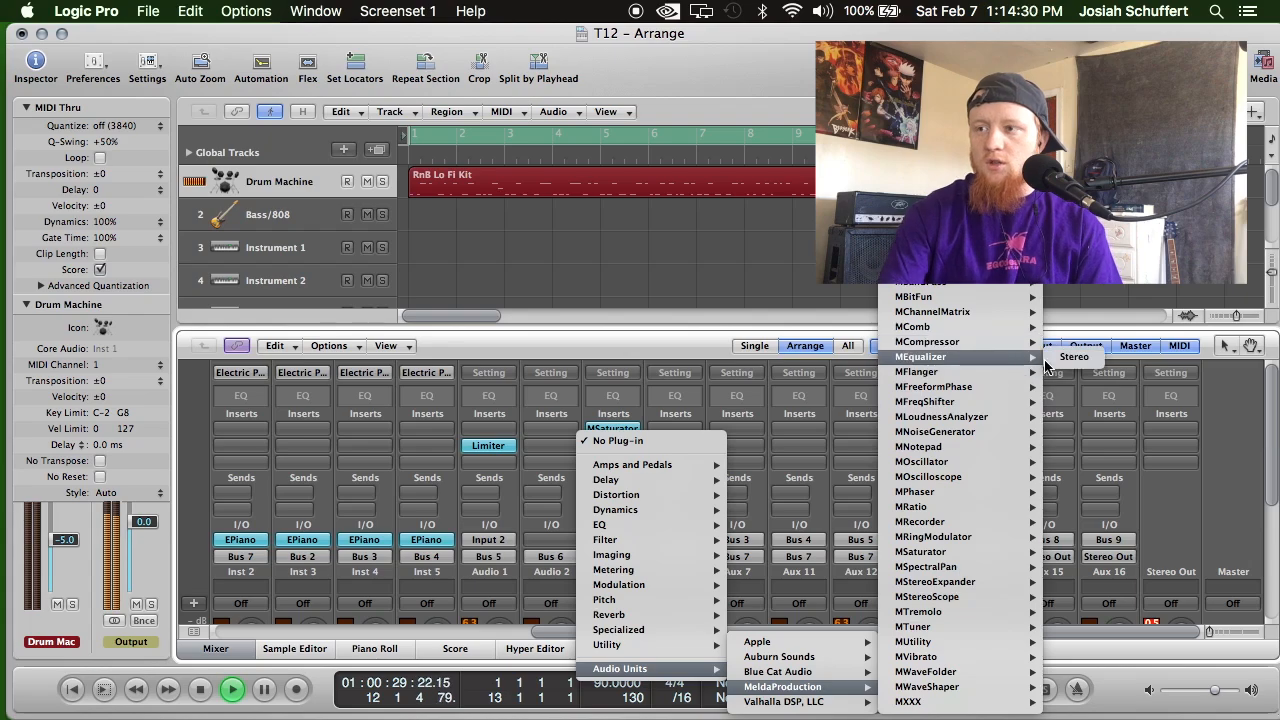
pyautogui.click(1063, 360)
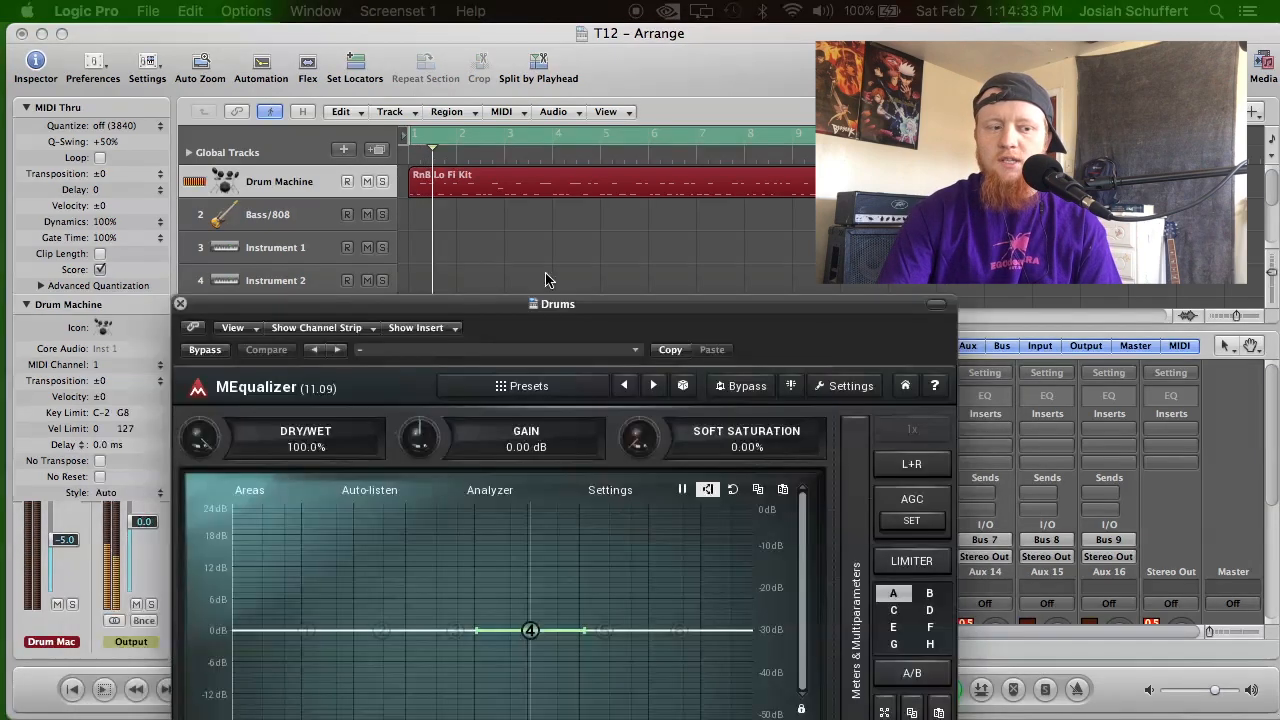
# Enable the Drums equalizer's bands 6 and 1, boosting band 6 about 1.5 dB near 4 kHz and band 1 about 0.94 dB near 136 Hz.
pyautogui.moveTo(546, 303); pyautogui.dragTo(616, 181)
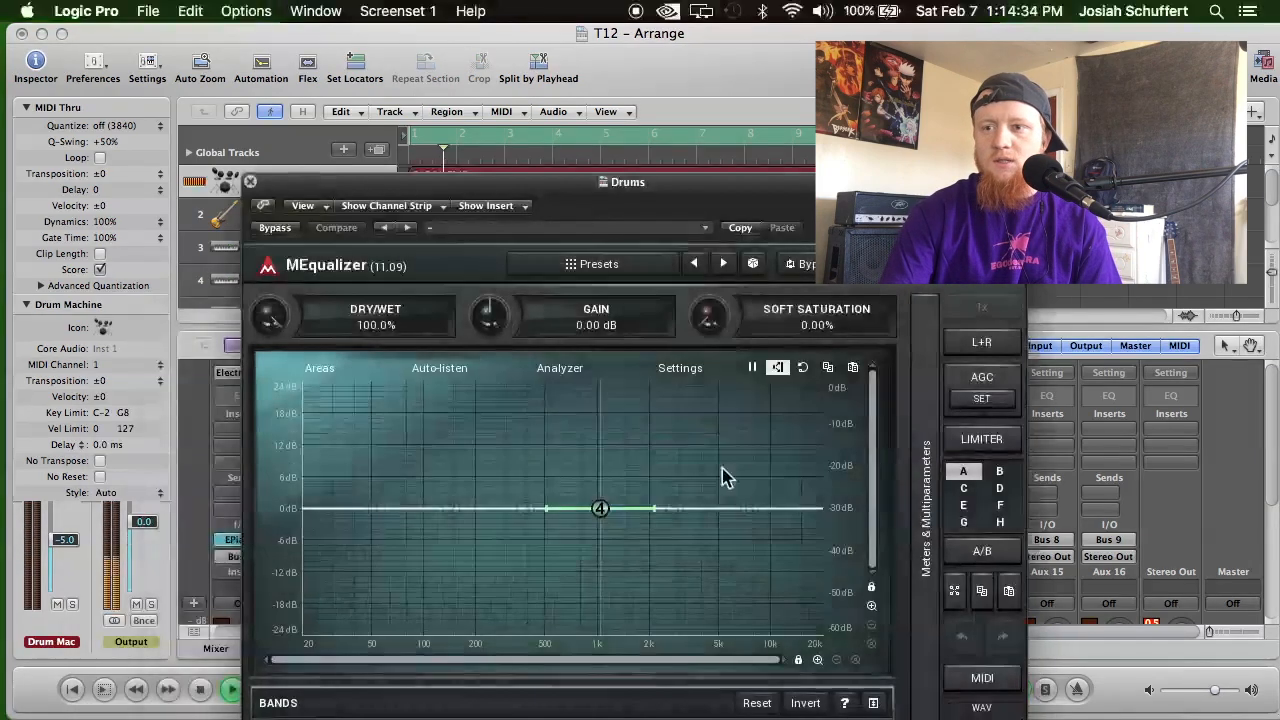
pyautogui.moveTo(745, 509); pyautogui.dragTo(699, 503)
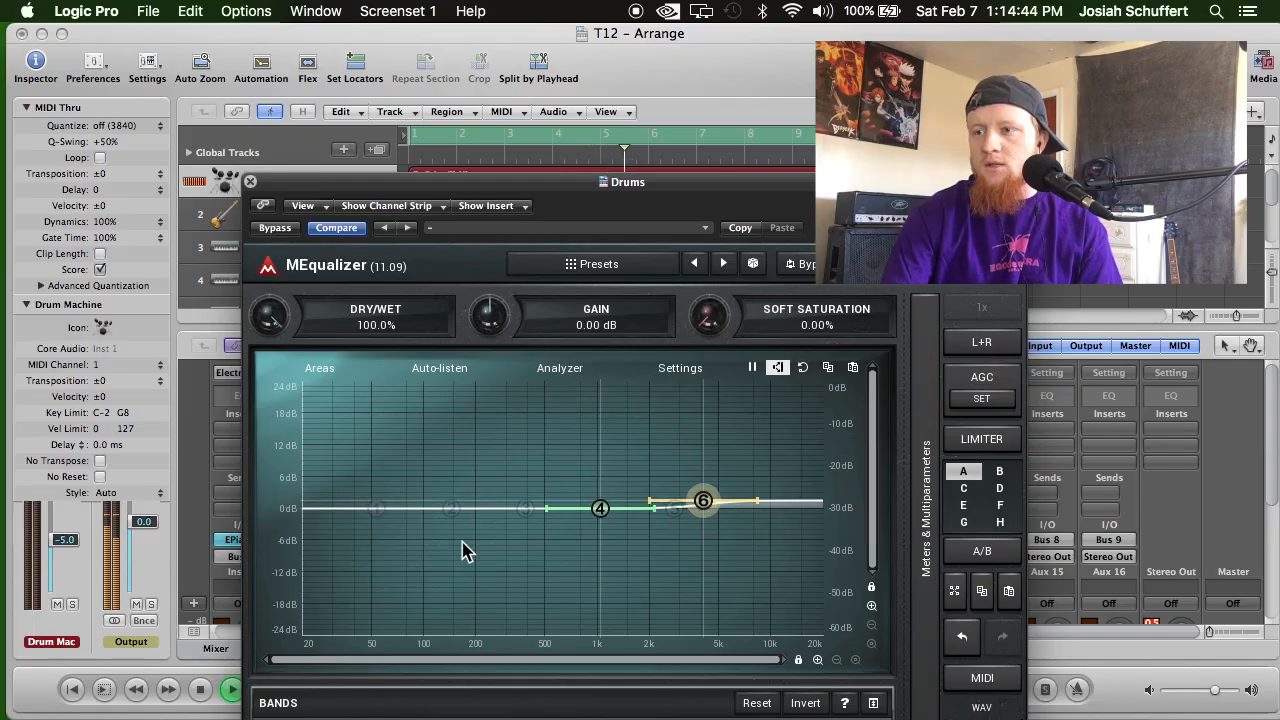
pyautogui.moveTo(377, 505); pyautogui.dragTo(443, 502)
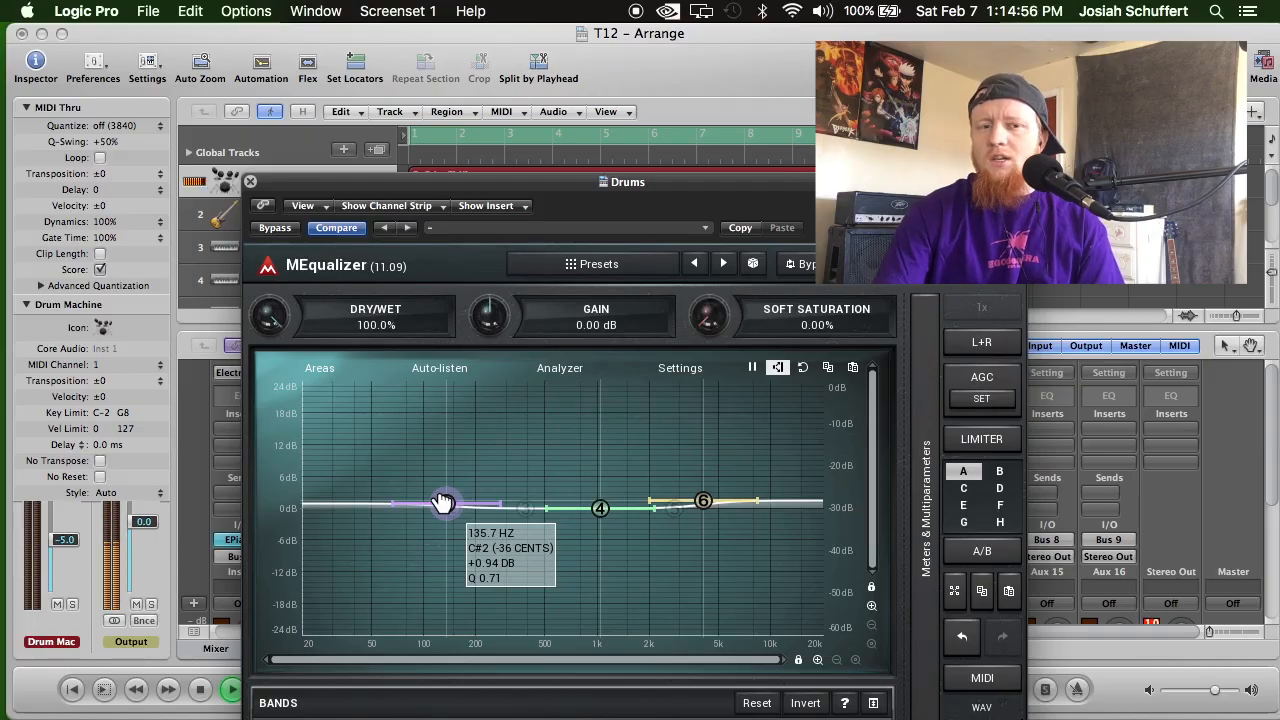
# Raise band 1 slightly on the Drums equalizer, cut band 4 about 1.5 dB near 600 Hz, and close the plug-in.
pyautogui.moveTo(443, 502); pyautogui.dragTo(444, 501)
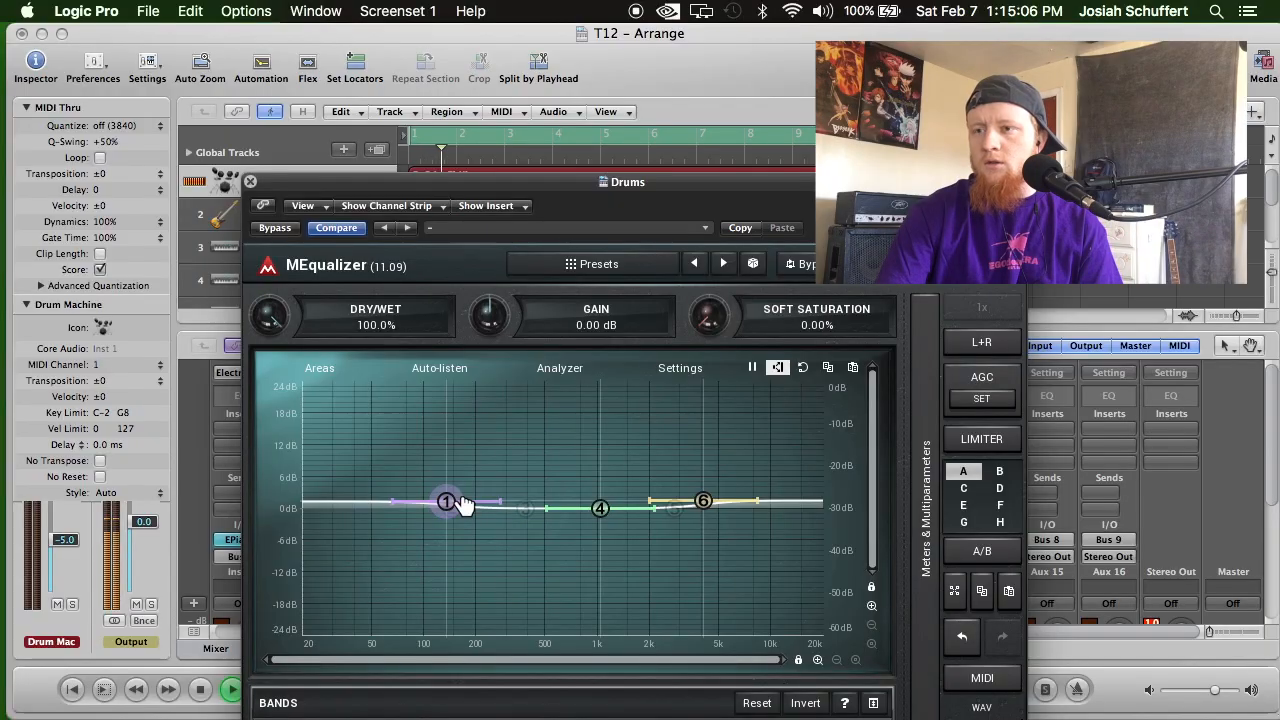
pyautogui.moveTo(609, 510); pyautogui.dragTo(560, 518)
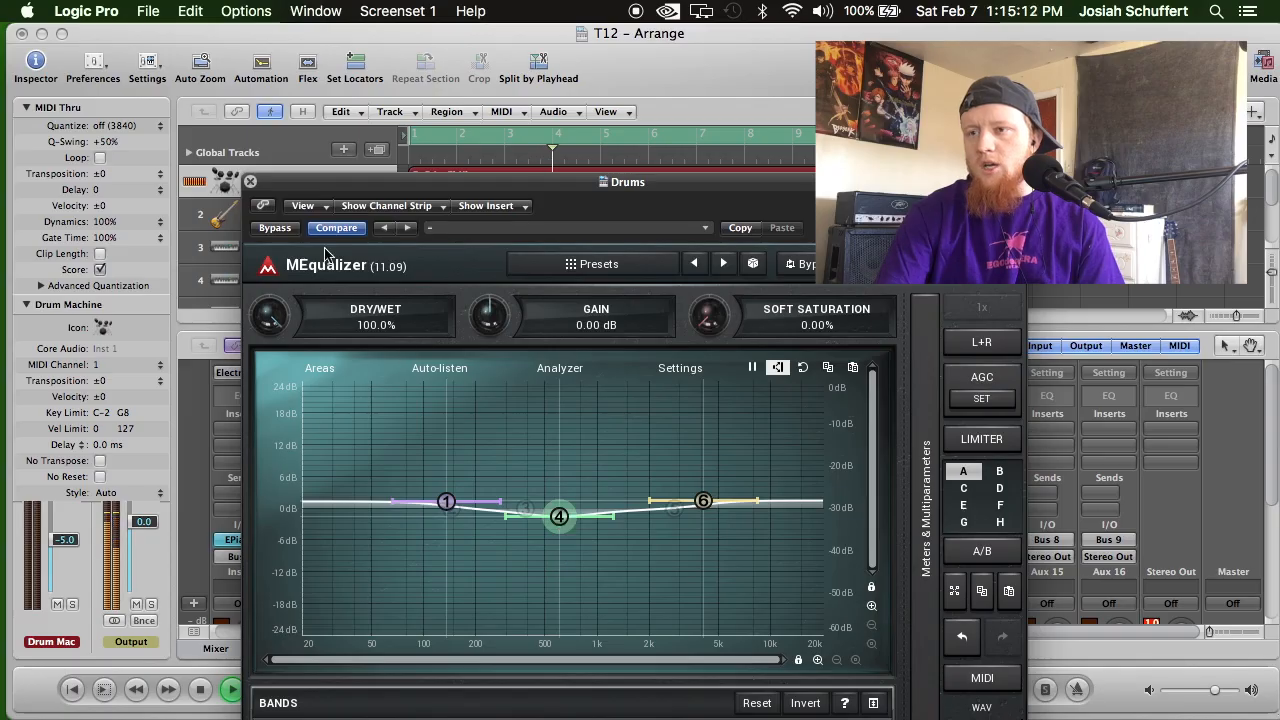
pyautogui.click(250, 180)
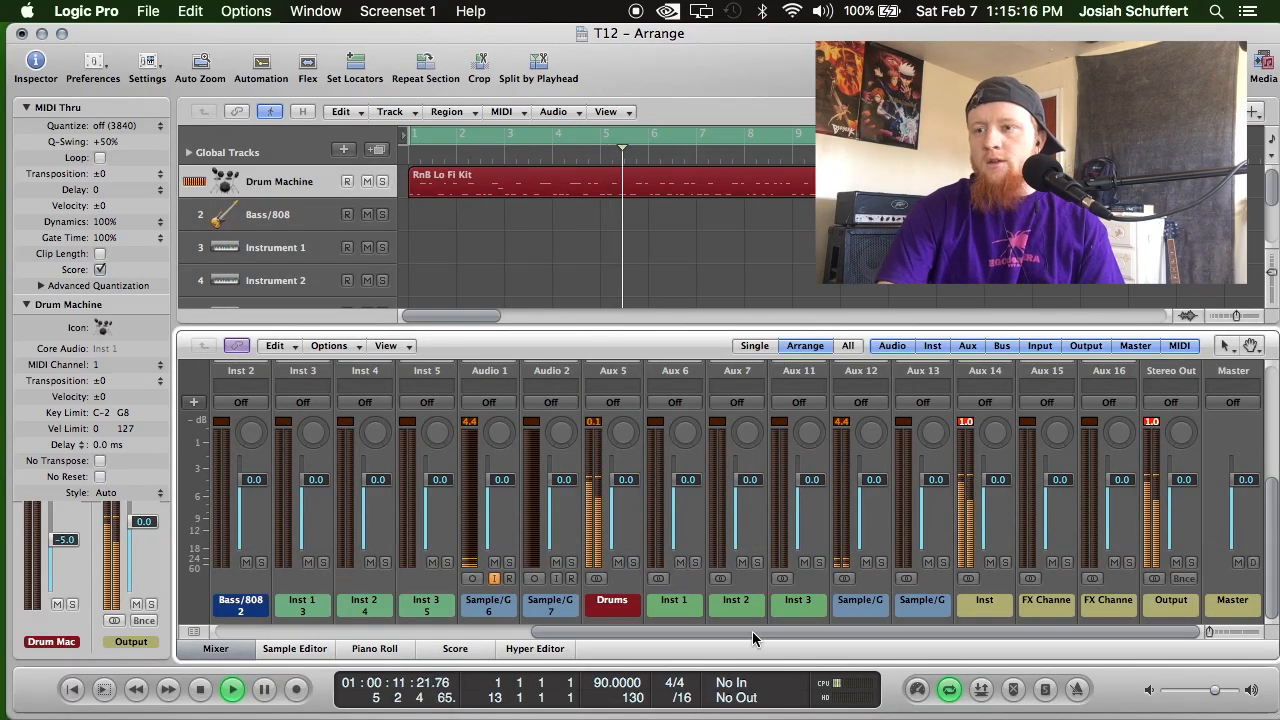
# Examine the Drums, Inst and Output channel levels during playback, and return the playhead to the start.
pyautogui.moveTo(752, 631)
pyautogui.mouseDown()
pyautogui.moveTo(423, 636)
pyautogui.moveTo(592, 616)
pyautogui.moveTo(768, 620)
pyautogui.mouseUp()
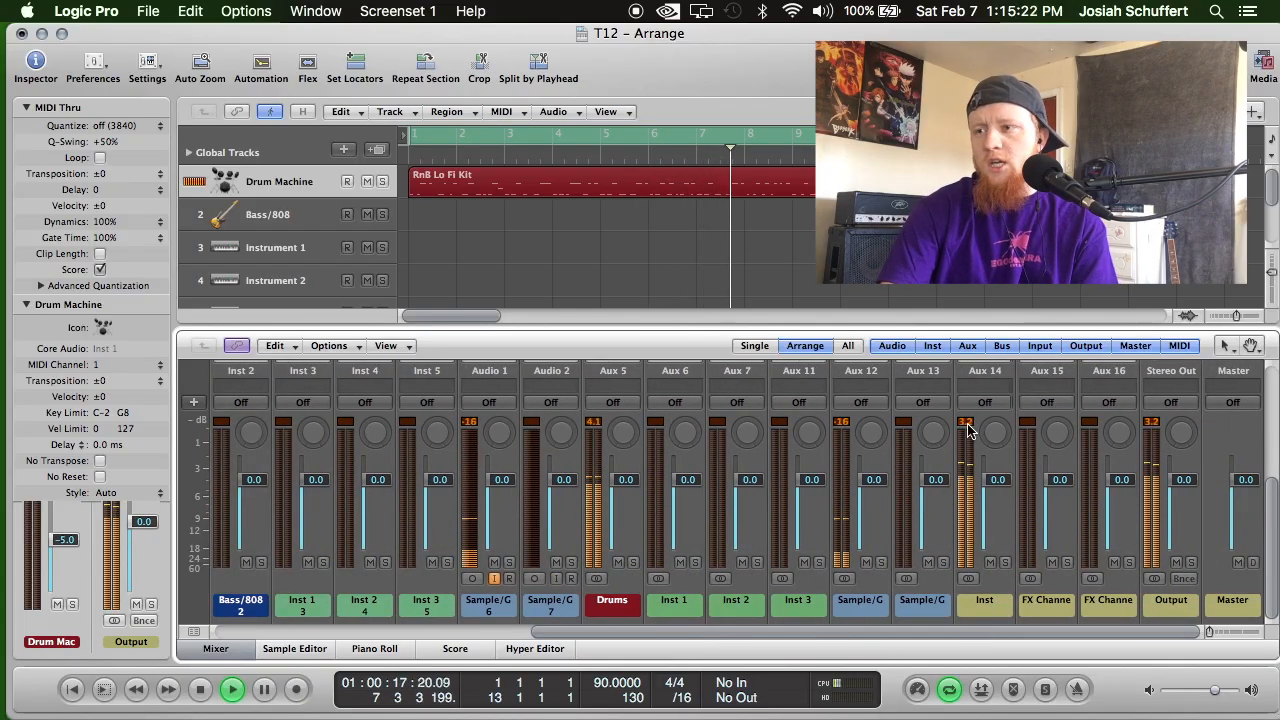
pyautogui.scroll(3, 890, 497)
pyautogui.scroll(3, 892, 494)
pyautogui.scroll(-10, 1098, 434)
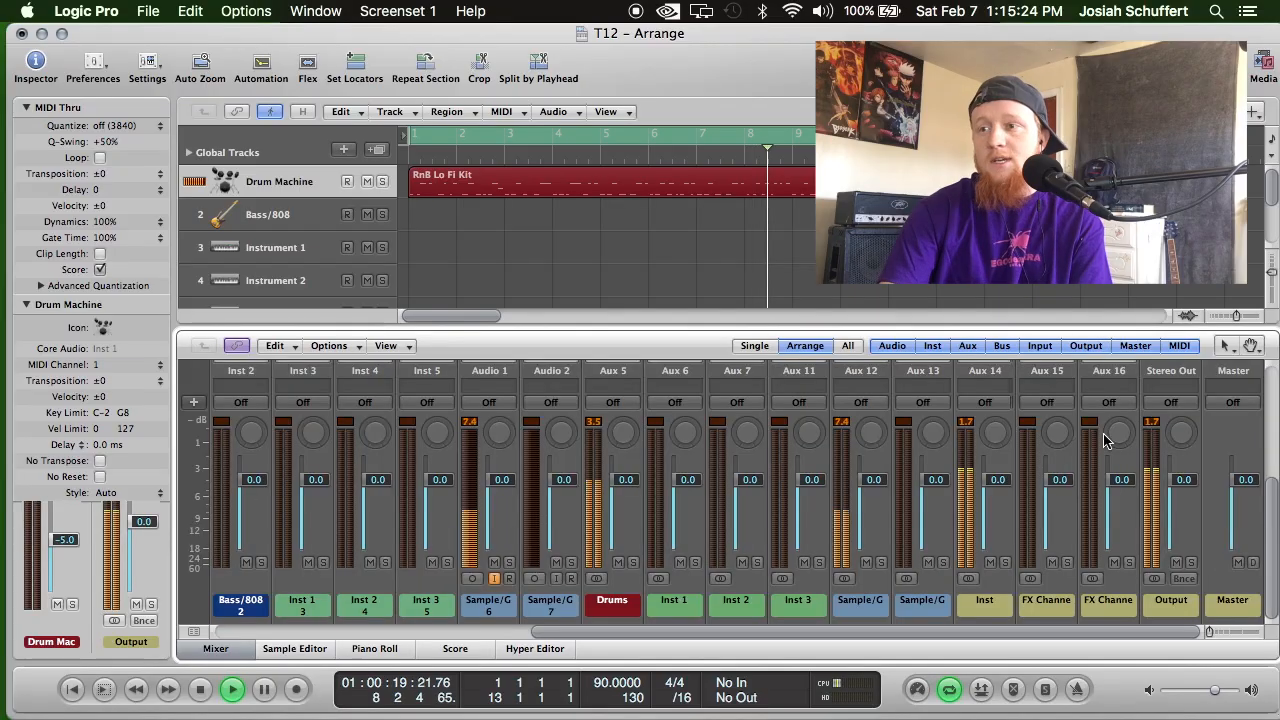
pyautogui.scroll(5, 1108, 441)
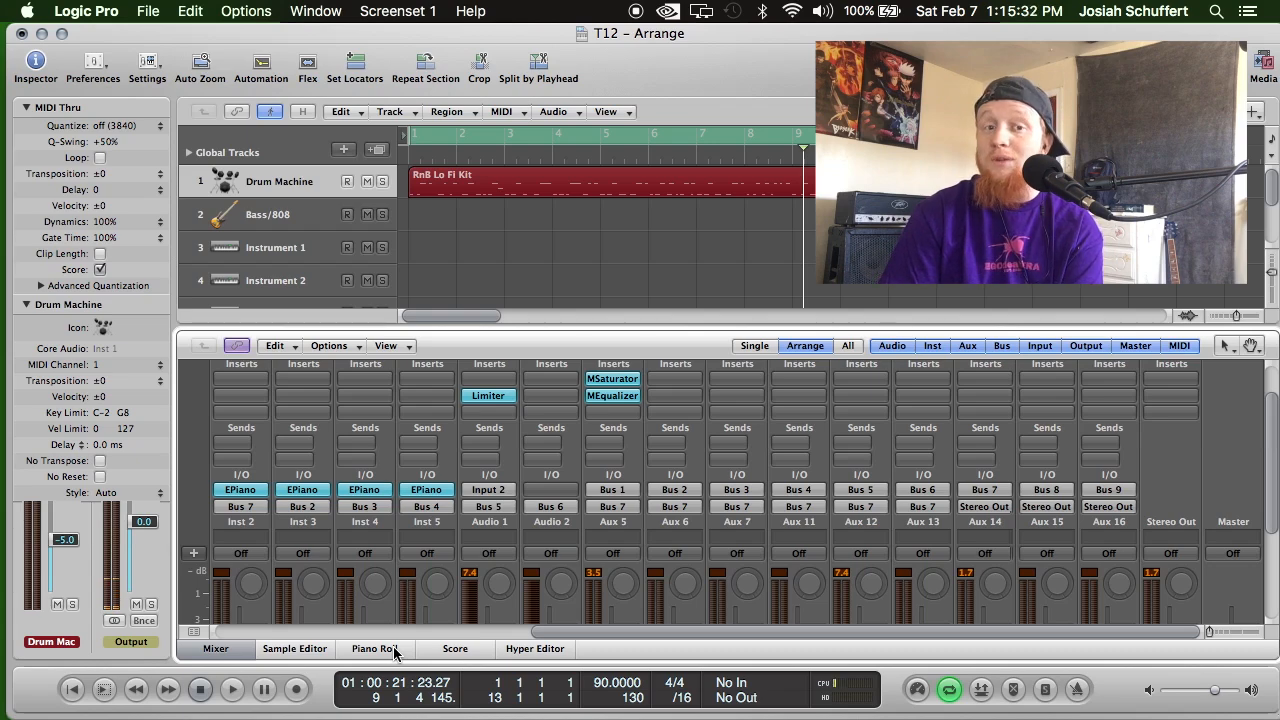
pyautogui.doubleClick(203, 690)
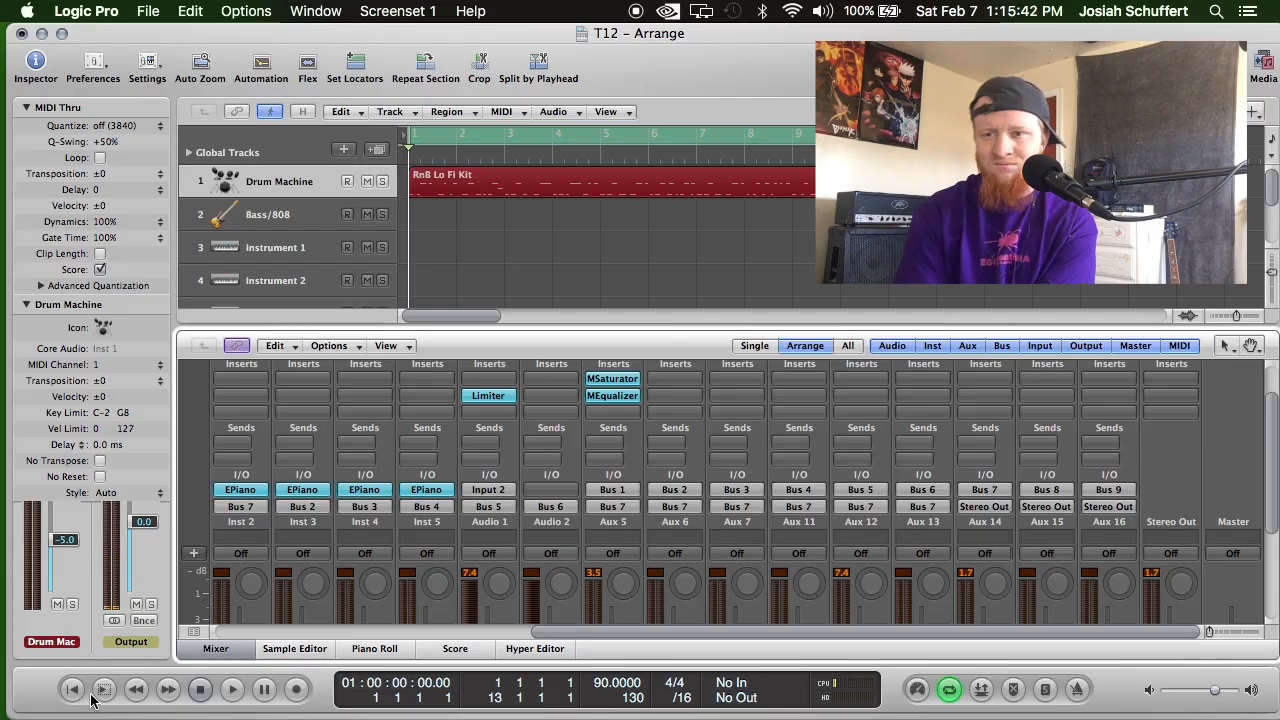
pyautogui.press('space')
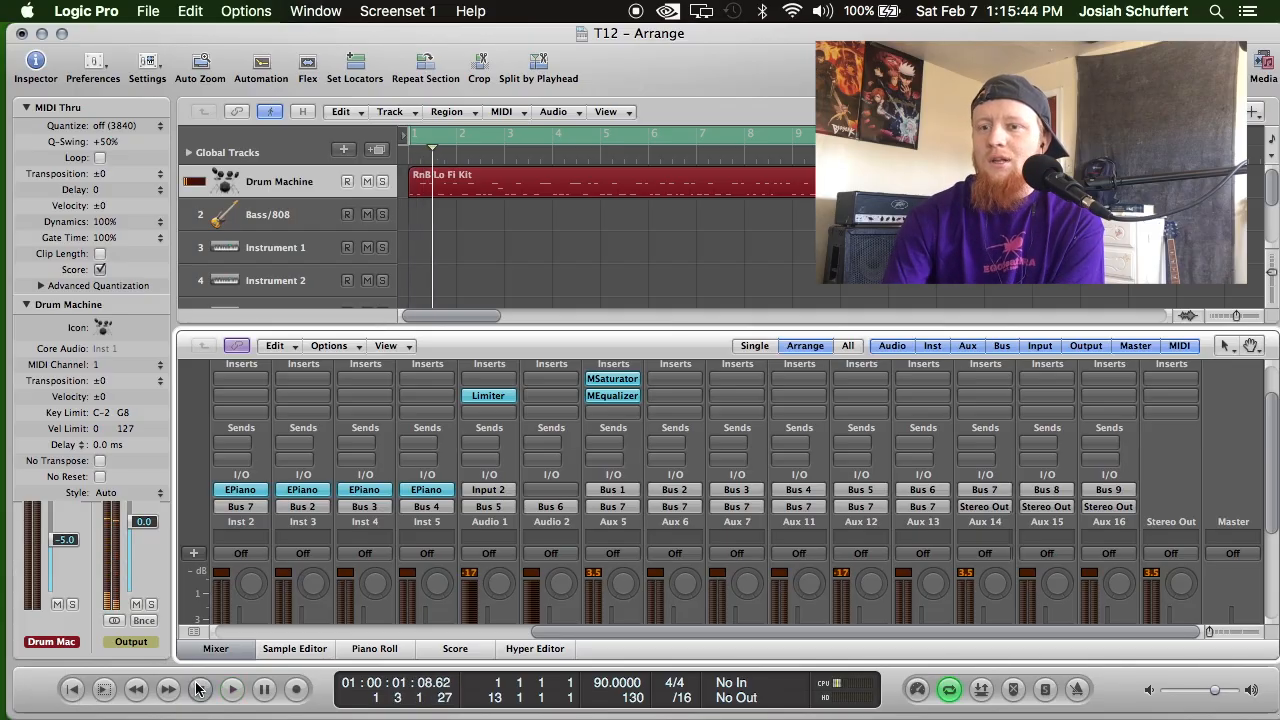
pyautogui.click(73, 690)
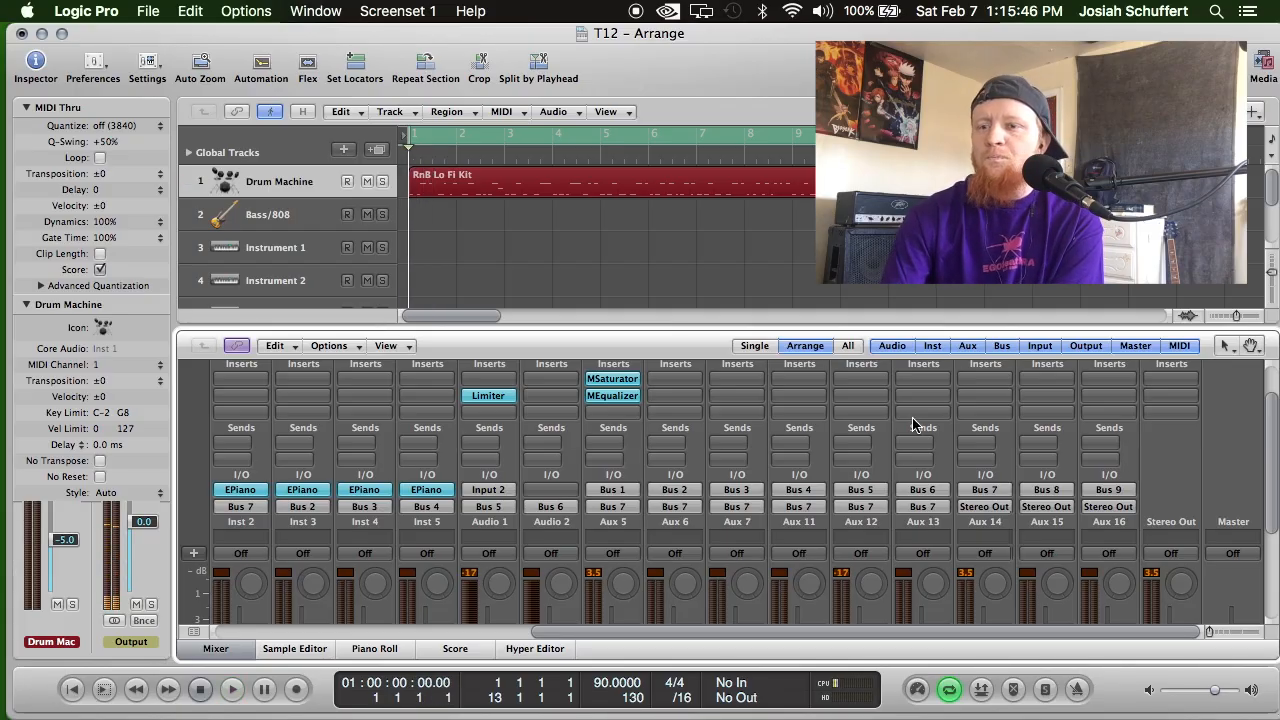
# Insert the Space Designer reverb as Stereo on the second insert slot of FX Channel 1 (Aux 15).
pyautogui.scroll(3, 912, 427)
pyautogui.scroll(-4, 925, 472)
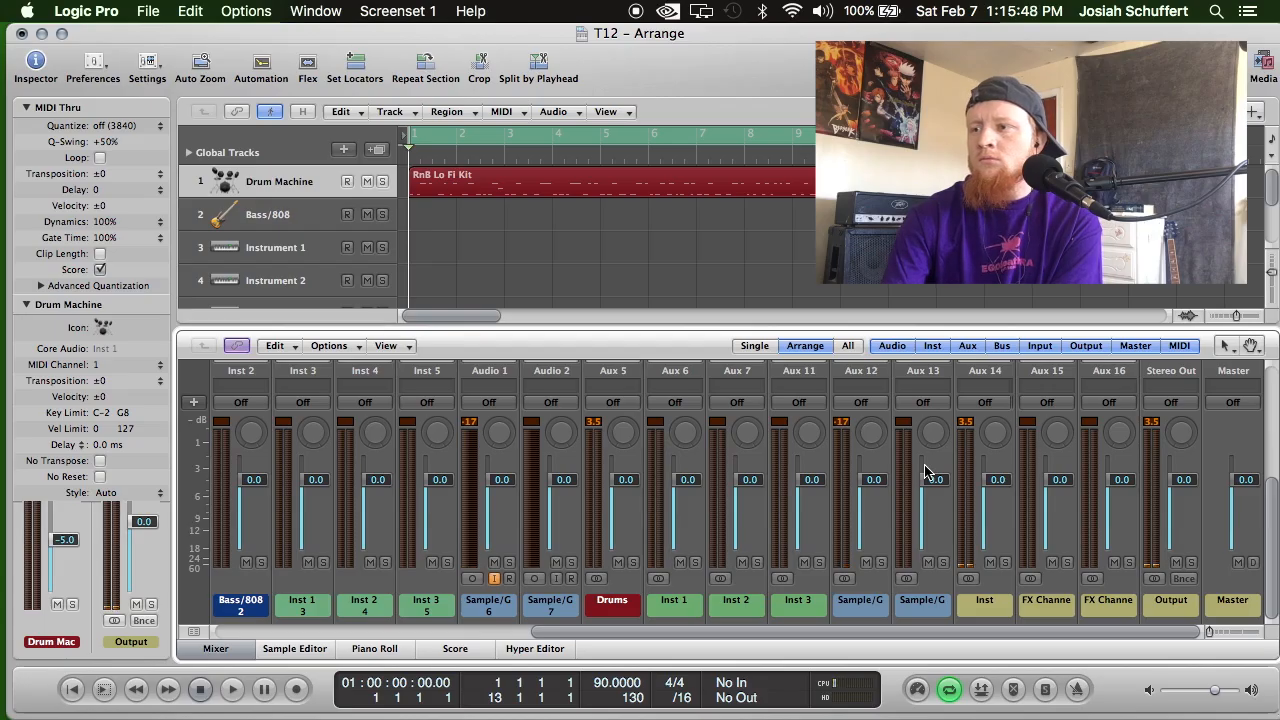
pyautogui.scroll(3, 974, 462)
pyautogui.scroll(-3, 1014, 509)
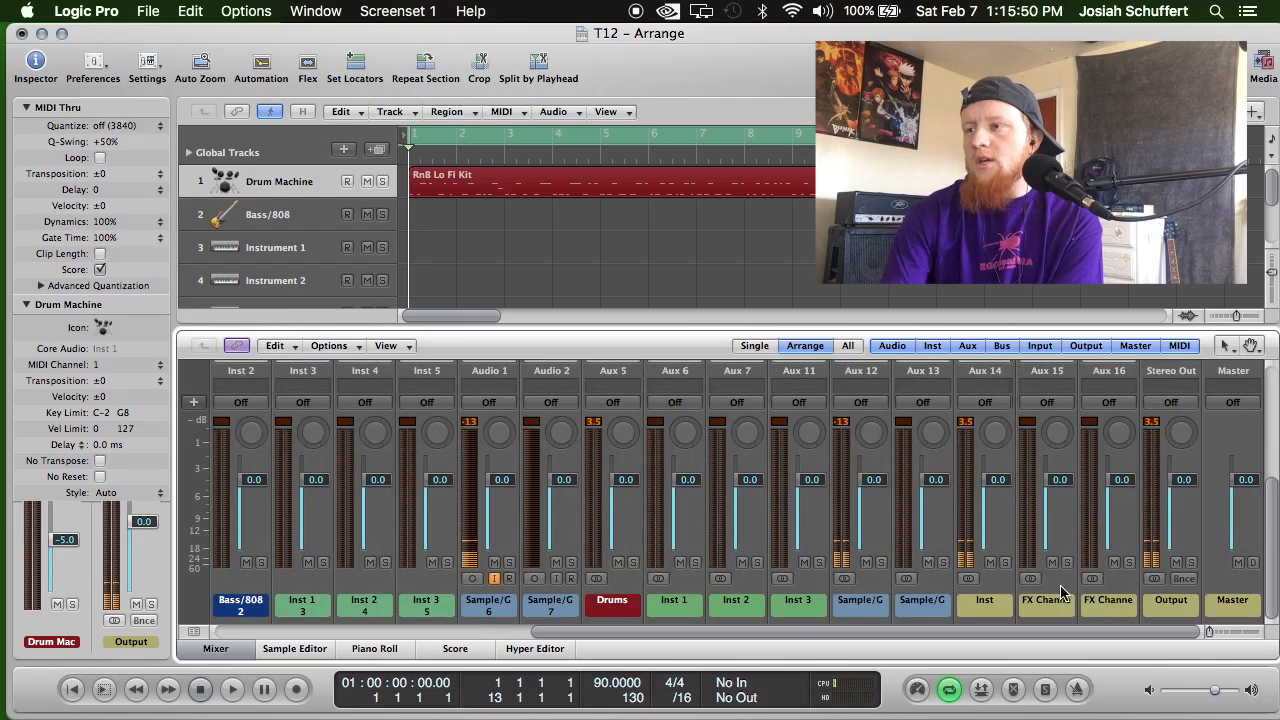
pyautogui.scroll(3, 1060, 585)
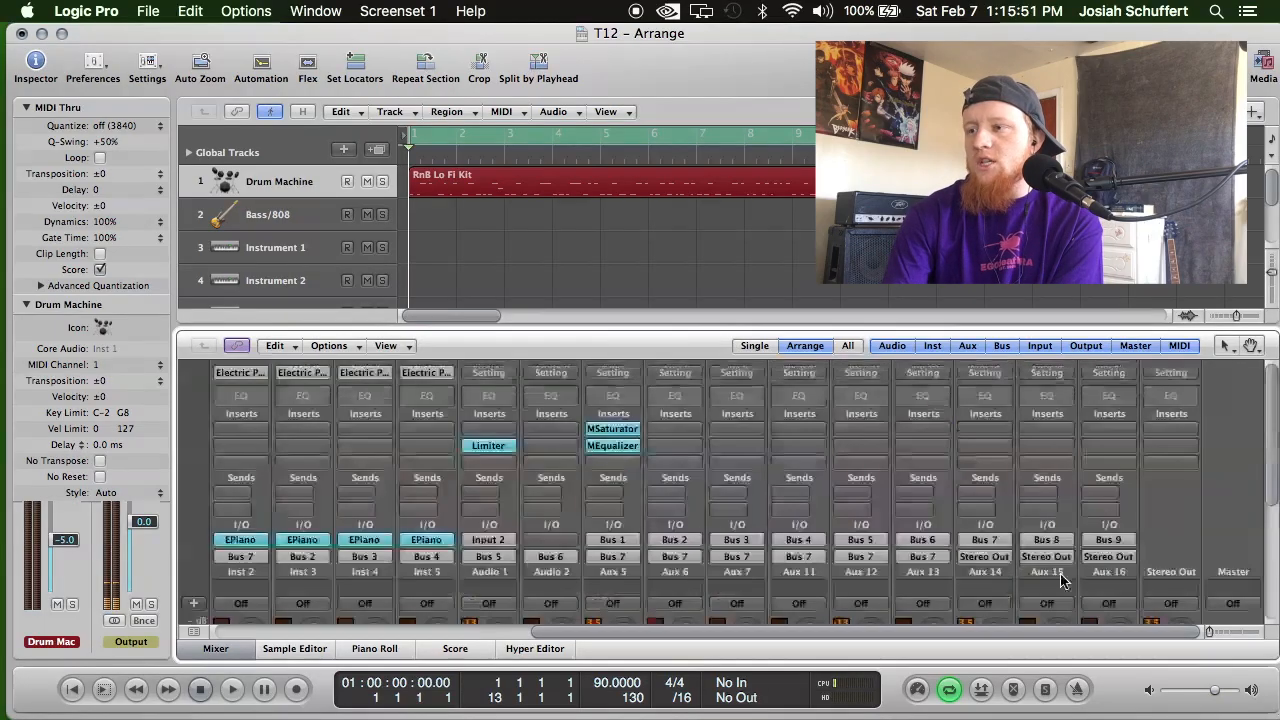
pyautogui.click(1058, 452)
pyautogui.moveTo(1107, 466)
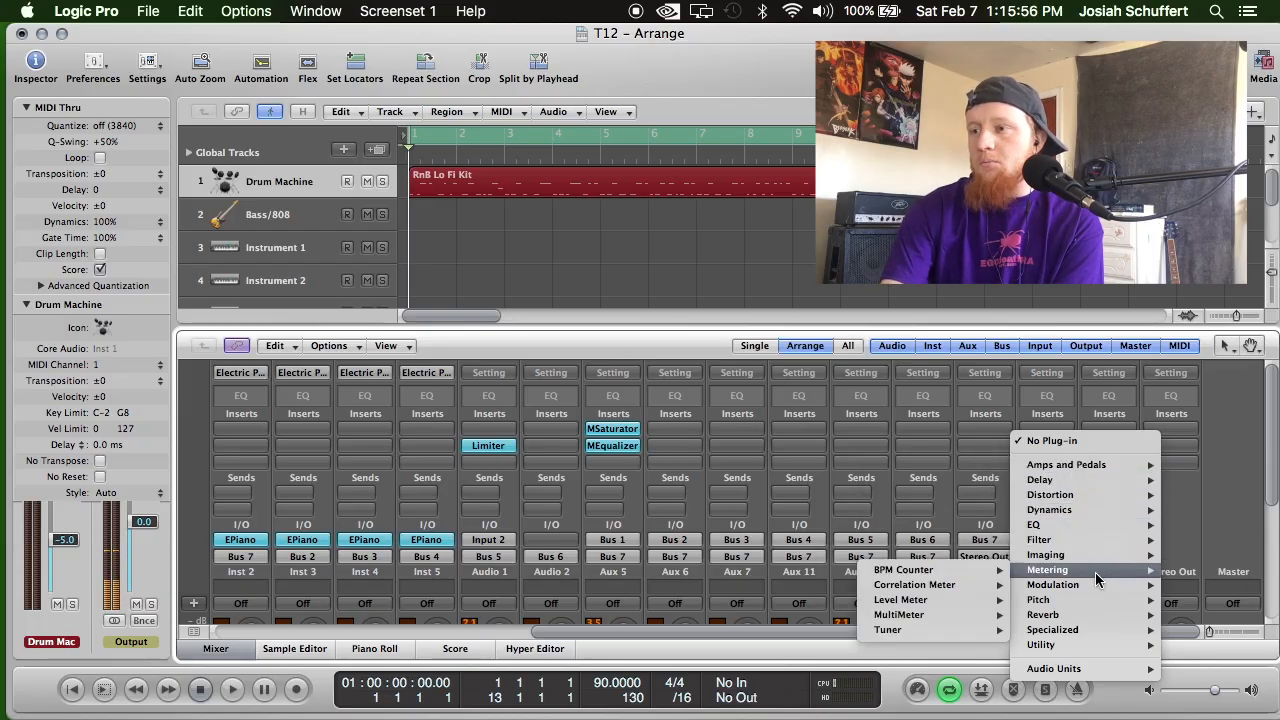
pyautogui.moveTo(1097, 608)
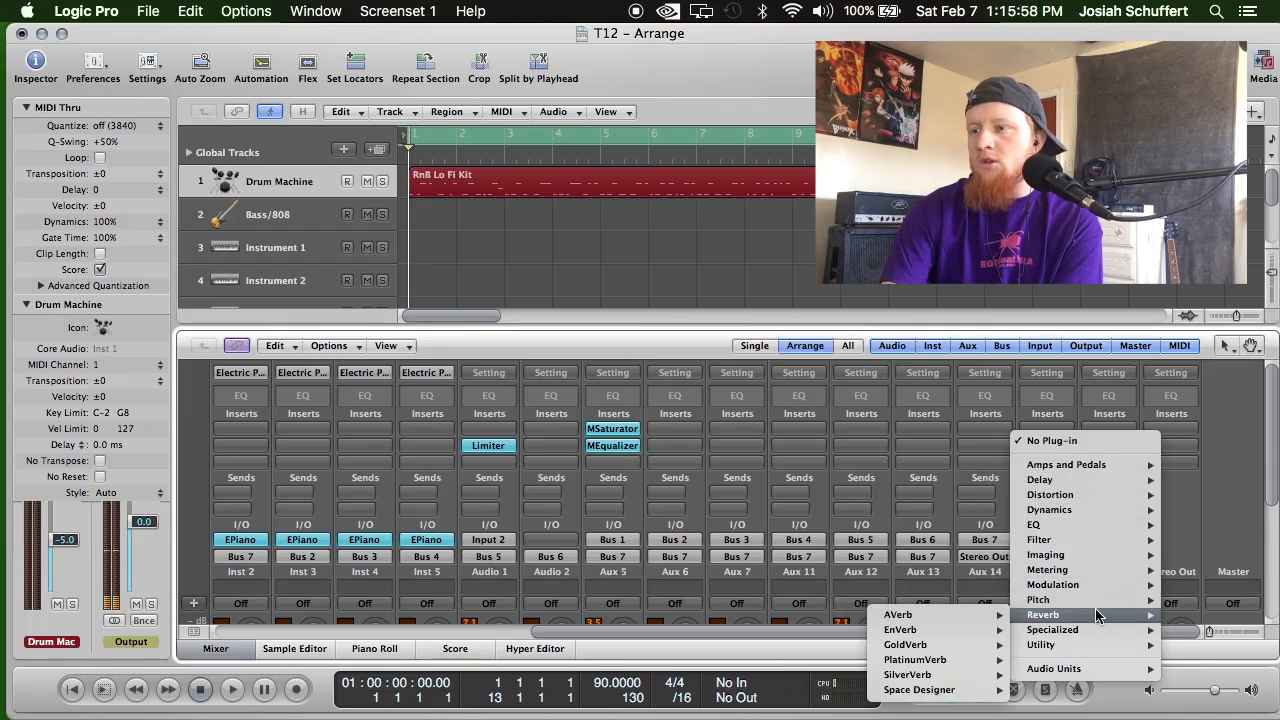
pyautogui.moveTo(926, 678)
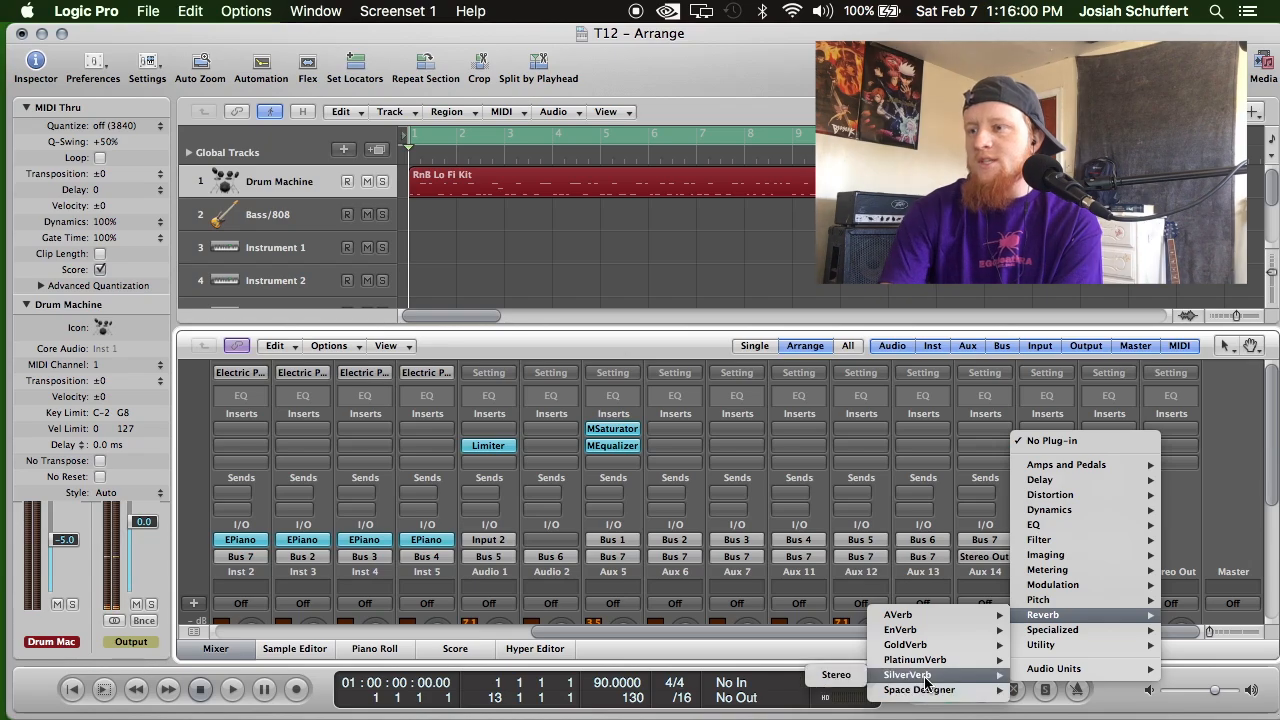
pyautogui.click(849, 691)
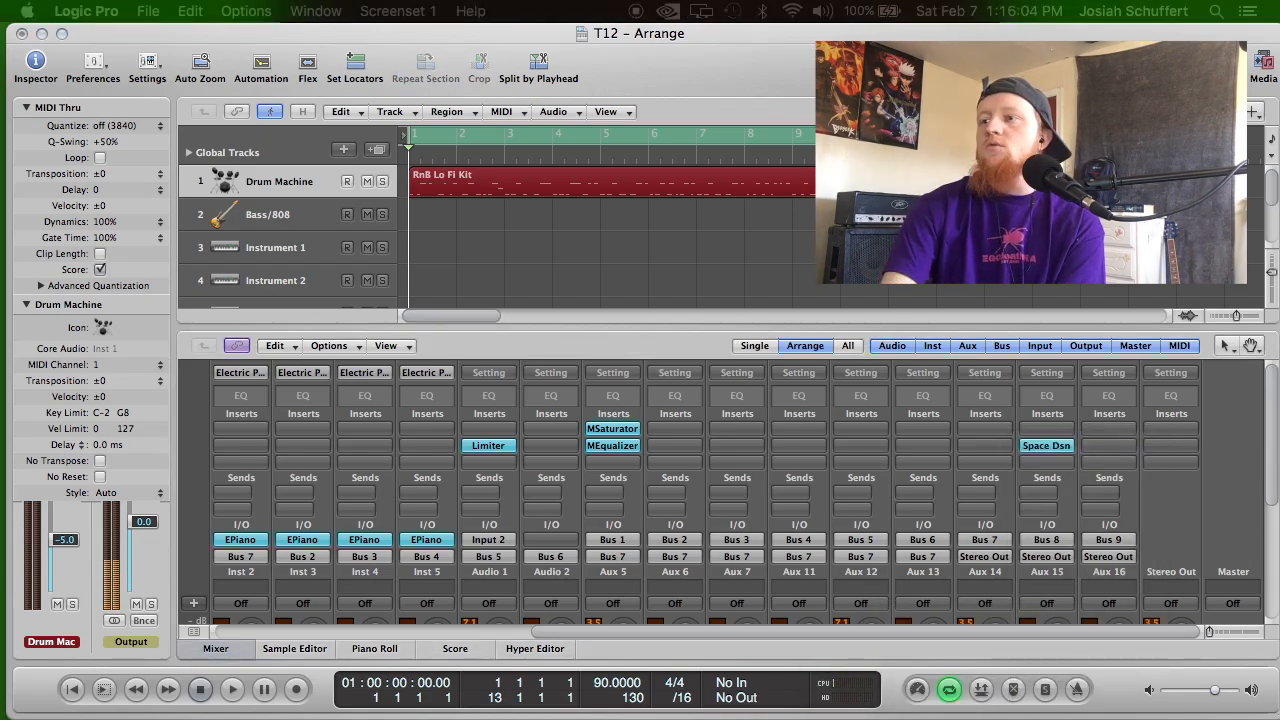
# Advance Space Designer's preset from 01.4s Jazz Vocal Room to 01.8s Bright Chamber.
pyautogui.moveTo(1080, 520); pyautogui.dragTo(668, 97)
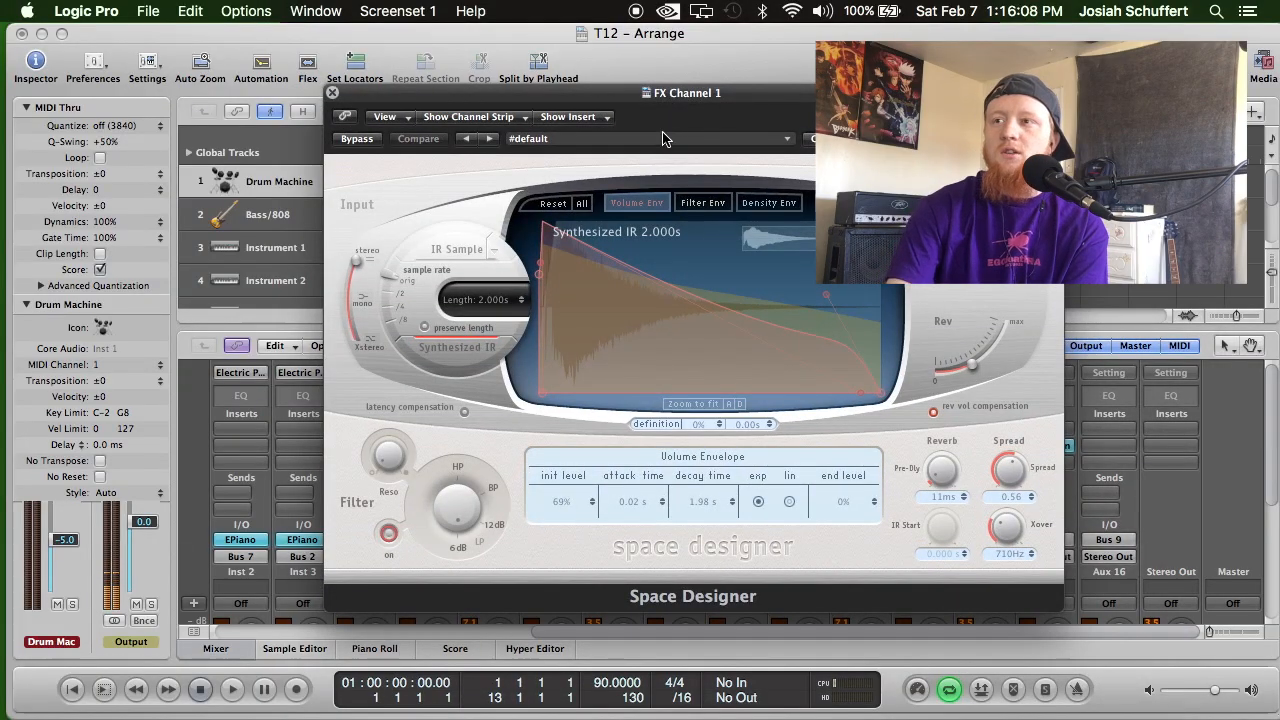
pyautogui.click(676, 142)
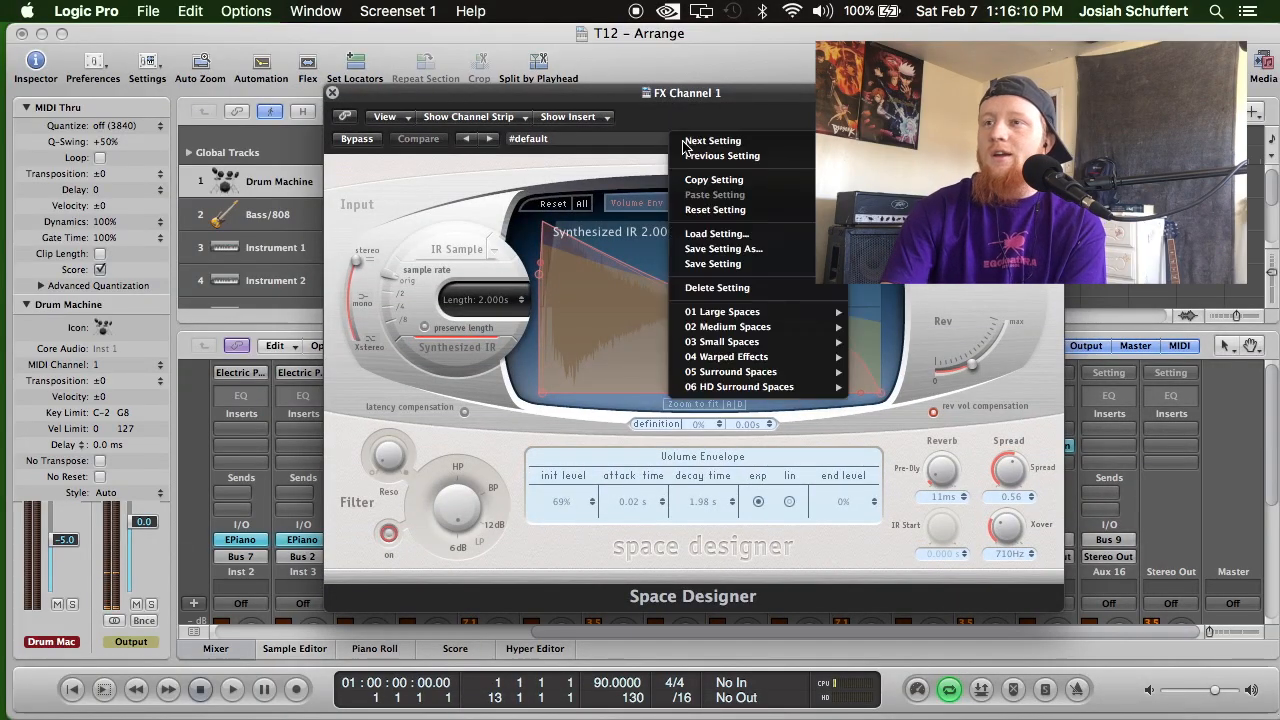
pyautogui.click(685, 147)
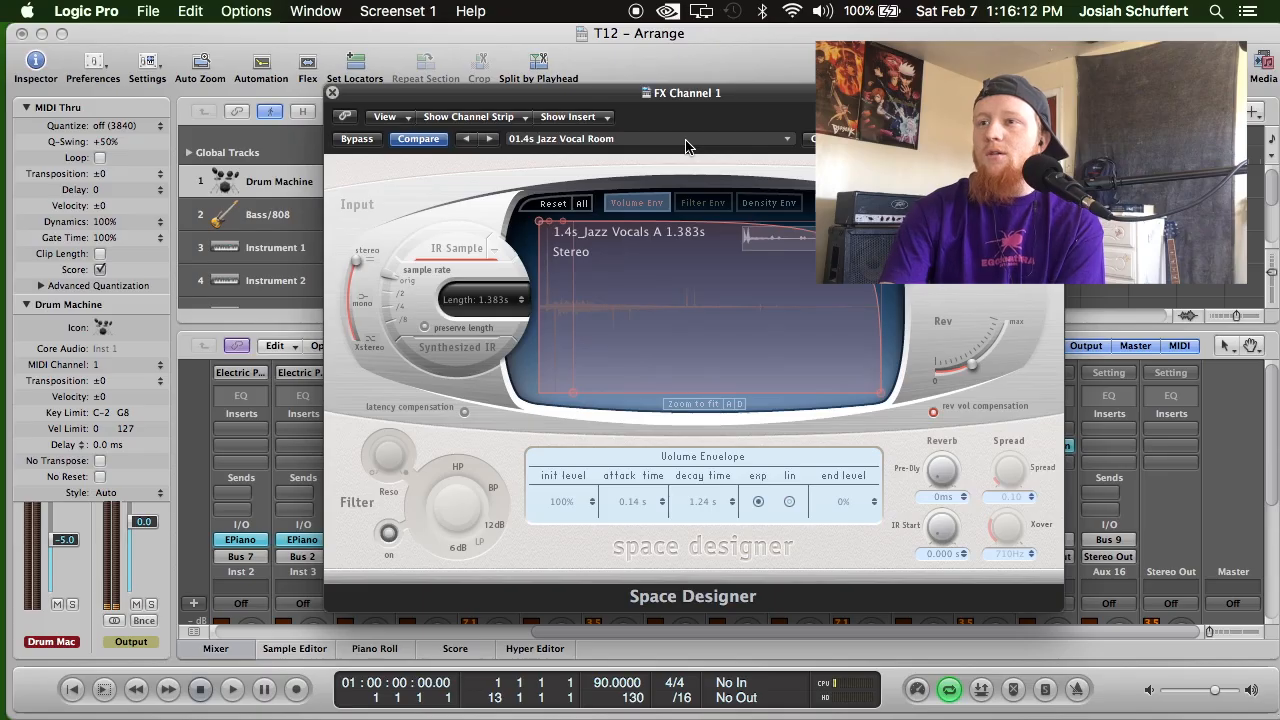
pyautogui.click(786, 142)
pyautogui.click(787, 146)
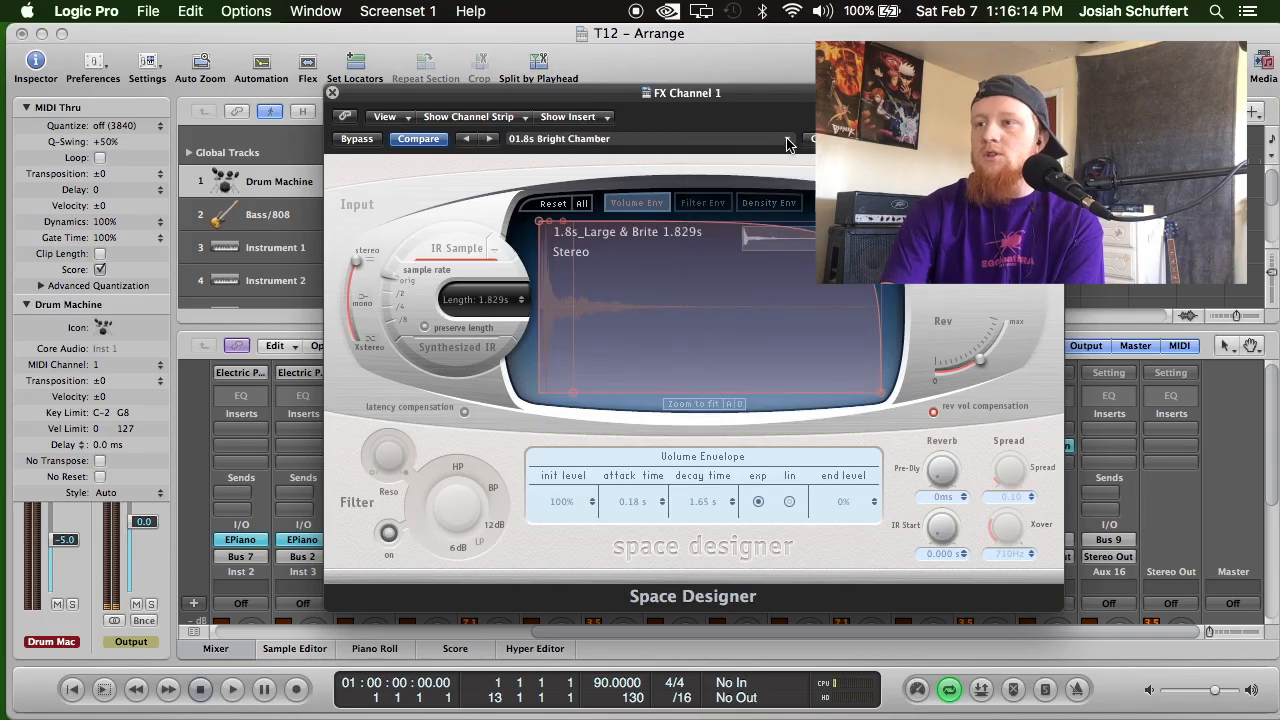
# Browse the Rooms presets in Space Designer's Large Spaces category.
pyautogui.click(787, 143)
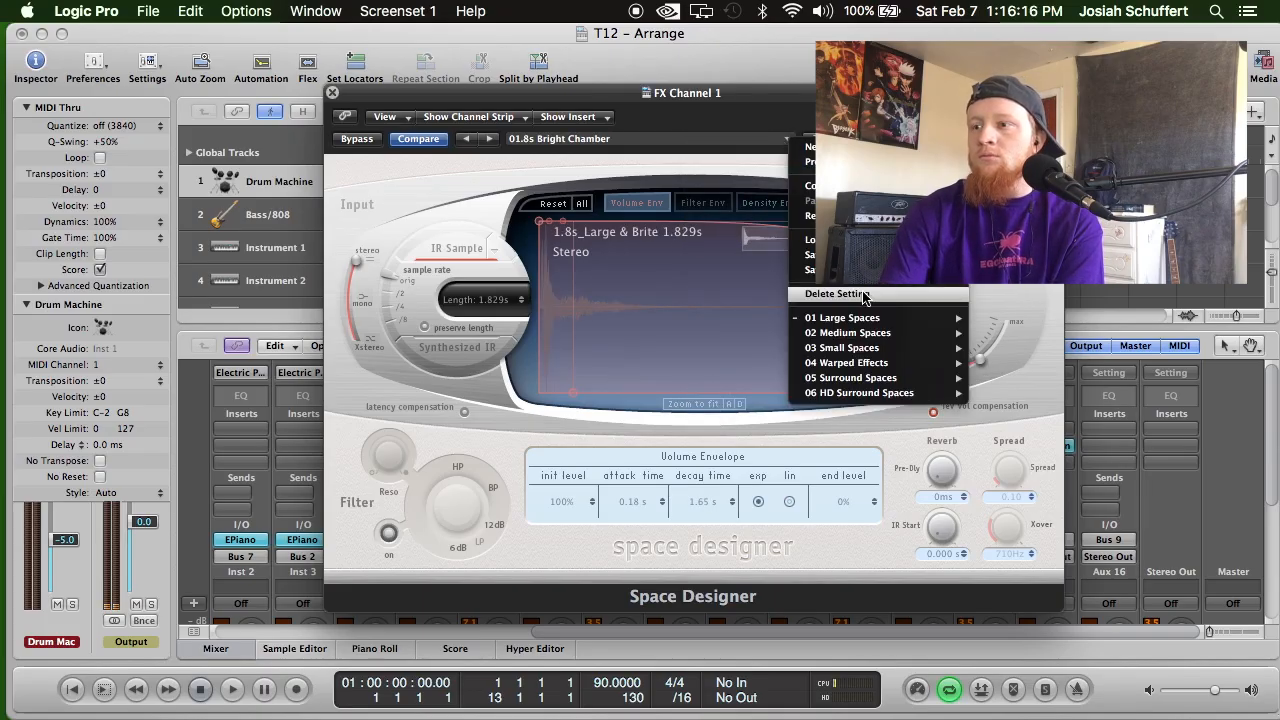
pyautogui.moveTo(876, 317)
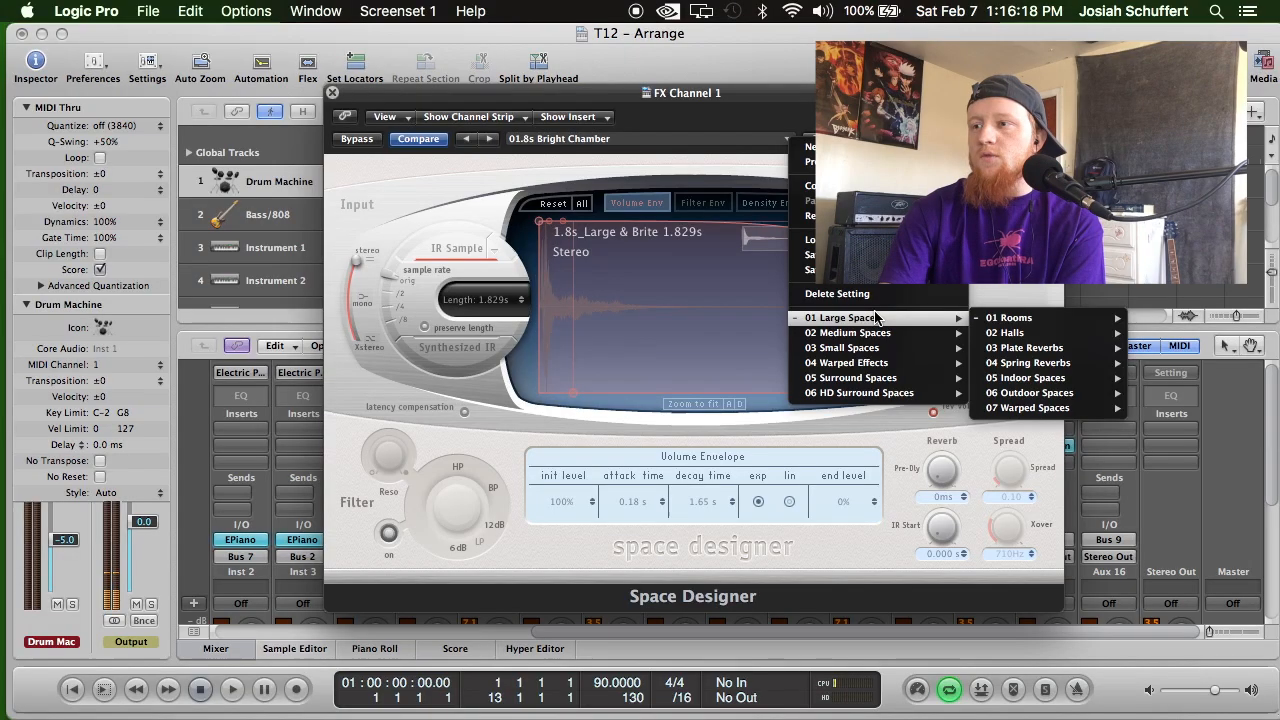
pyautogui.moveTo(1062, 318)
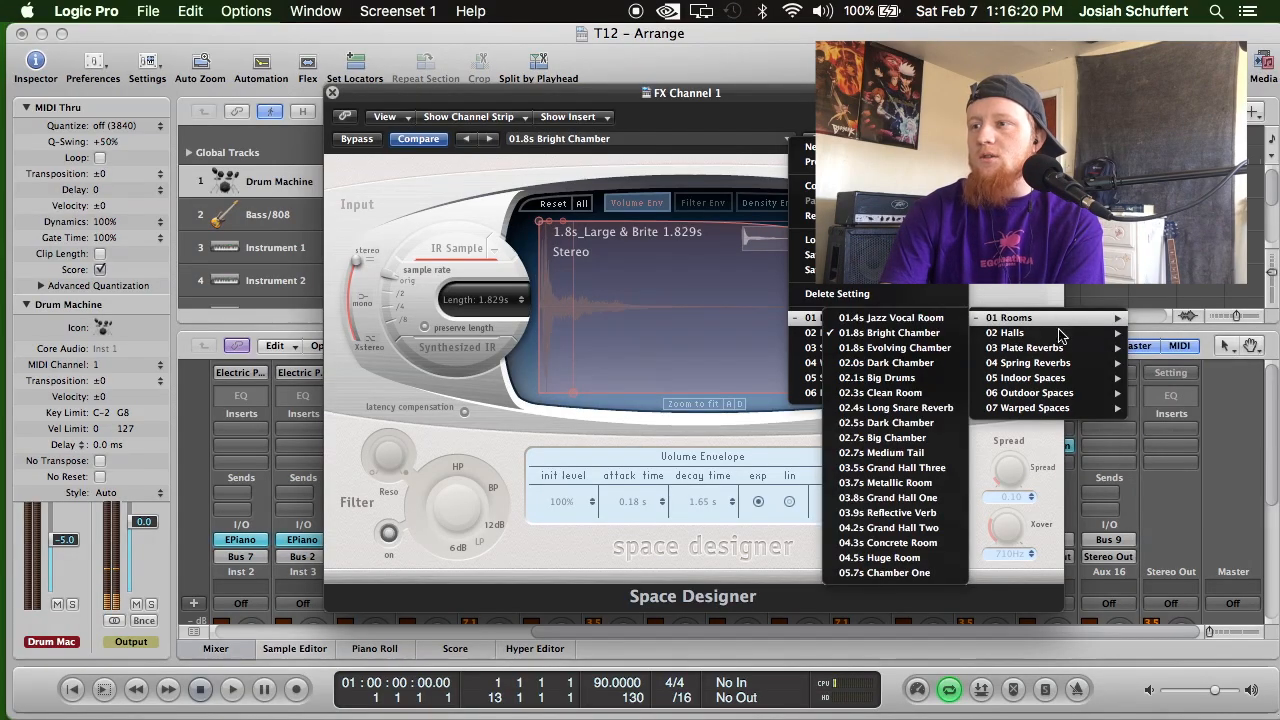
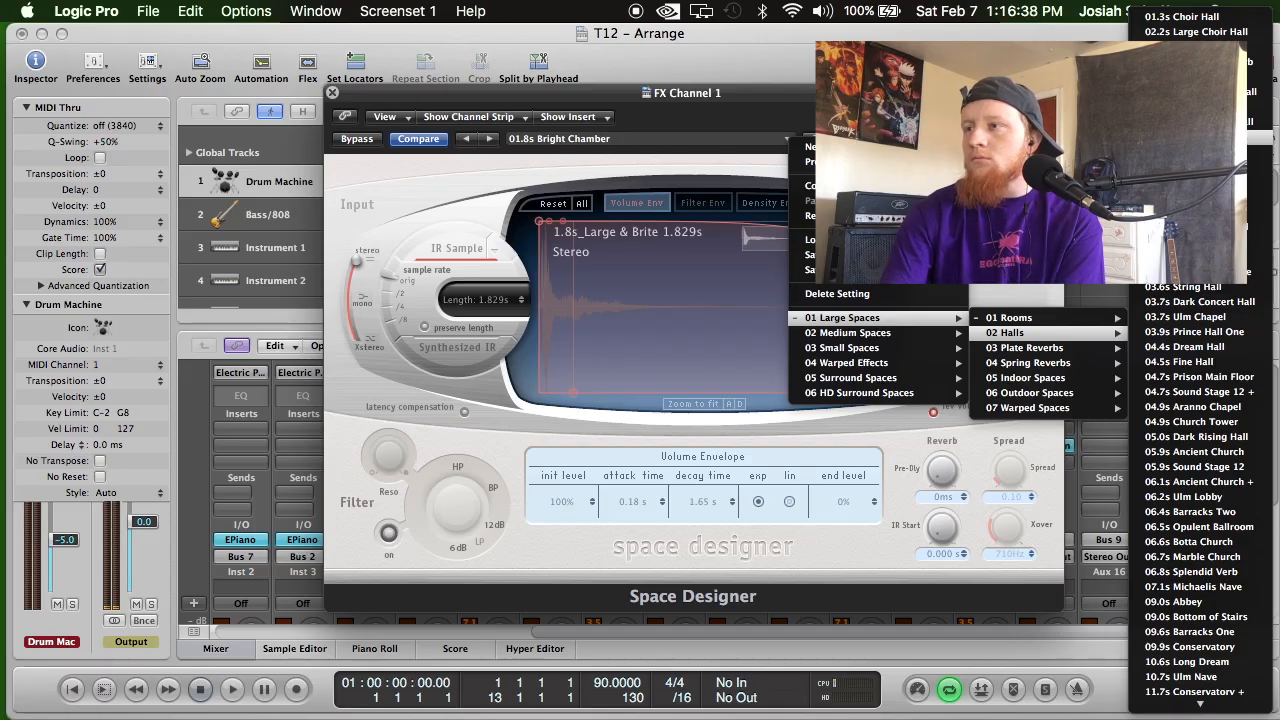
# Load the 02.9s Vocal Hall preset in Space Designer on FX Channel 1 and close the plug-in window.
pyautogui.click(1190, 137)
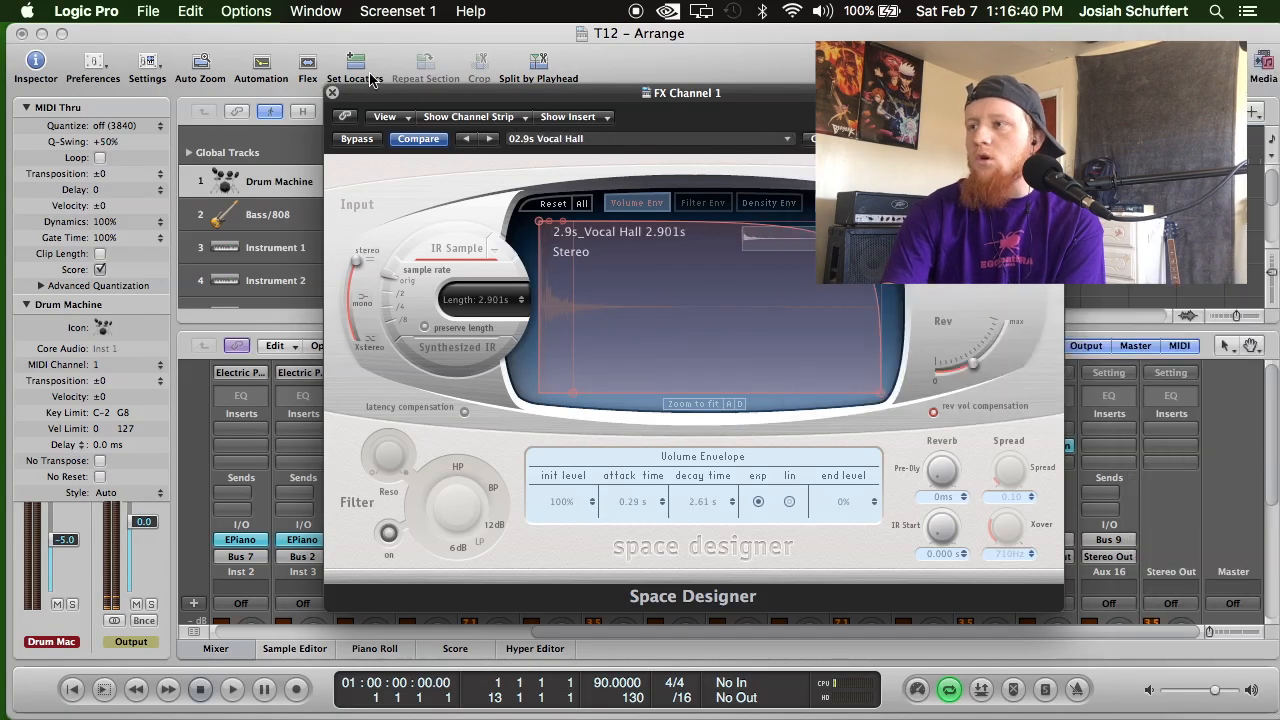
pyautogui.click(332, 93)
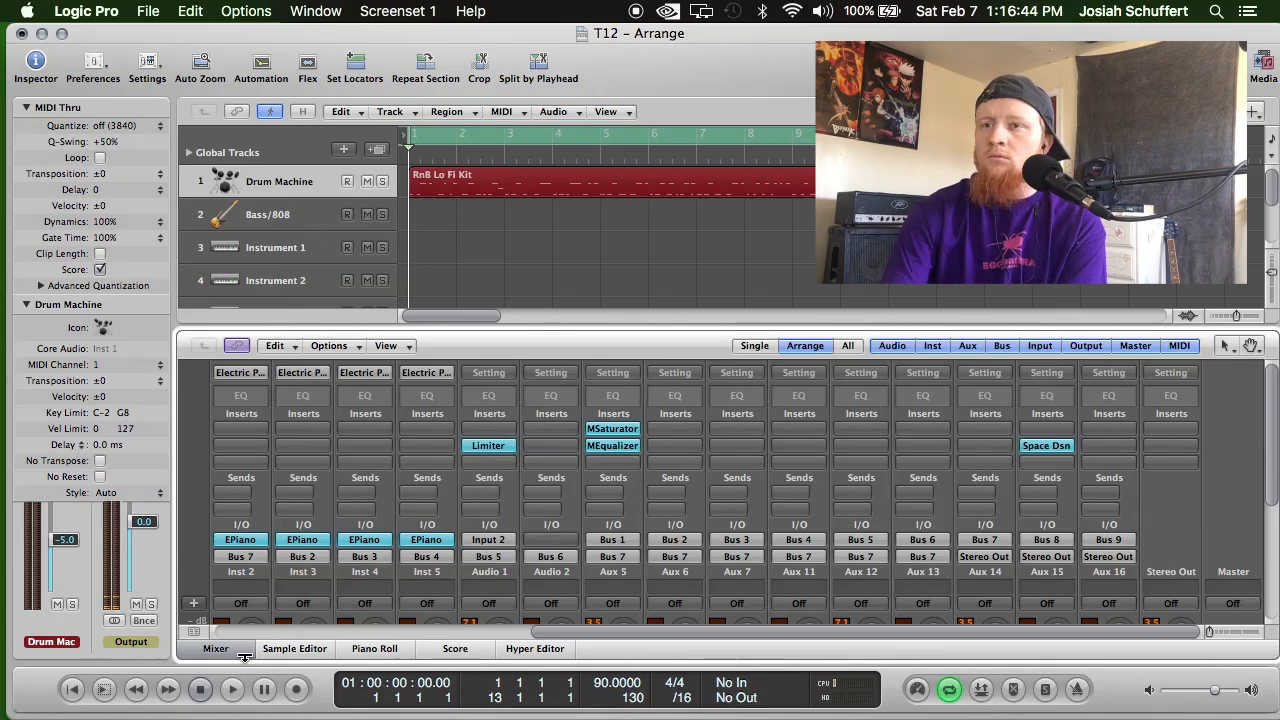
# Start playback and lower the Drums bus channel (Aux 5) volume to -3.1 dB.
pyautogui.scroll(-8, 343, 600)
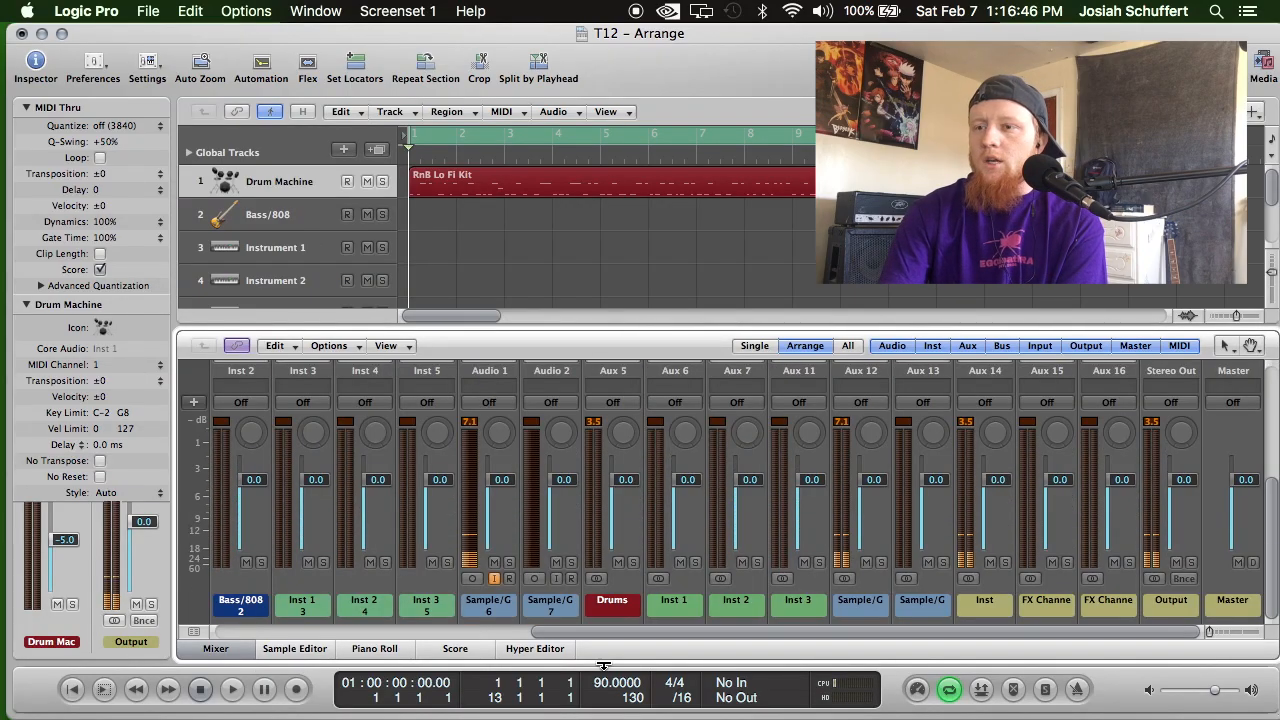
pyautogui.moveTo(612, 634); pyautogui.dragTo(315, 632)
pyautogui.click(232, 689)
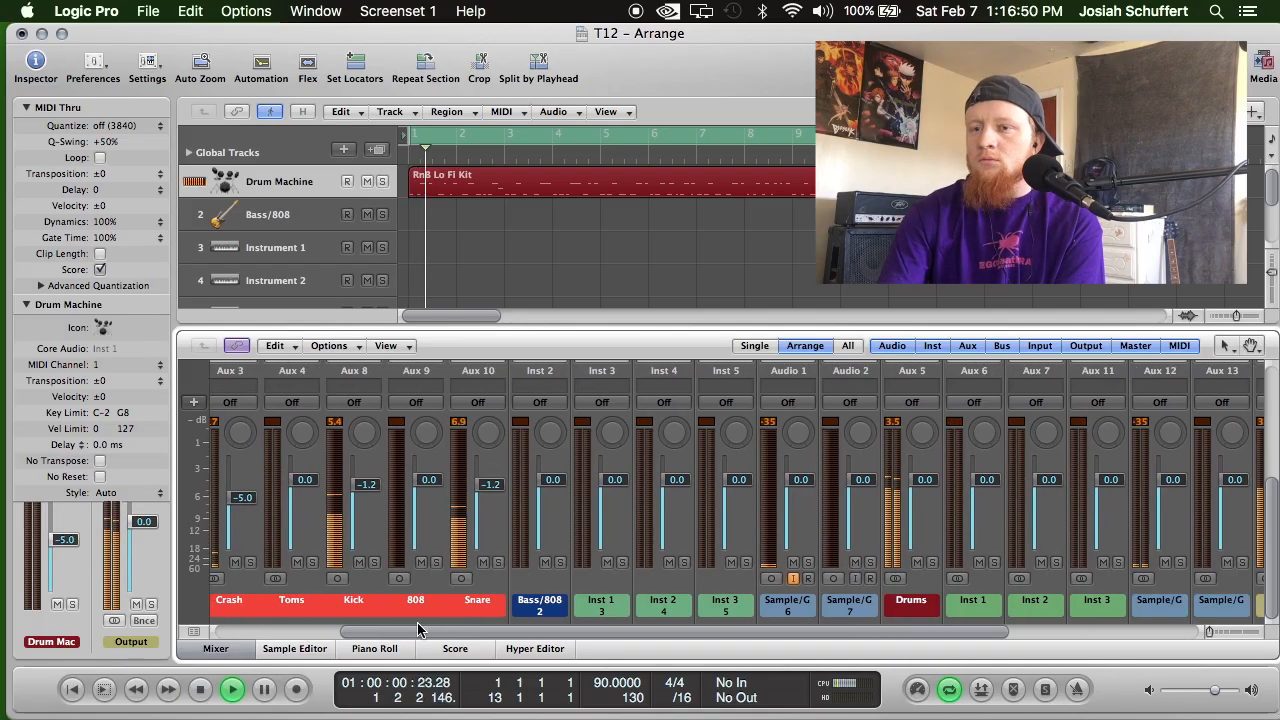
pyautogui.hscroll(5, 851, 509)
pyautogui.moveTo(897, 491); pyautogui.dragTo(893, 510)
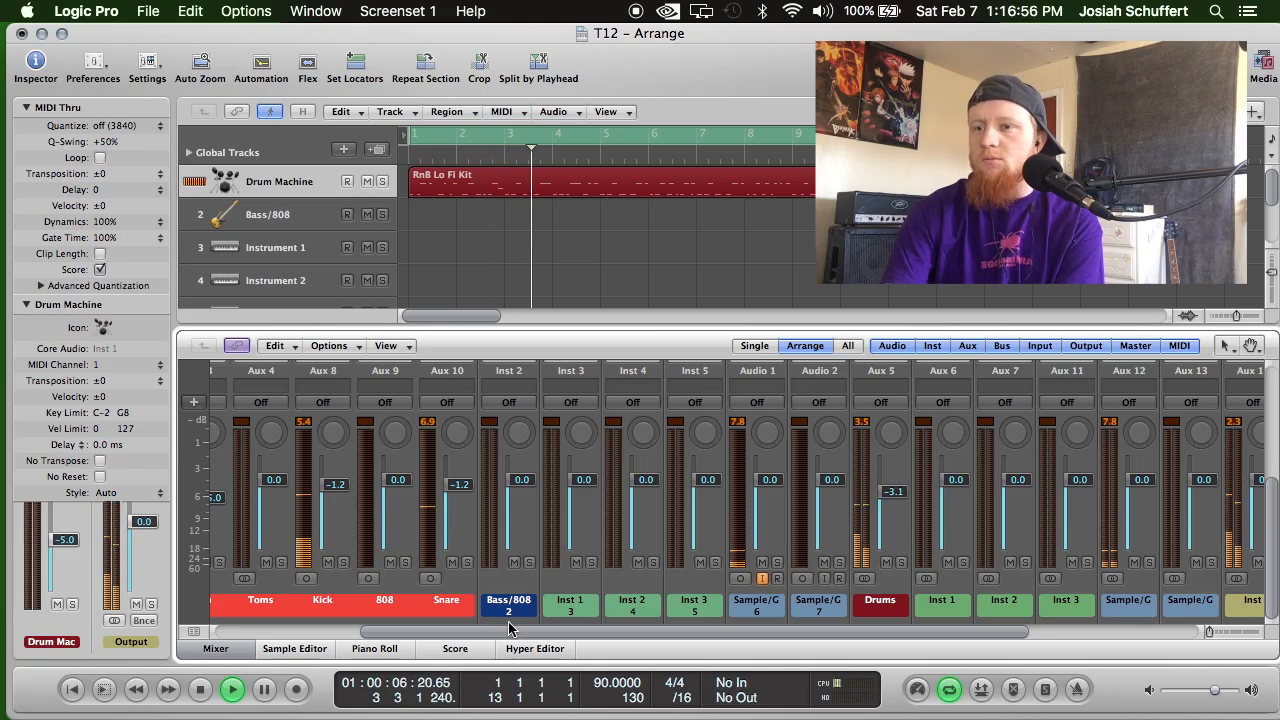
# Add a send to Bus 8 (FX Channel 1) on the first send slot of the Snare channel.
pyautogui.moveTo(562, 637); pyautogui.dragTo(425, 637)
pyautogui.click(675, 600)
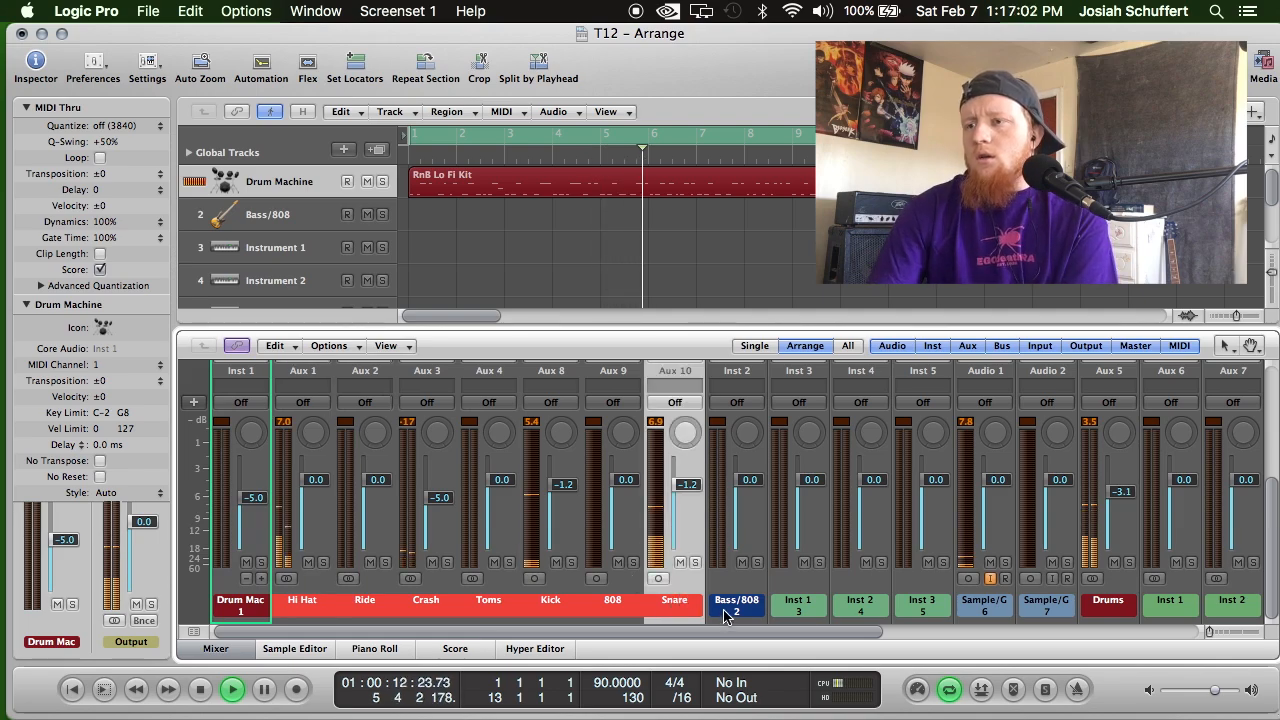
pyautogui.scroll(5, 660, 599)
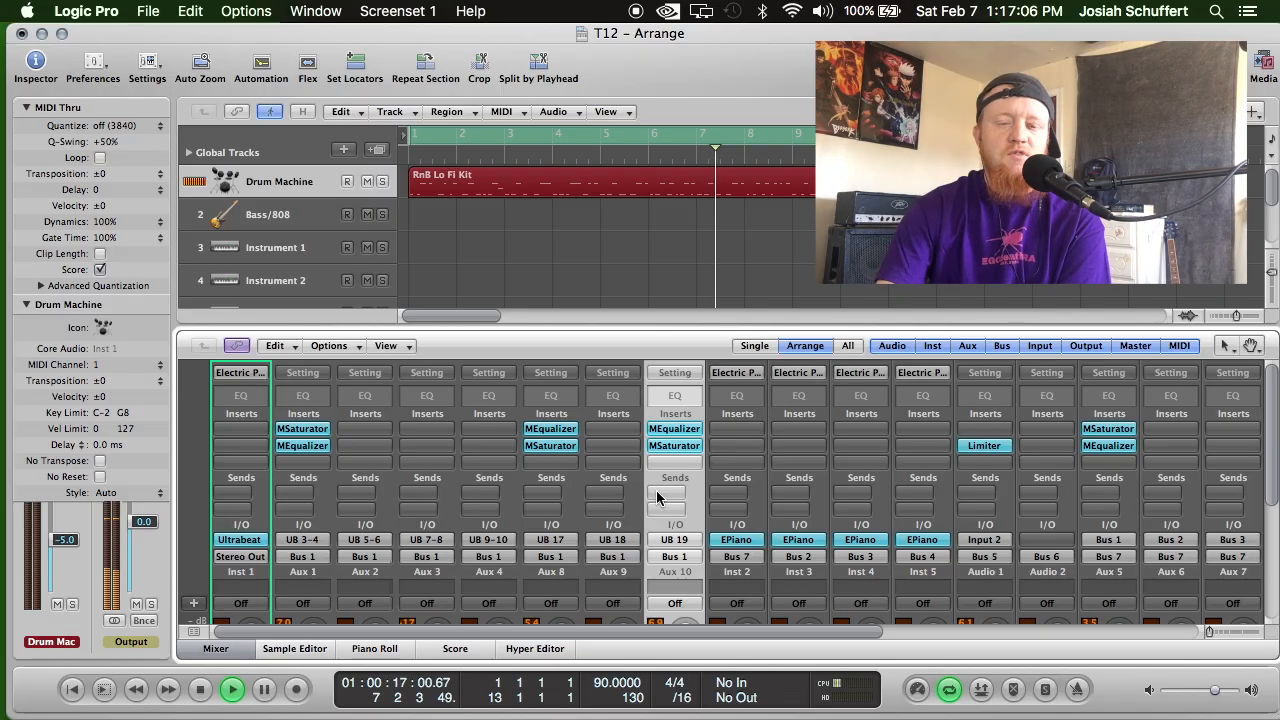
pyautogui.click(656, 491)
pyautogui.moveTo(678, 522)
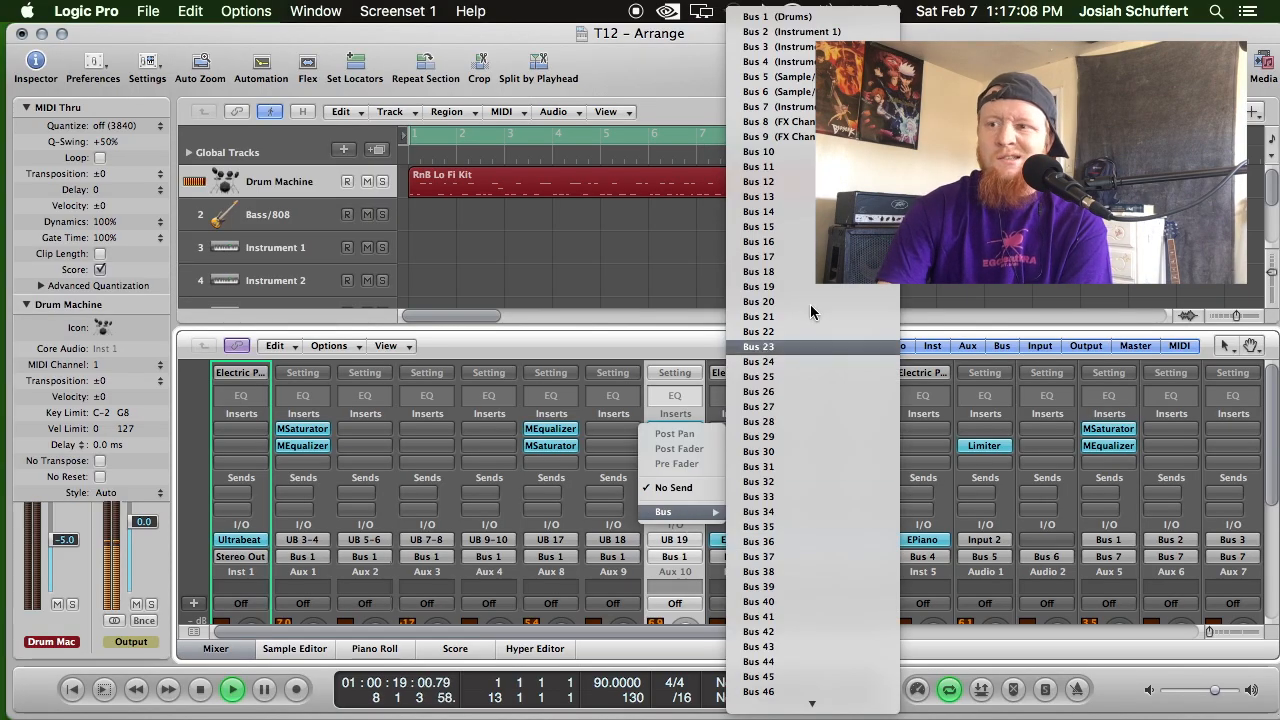
pyautogui.click(775, 121)
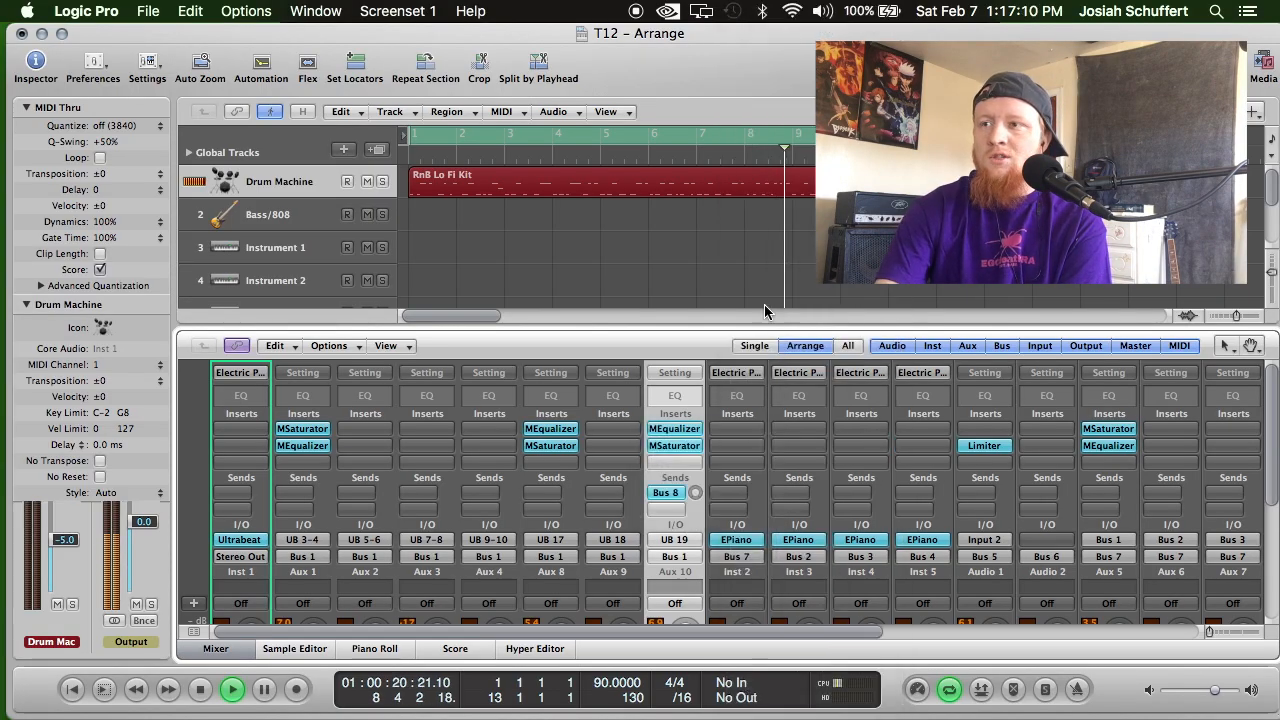
# Raise the Snare channel's Bus 8 send level by ear while the beat plays.
pyautogui.moveTo(695, 492); pyautogui.dragTo(695, 470)
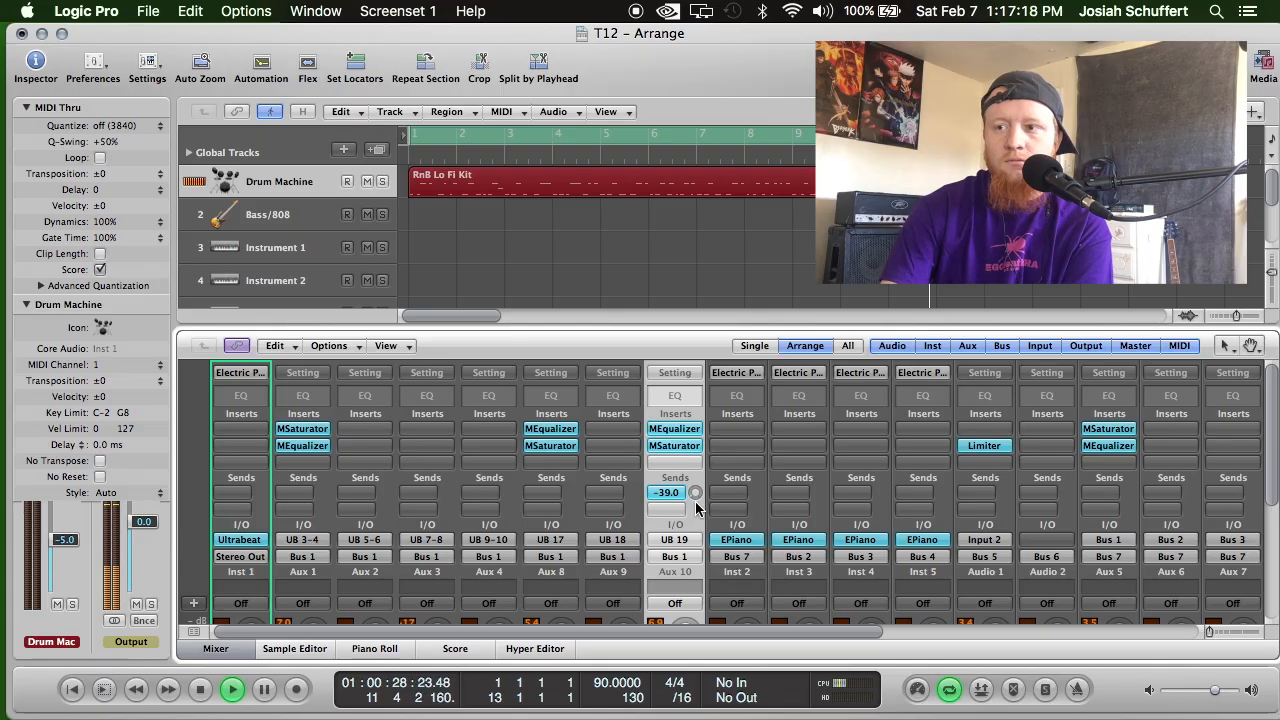
pyautogui.scroll(-10, 697, 509)
pyautogui.scroll(4, 697, 509)
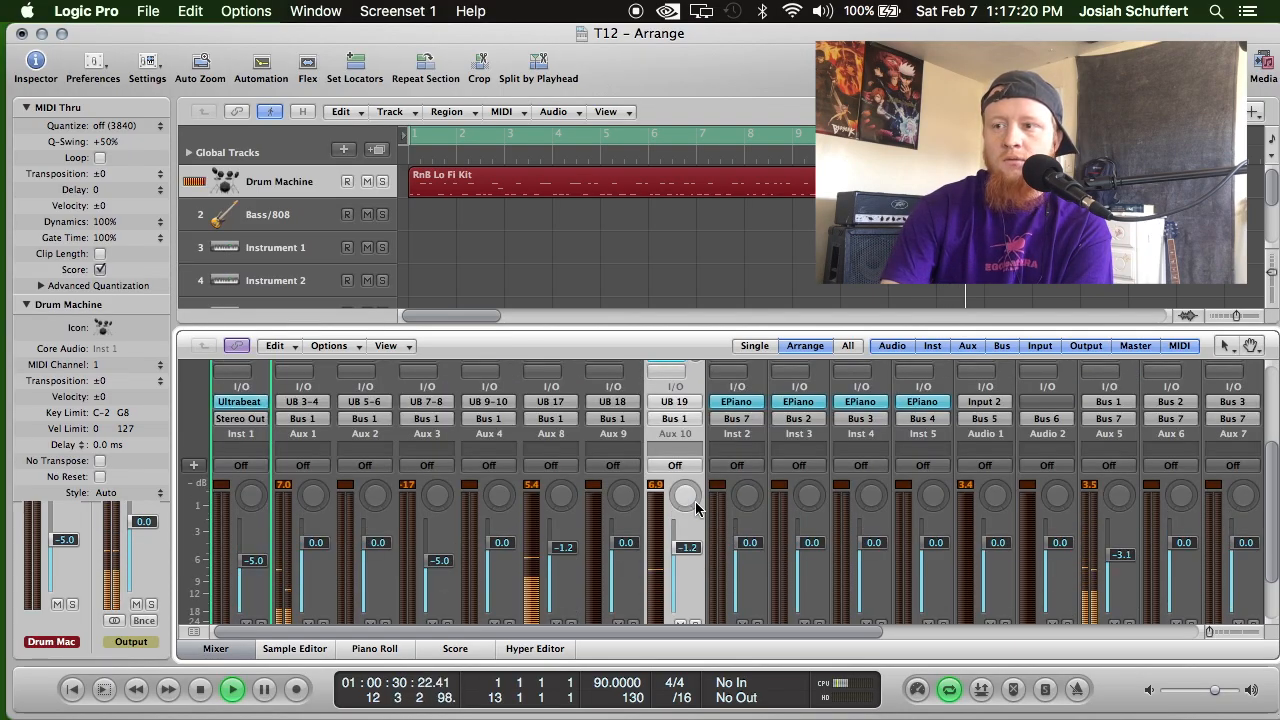
pyautogui.scroll(4, 697, 509)
pyautogui.moveTo(697, 497); pyautogui.dragTo(694, 465)
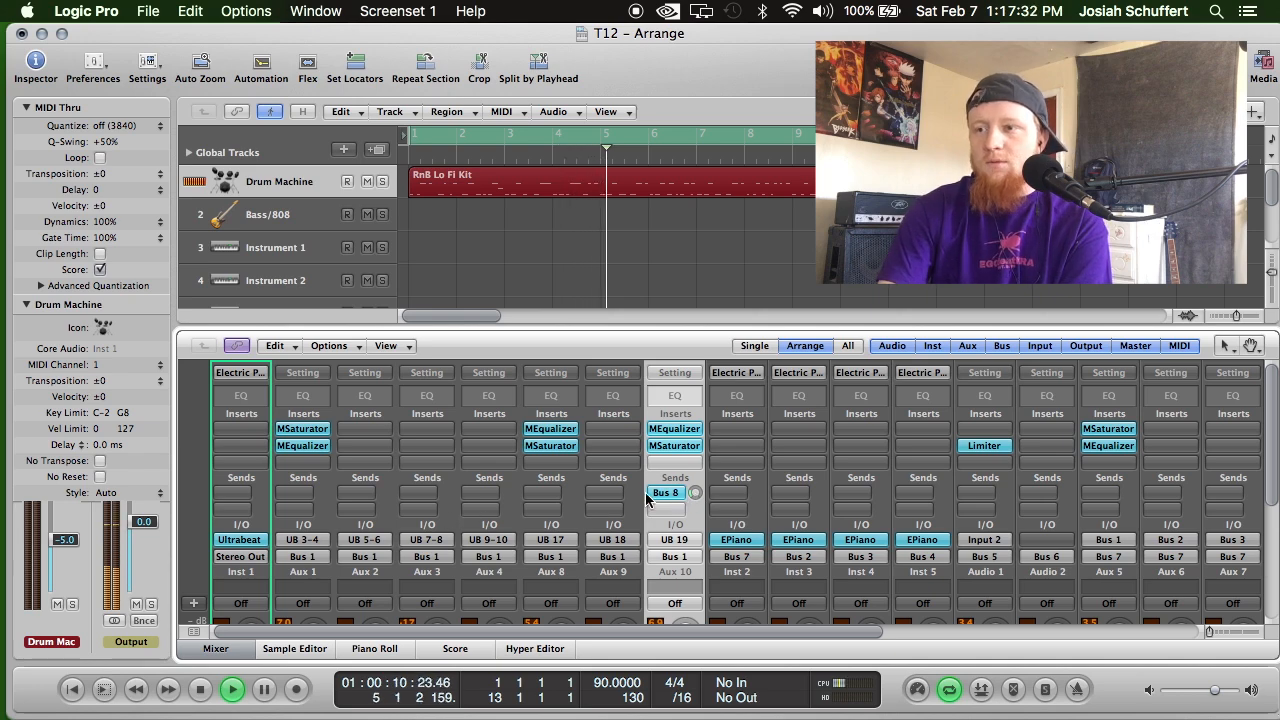
pyautogui.click(295, 499)
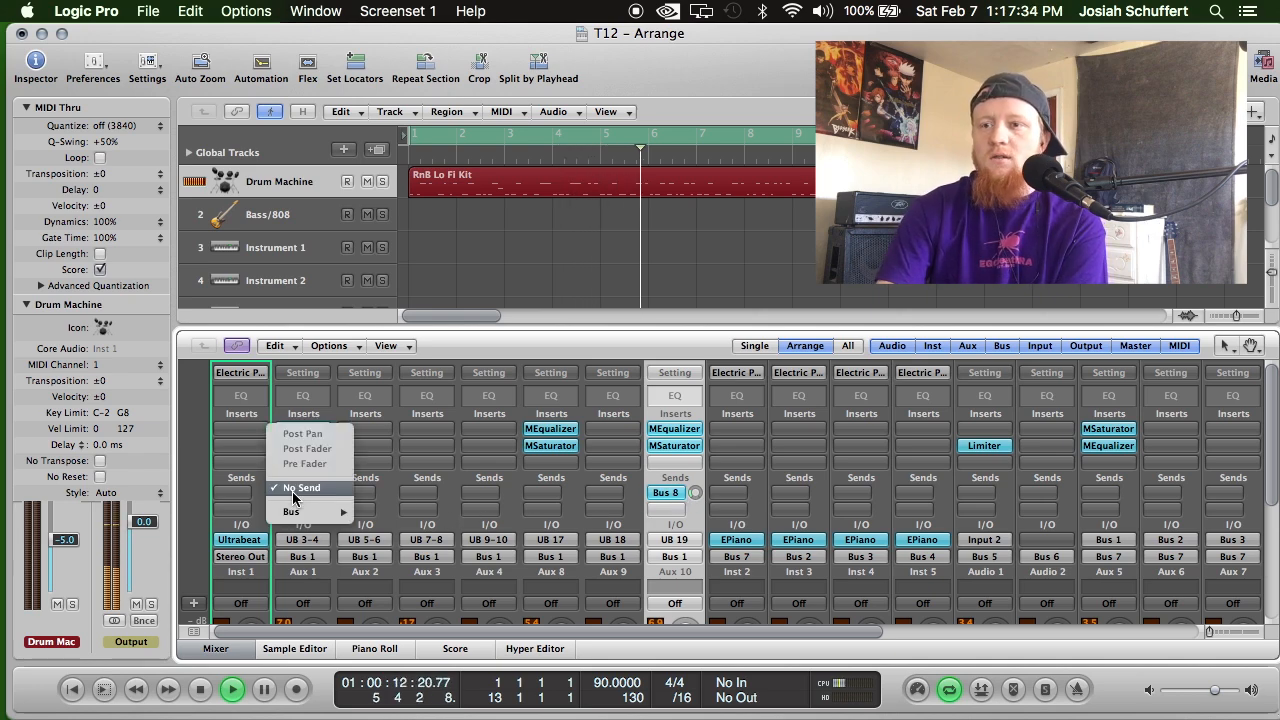
pyautogui.moveTo(310, 511)
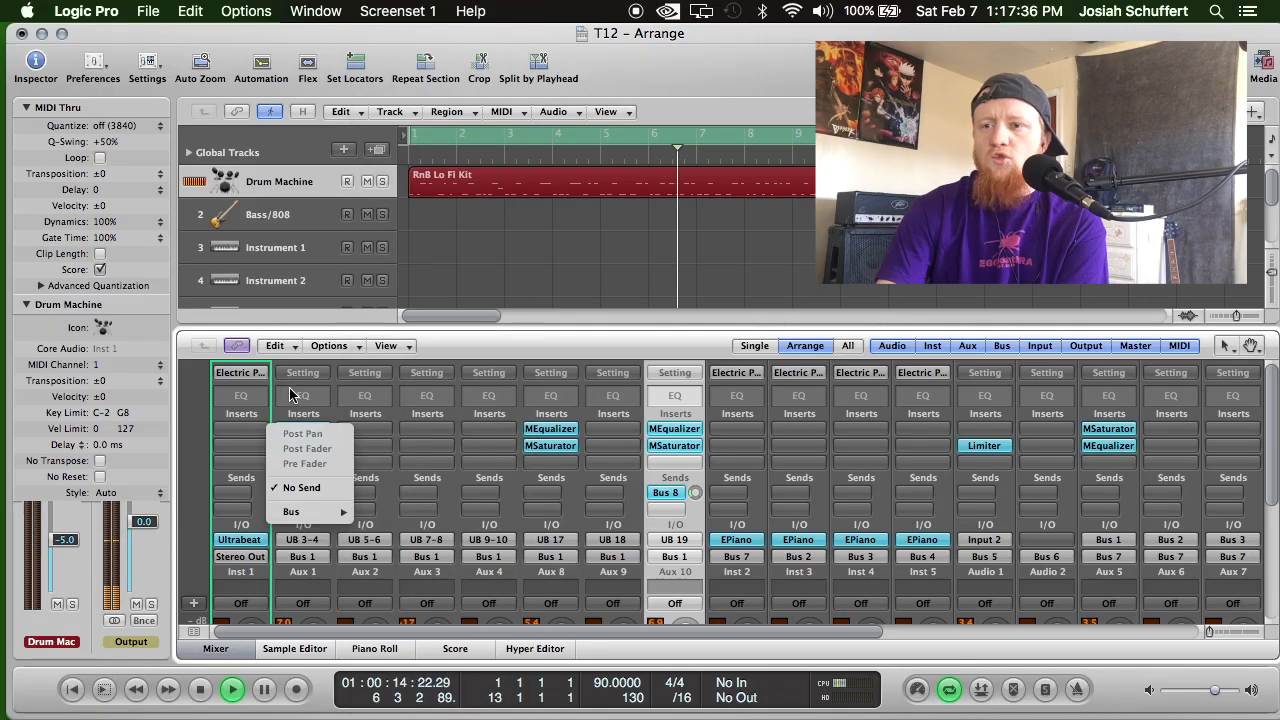
pyautogui.click(290, 390)
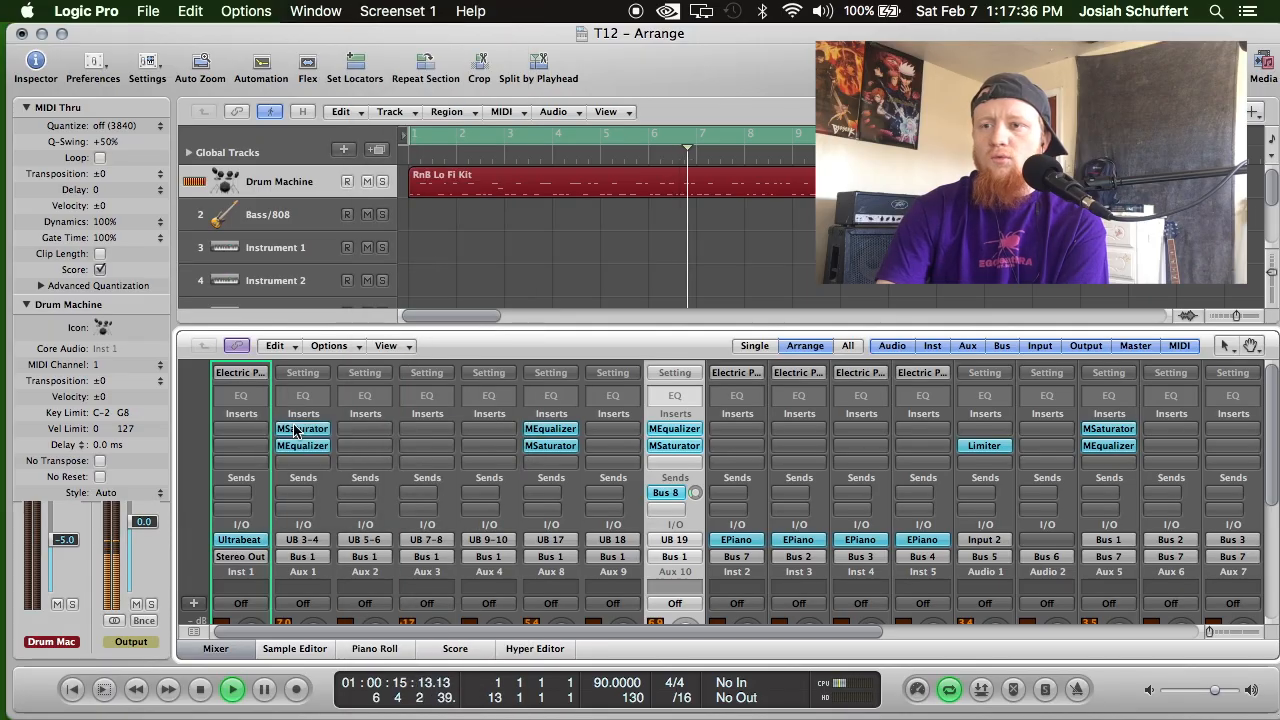
# Add a send to Bus 8 (FX Channel 1) on the first send slot of the Hi Hat channel.
pyautogui.click(316, 490)
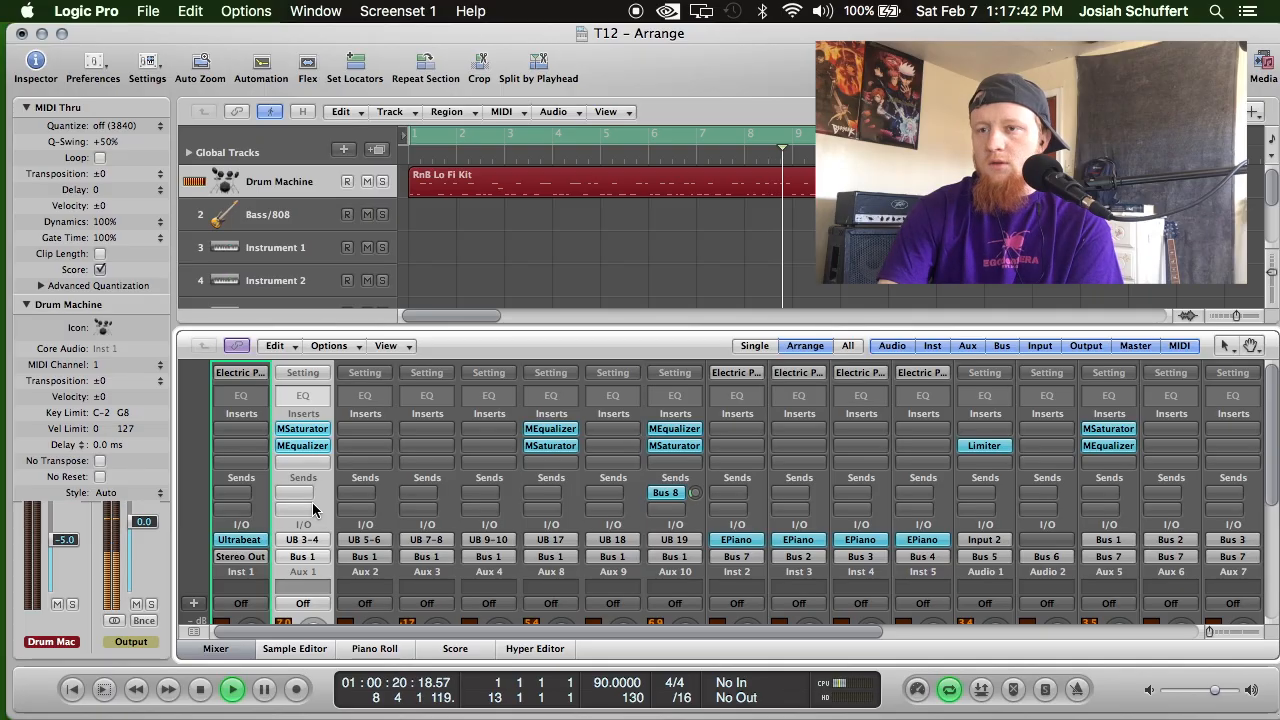
pyautogui.click(312, 503)
pyautogui.moveTo(314, 516)
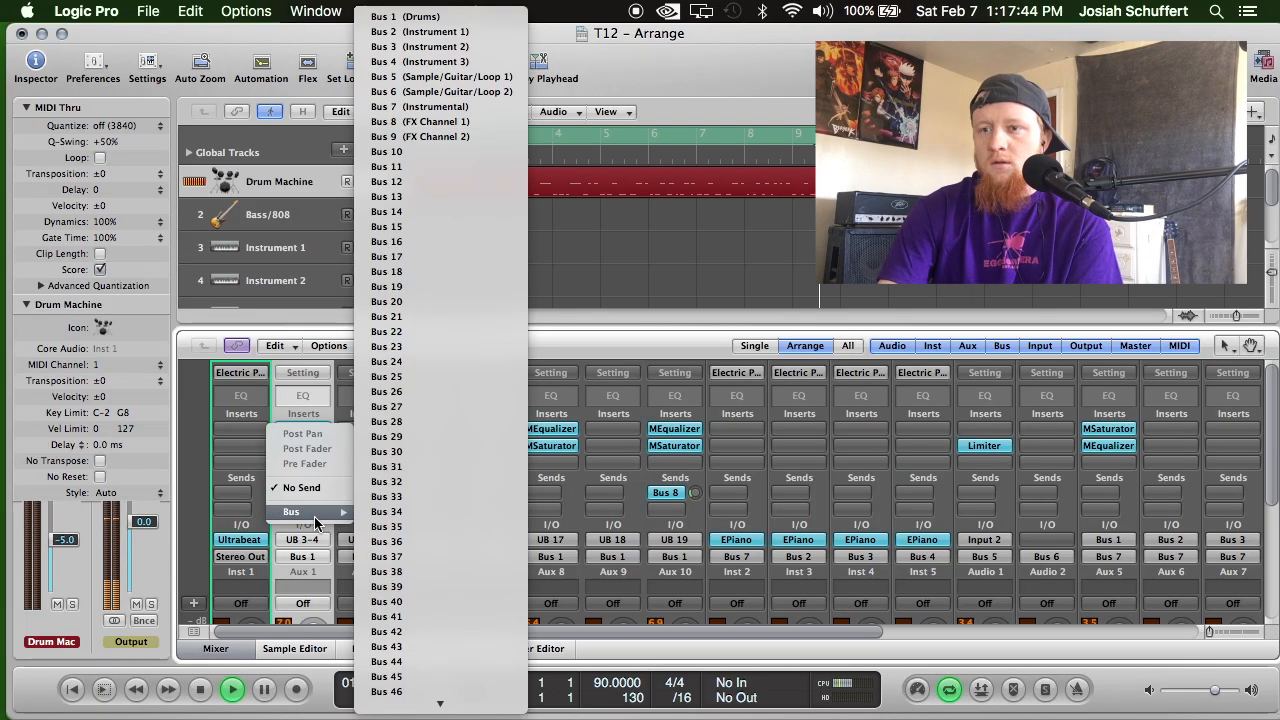
pyautogui.click(462, 120)
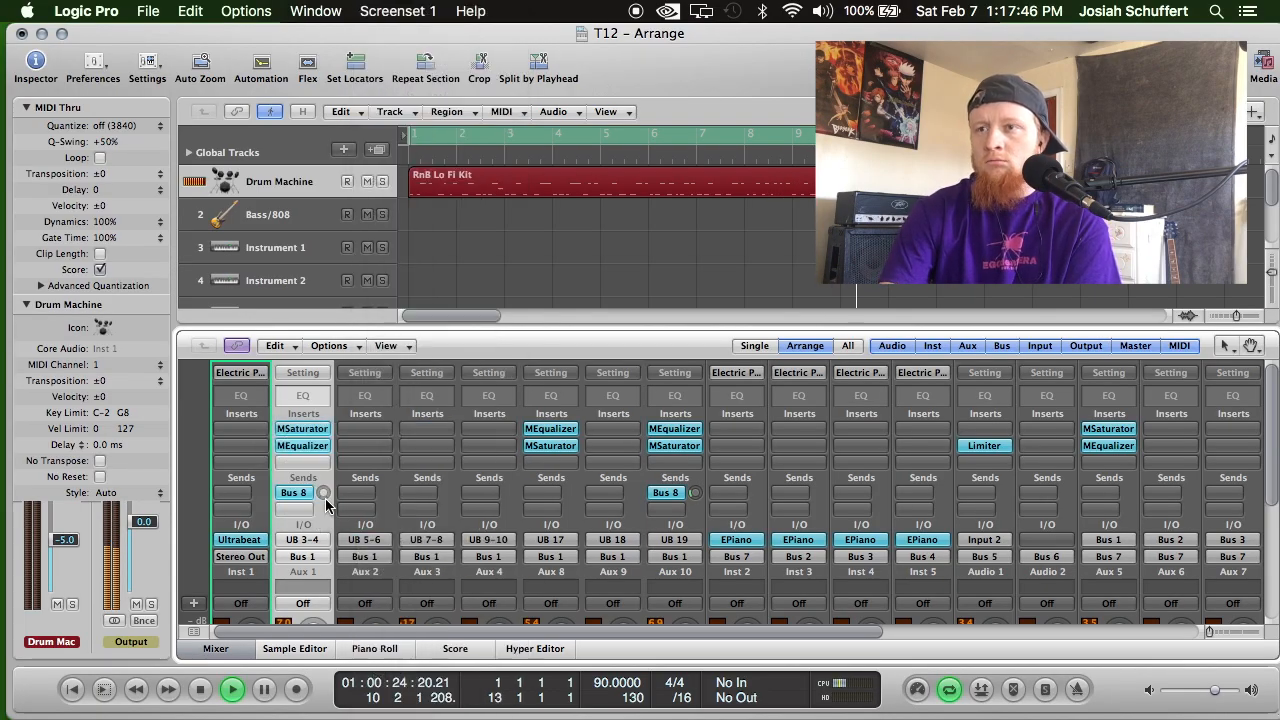
# Raise the Hi Hat channel's Bus 8 send level and fine-tune it by ear during playback.
pyautogui.moveTo(323, 492); pyautogui.dragTo(323, 470)
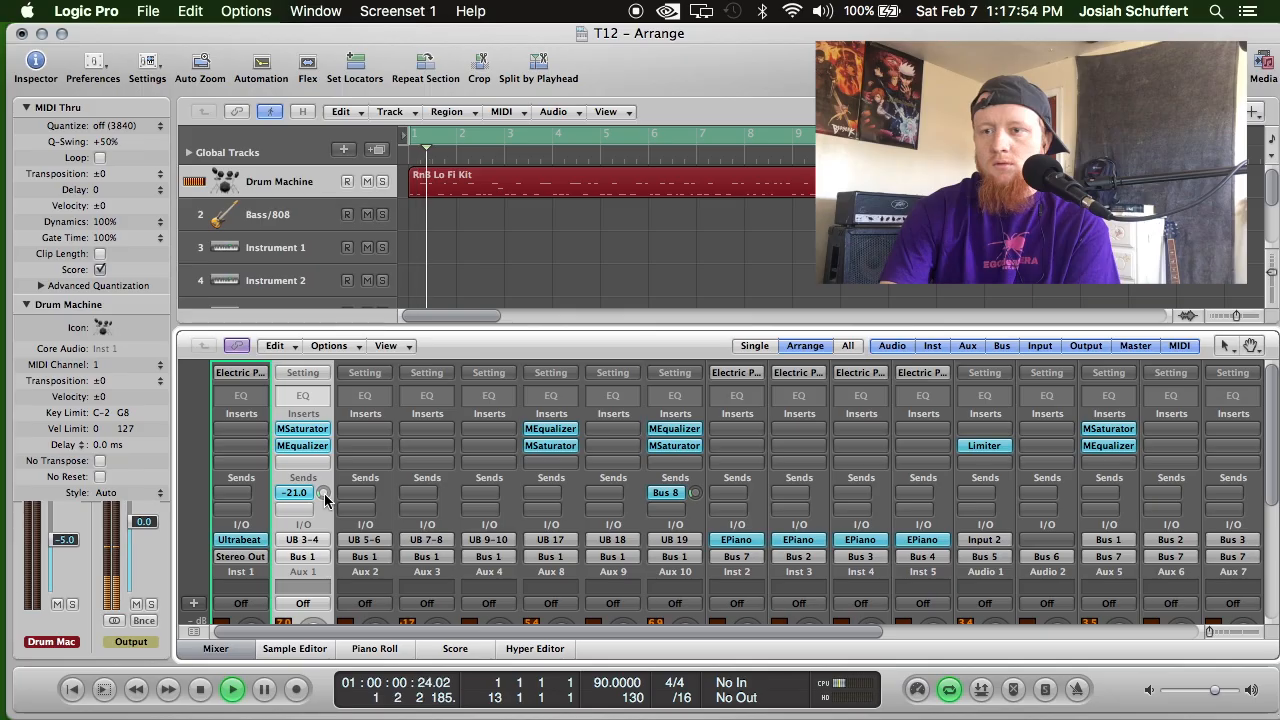
pyautogui.scroll(-5, 325, 500)
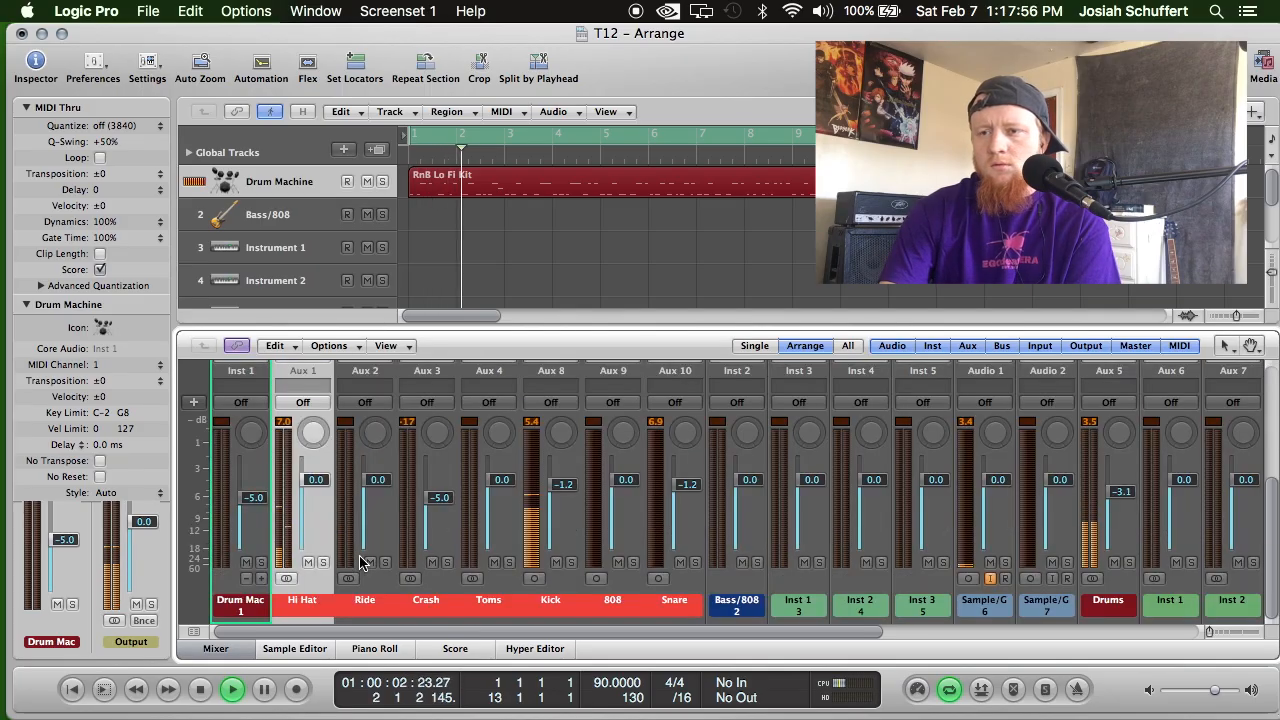
pyautogui.scroll(3, 360, 562)
pyautogui.scroll(2, 360, 562)
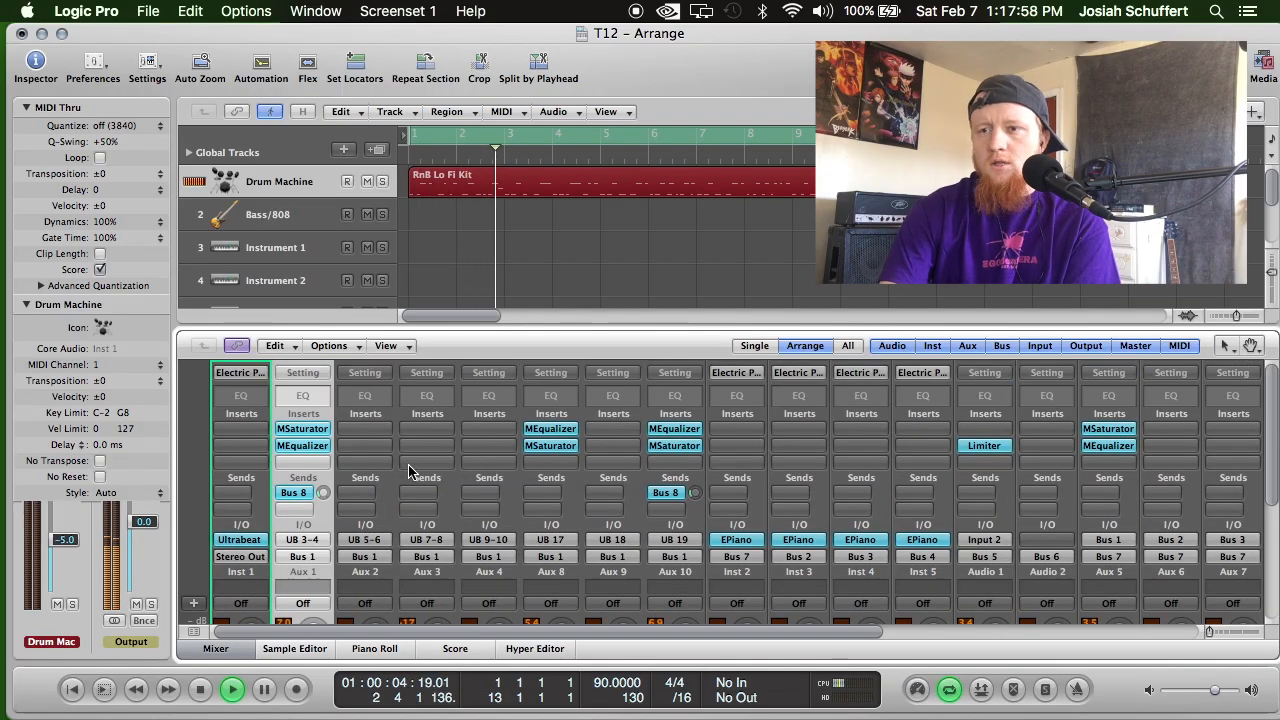
pyautogui.moveTo(323, 493); pyautogui.dragTo(323, 499)
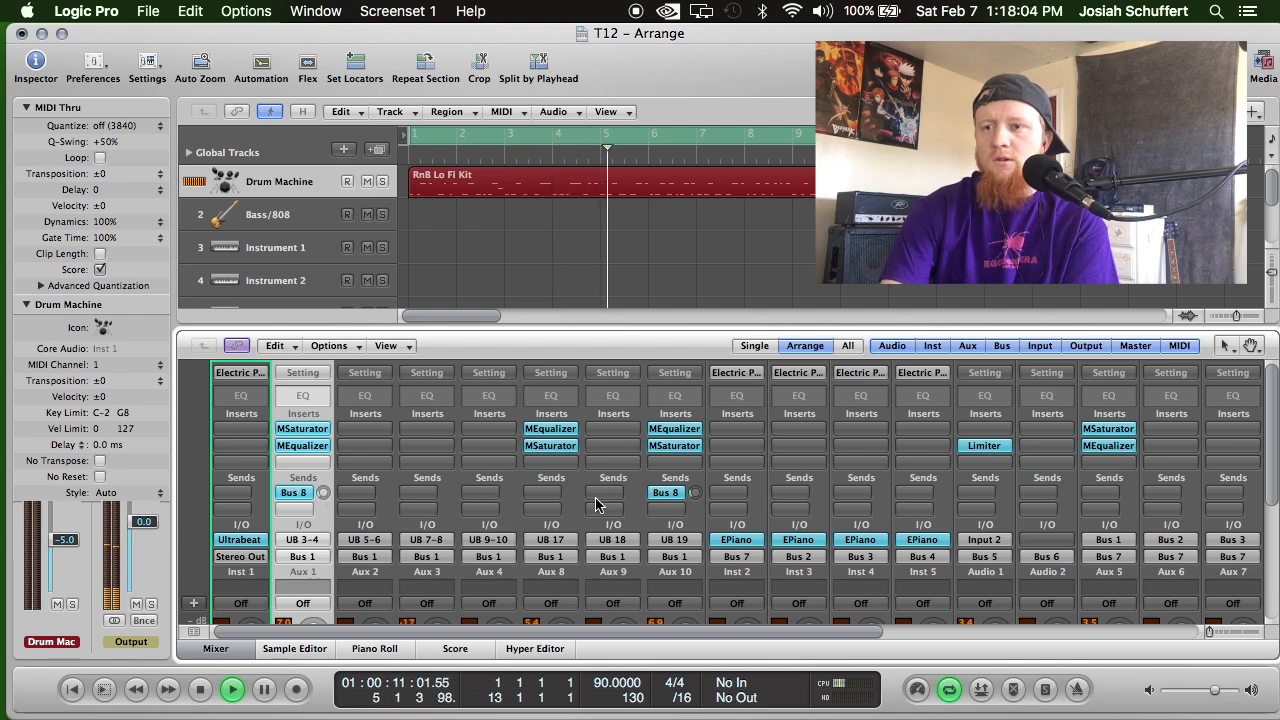
# Examine the drum channels' sends and meter levels during playback, with the Kick channel selected.
pyautogui.scroll(-5, 600, 500)
pyautogui.scroll(4, 388, 490)
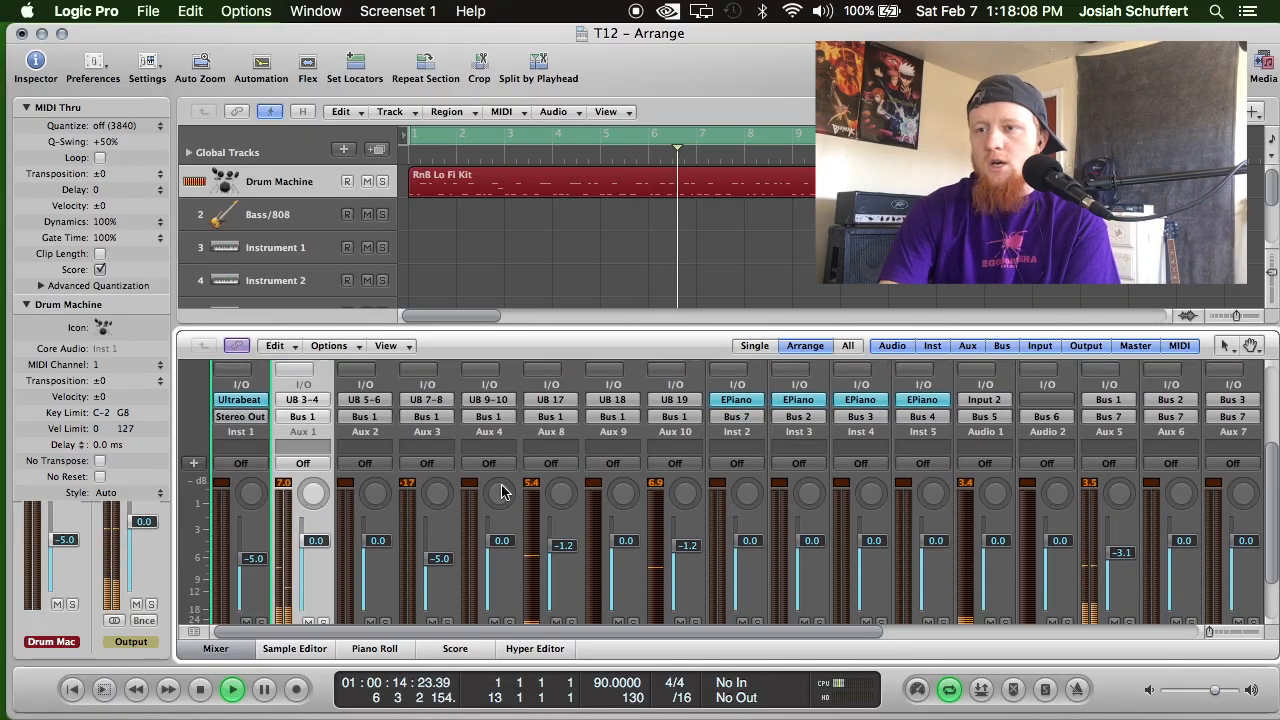
pyautogui.scroll(-3, 500, 492)
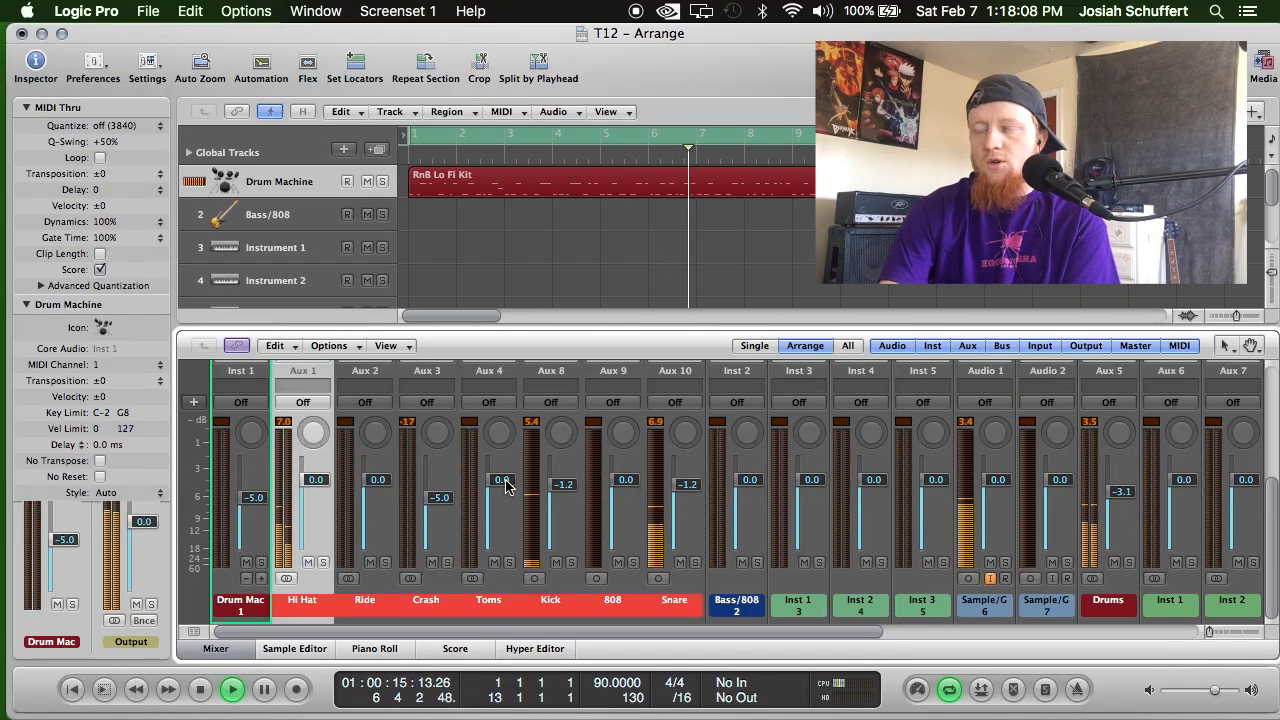
pyautogui.click(552, 606)
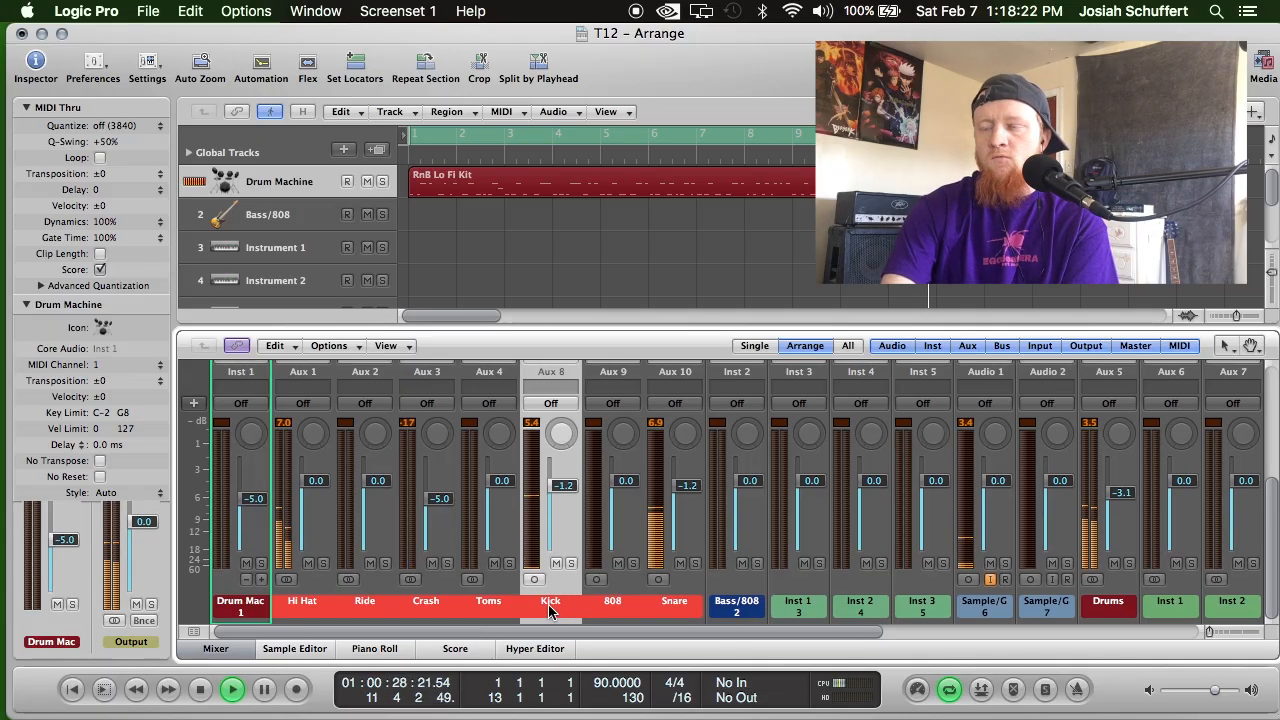
pyautogui.scroll(3, 548, 612)
pyautogui.scroll(-3, 548, 612)
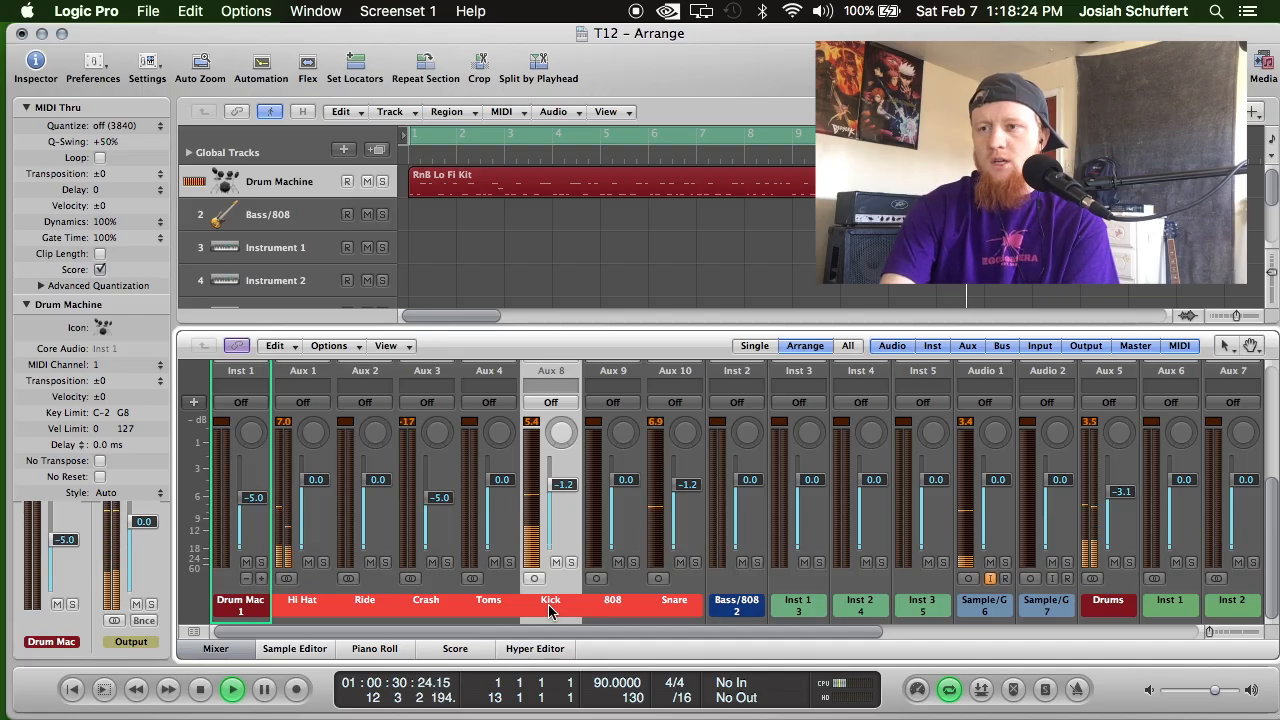
pyautogui.scroll(3, 549, 605)
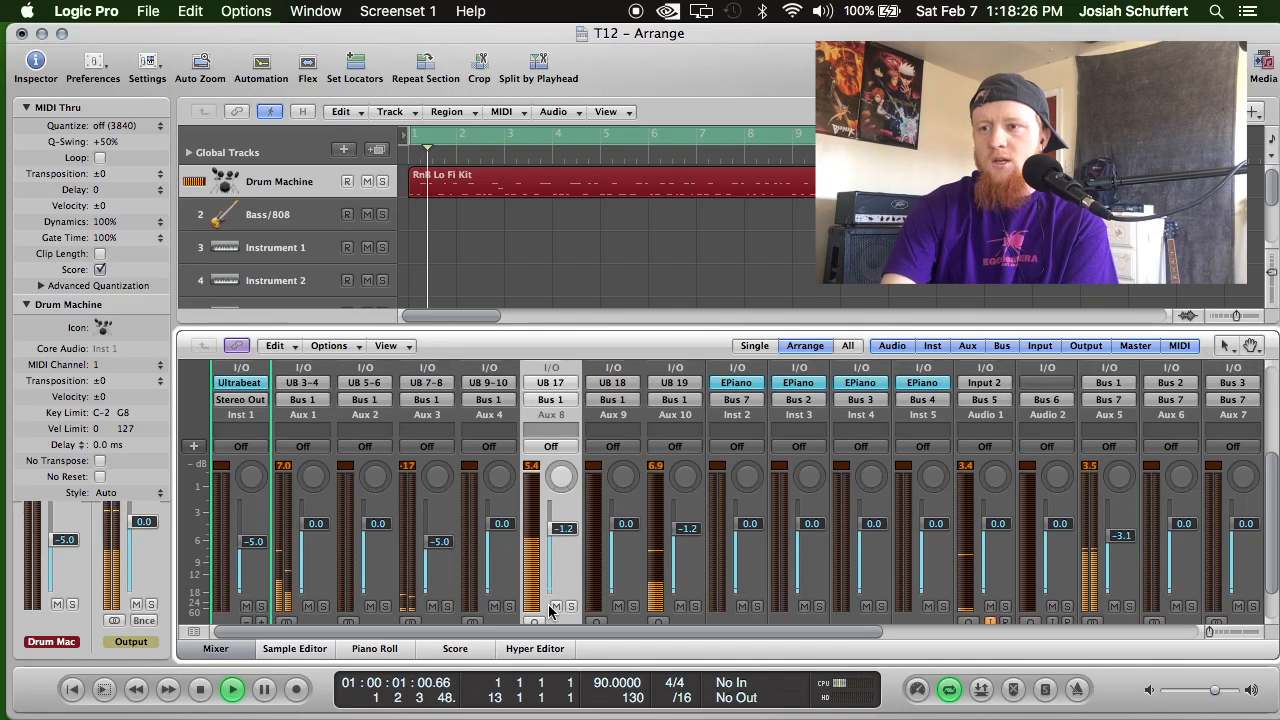
pyautogui.scroll(-3, 550, 603)
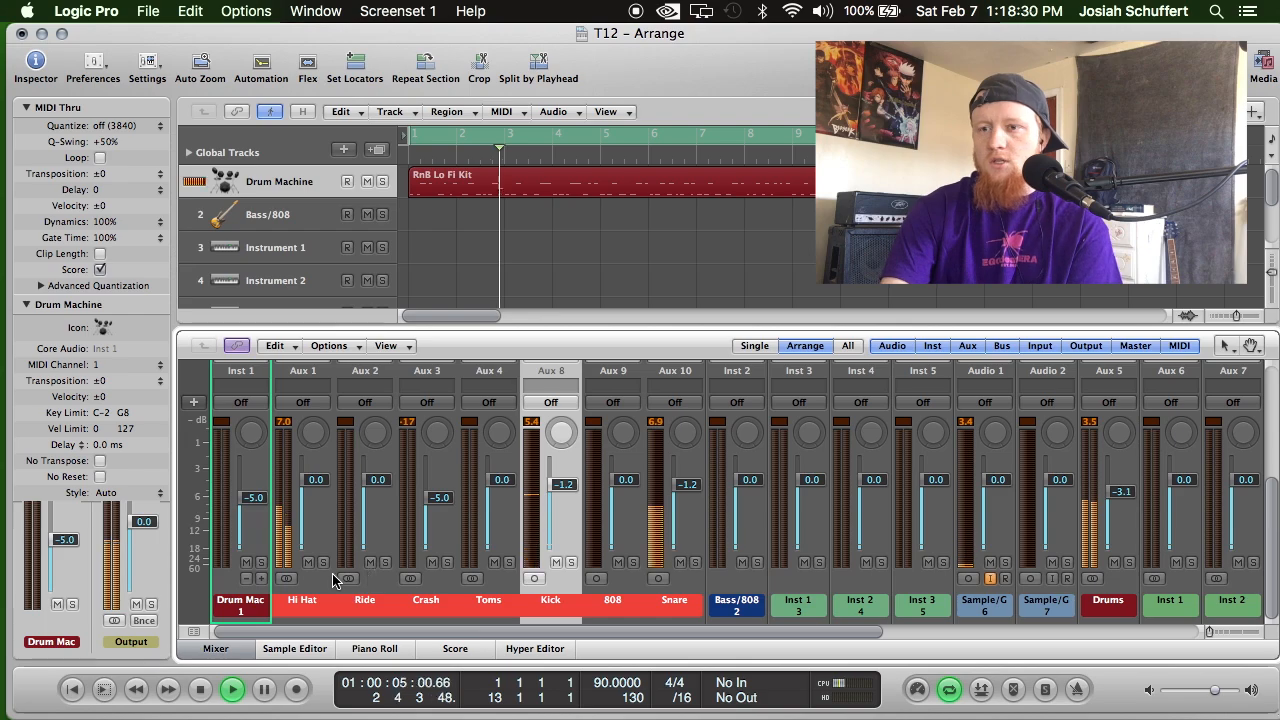
# Add a send to Bus 8 (FX Channel 1) on the Crash channel and raise its send level.
pyautogui.click(435, 604)
pyautogui.scroll(3, 432, 500)
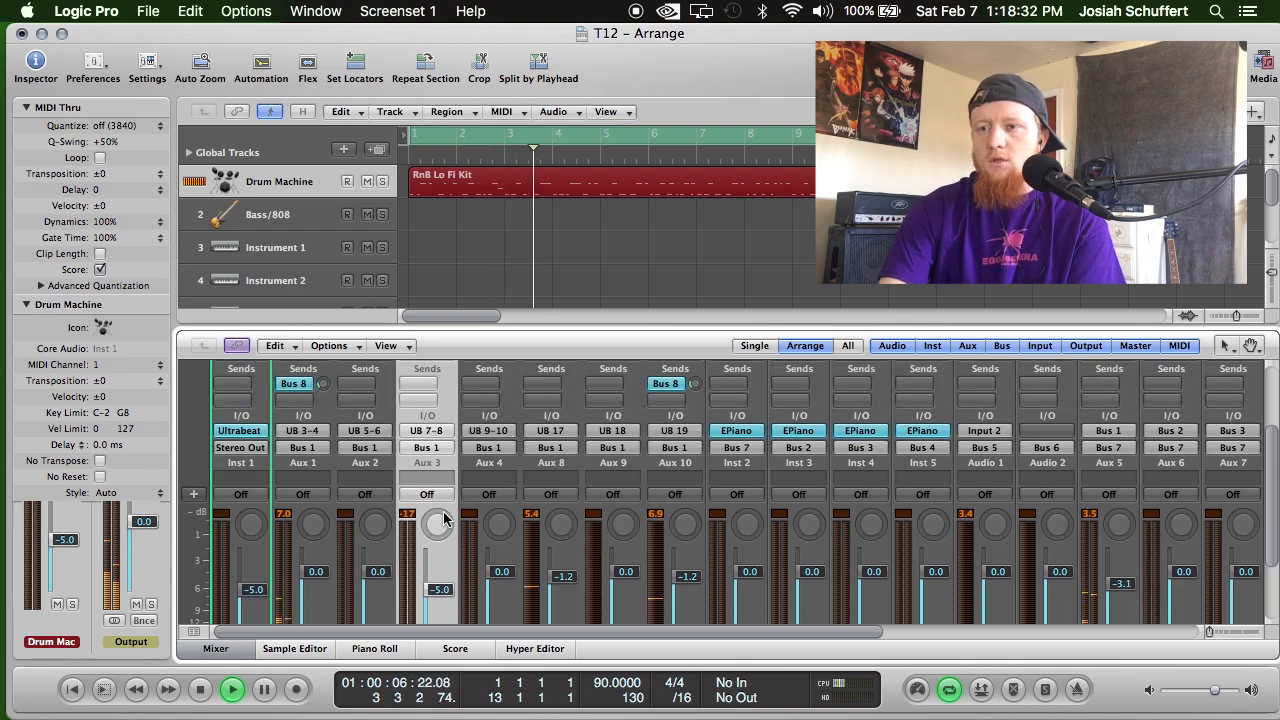
pyautogui.click(412, 400)
pyautogui.moveTo(414, 414)
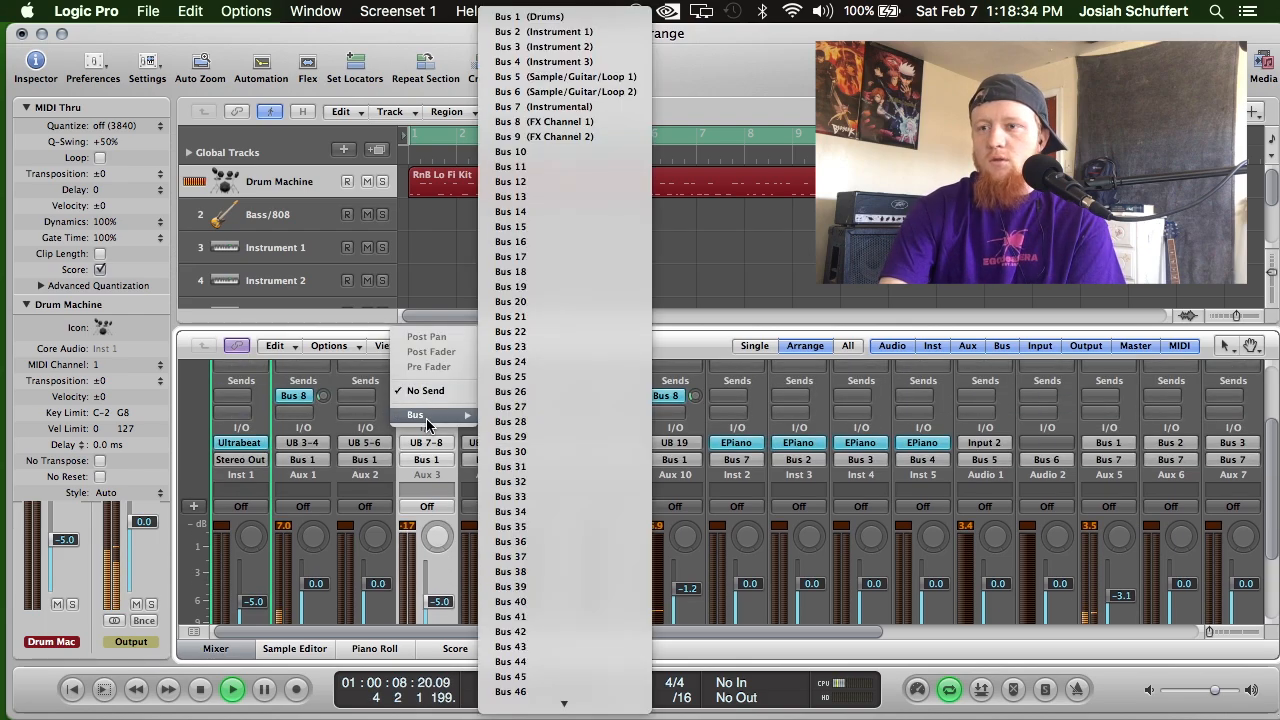
pyautogui.click(600, 121)
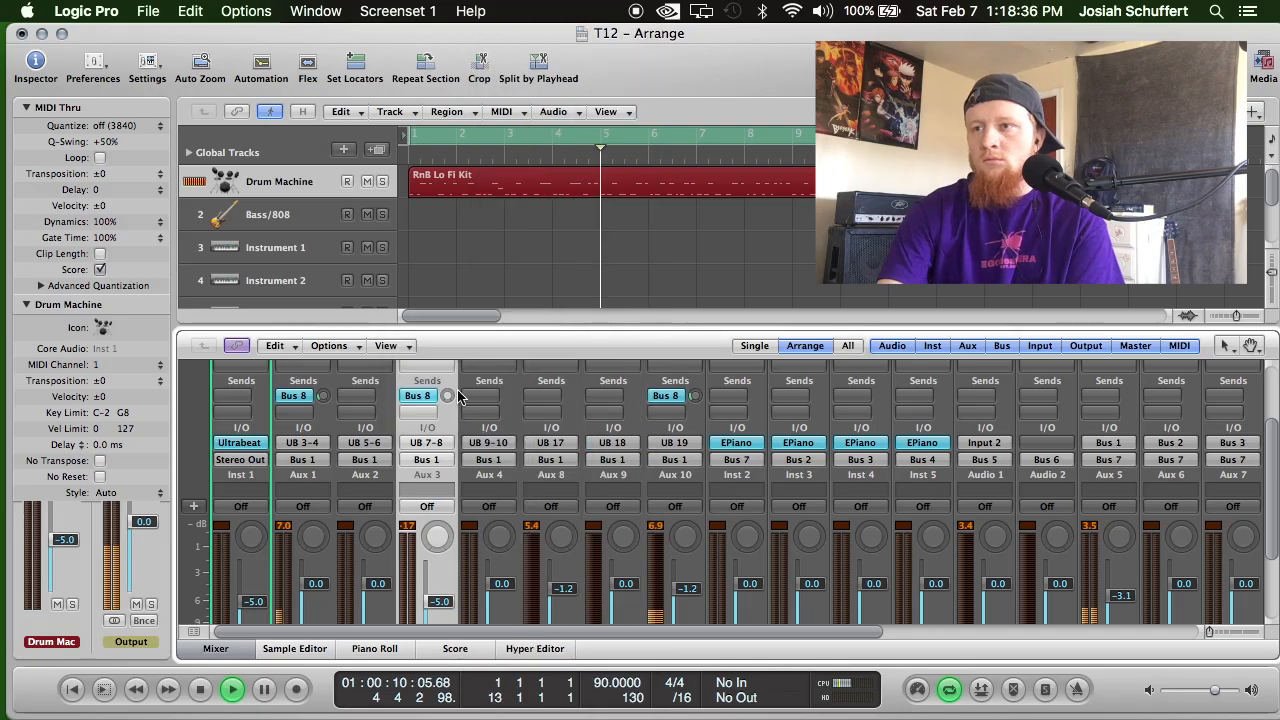
pyautogui.moveTo(453, 304); pyautogui.dragTo(454, 258)
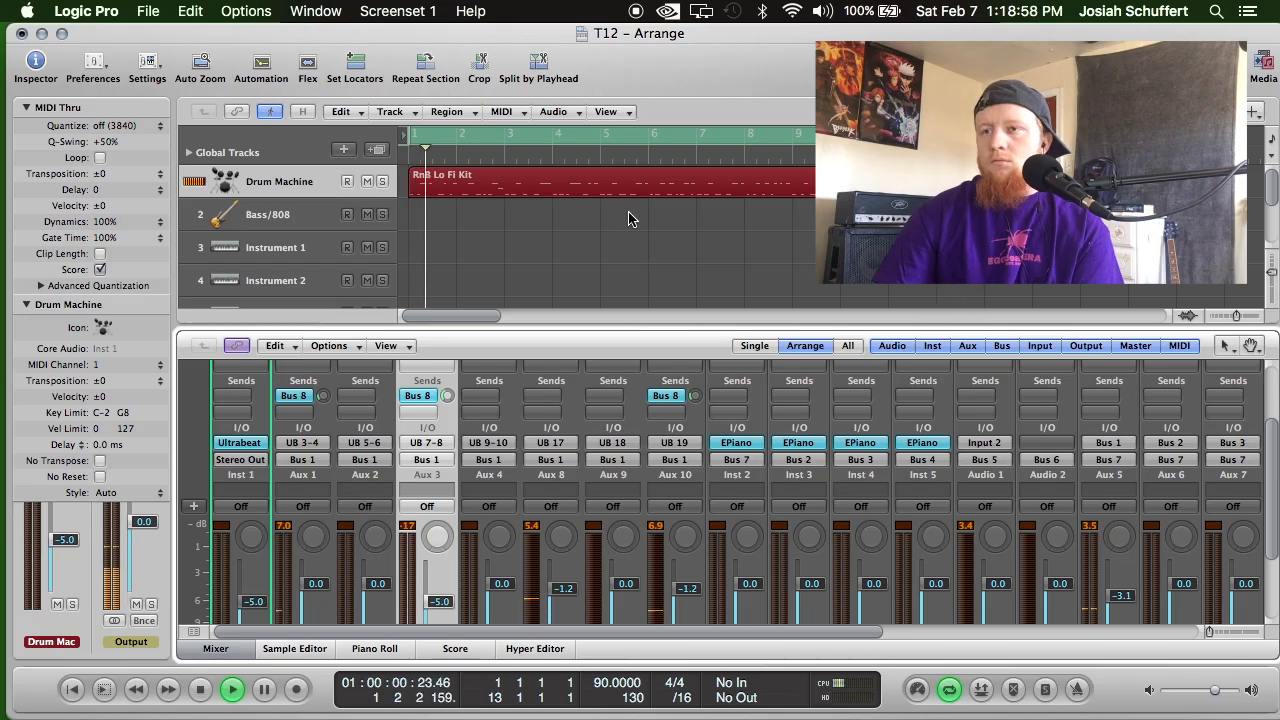
# Insert the stereo MeldaProduction MSaturator on the first insert slot of the Crash channel.
pyautogui.scroll(3, 375, 510)
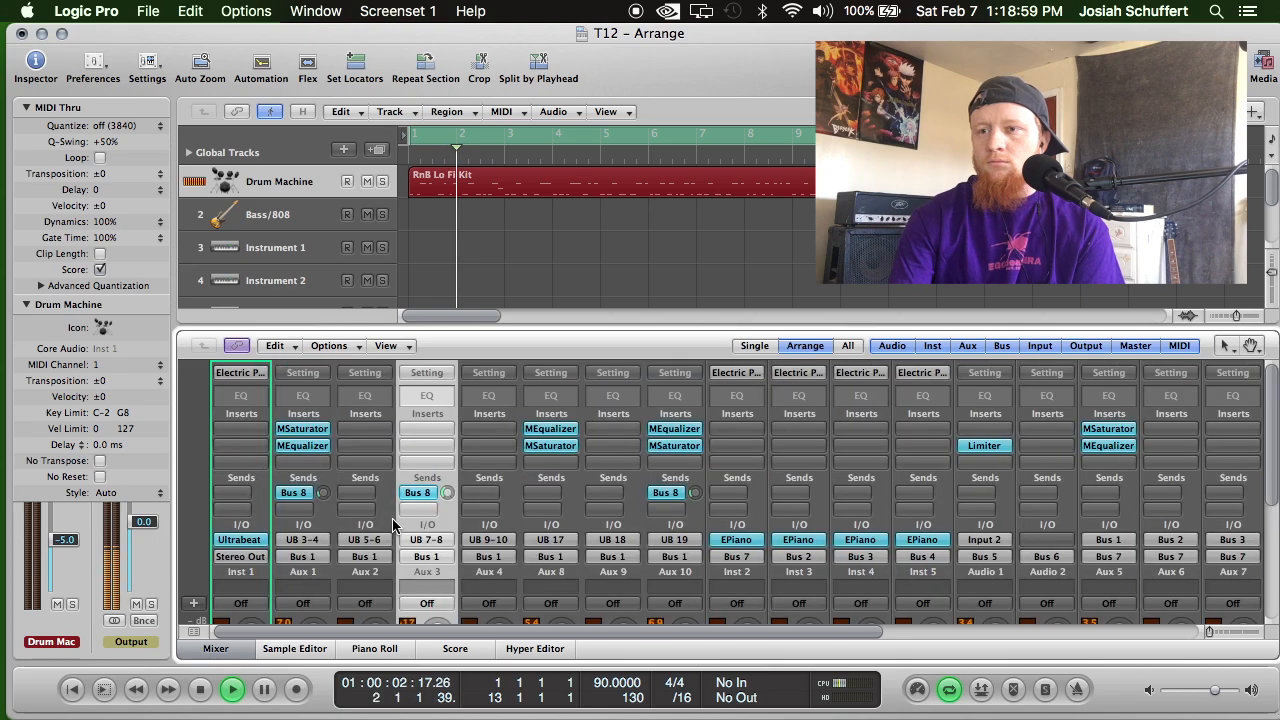
pyautogui.click(410, 428)
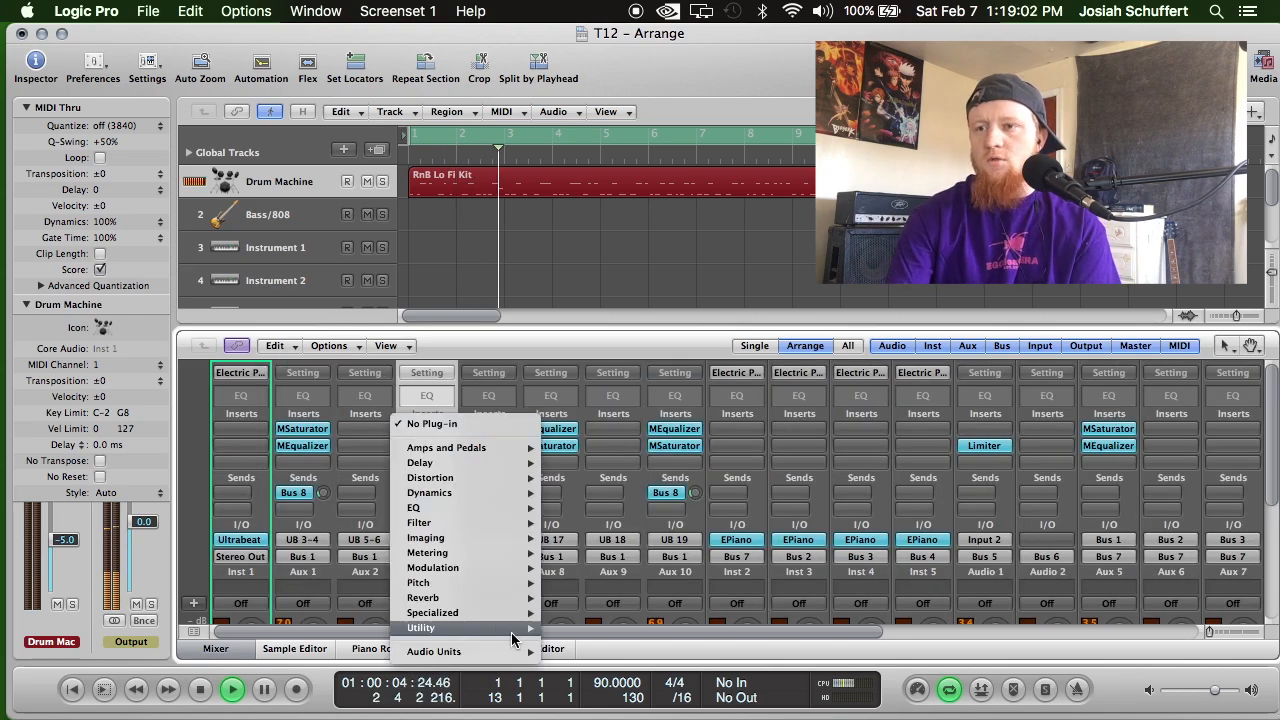
pyautogui.moveTo(470, 651)
pyautogui.moveTo(671, 687)
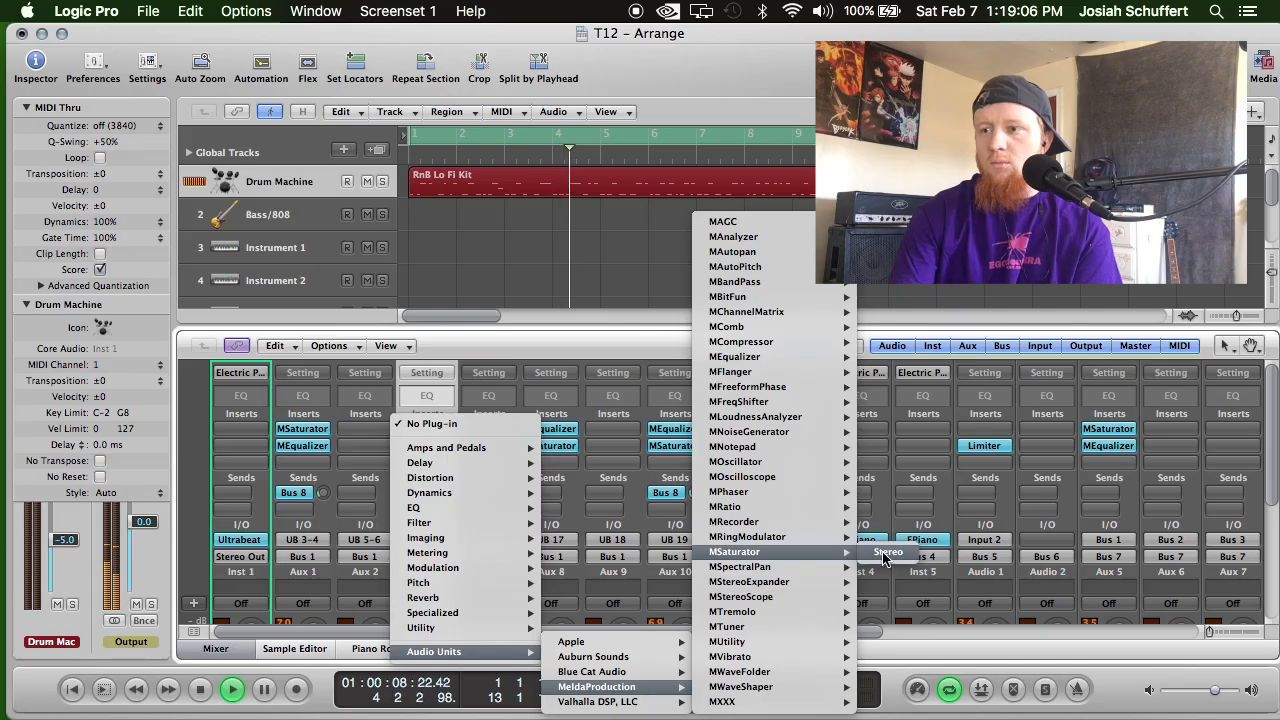
pyautogui.click(852, 551)
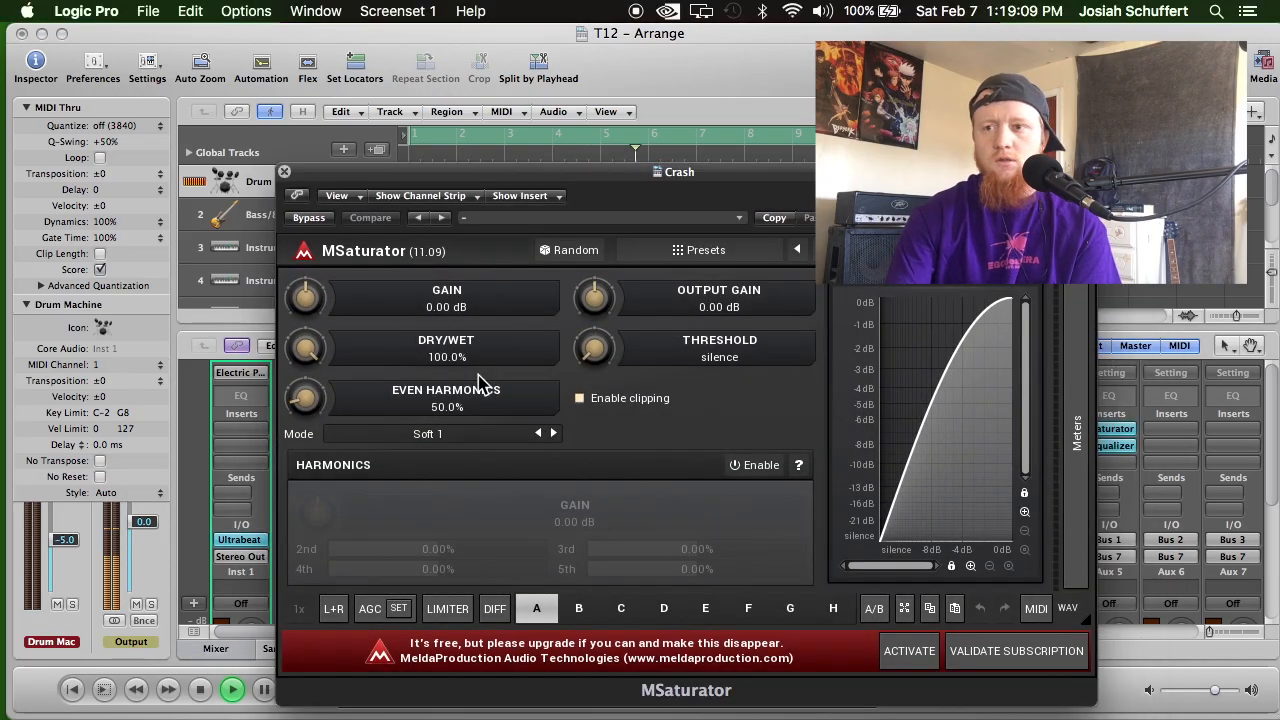
# Set the Crash channel's MSaturator to +6.91 dB gain, 0% even harmonics and -6.72 dB output gain, and close the plug-in window.
pyautogui.moveTo(305, 298); pyautogui.dragTo(305, 275)
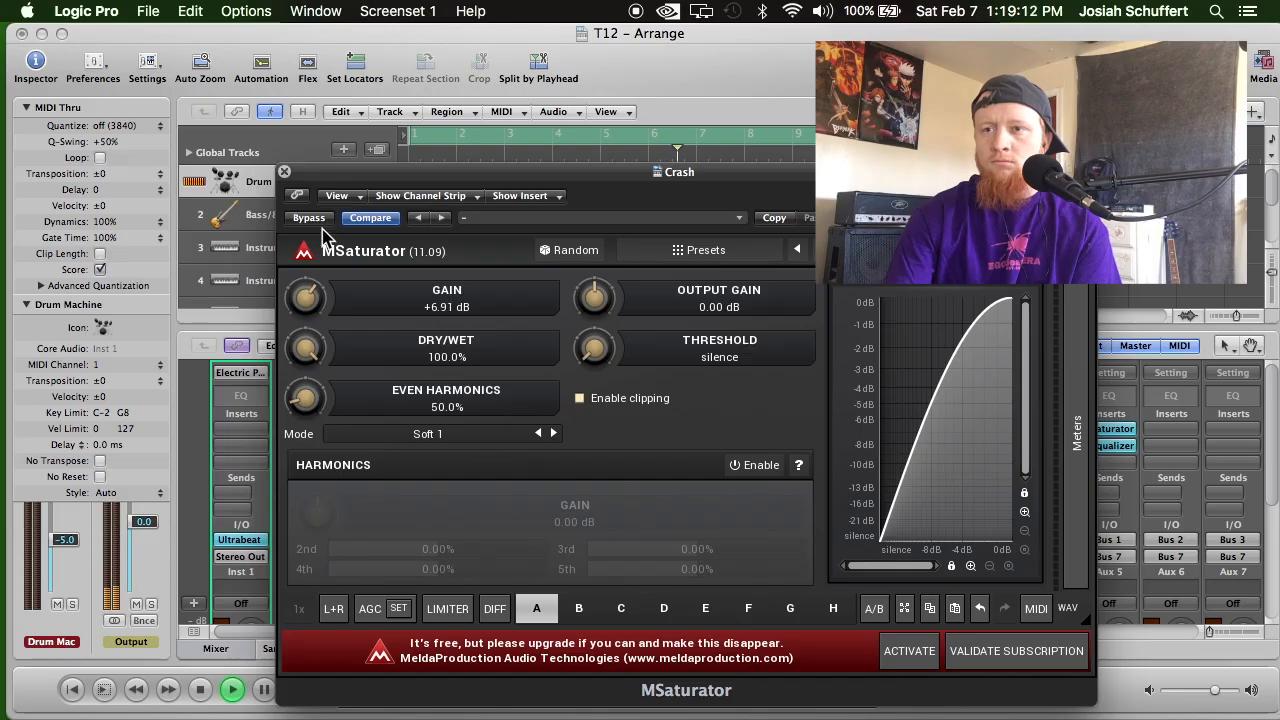
pyautogui.moveTo(619, 293); pyautogui.dragTo(619, 296)
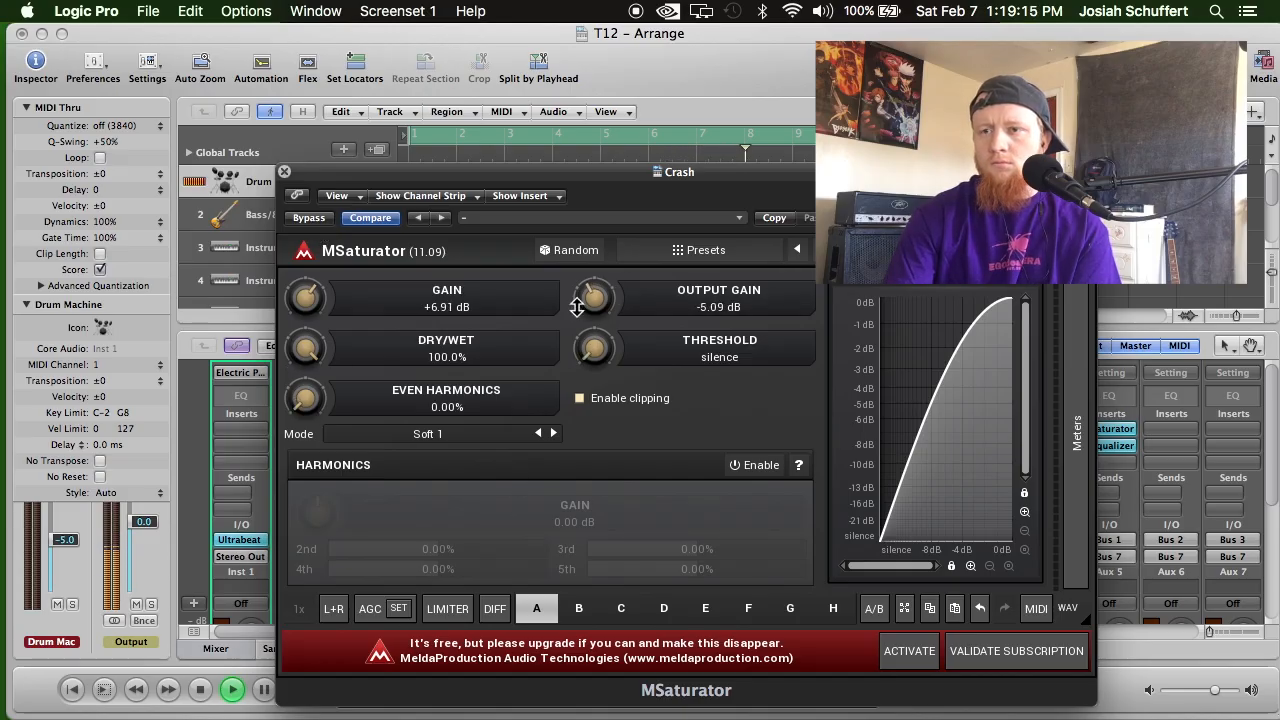
pyautogui.moveTo(581, 305); pyautogui.dragTo(582, 315)
pyautogui.moveTo(438, 171); pyautogui.dragTo(449, 194)
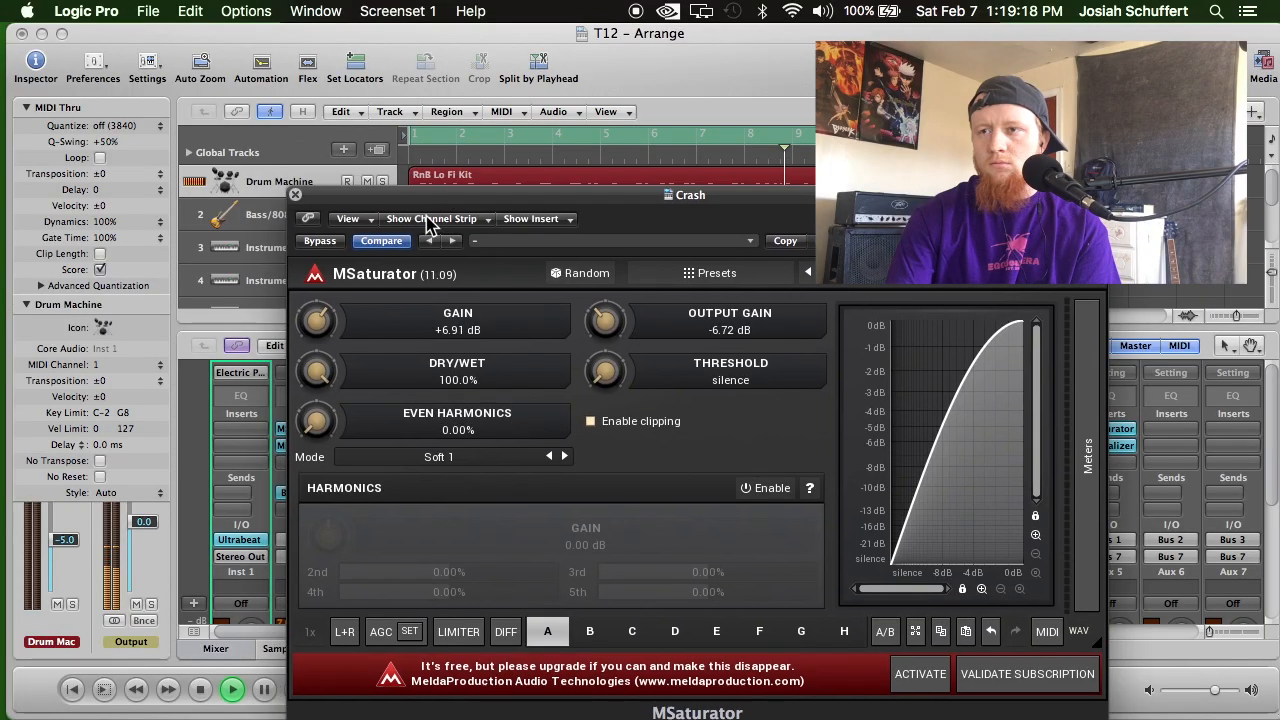
pyautogui.click(297, 196)
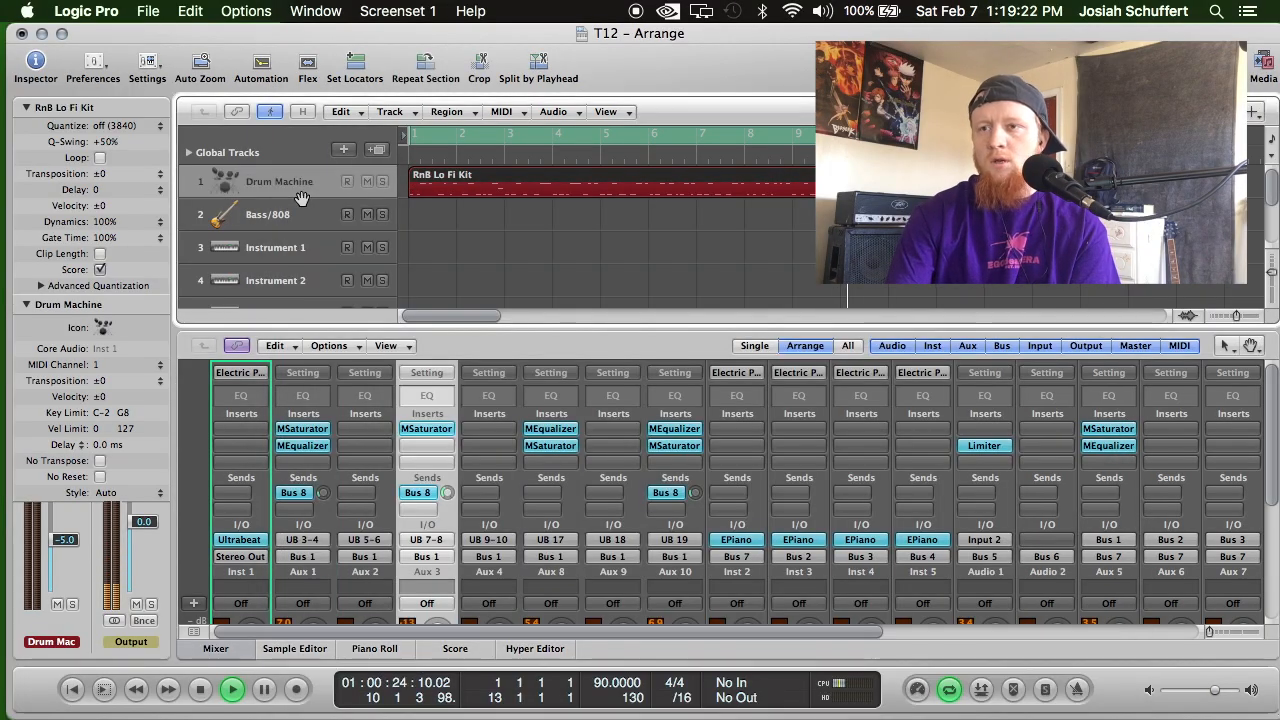
# Replay the beat from the beginning and check the drum channels' meters, inserts and sends in the mixer.
pyautogui.scroll(-5, 458, 518)
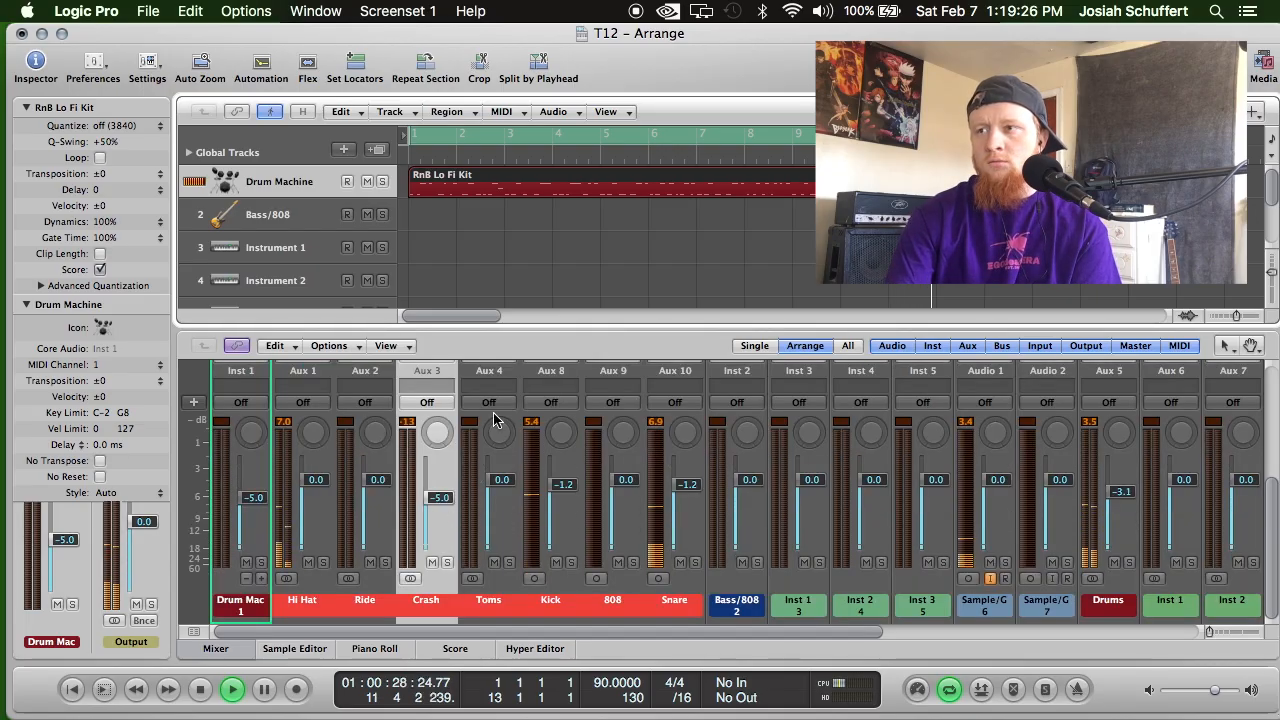
pyautogui.press('Return')
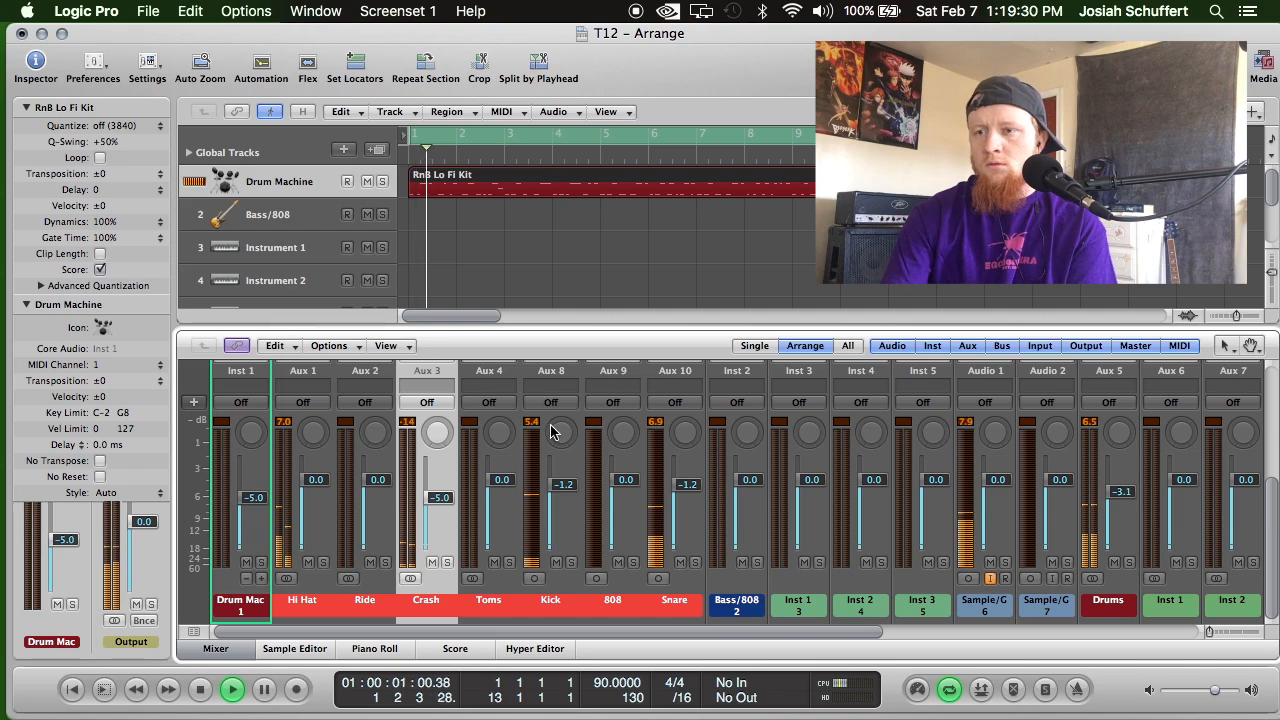
pyautogui.scroll(5, 535, 395)
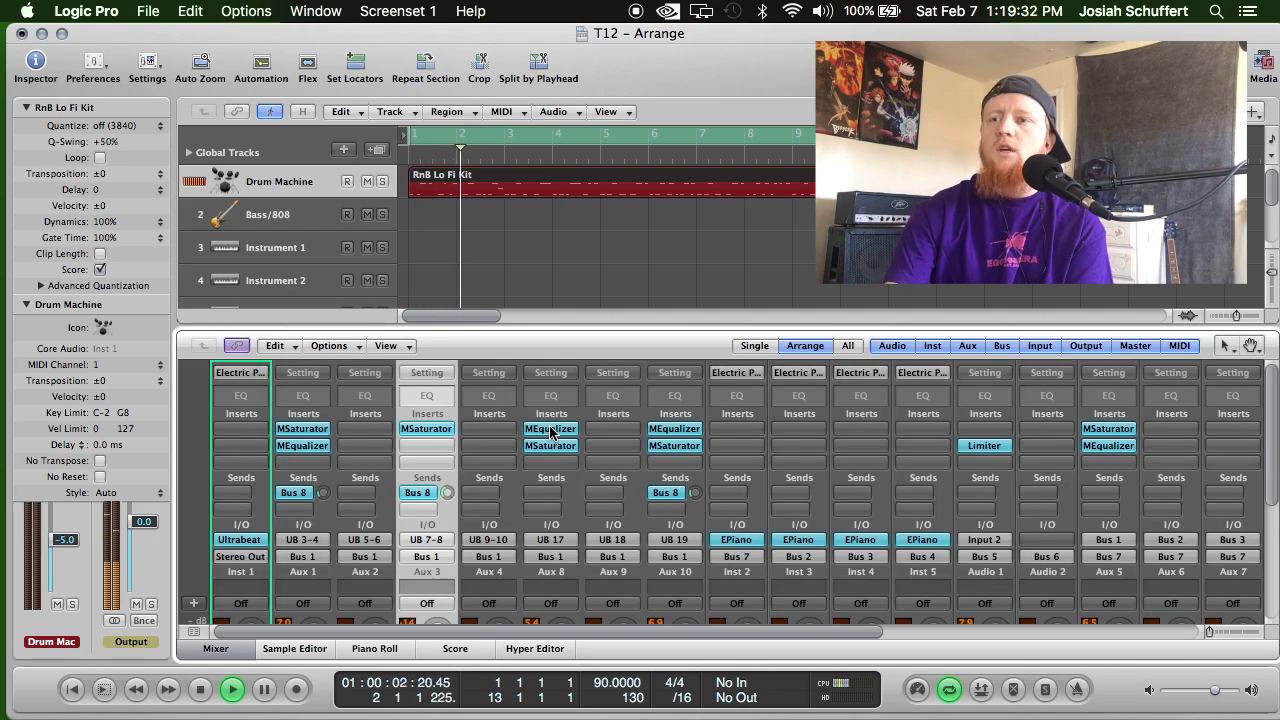
pyautogui.scroll(-5, 551, 432)
pyautogui.scroll(5, 668, 565)
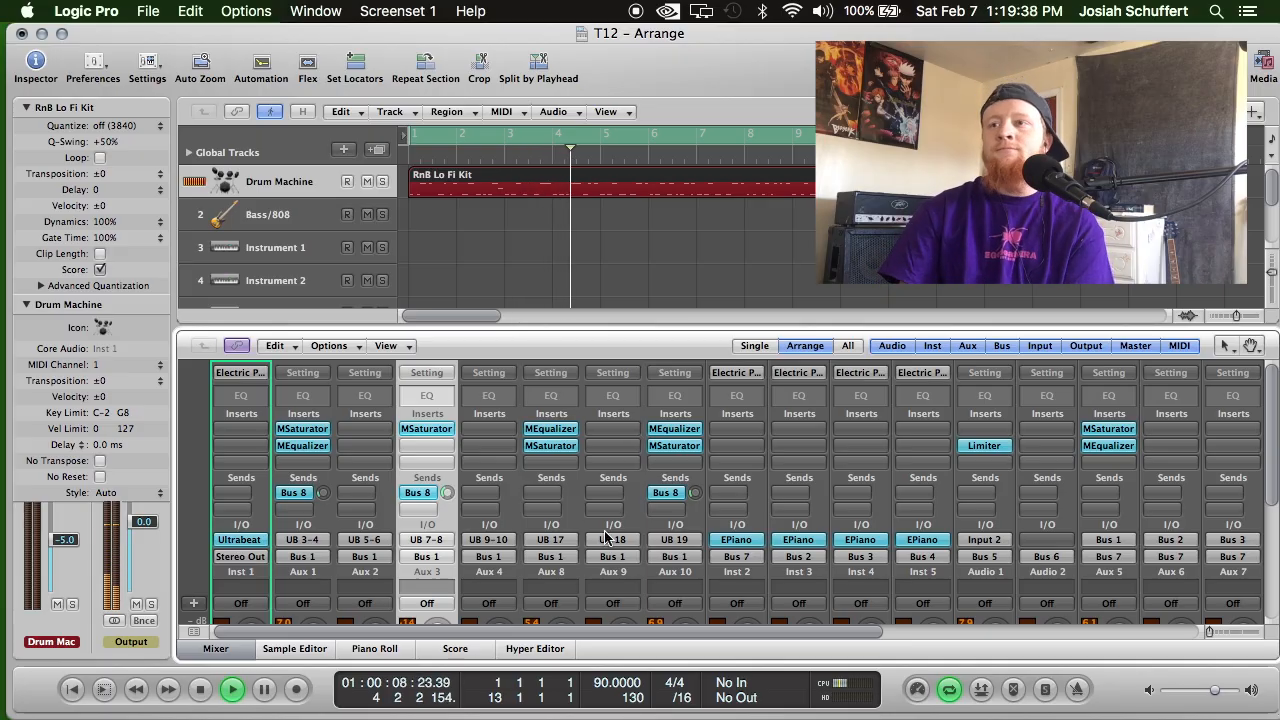
# Stop playback, return to the start of the project, and listen to the drum mix through to about bar 9.
pyautogui.click(200, 689)
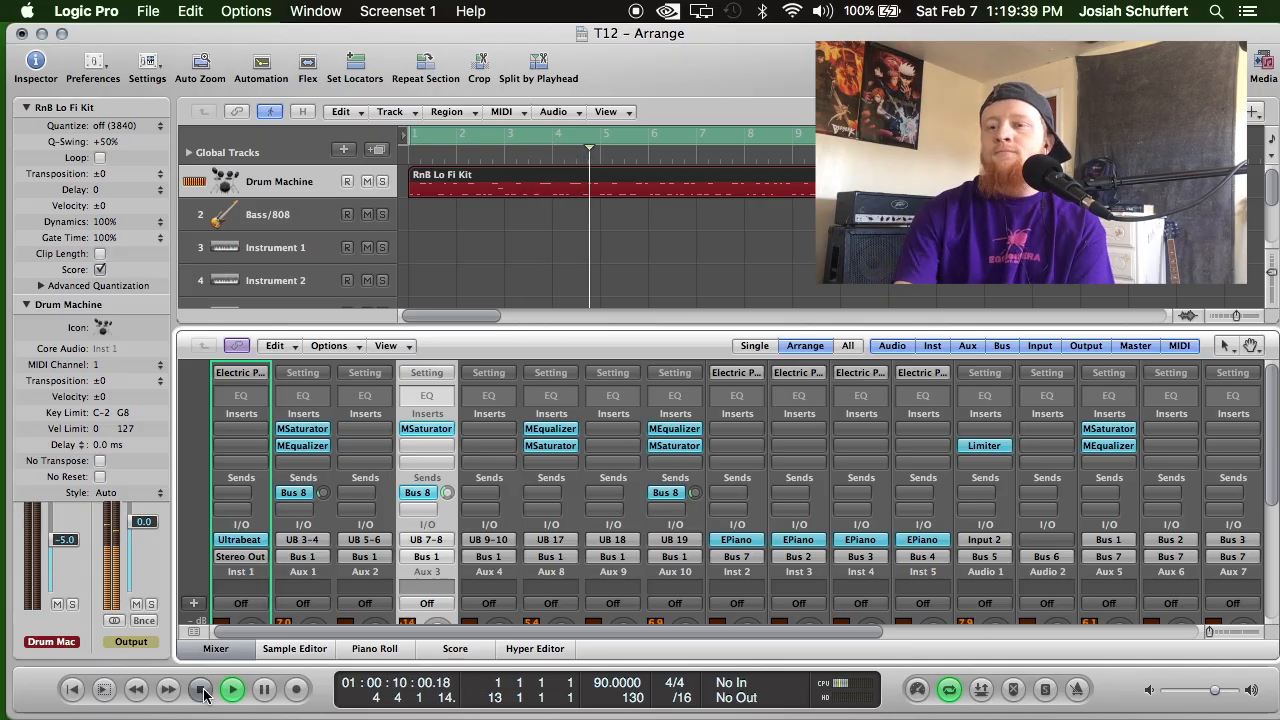
pyautogui.click(73, 689)
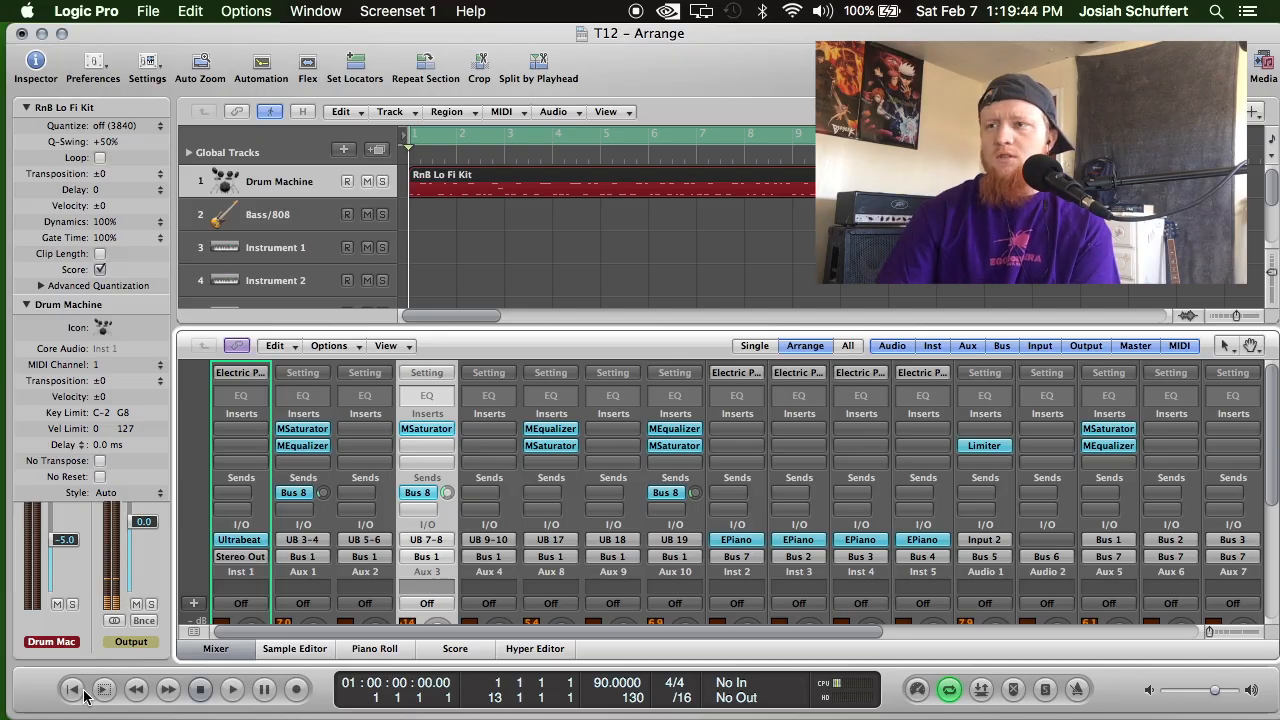
pyautogui.click(233, 689)
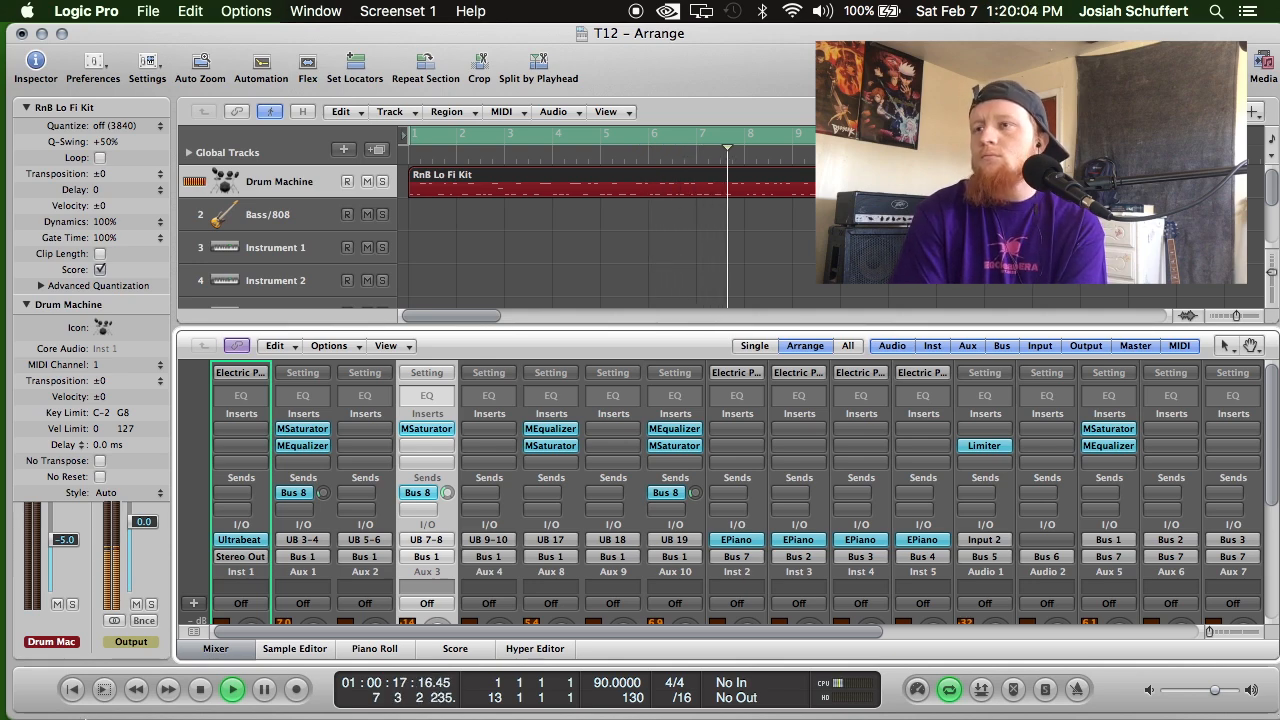
pyautogui.click(202, 689)
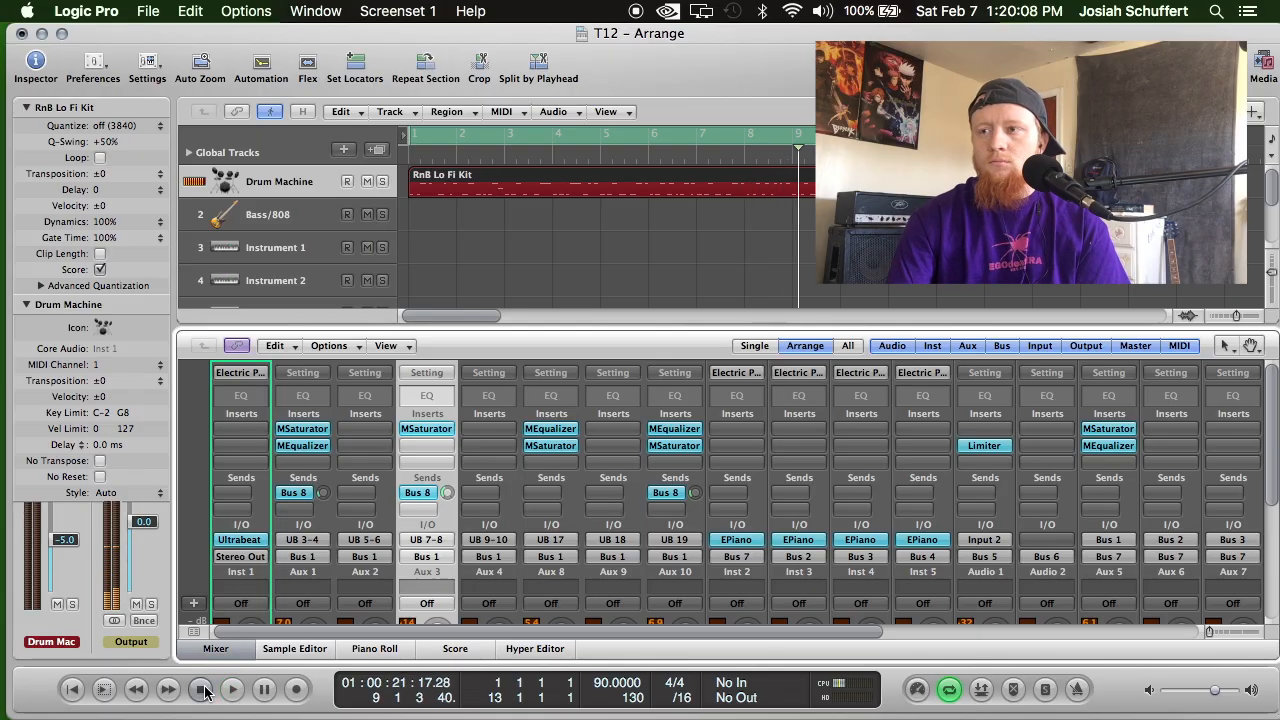